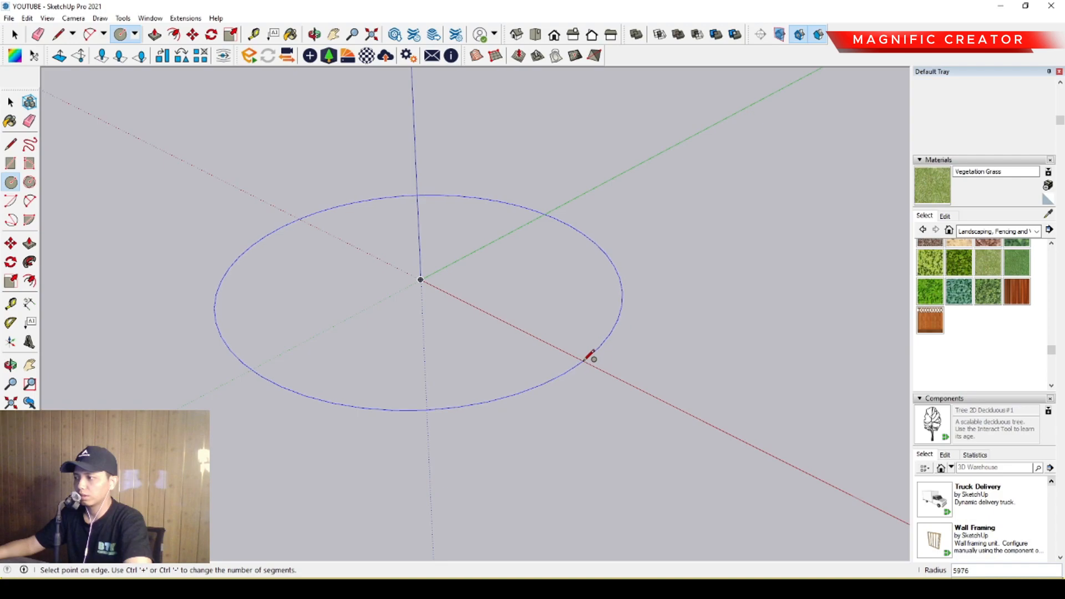
Draw a circle centred on the origin and copy it about 14234 up the blue axis.
text(000)
key(Return)
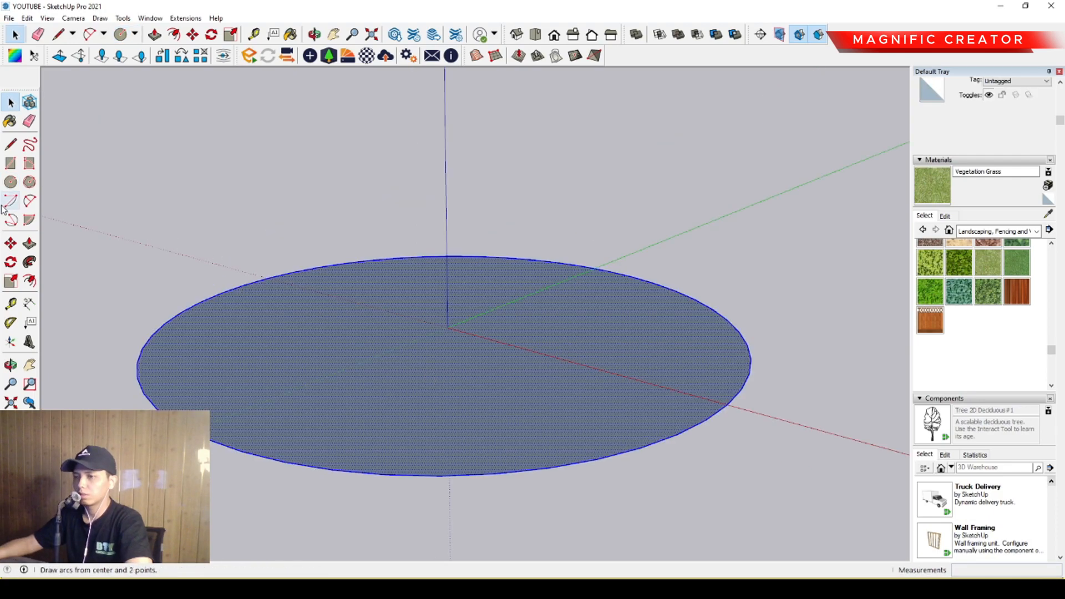
click(11, 245)
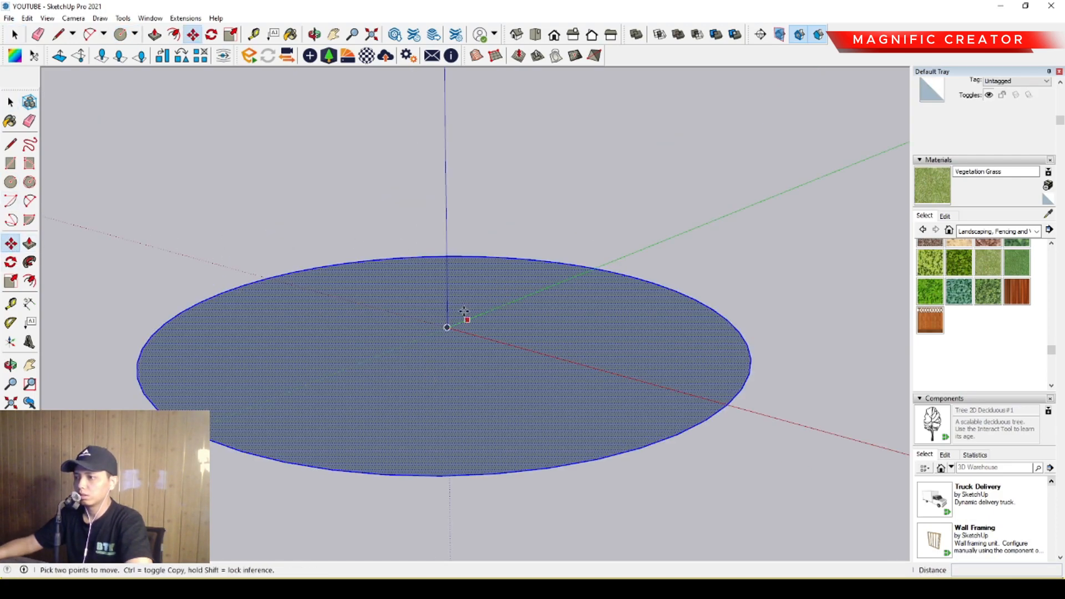
click(448, 328)
scroll(451, 255, down, 3)
middle_drag(452, 234, 456, 247)
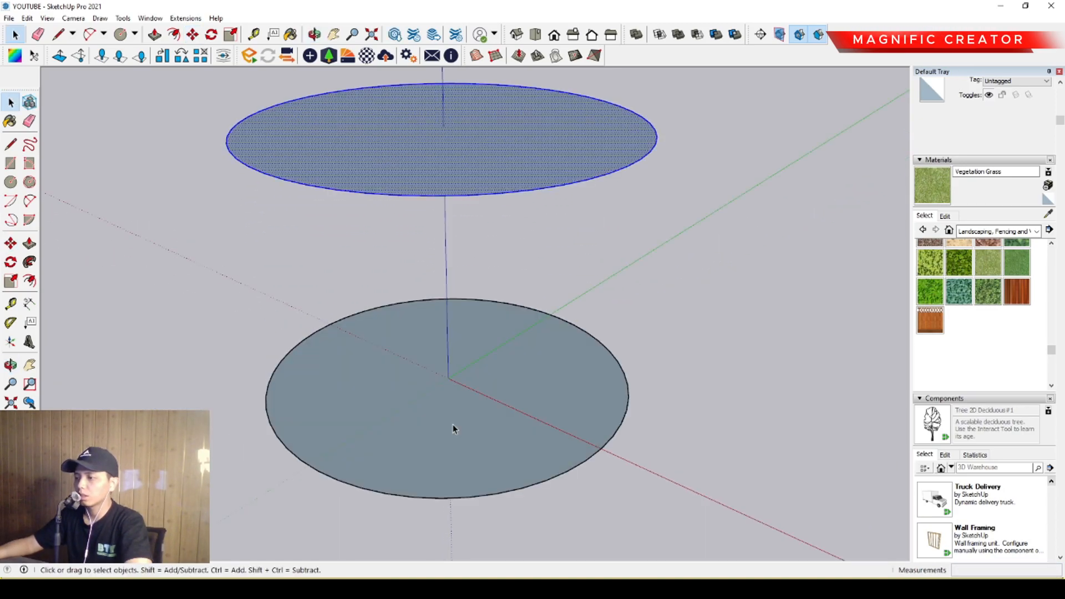
Extrude the circle at the origin 300 with Push/Pull to form a round slab.
double_click(450, 434)
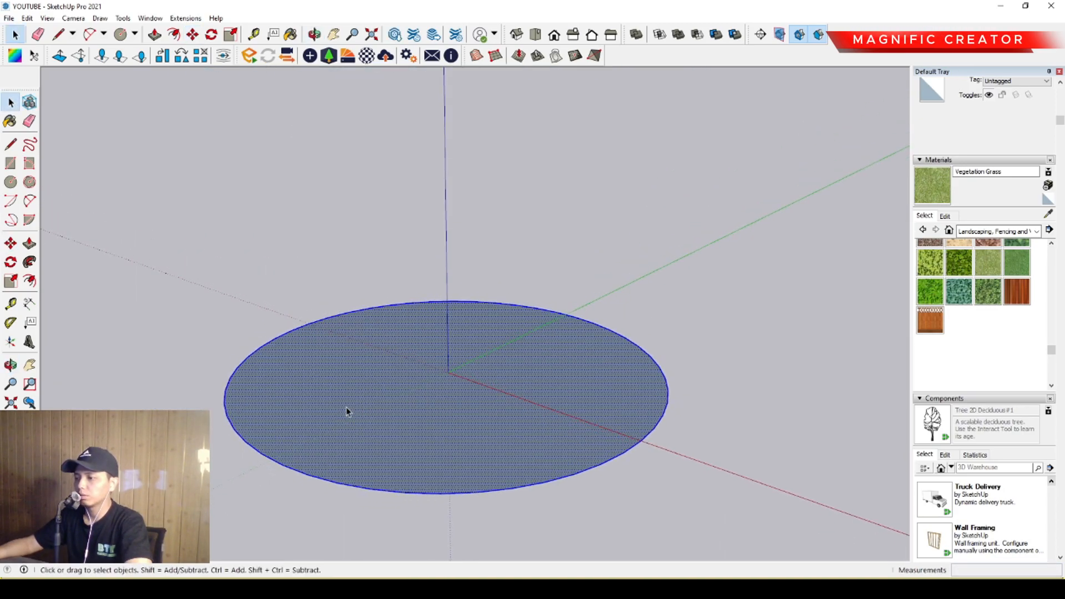
key(m)
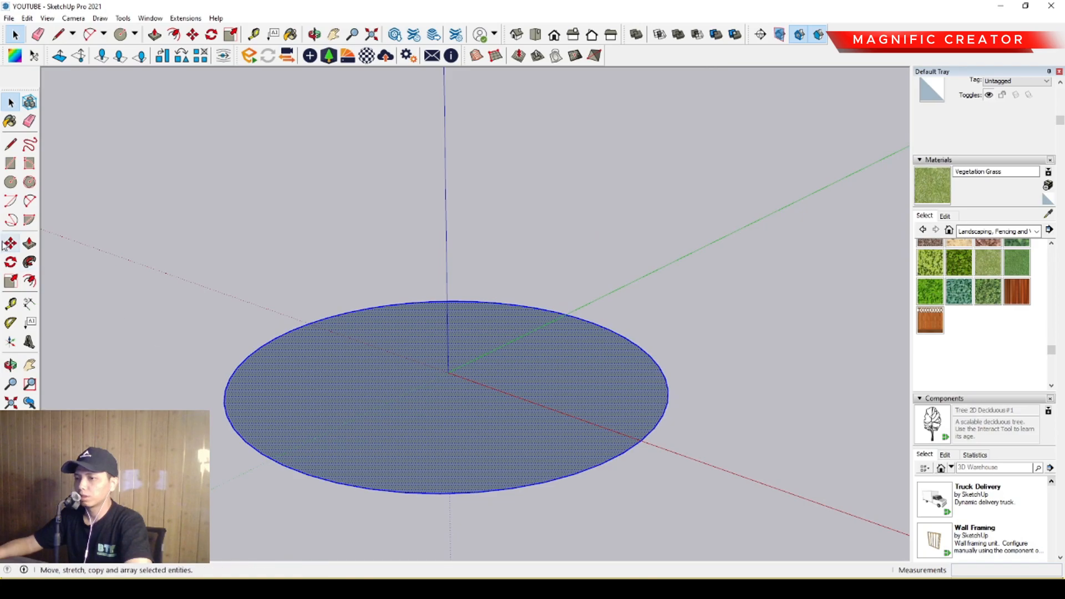
scroll(319, 368, up, 2)
key(p)
click(319, 368)
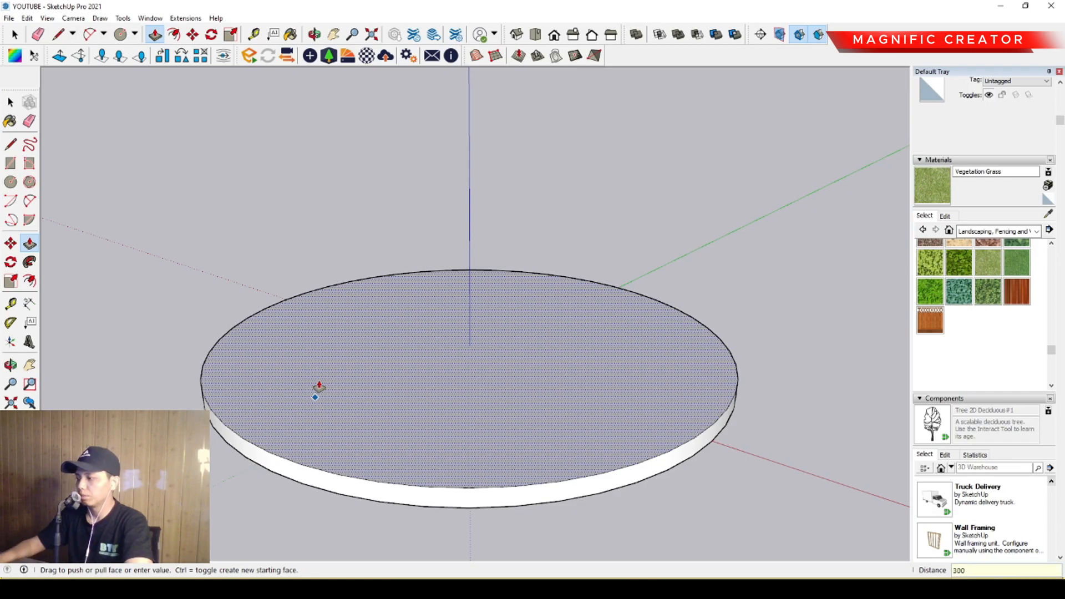
key(Return)
key(space)
scroll(493, 422, down, 1)
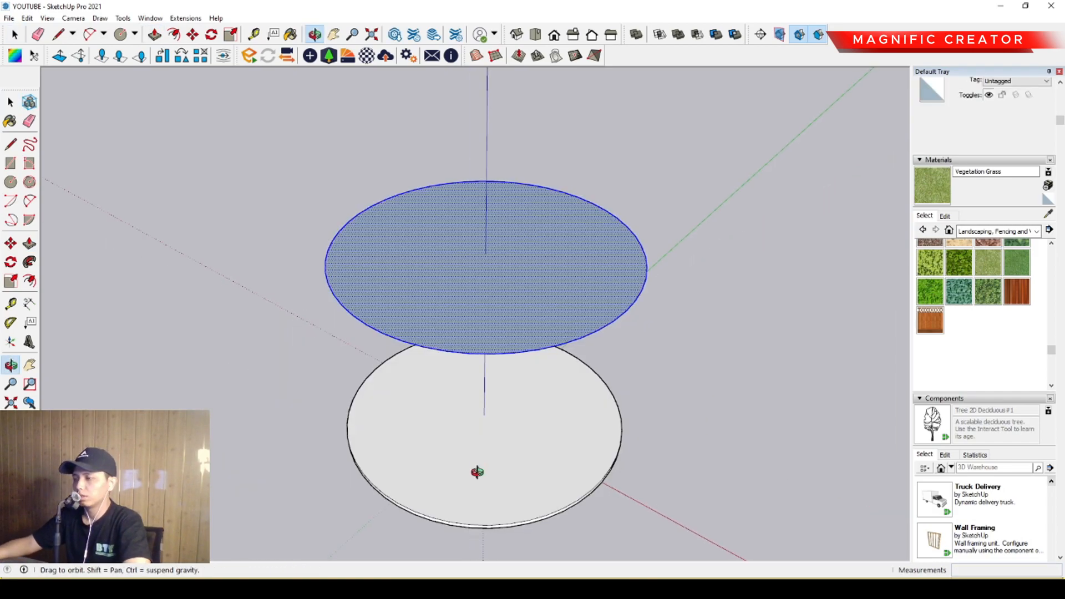
Copy the upper circle about 29150 straight down the blue axis, below the round slab.
middle_drag(477, 472, 605, 258)
scroll(532, 283, down, 1)
middle_drag(532, 284, 528, 328)
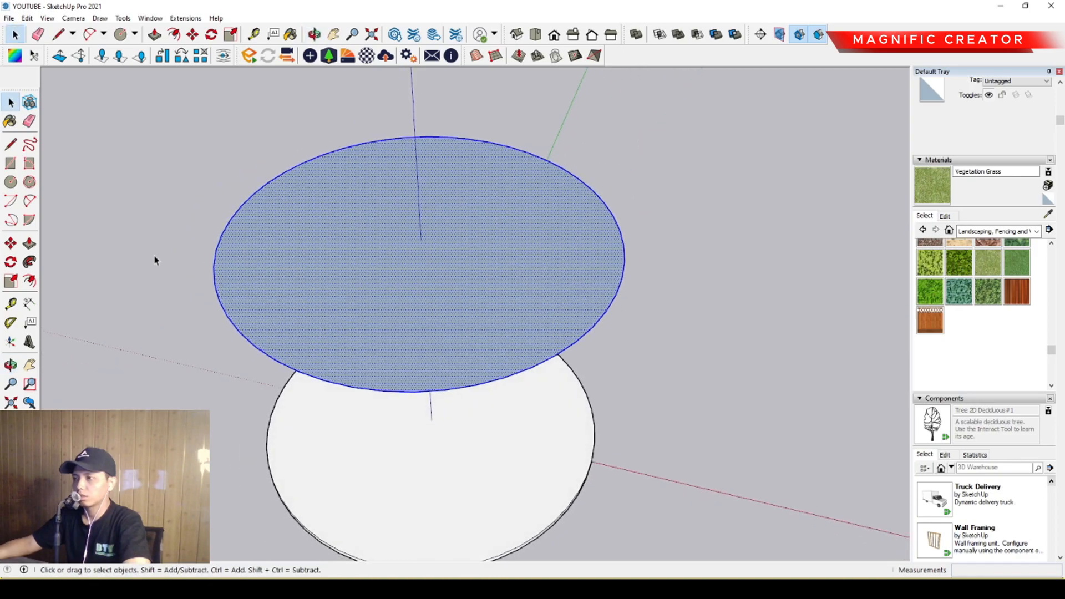
scroll(445, 276, down, 4)
middle_drag(447, 285, 438, 233)
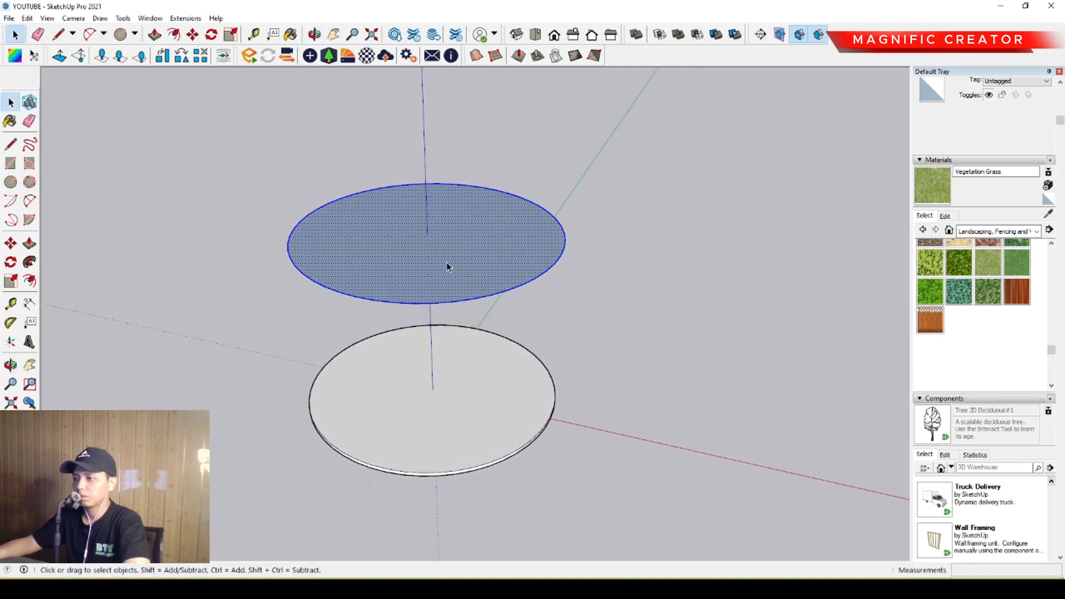
key(m)
key(ctrl)
click(429, 238)
click(471, 493)
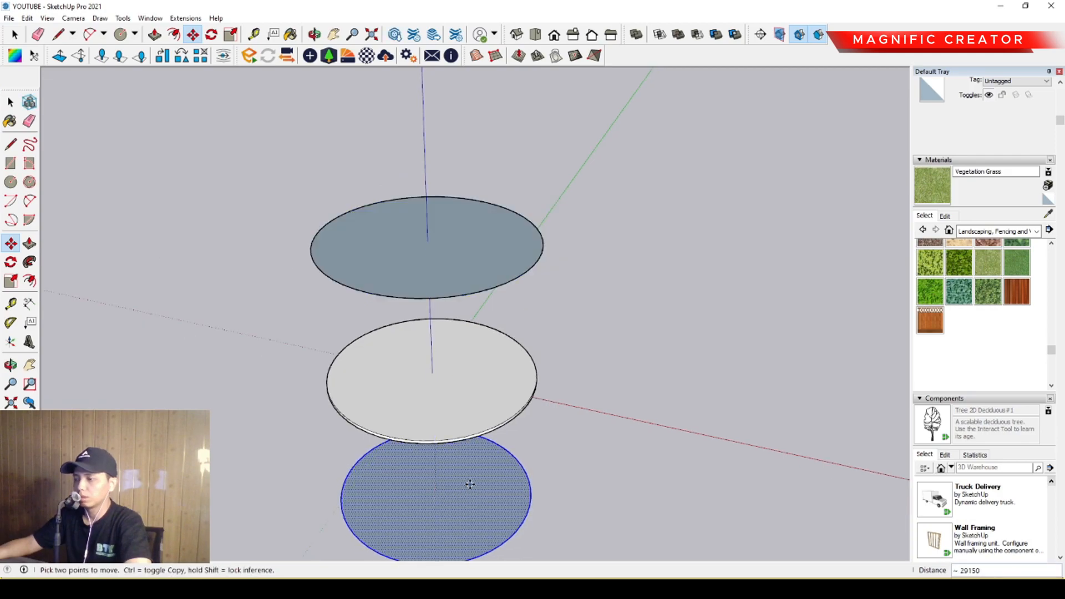
key(space)
Try to offset the uppermost circle outward, and undo the offset.
scroll(528, 205, up, 2)
click(528, 204)
click(28, 280)
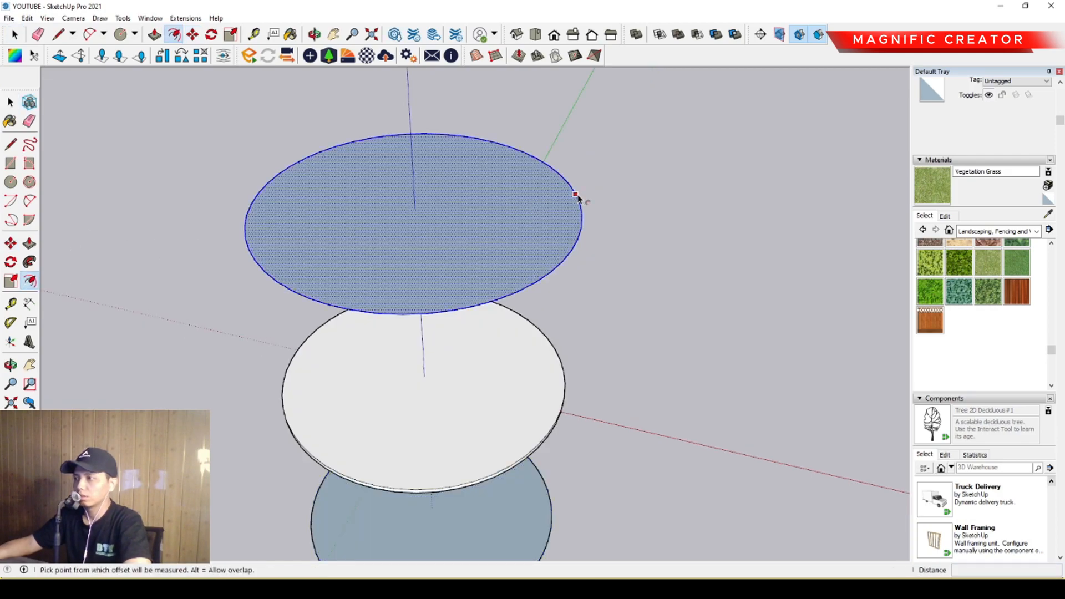
click(576, 197)
scroll(695, 219, down, 1)
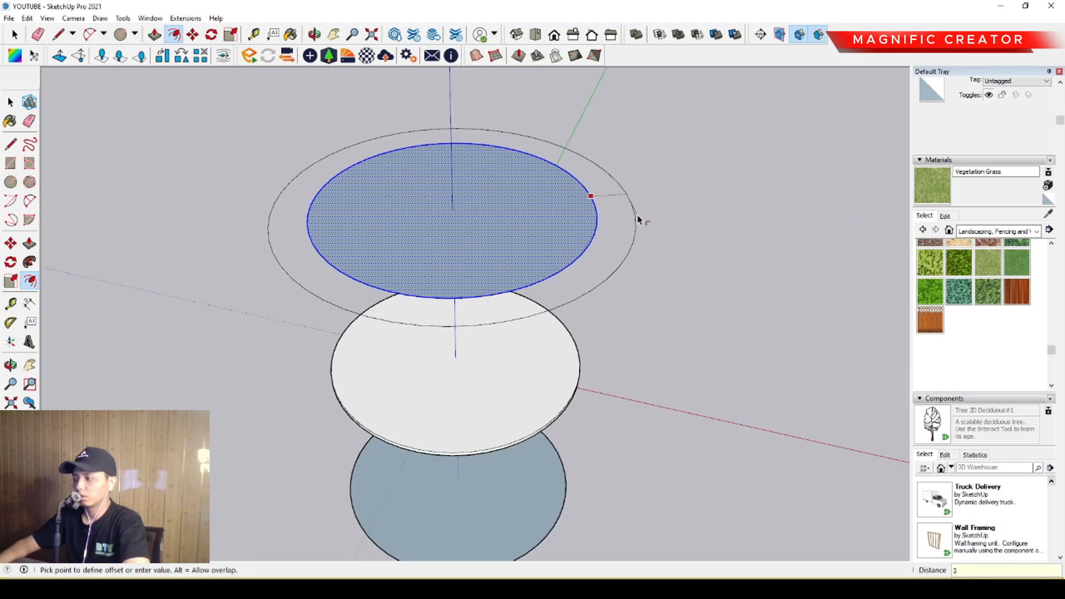
key(Return)
key(space)
scroll(532, 278, up, 1)
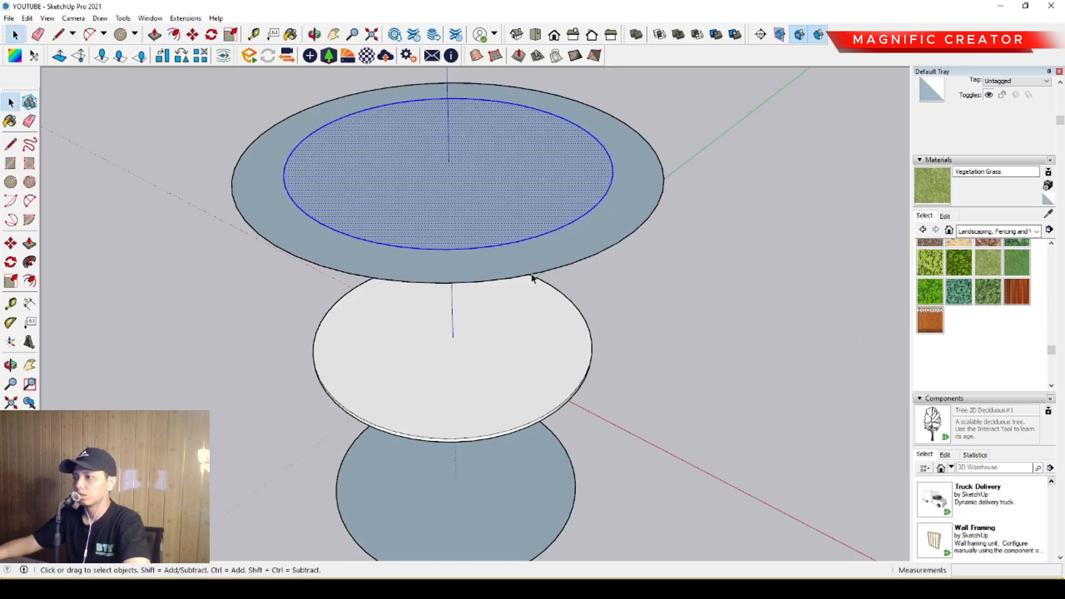
middle_drag(495, 334, 574, 199)
scroll(574, 198, up, 1)
key(ctrl+z)
Offset the uppermost circle outward by 3000 to add a ring around it.
scroll(588, 188, up, 1)
key(f)
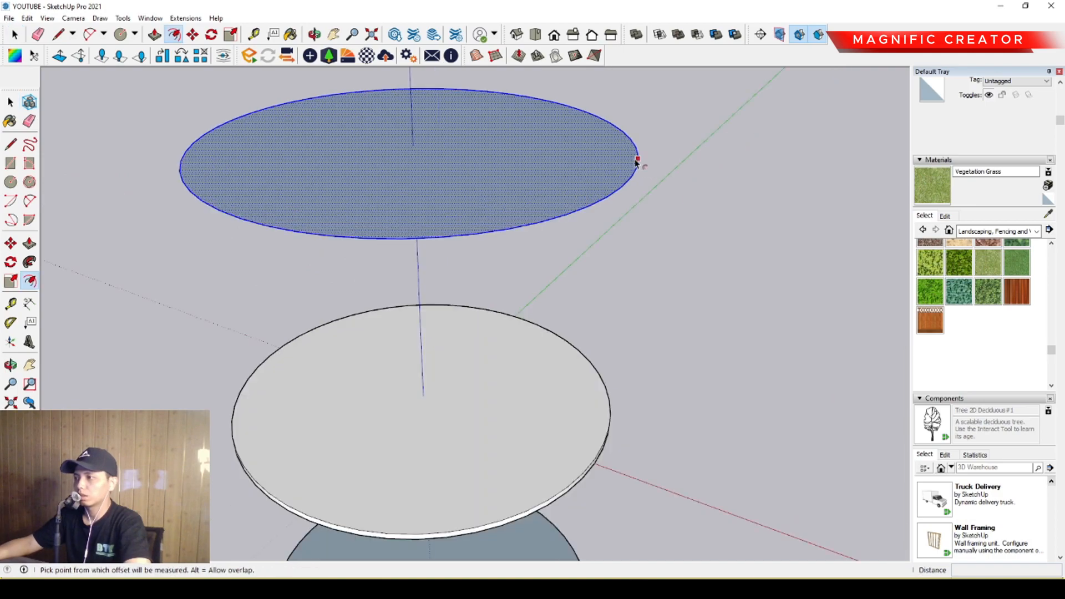
click(638, 159)
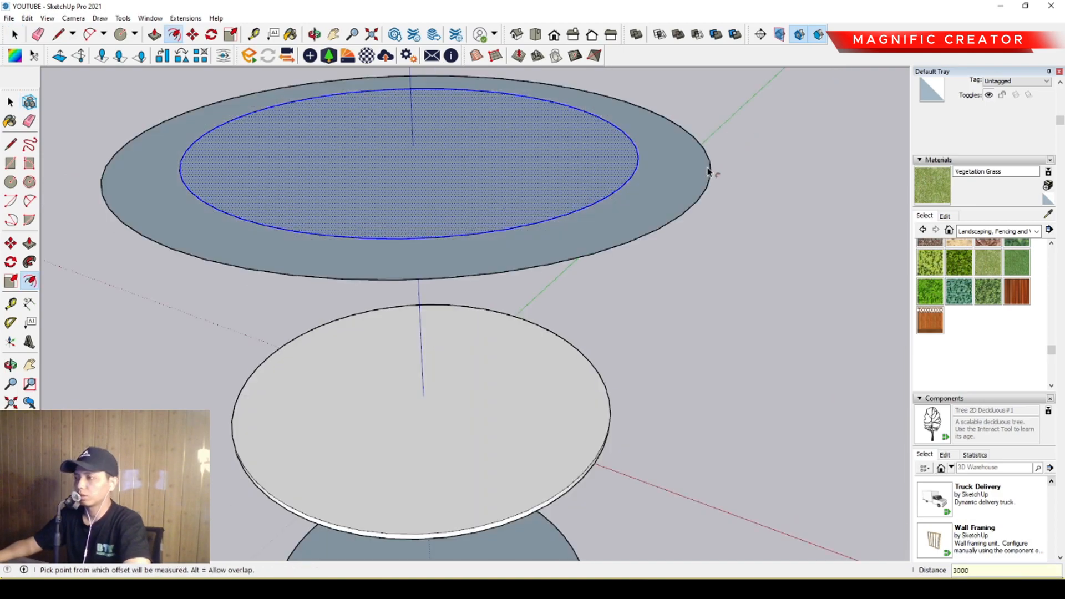
key(Return)
key(space)
Try to copy the uppermost disc and its ring down onto the round slab, and undo the copy.
middle_drag(627, 224, 649, 178)
shift+click(628, 162)
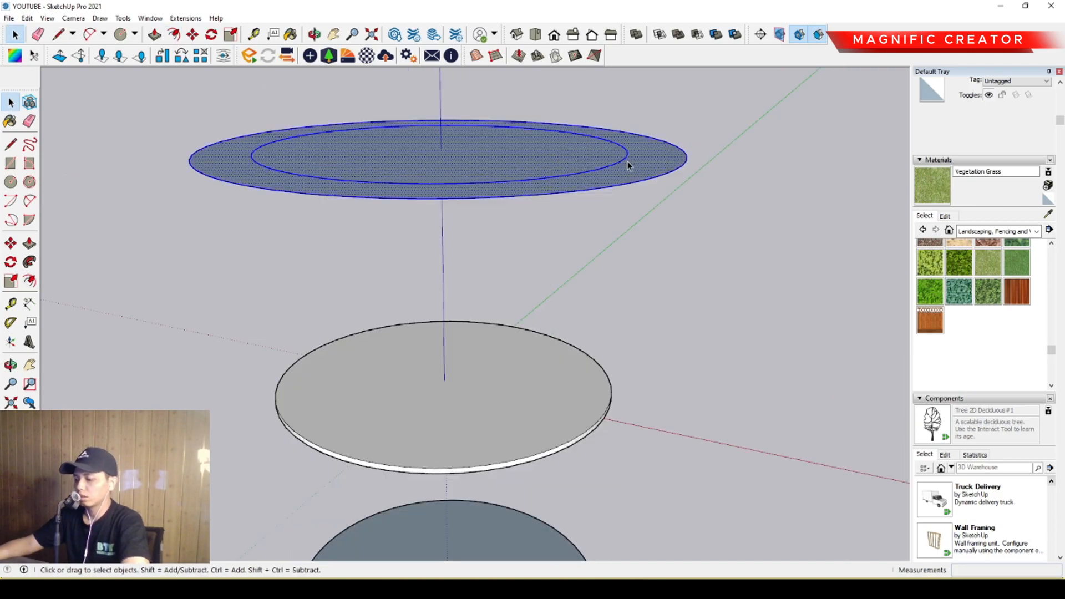
key(m)
key(ctrl)
click(671, 171)
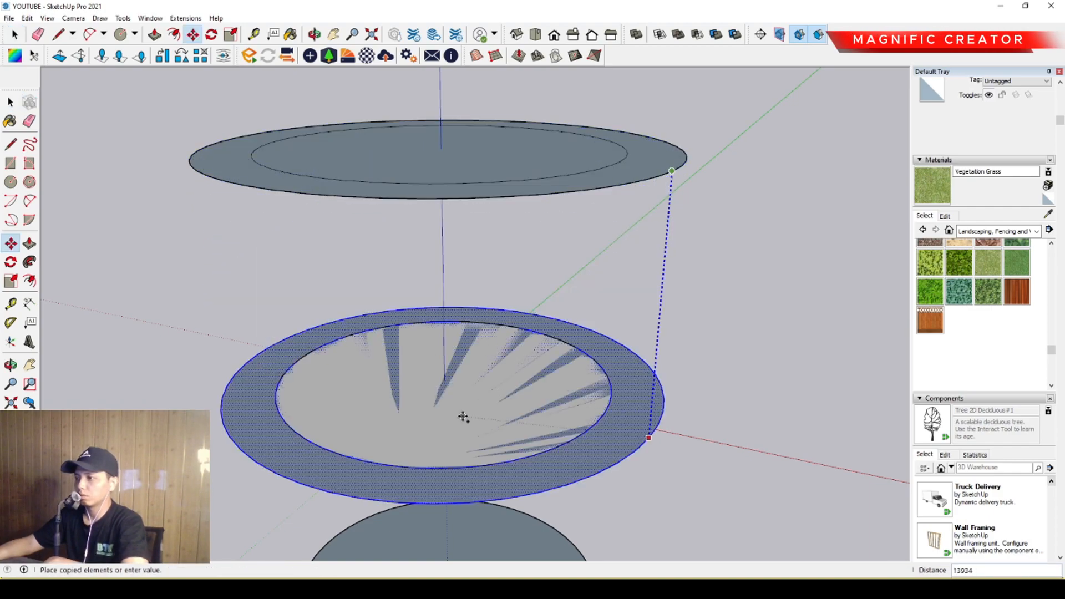
shift+click(464, 417)
scroll(528, 414, up, 2)
middle_drag(527, 424, 535, 392)
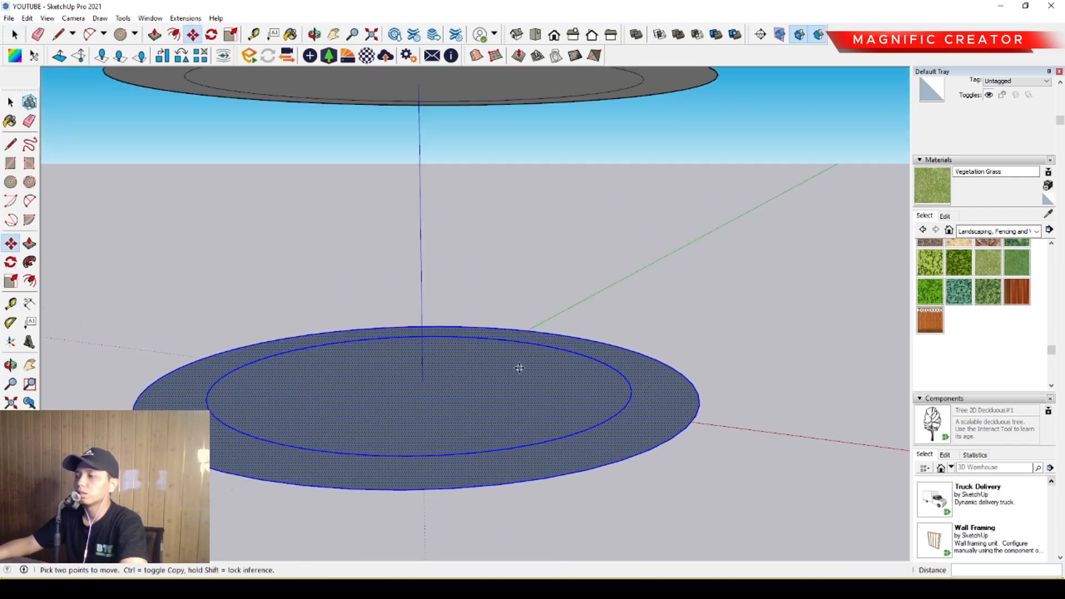
click(520, 368)
key(space)
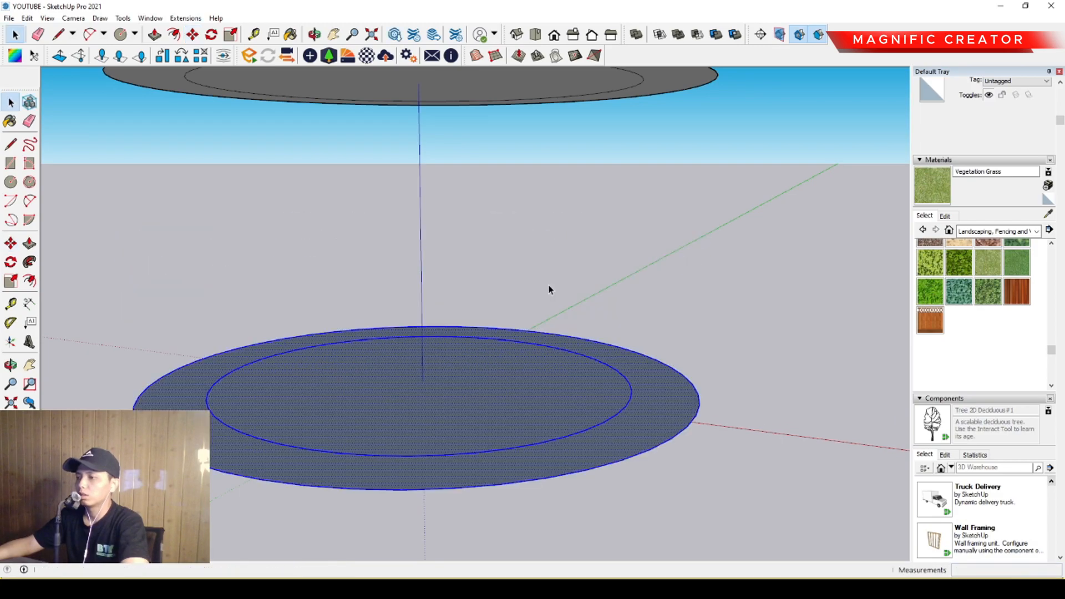
key(ctrl+z)
Make the whole round slab a group.
triple_click(531, 402)
right_click(531, 401)
click(577, 280)
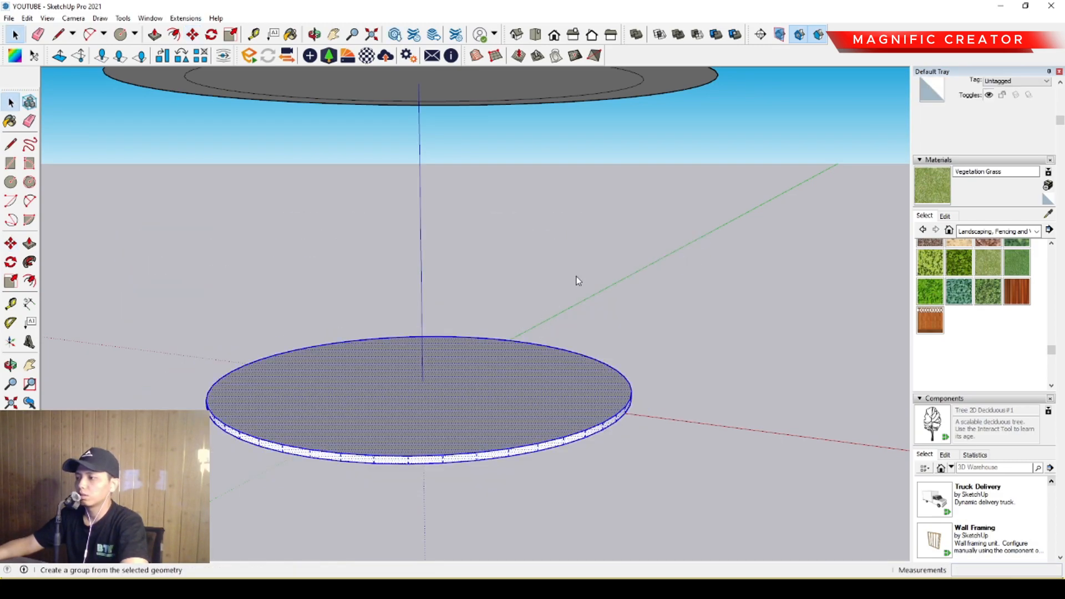
Copy the uppermost disc with its ring straight down to a position just above the round slab.
middle_drag(511, 379, 538, 233)
triple_click(568, 162)
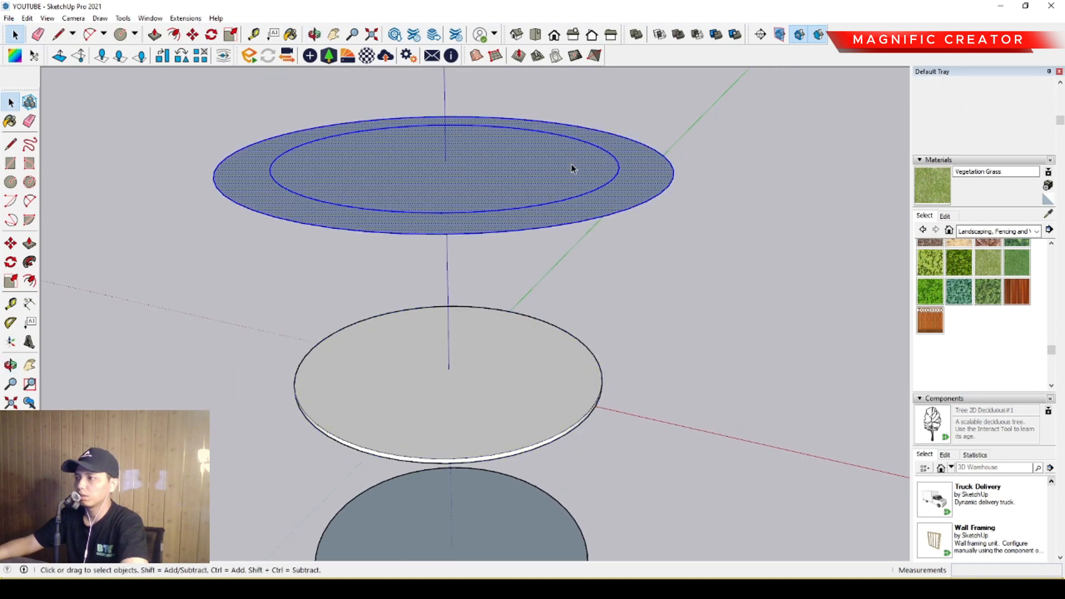
key(m)
click(611, 181)
key(ctrl)
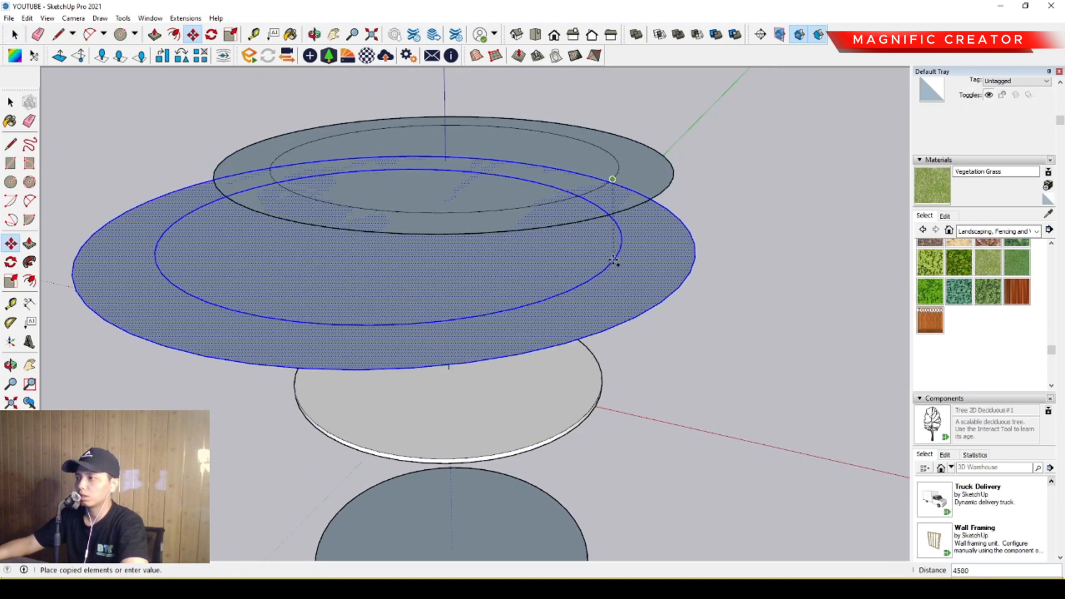
click(596, 340)
key(space)
Move the copied disc and ring down onto the top face of the round slab.
scroll(557, 372, up, 2)
middle_drag(557, 373, 569, 329)
scroll(581, 359, up, 1)
click(558, 312)
key(m)
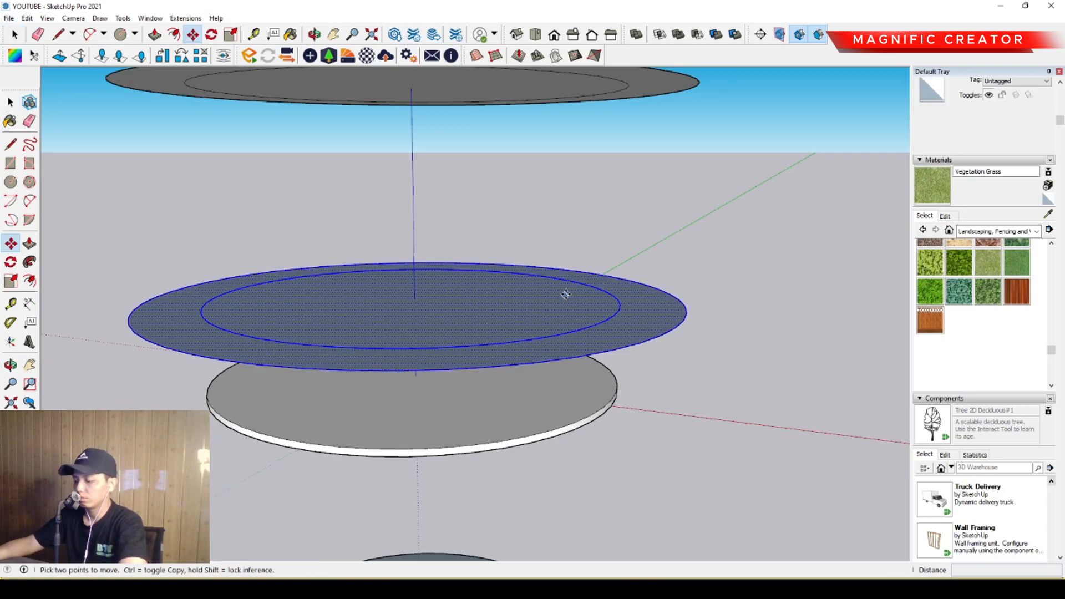
click(564, 296)
click(566, 365)
middle_drag(567, 366, 588, 350)
scroll(554, 387, up, 2)
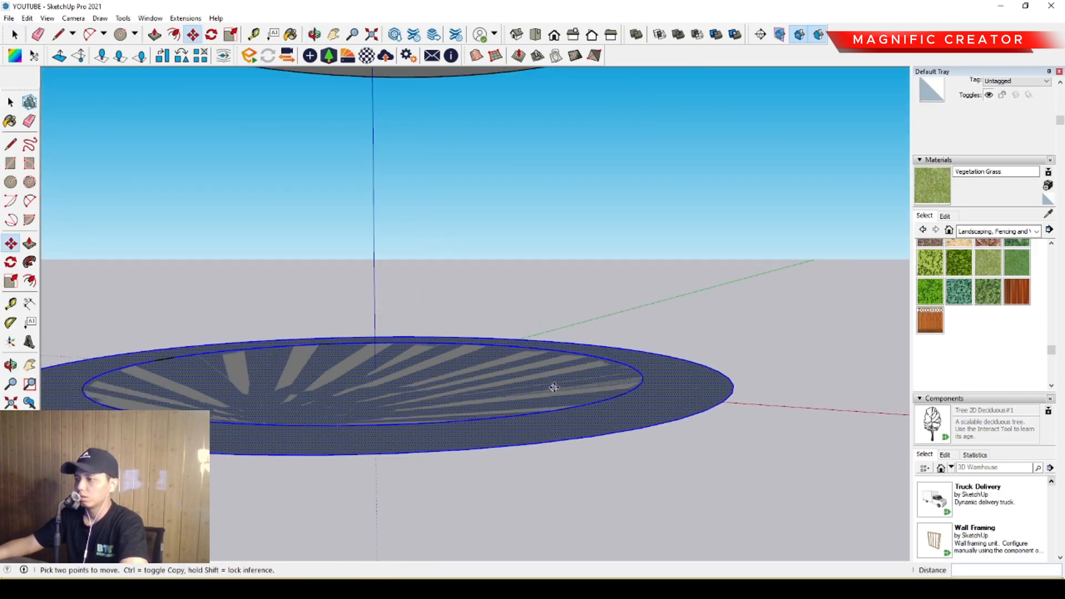
Move the copied disc and ring 5000 up the blue axis from the slab's top face.
click(578, 362)
scroll(579, 361, down, 2)
scroll(582, 264, down, 1)
shift+middle_drag(583, 264, 577, 321)
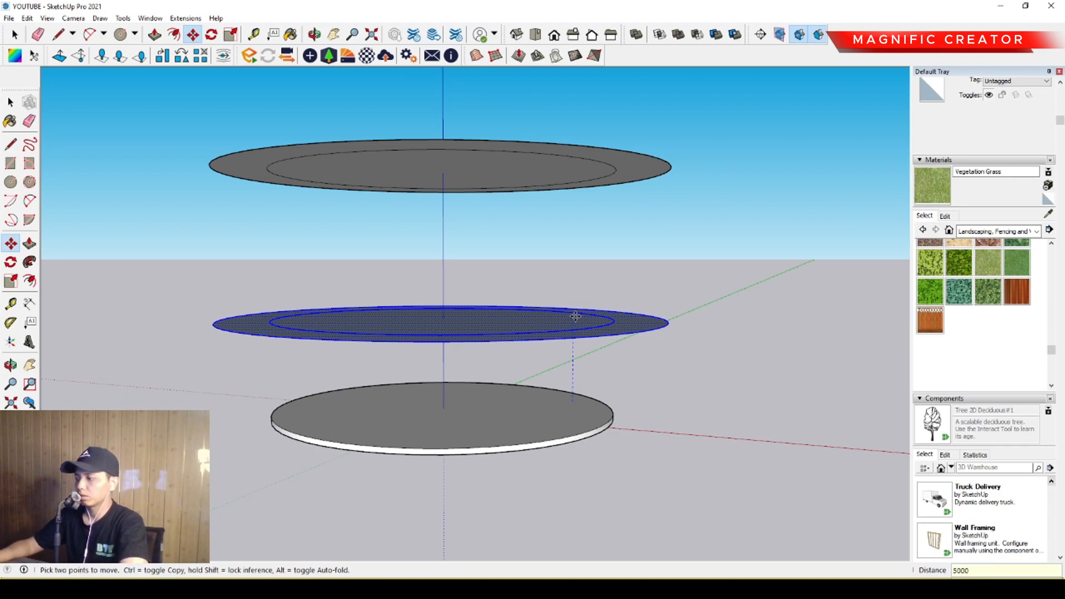
key(Return)
key(space)
Make the intermediate disc and ring above the slab a group.
scroll(521, 408, up, 3)
middle_drag(521, 407, 500, 323)
scroll(466, 328, down, 2)
middle_drag(501, 324, 571, 322)
scroll(521, 315, down, 2)
scroll(530, 366, up, 2)
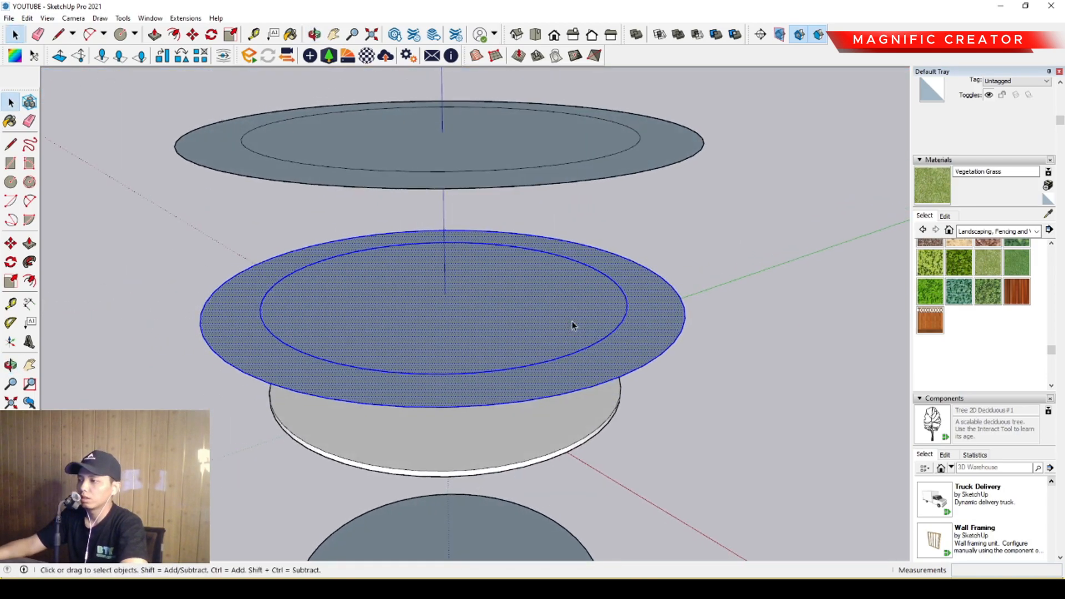
middle_drag(605, 406, 468, 341)
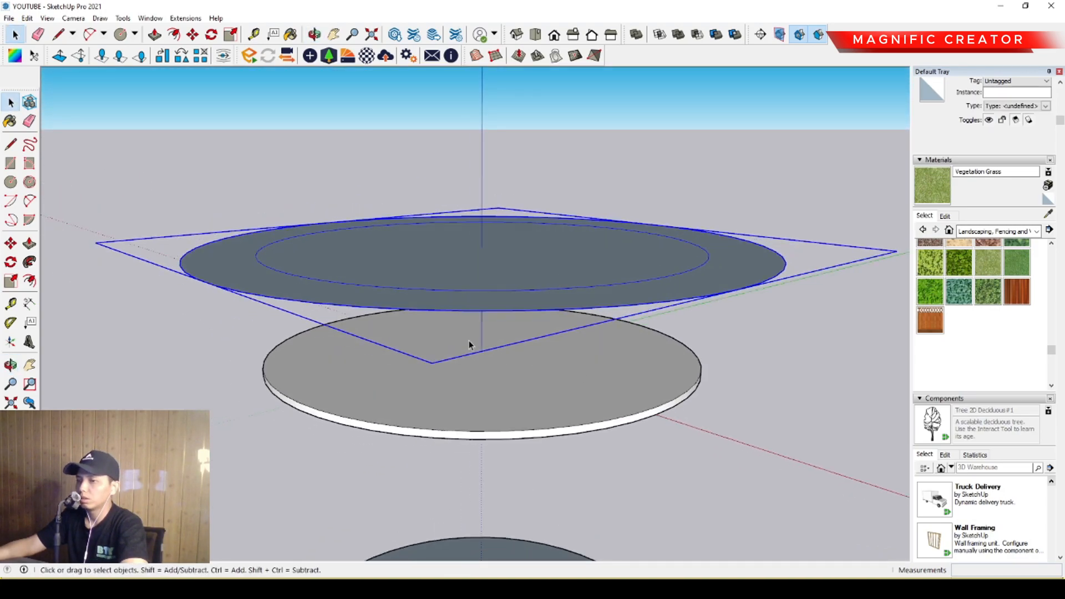
Draw a line about 17869 long from the centre of the slab's top face along the red axis, past the slab's edge.
click(11, 144)
scroll(626, 329, up, 1)
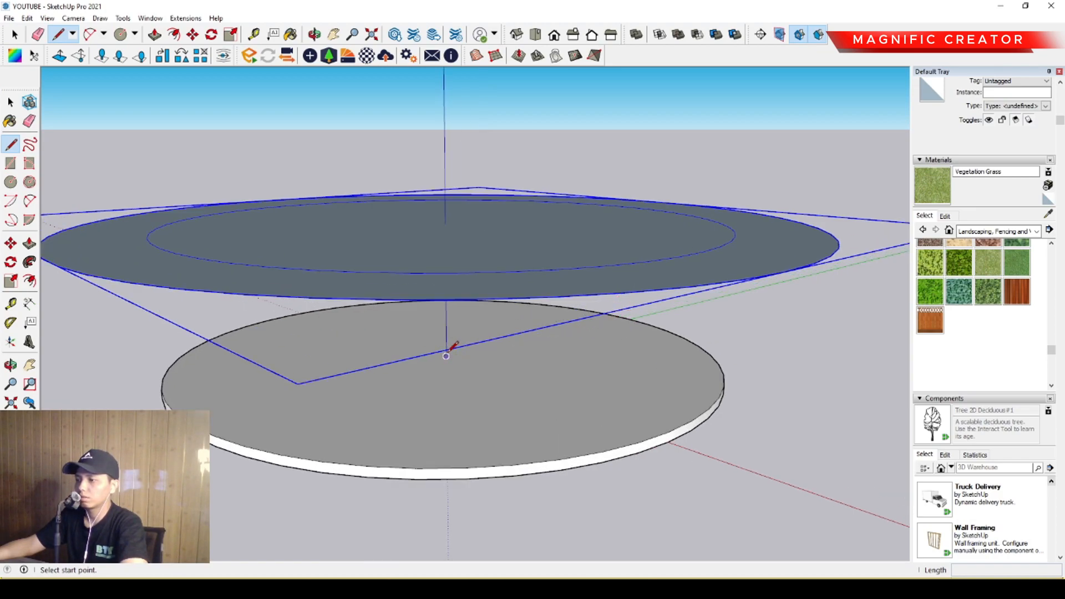
scroll(451, 352, up, 1)
scroll(564, 355, up, 1)
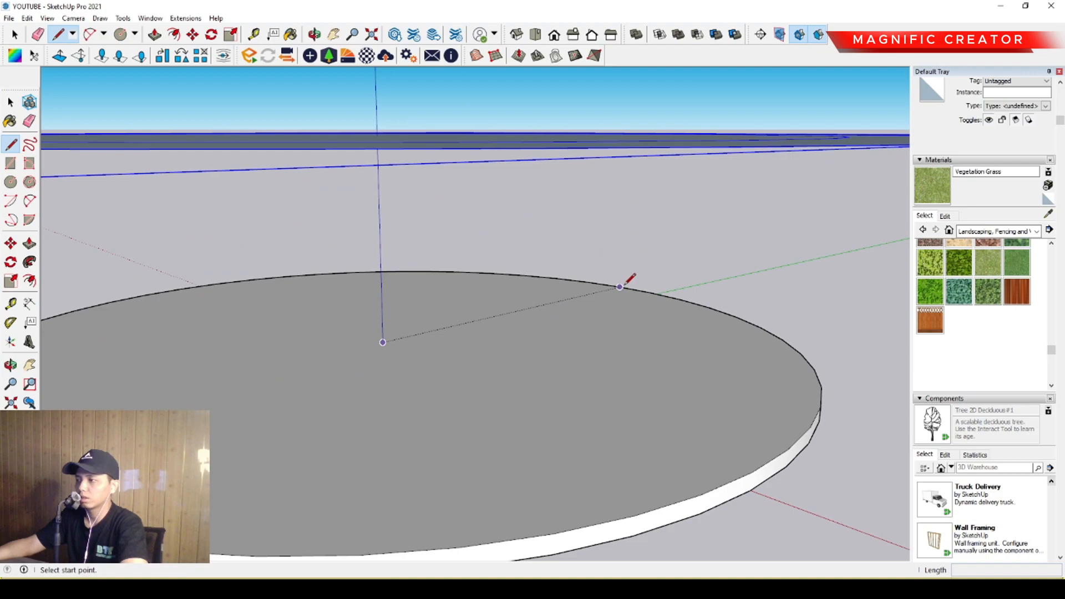
click(383, 343)
scroll(494, 366, down, 3)
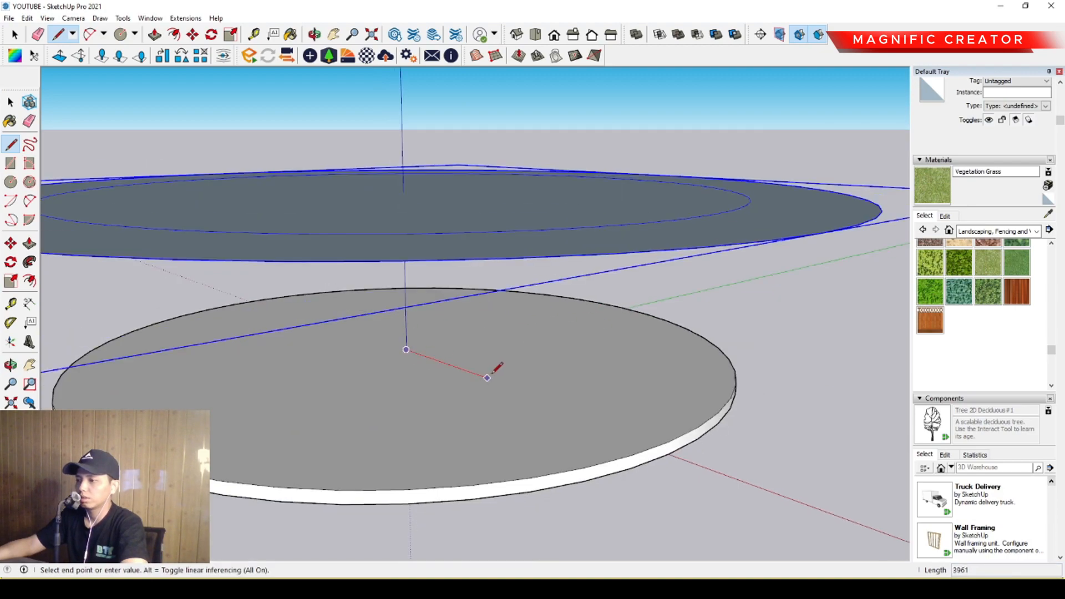
scroll(510, 384, up, 1)
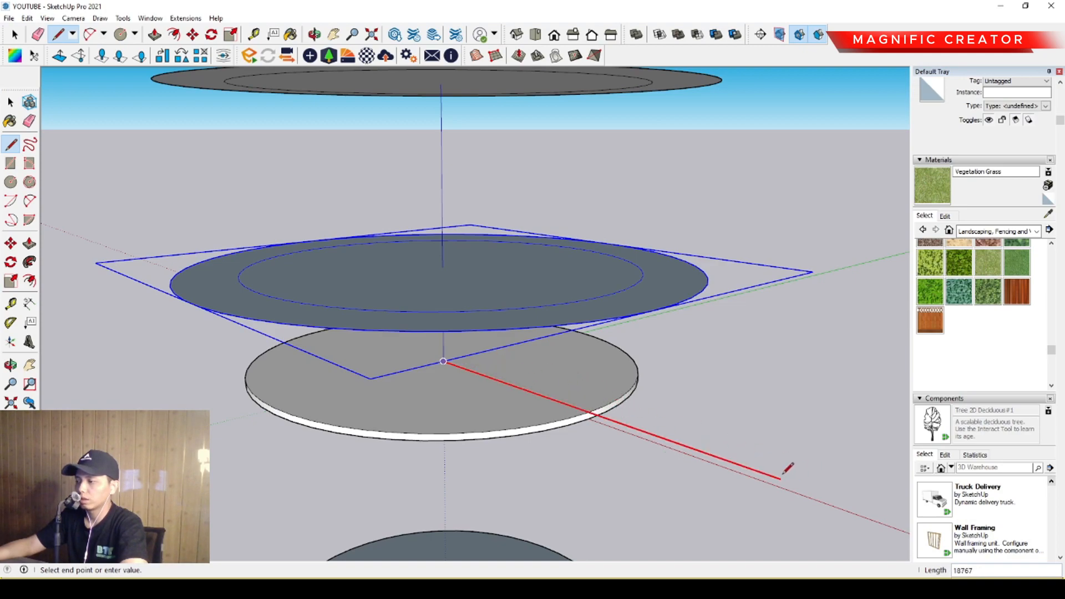
click(756, 467)
key(space)
Rotate-copy the radial line 180 degrees about the slab's centre and fill the half circle with 30 equal divisions.
scroll(495, 414, up, 3)
middle_drag(495, 414, 791, 459)
scroll(534, 391, up, 1)
click(816, 470)
scroll(543, 380, up, 1)
middle_drag(542, 380, 508, 364)
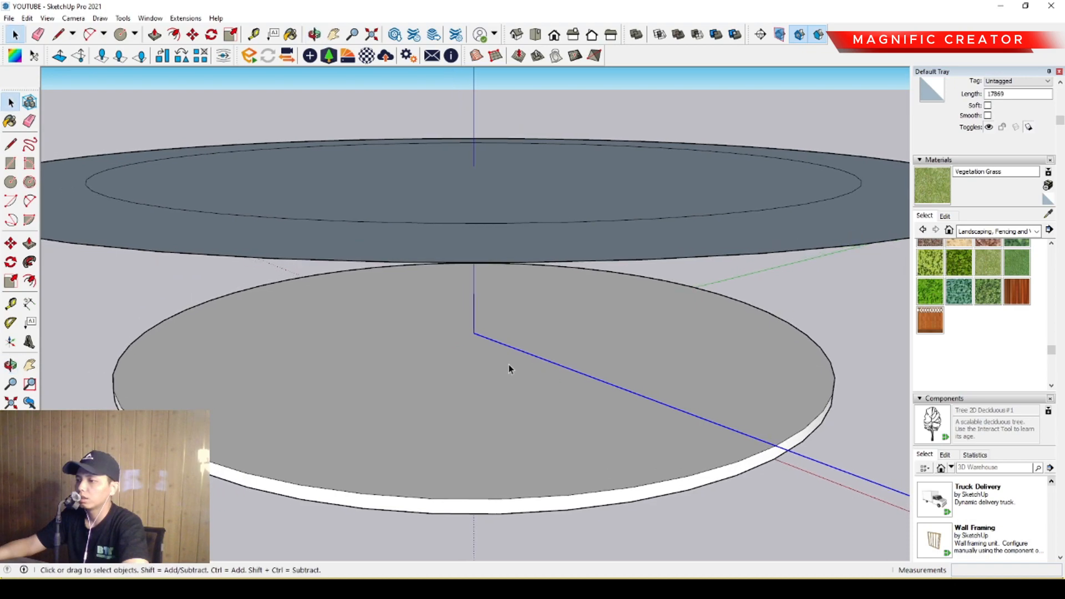
click(10, 261)
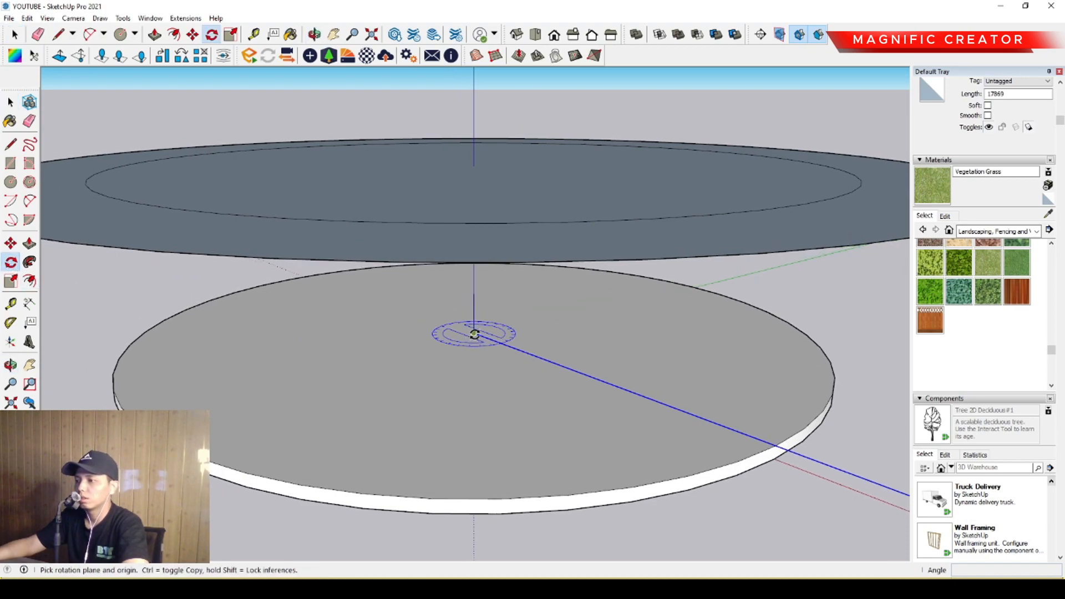
click(474, 334)
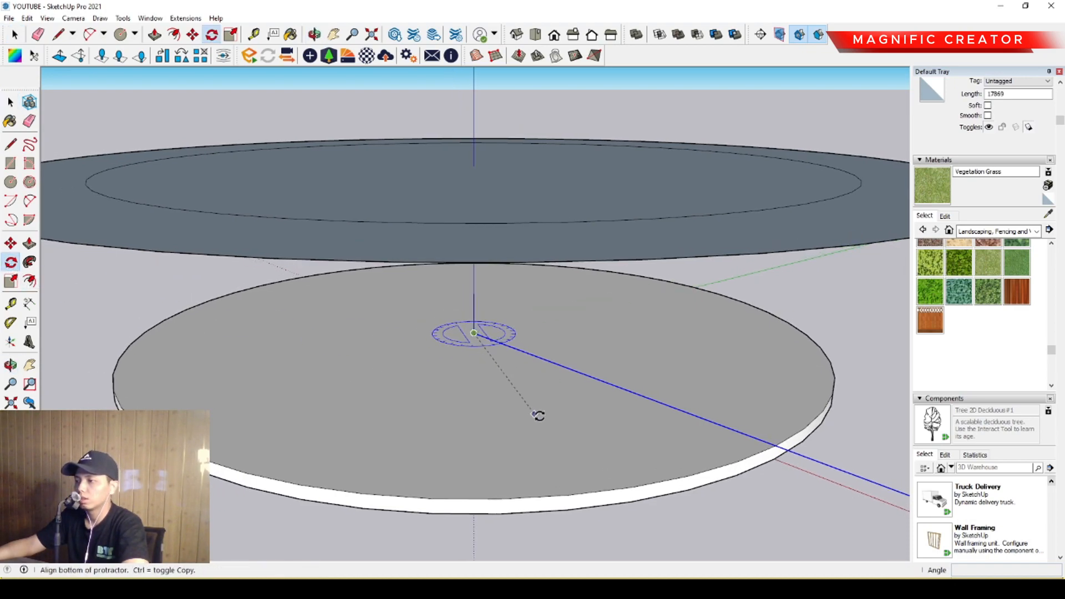
click(770, 443)
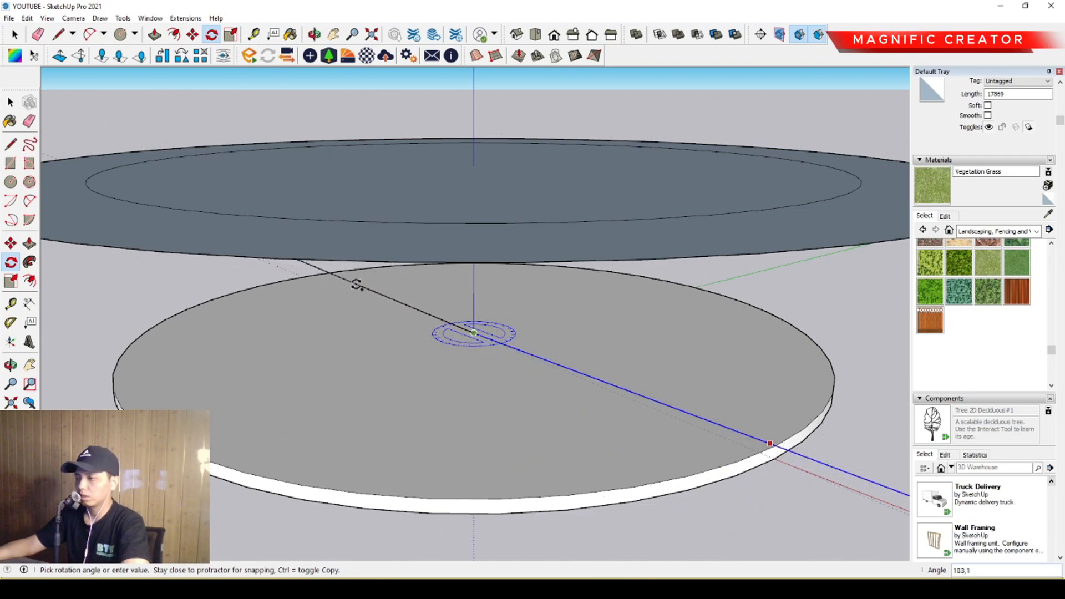
text(180)
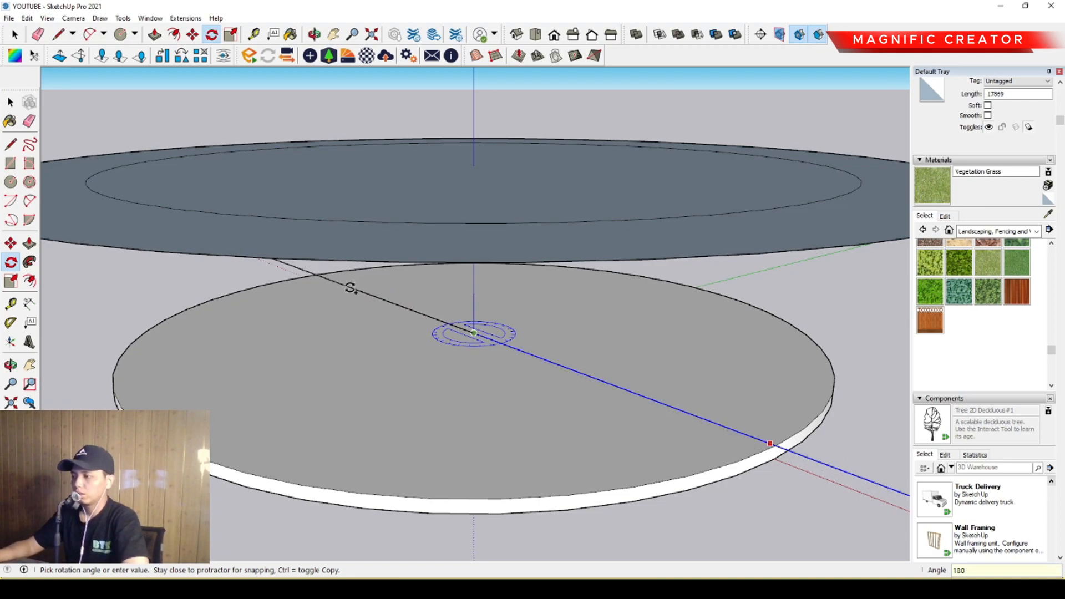
key(Return)
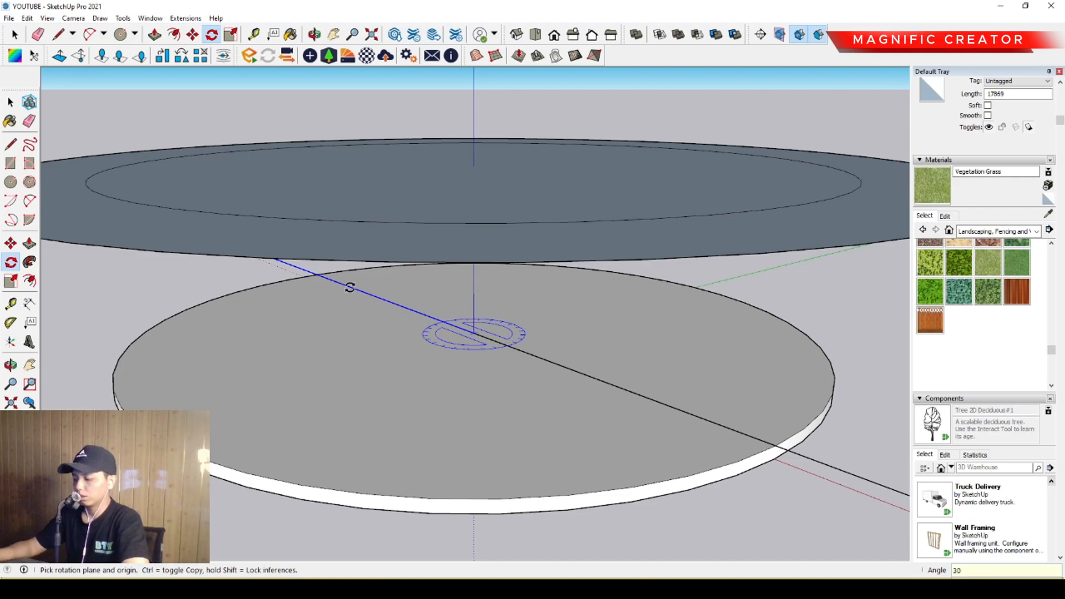
key(Return)
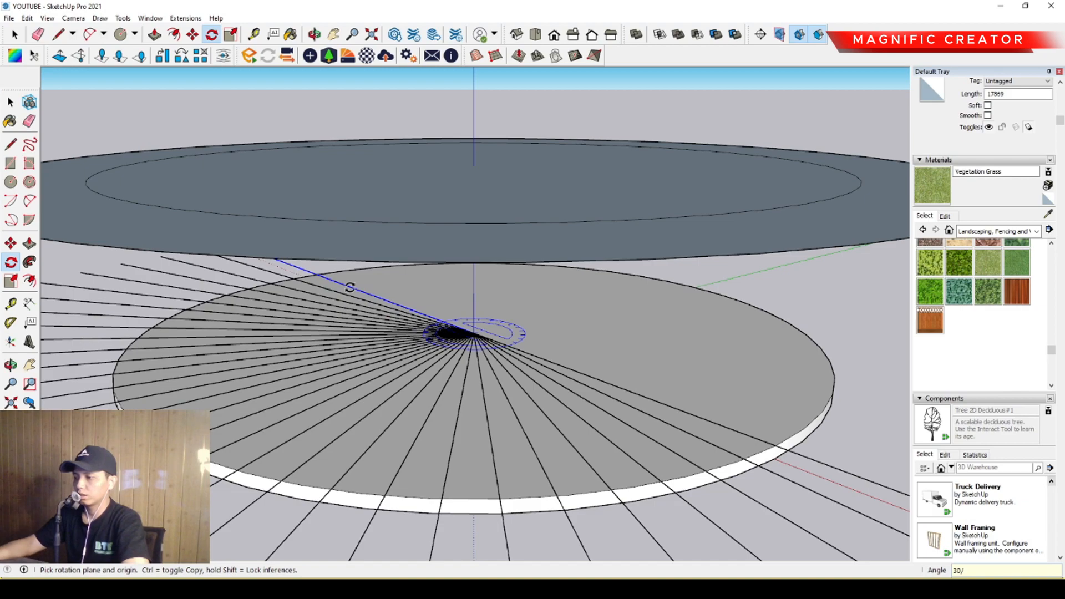
key(space)
scroll(445, 504, up, 3)
key(l)
click(436, 496)
middle_drag(493, 517, 518, 495)
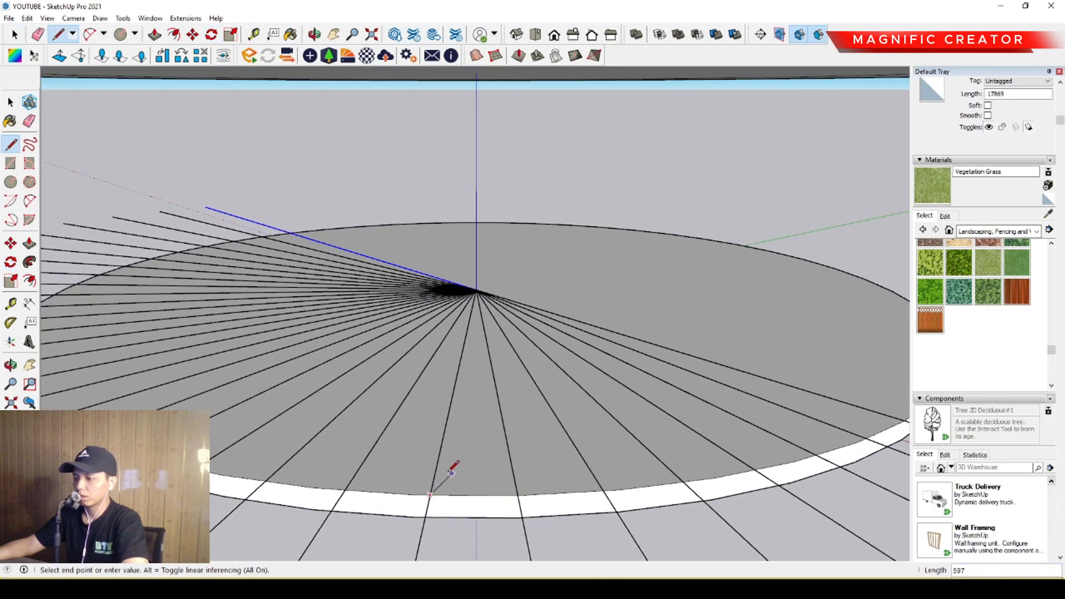
key(space)
scroll(357, 395, down, 5)
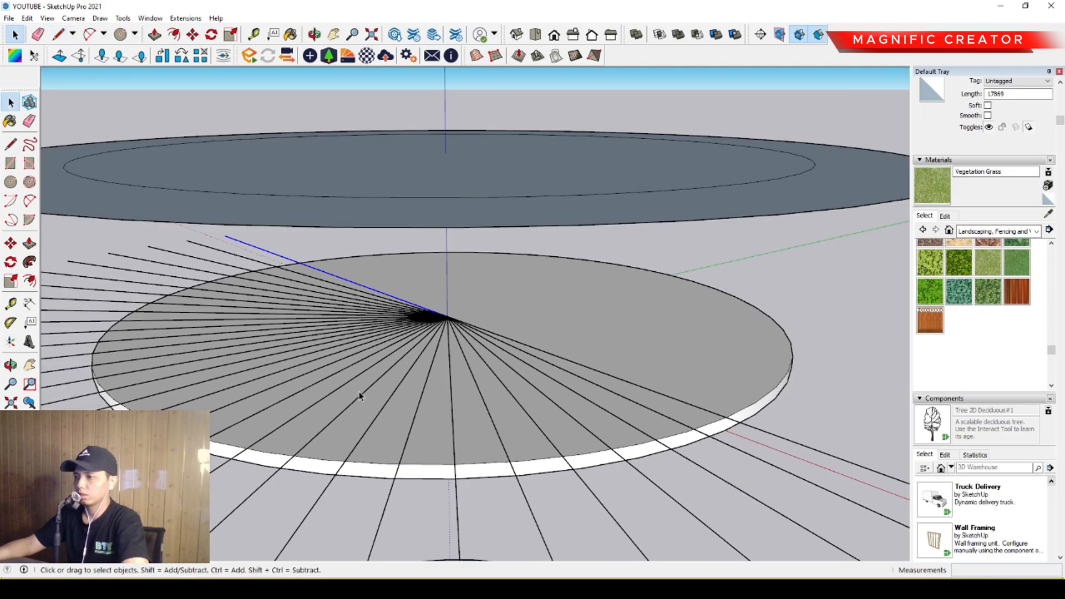
Make the half-circle fan of radial lines a group, leaving the slab out of the selection.
middle_drag(556, 414, 473, 344)
middle_drag(727, 380, 486, 323)
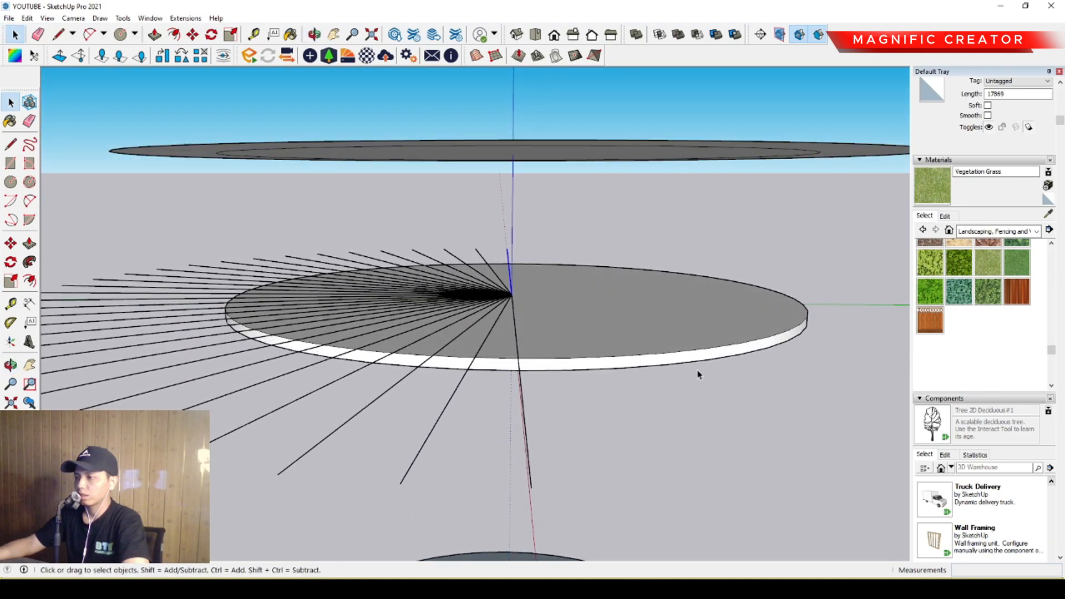
drag(159, 246, 159, 246)
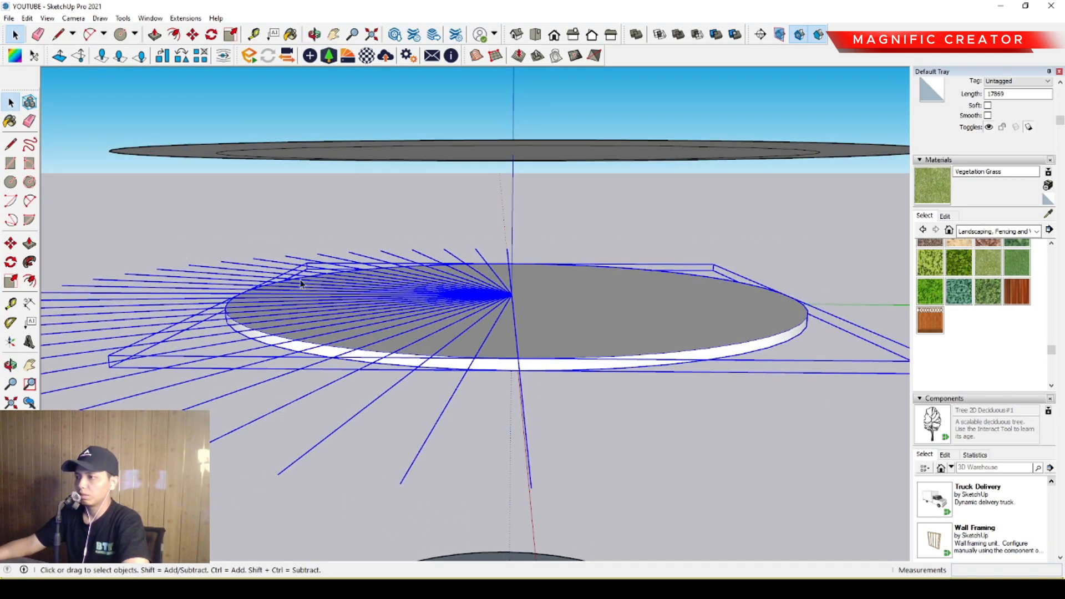
scroll(609, 305, up, 3)
middle_drag(604, 307, 493, 397)
scroll(452, 397, up, 1)
scroll(392, 401, down, 2)
middle_drag(392, 401, 485, 261)
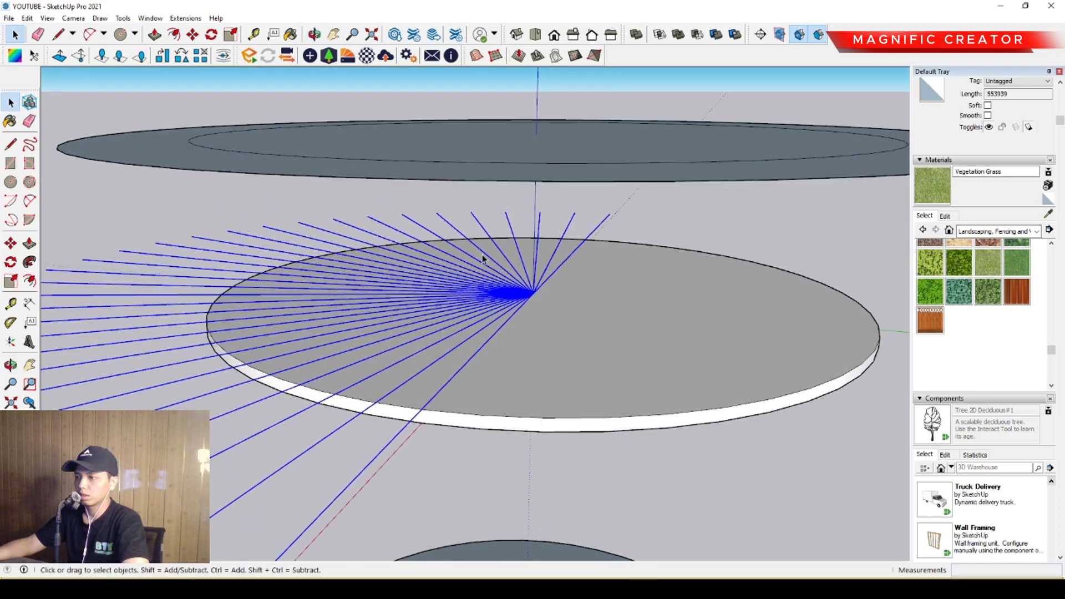
middle_drag(513, 326, 450, 358)
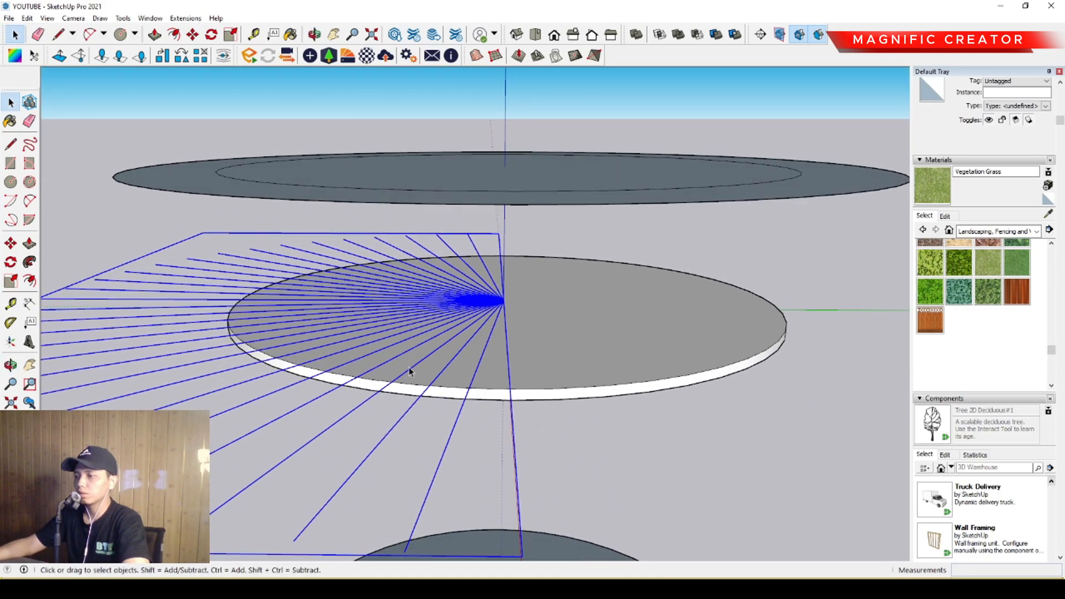
Copy the fan group along the green axis to beyond the slab's edge.
click(11, 243)
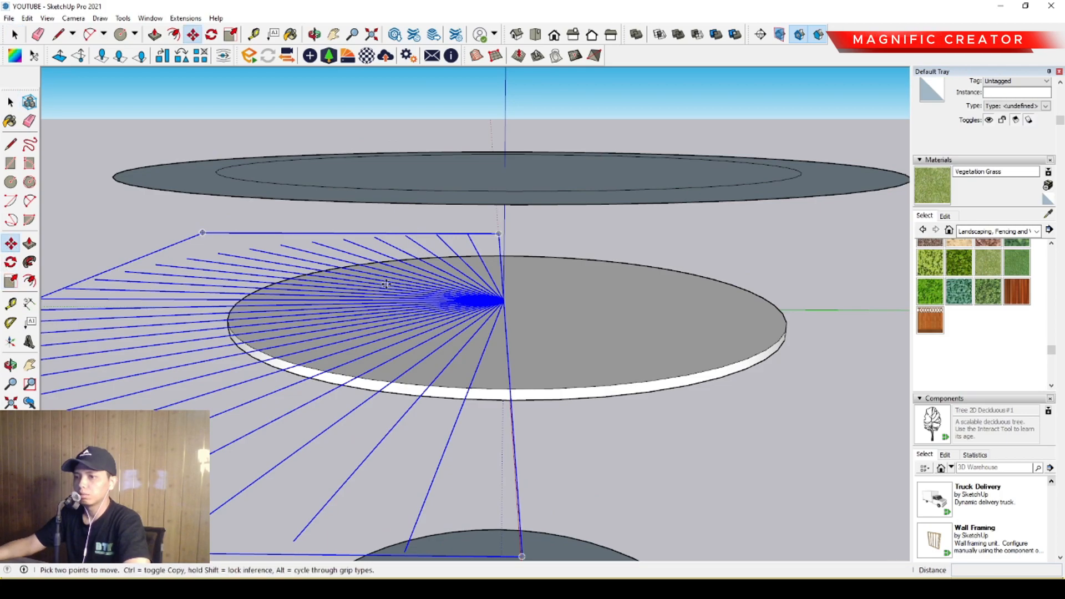
click(505, 301)
middle_drag(547, 302, 444, 309)
click(753, 309)
key(space)
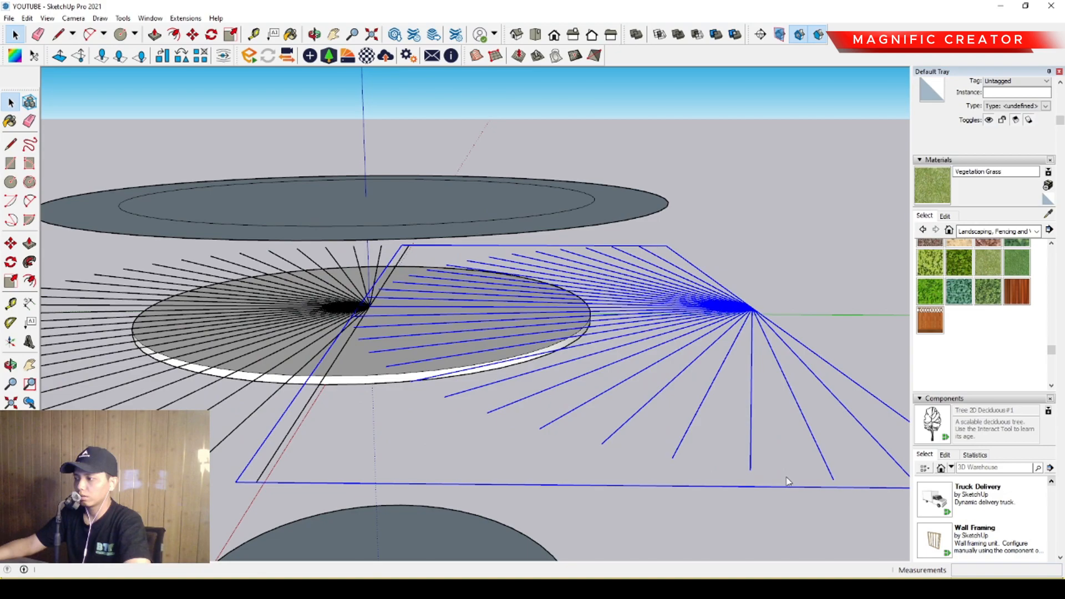
Reverse the copied fan to the opposite side and place its apex on the slab's centre to complete the circle of lines.
scroll(368, 308, up, 4)
middle_drag(367, 305, 610, 314)
scroll(383, 316, up, 1)
key(m)
click(390, 316)
click(447, 316)
scroll(416, 305, up, 3)
scroll(522, 326, up, 1)
click(522, 327)
click(393, 326)
key(space)
scroll(398, 327, down, 2)
scroll(431, 322, down, 5)
scroll(526, 328, up, 1)
Make the two halves of the radial line array one group.
click(775, 250)
middle_drag(774, 250, 514, 346)
click(613, 221)
click(769, 340)
click(656, 425)
middle_drag(655, 425, 411, 440)
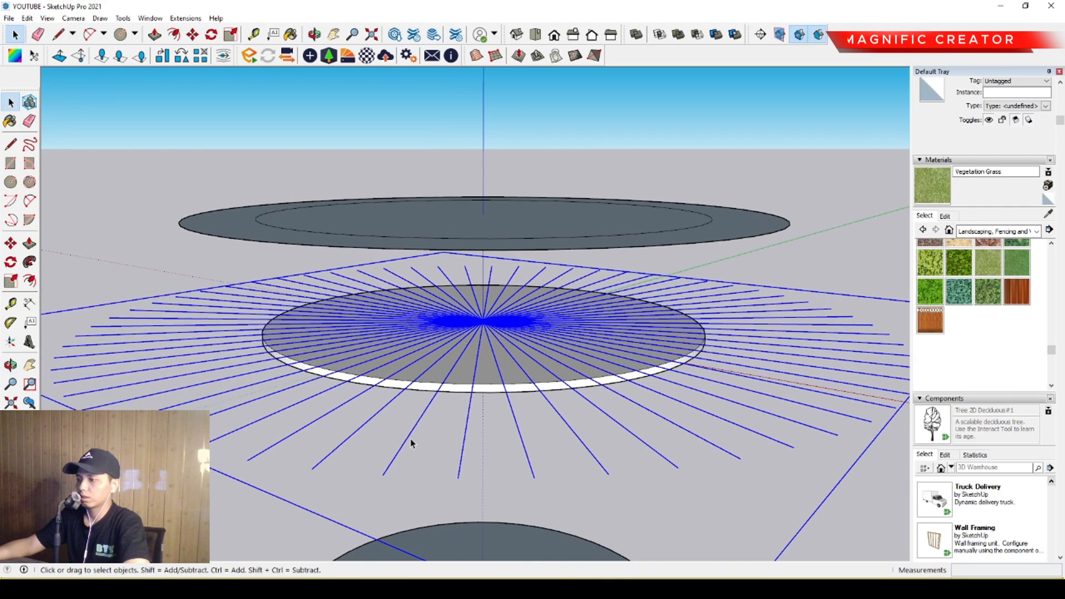
Copy the full radial line group up the blue axis to the disc above the slab.
middle_drag(183, 400, 388, 290)
click(10, 244)
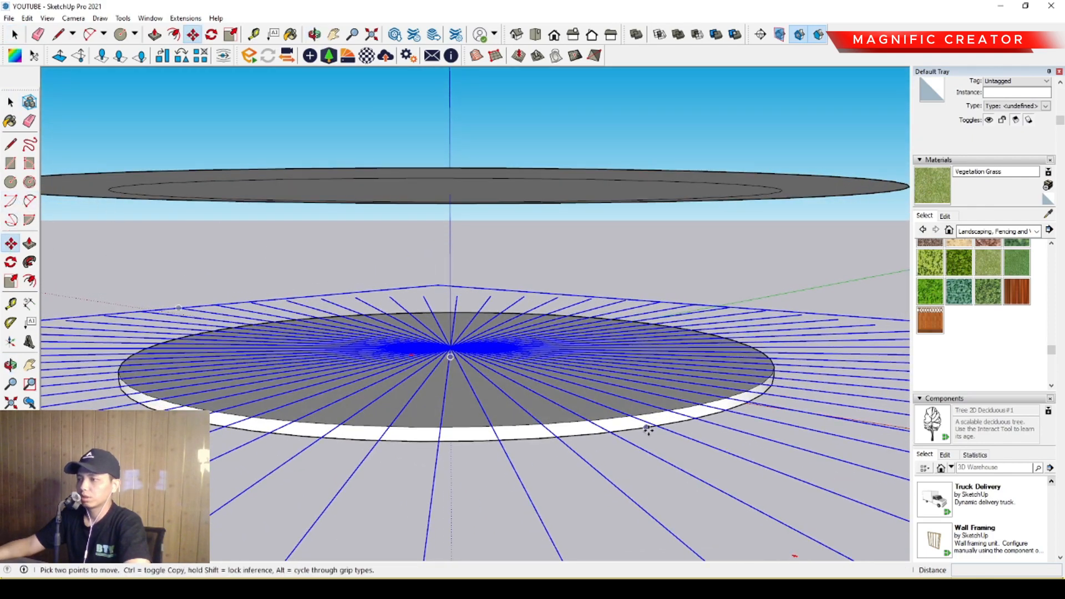
key(ctrl)
click(612, 420)
scroll(618, 208, down, 1)
shift+middle_drag(624, 213, 629, 339)
key(space)
drag(606, 232, 417, 320)
middle_drag(387, 325, 516, 400)
click(492, 339)
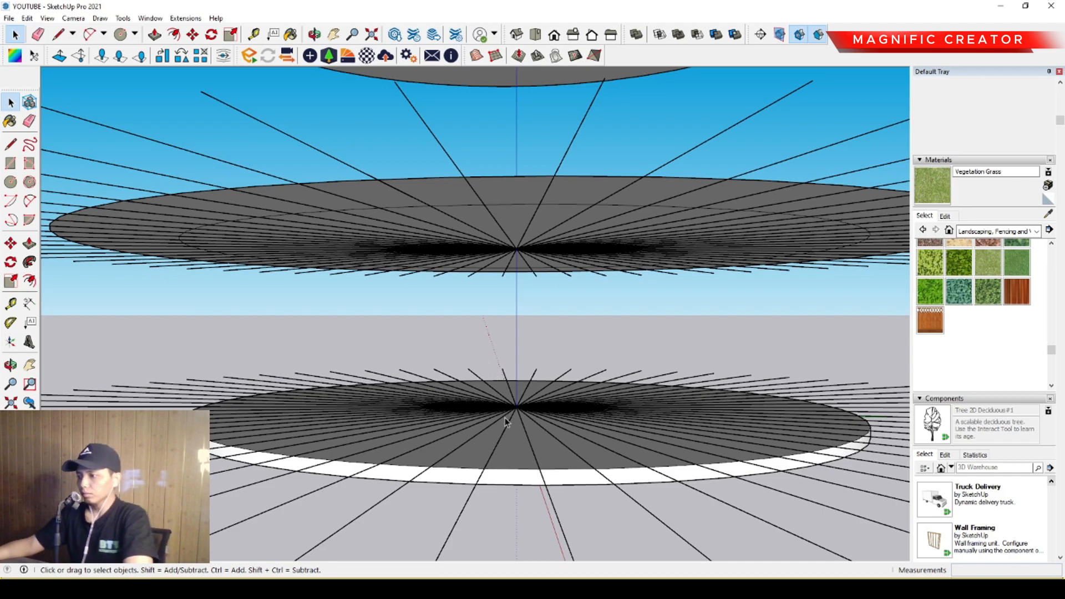
Copy the slab's top face from inside its group and paste it in place outside the group.
middle_drag(501, 424, 517, 455)
middle_drag(489, 498, 482, 405)
scroll(423, 465, up, 1)
key(space)
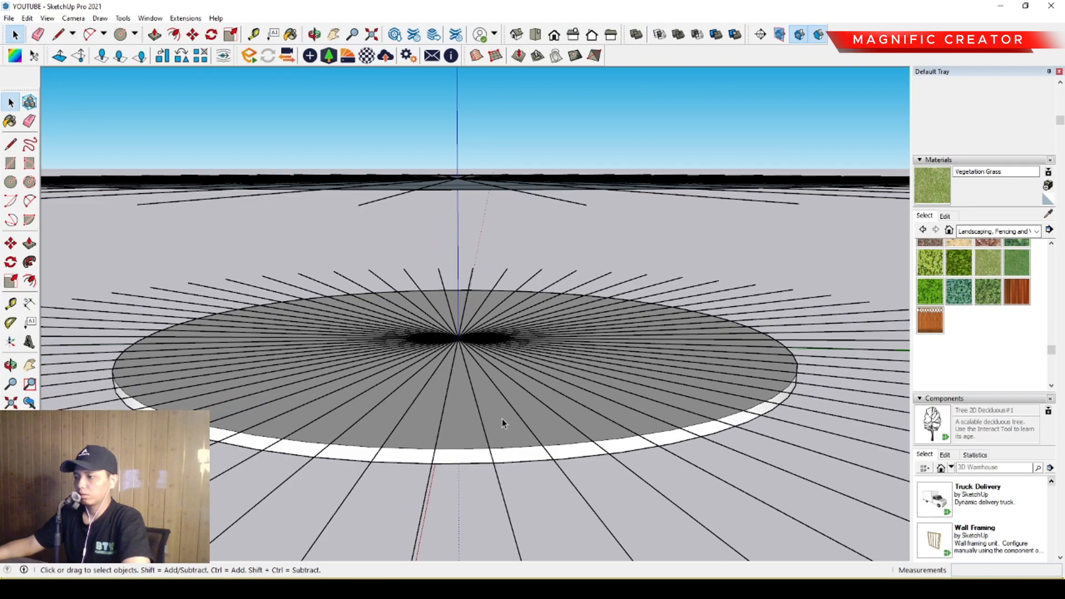
click(499, 411)
middle_drag(753, 398, 511, 368)
double_click(466, 433)
scroll(465, 428, down, 2)
scroll(463, 405, down, 2)
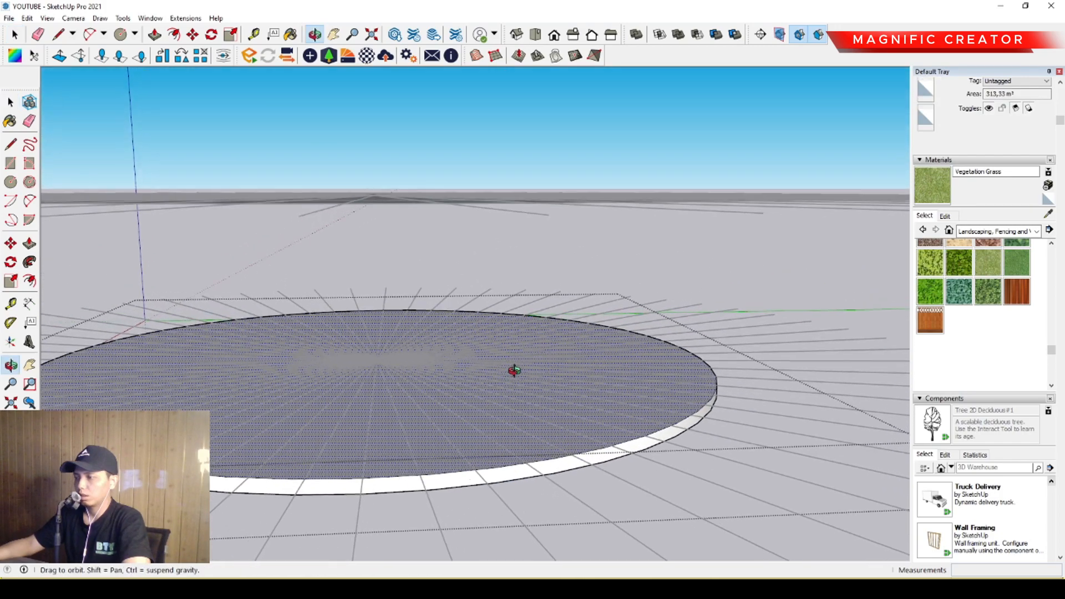
middle_drag(385, 380, 227, 165)
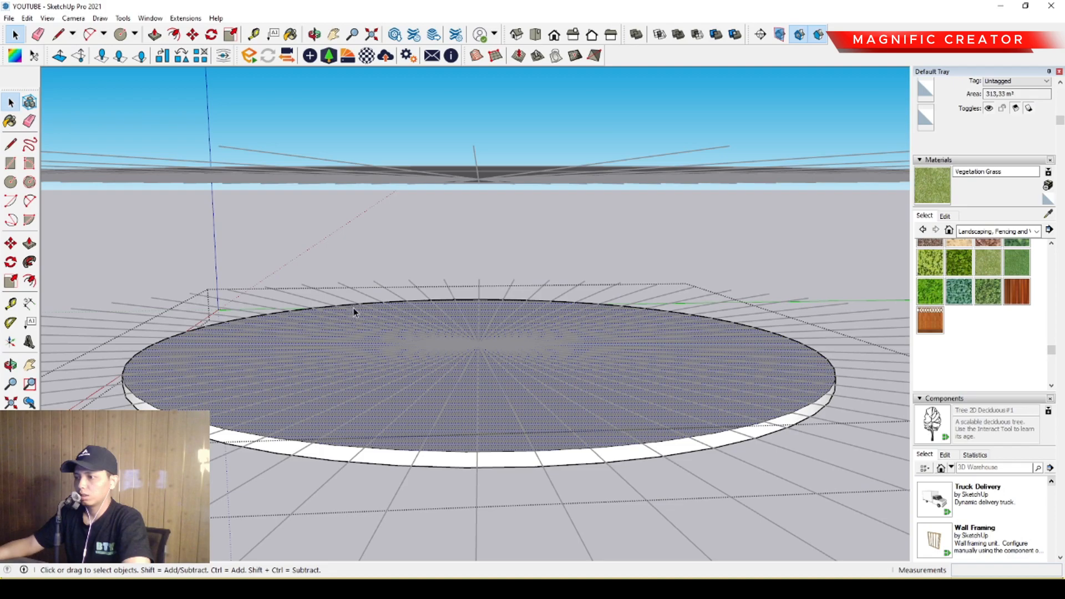
click(290, 239)
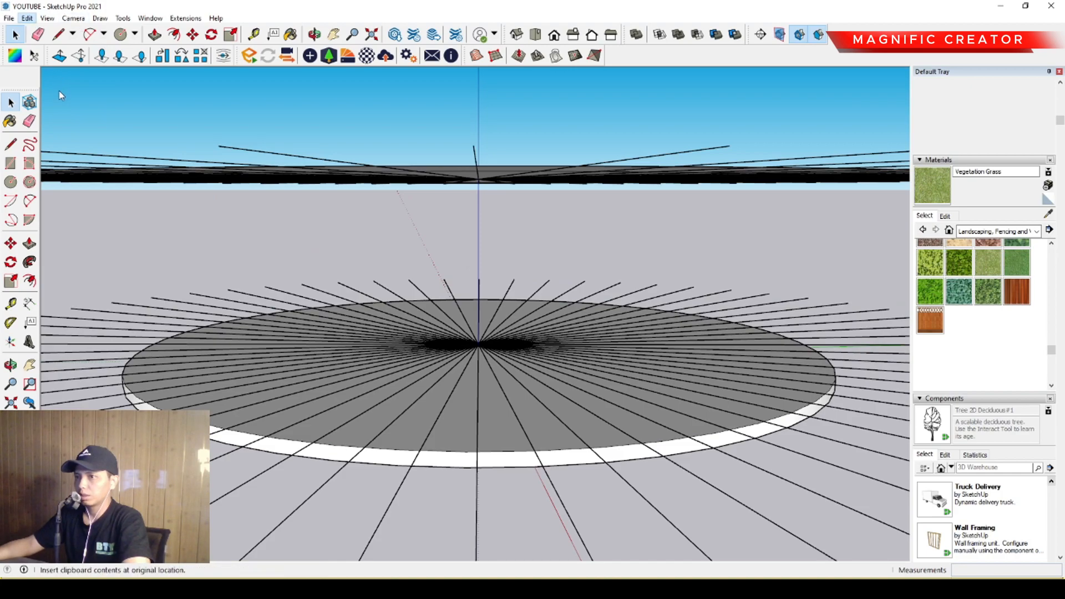
Offset the pasted circular face's edge 1000 outward.
middle_drag(444, 311, 746, 375)
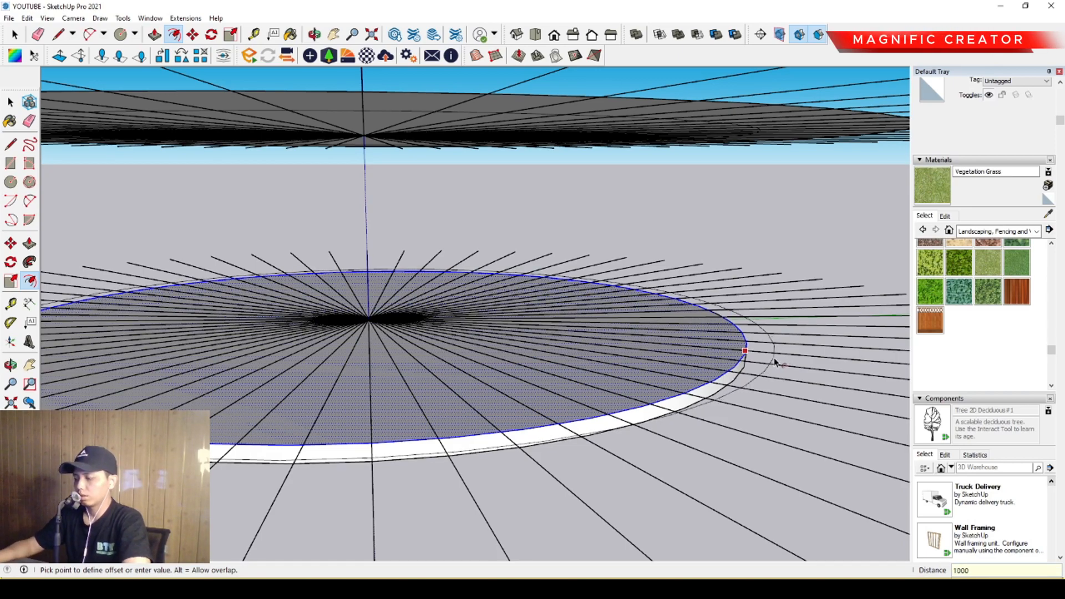
key(Return)
key(space)
Make the offset ring around the slab's edge a group.
middle_drag(776, 362, 447, 391)
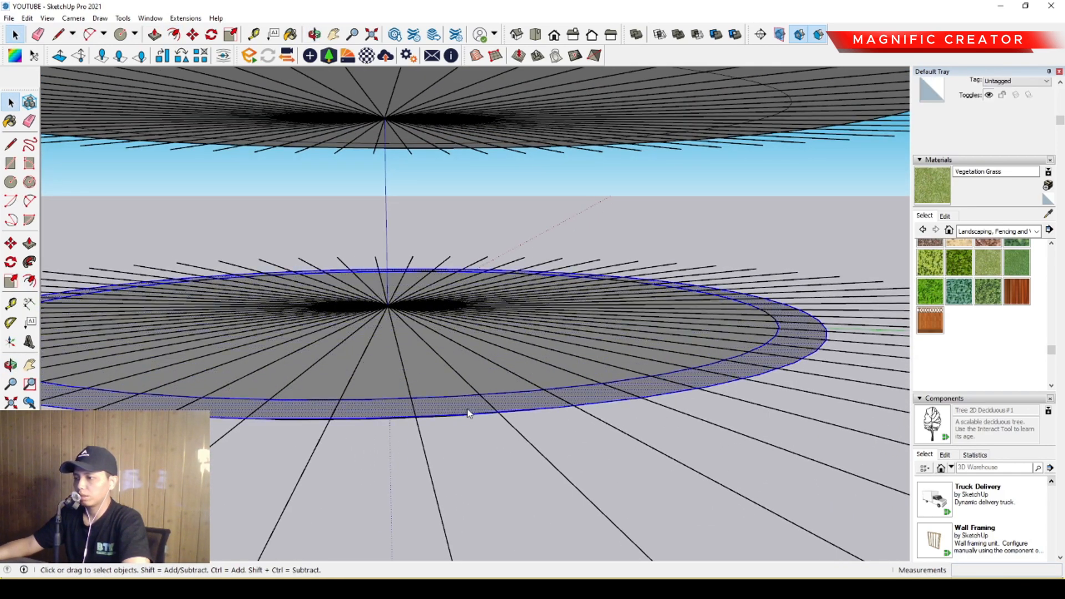
middle_drag(473, 301, 488, 430)
click(519, 477)
middle_drag(519, 476, 451, 461)
Draw a tapered four-sided face between two adjacent radial lines, joining the upper disc's outer edge to the lower ring's outer edge.
key(Escape)
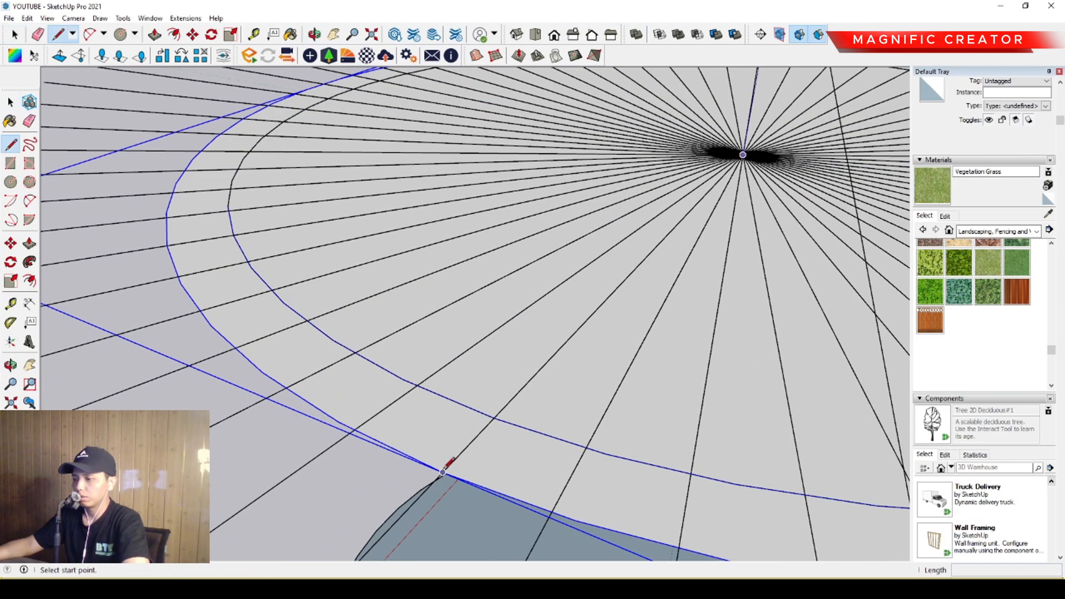
middle_drag(446, 460, 487, 409)
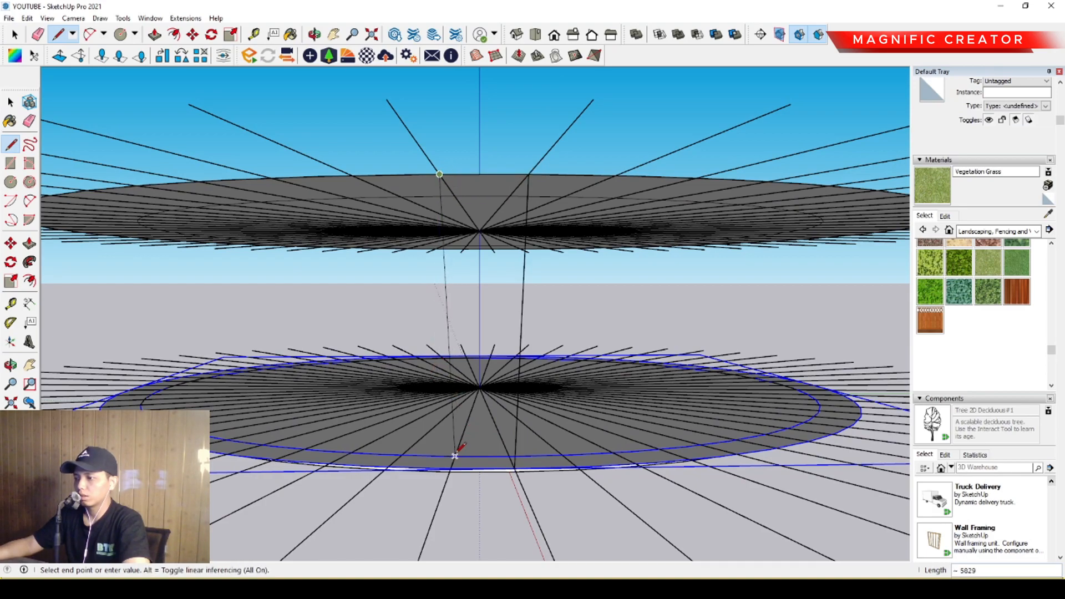
scroll(475, 465, up, 2)
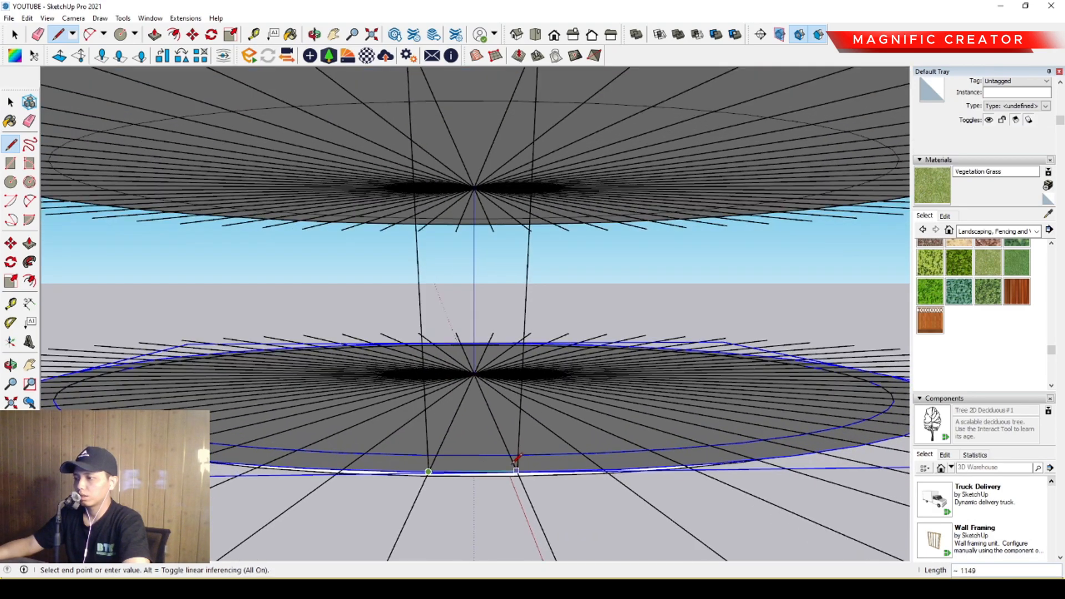
click(517, 472)
key(space)
Make the tapered panel between the two discs a group.
scroll(468, 364, down, 3)
middle_drag(469, 364, 692, 340)
scroll(416, 302, up, 2)
middle_drag(416, 302, 435, 267)
click(395, 298)
right_click(395, 294)
click(432, 390)
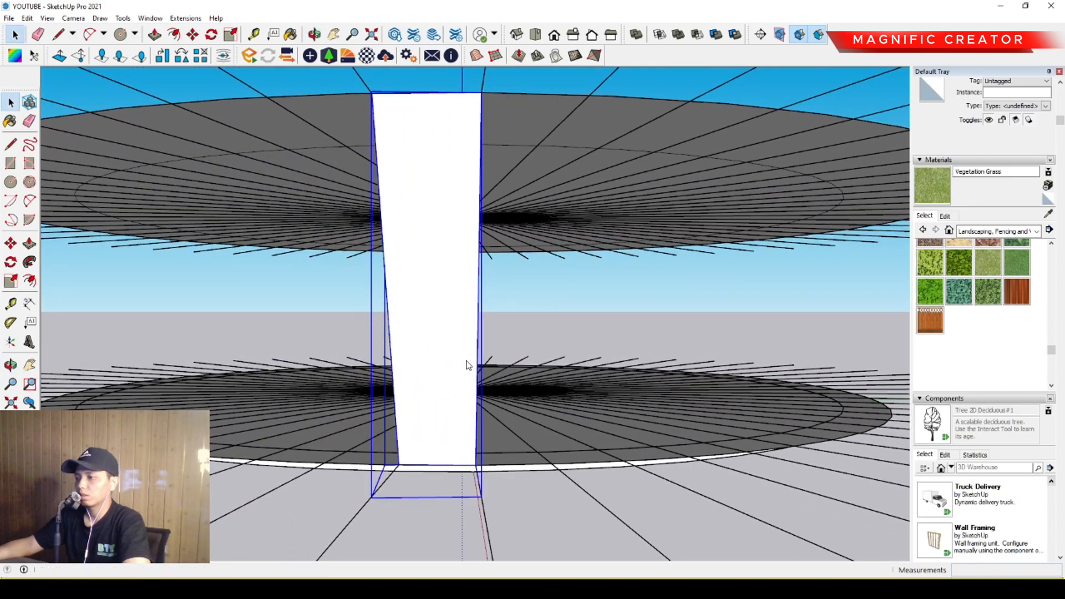
Turn the tapered panel into a component.
click(750, 379)
scroll(424, 353, down, 2)
middle_drag(424, 304, 372, 354)
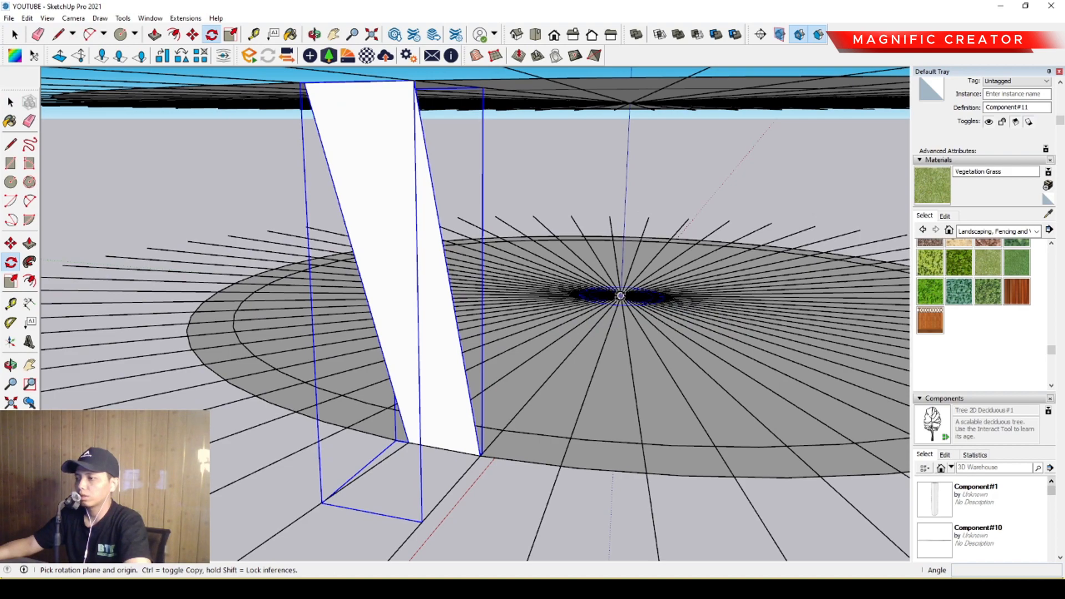
click(409, 443)
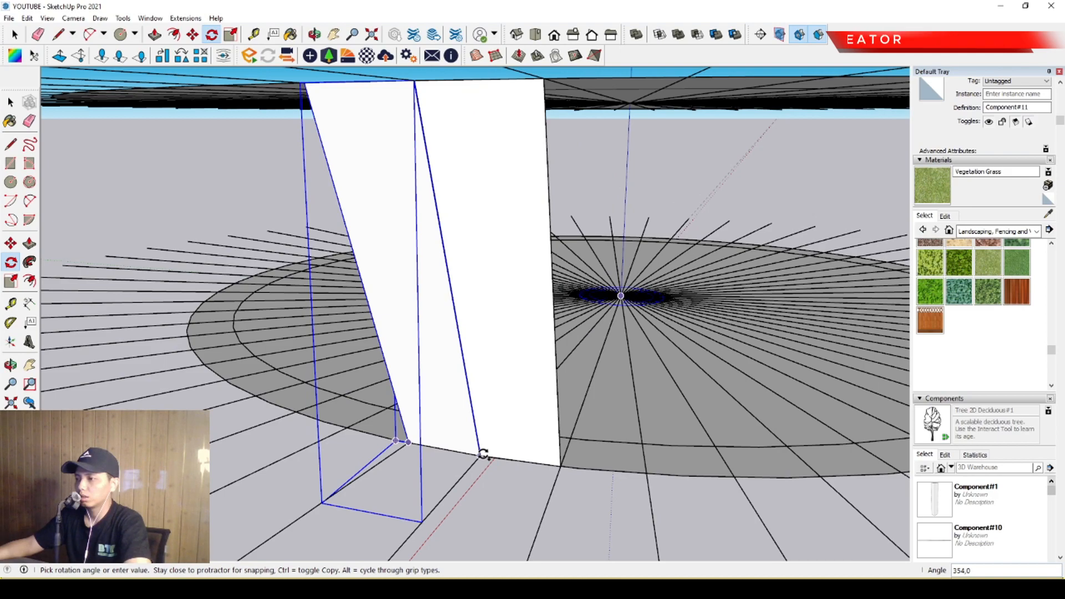
scroll(482, 454, up, 1)
click(482, 452)
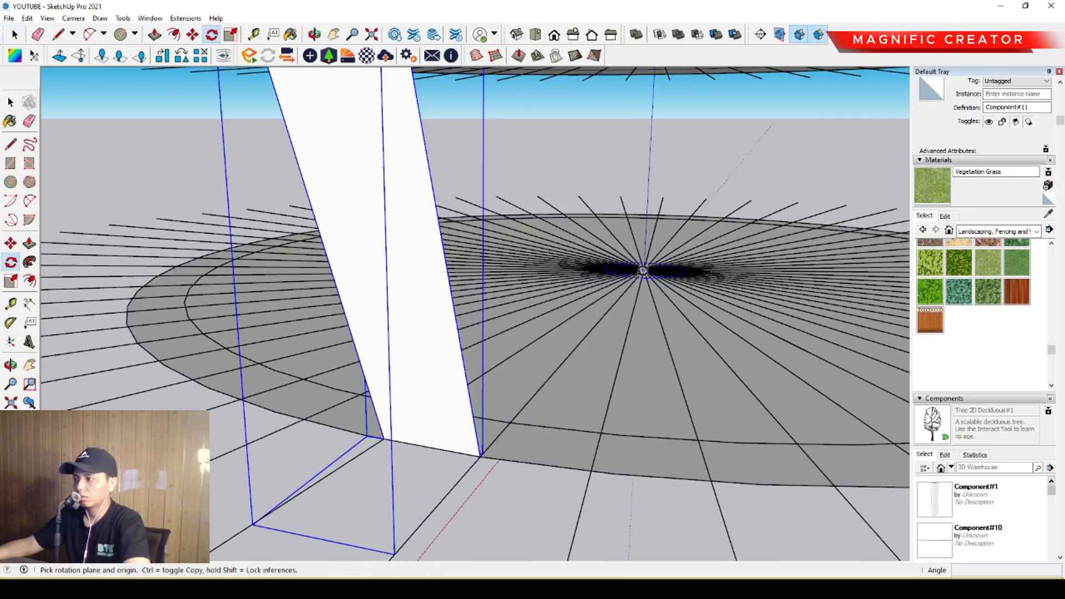
Try to rotate-copy the tapered panel about the lower disc's centre onto the next radial line.
scroll(482, 452, up, 3)
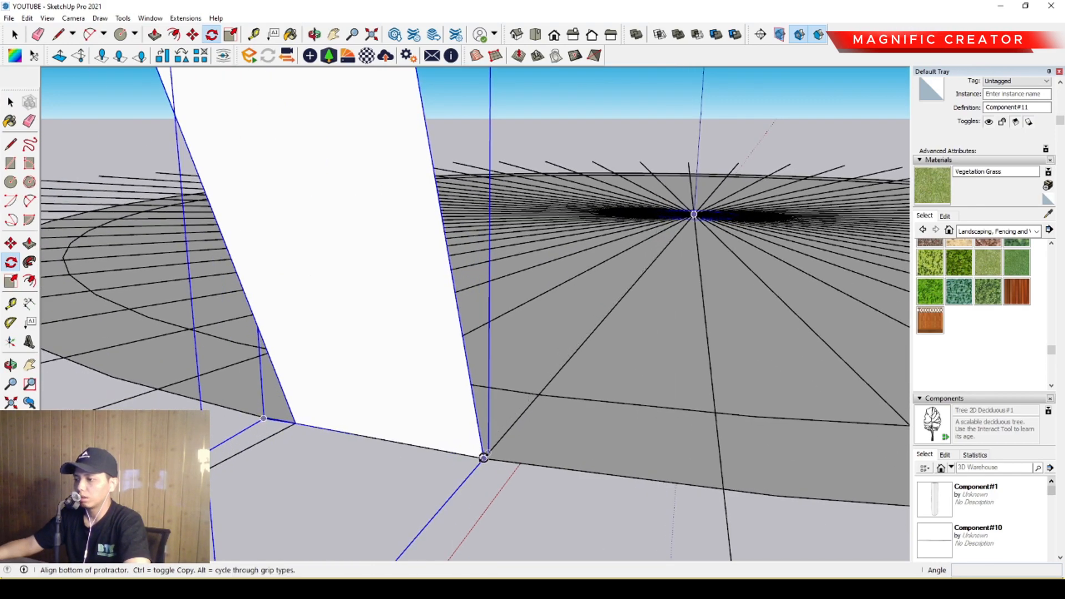
click(484, 458)
key(ctrl)
scroll(339, 430, down, 1)
scroll(317, 427, up, 2)
scroll(302, 425, up, 1)
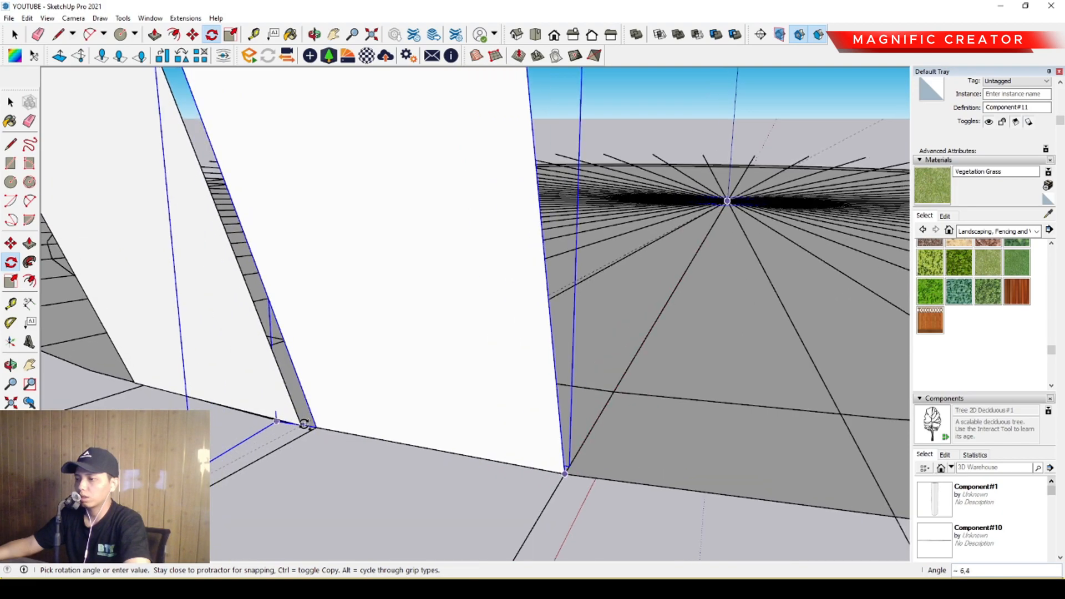
middle_drag(303, 424, 416, 445)
scroll(331, 452, down, 2)
middle_drag(331, 451, 444, 445)
scroll(449, 445, up, 1)
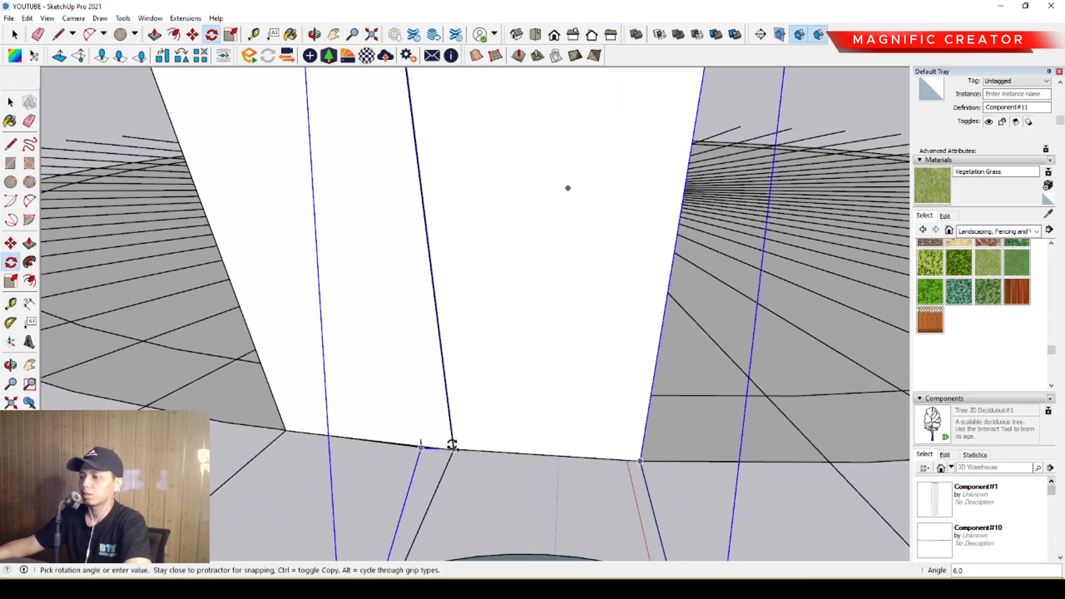
scroll(455, 448, up, 8)
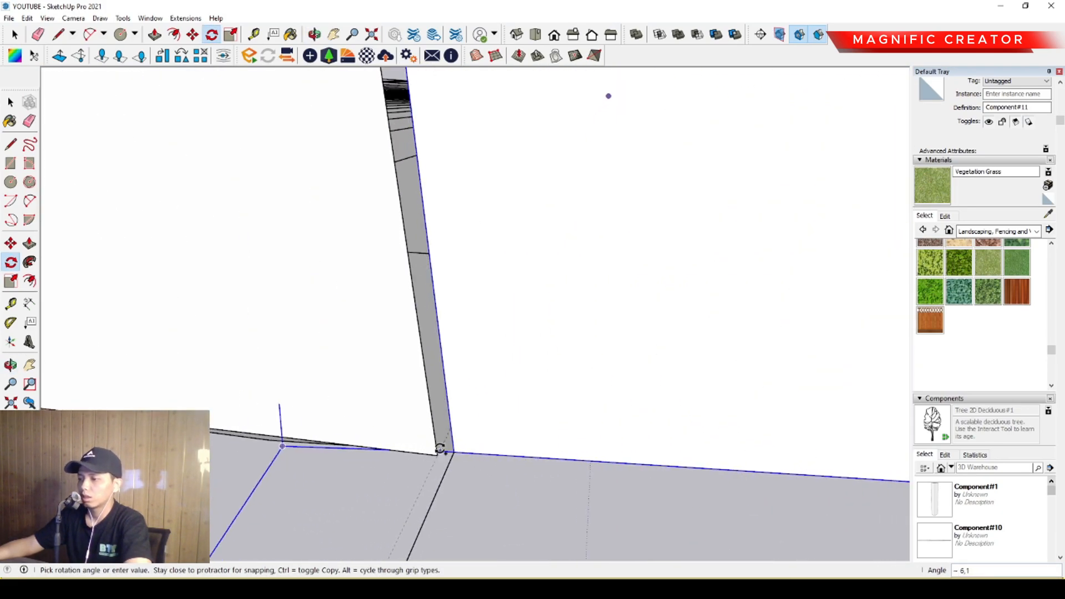
click(463, 452)
key(space)
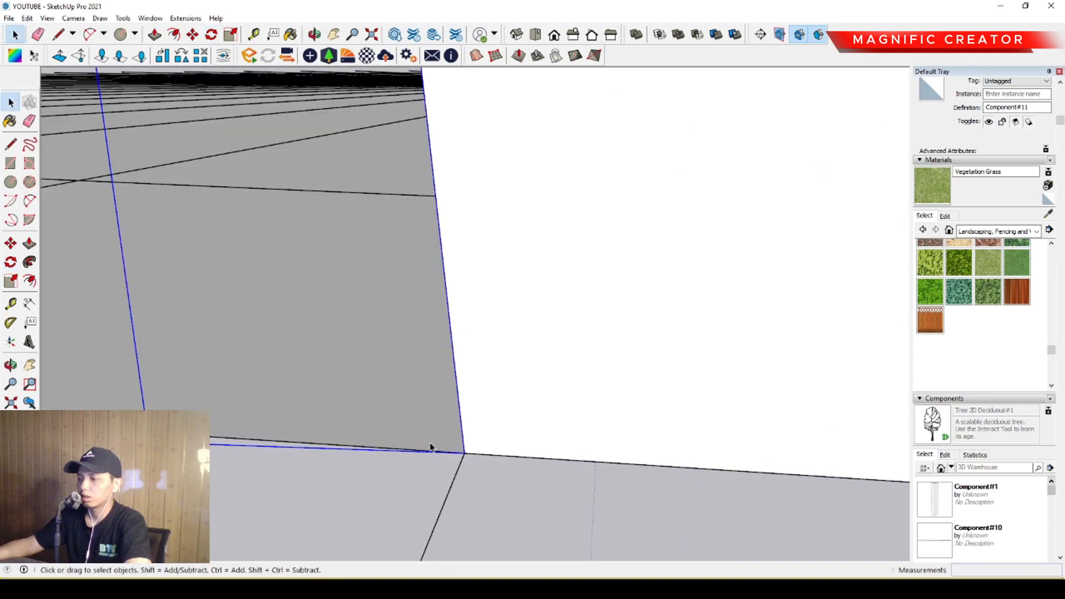
scroll(387, 383, down, 6)
middle_drag(541, 369, 666, 350)
scroll(397, 339, down, 2)
middle_drag(393, 335, 490, 428)
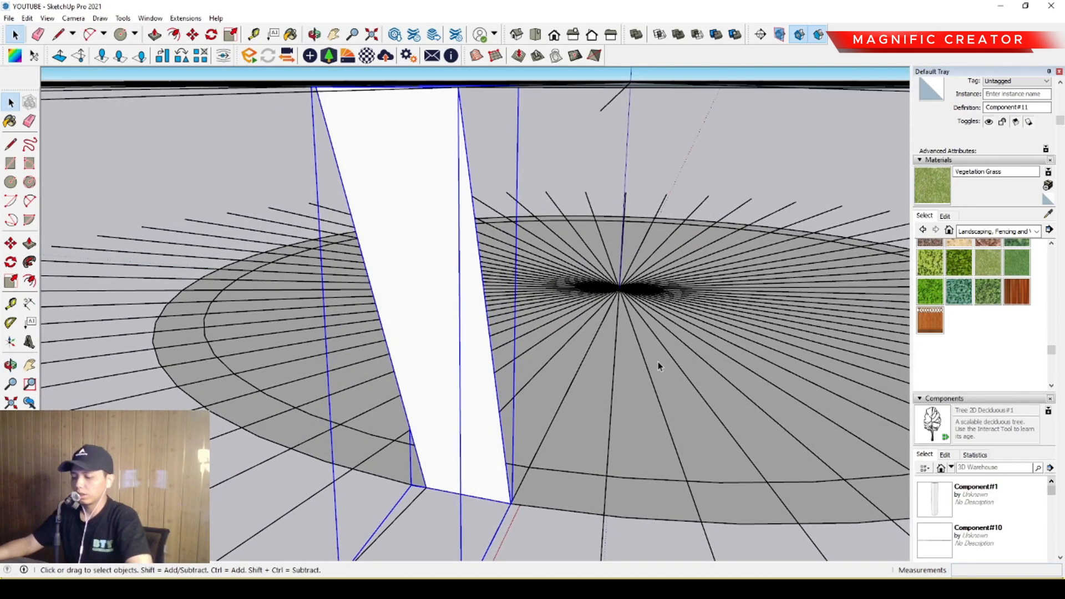
Rotate-copy the tapered panel onto the next radial line about the lower disc's centre and array it around the full circle.
scroll(518, 494, up, 5)
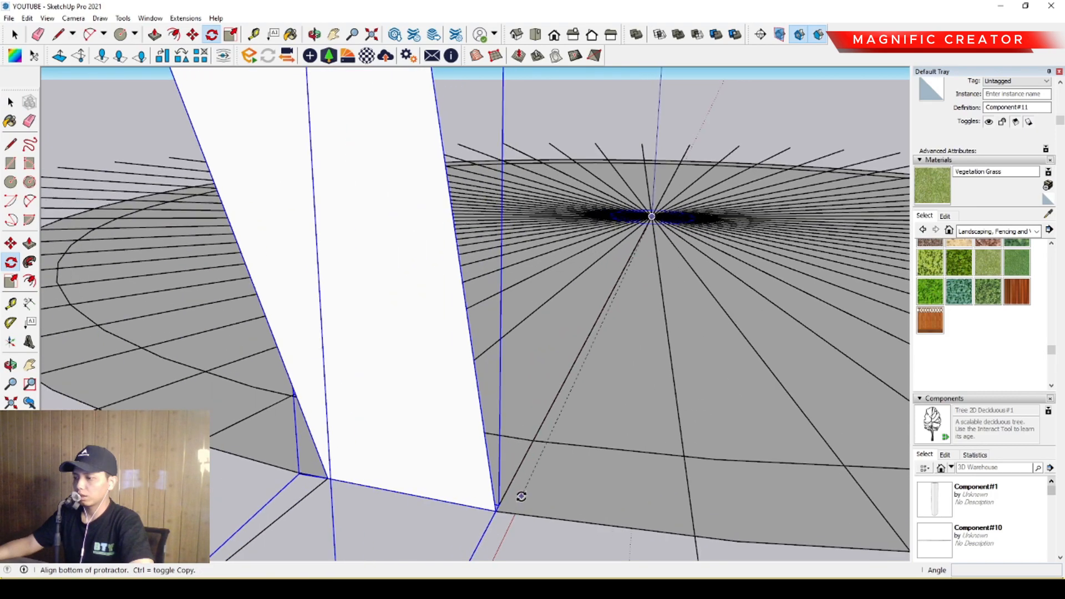
scroll(472, 517, up, 3)
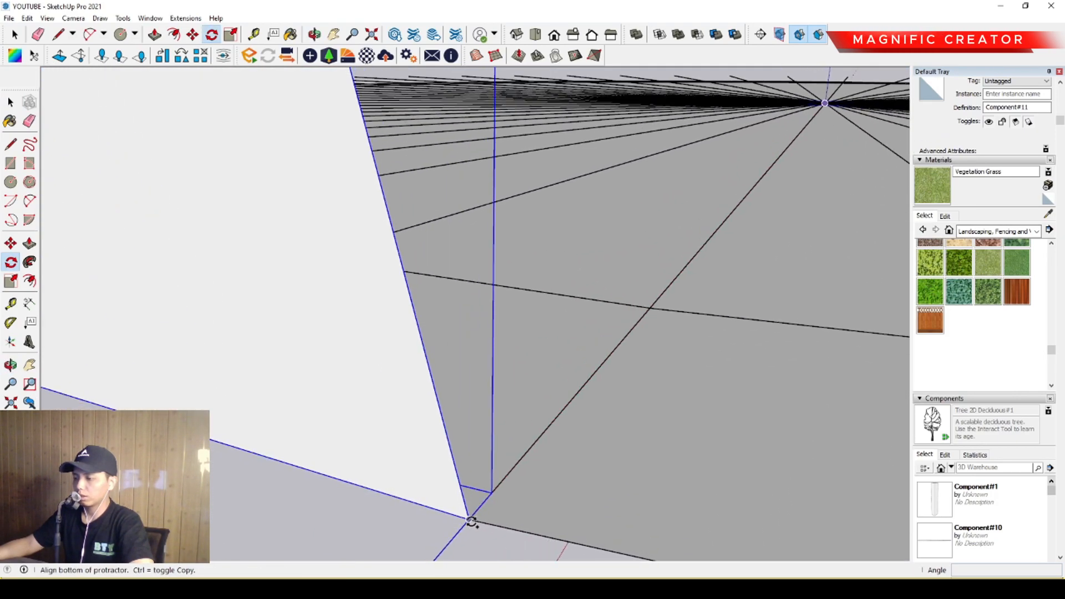
click(470, 521)
scroll(355, 478, down, 2)
shift+middle_drag(190, 426, 520, 492)
scroll(513, 490, up, 2)
scroll(395, 462, down, 3)
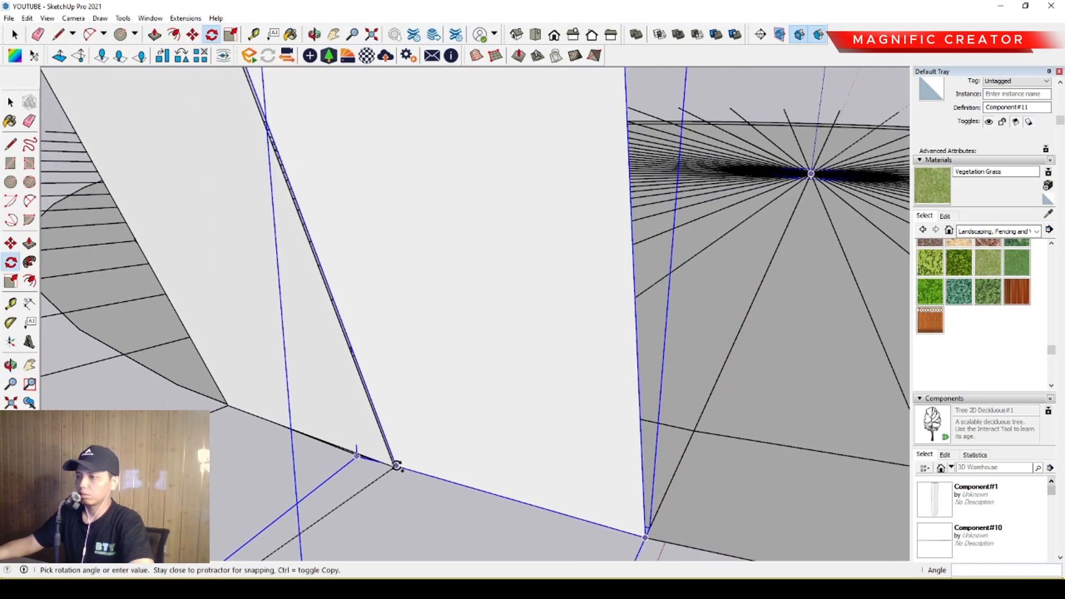
click(398, 462)
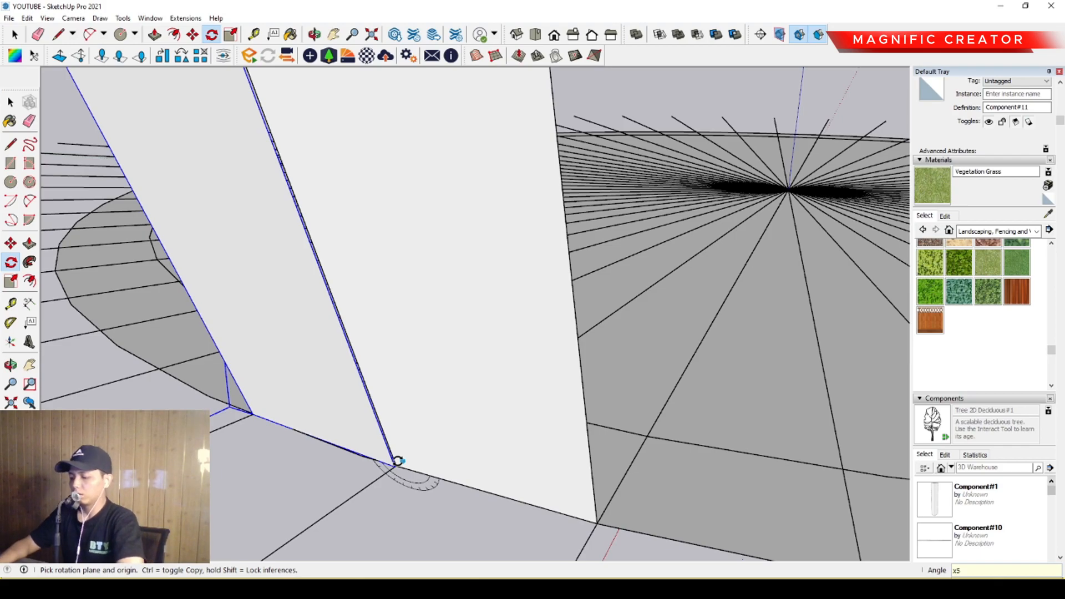
scroll(398, 461, down, 2)
key(space)
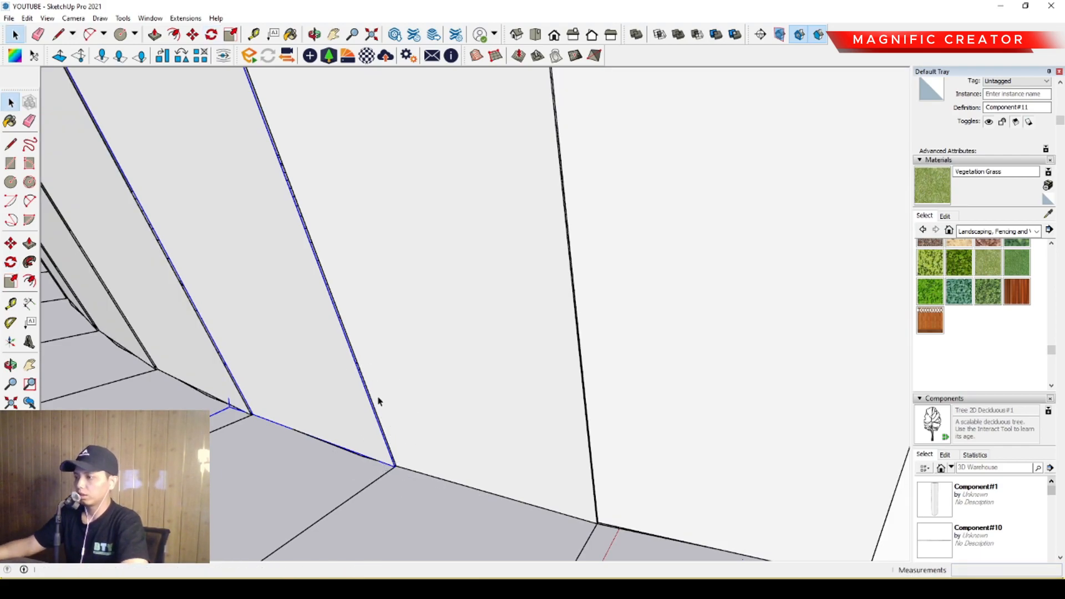
Paint the facade panel component's face with Translucent Glass Gray from the Glass and Mirrors materials.
scroll(376, 400, down, 6)
middle_drag(731, 283, 585, 328)
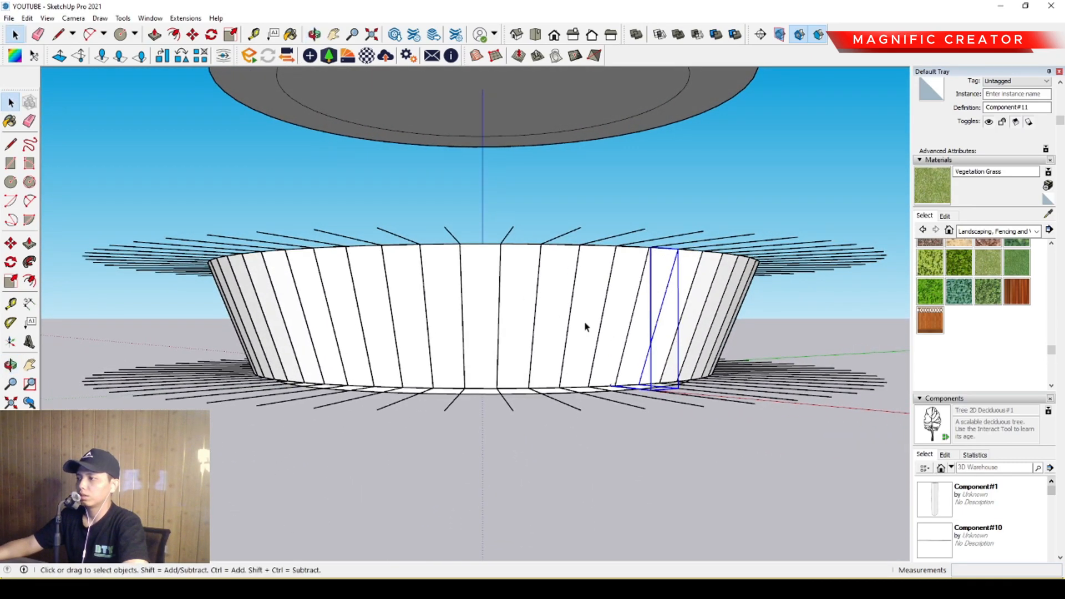
click(1036, 231)
click(985, 317)
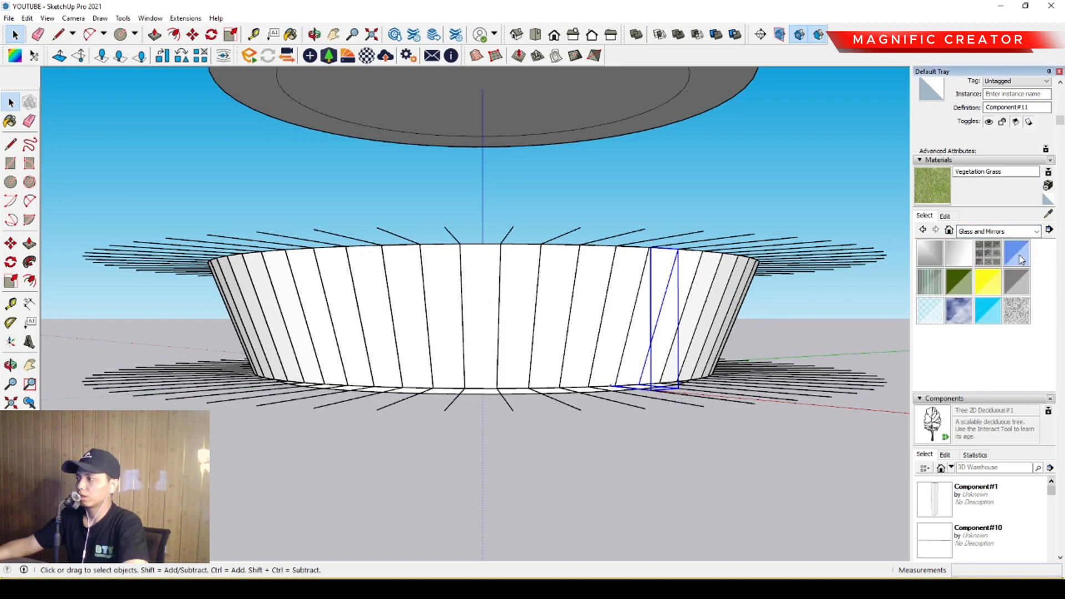
click(1025, 286)
scroll(539, 325, up, 4)
key(space)
double_click(496, 291)
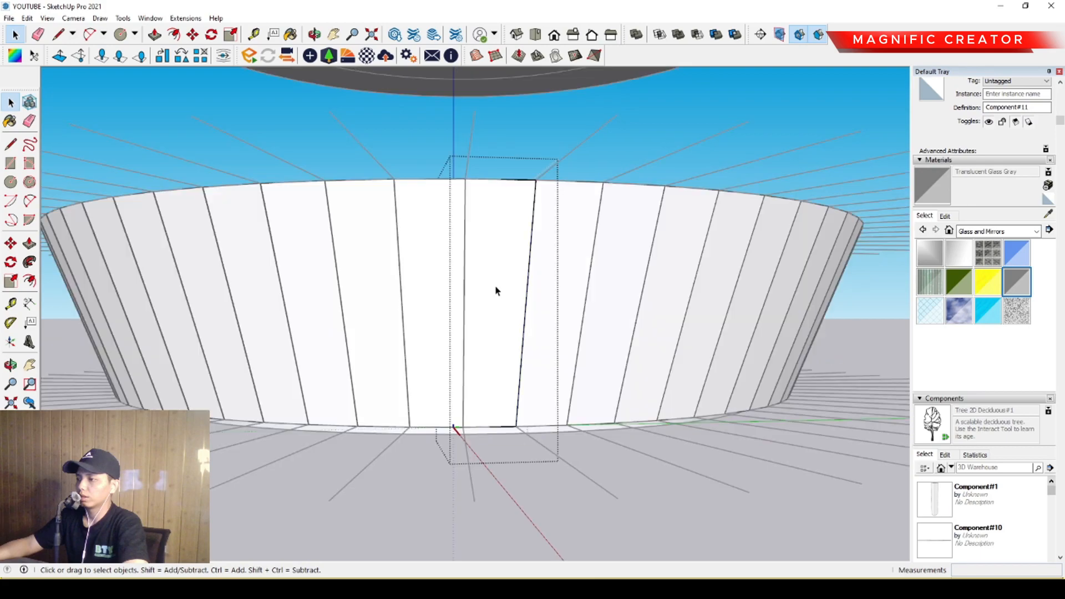
double_click(496, 291)
key(b)
click(496, 225)
key(space)
scroll(488, 266, down, 3)
click(809, 331)
Open the disc above the facade panels for editing and erase its inner circle.
middle_drag(809, 334, 613, 403)
scroll(470, 413, up, 3)
middle_drag(469, 413, 670, 337)
scroll(670, 333, up, 1)
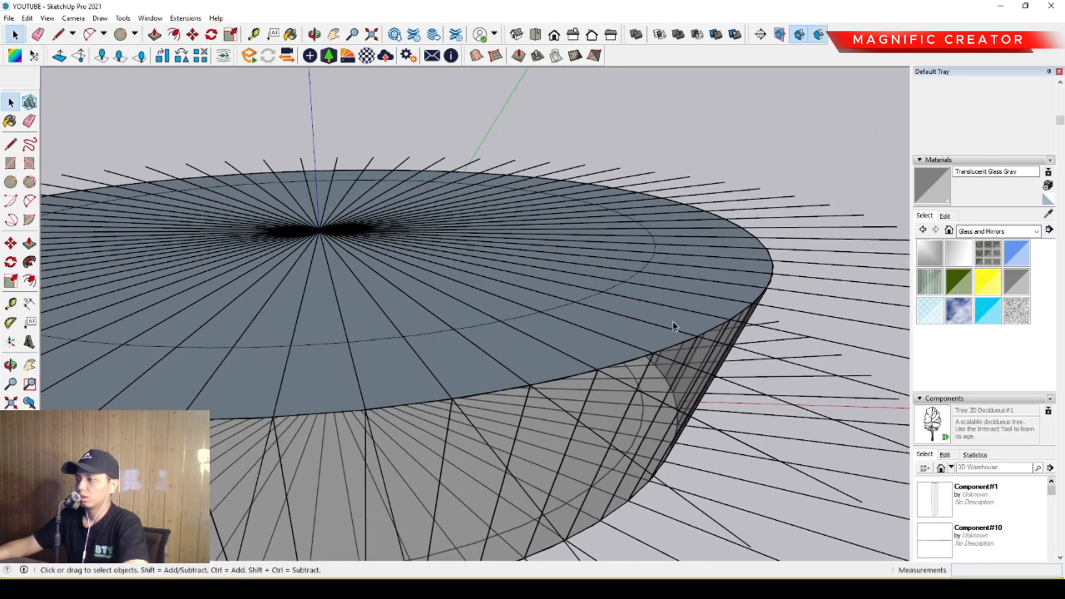
double_click(673, 326)
scroll(686, 331, up, 2)
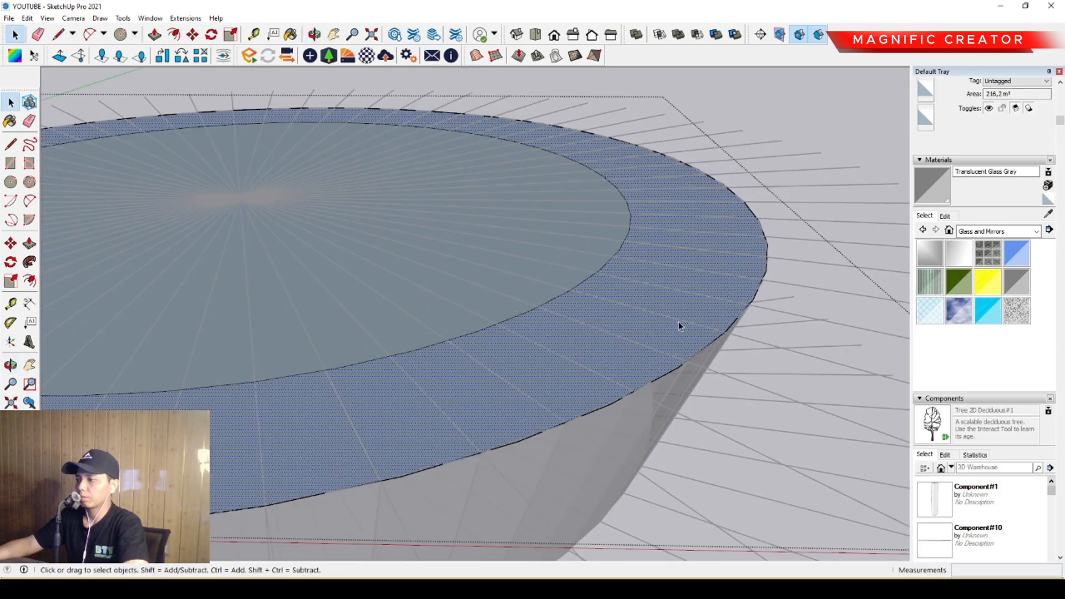
key(e)
click(581, 286)
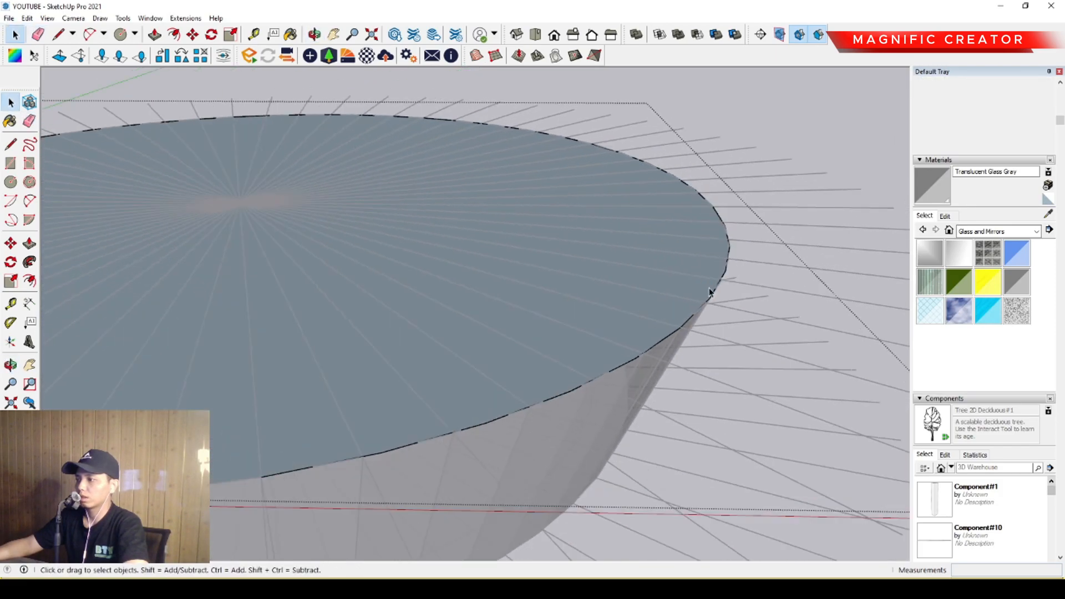
Offset the upper disc's edge outward past the facade panels and erase the original edge.
key(f)
click(719, 280)
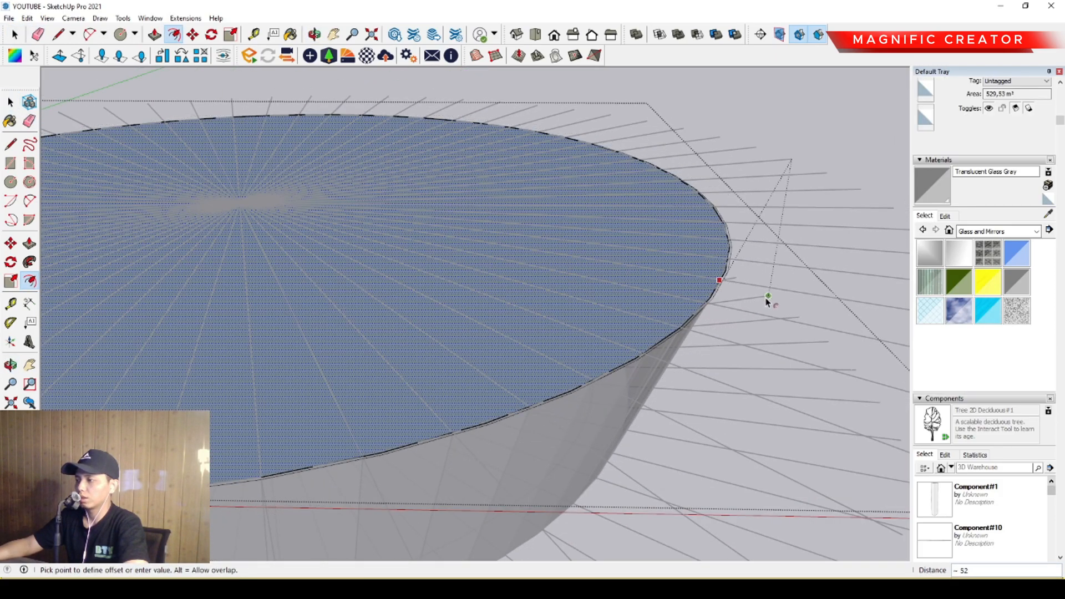
click(809, 305)
key(space)
key(e)
click(717, 293)
Extrude the enlarged upper disc upward by 800.
key(space)
key(p)
click(688, 300)
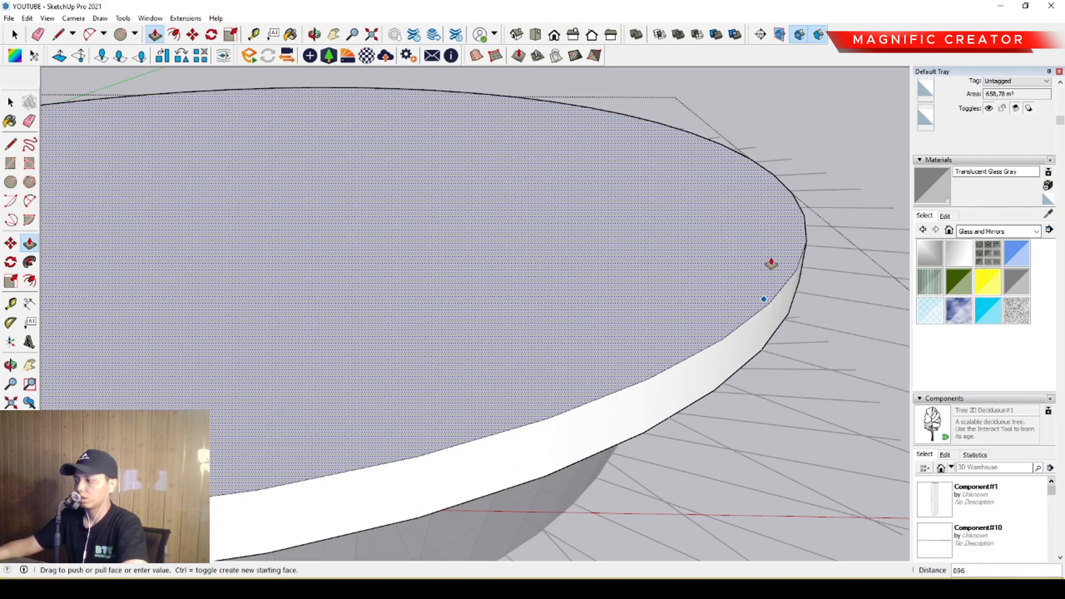
text(800)
key(Return)
Offset the slab's top edge slightly inward and push the inner face down 600, leaving a thin raised rim.
key(f)
click(802, 236)
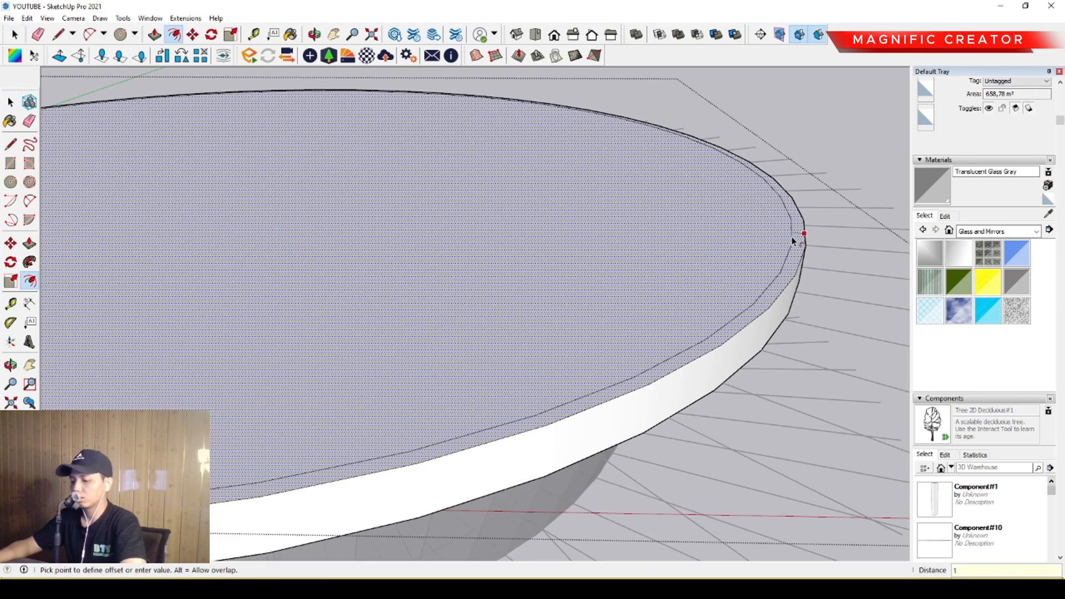
key(Return)
key(p)
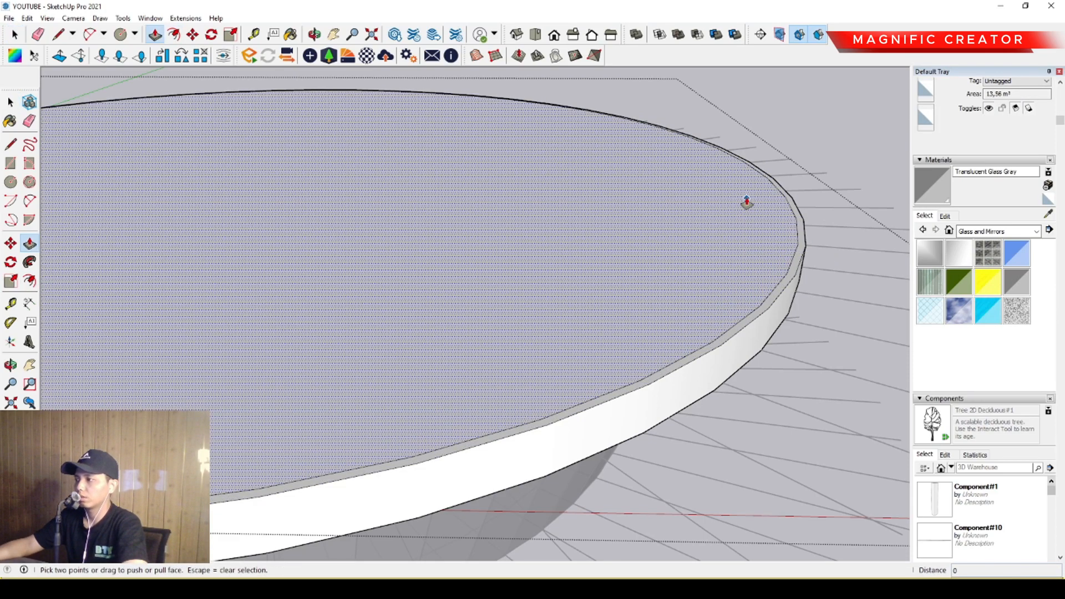
click(747, 207)
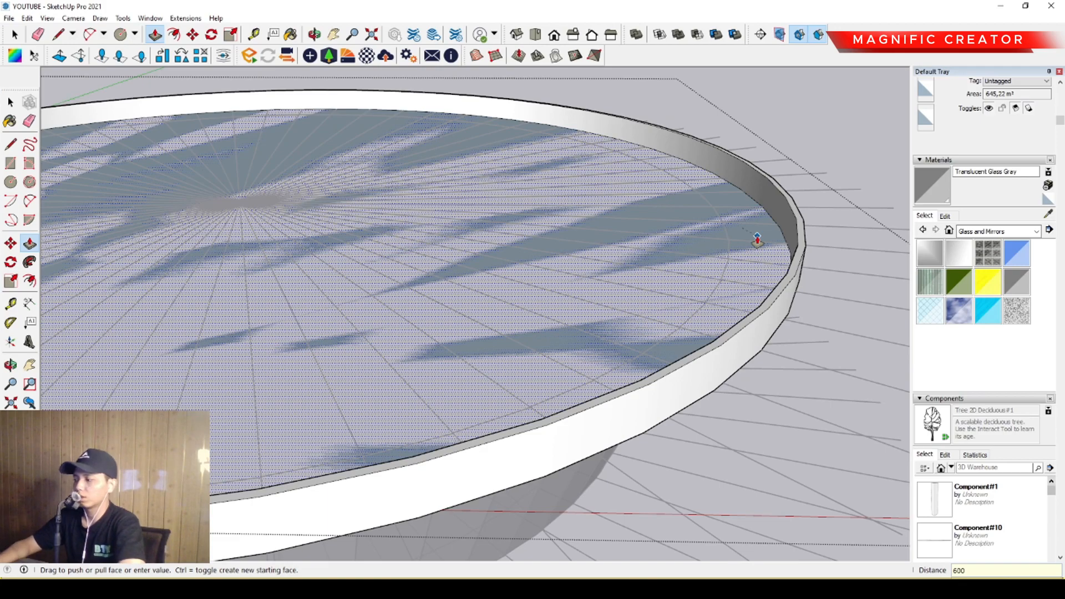
key(Return)
key(space)
Move both radial guide-line groups straight down, clear below the lowest disc.
scroll(588, 365, down, 7)
middle_drag(588, 366, 682, 432)
scroll(610, 276, up, 3)
click(680, 457)
shift+click(754, 335)
scroll(576, 326, down, 2)
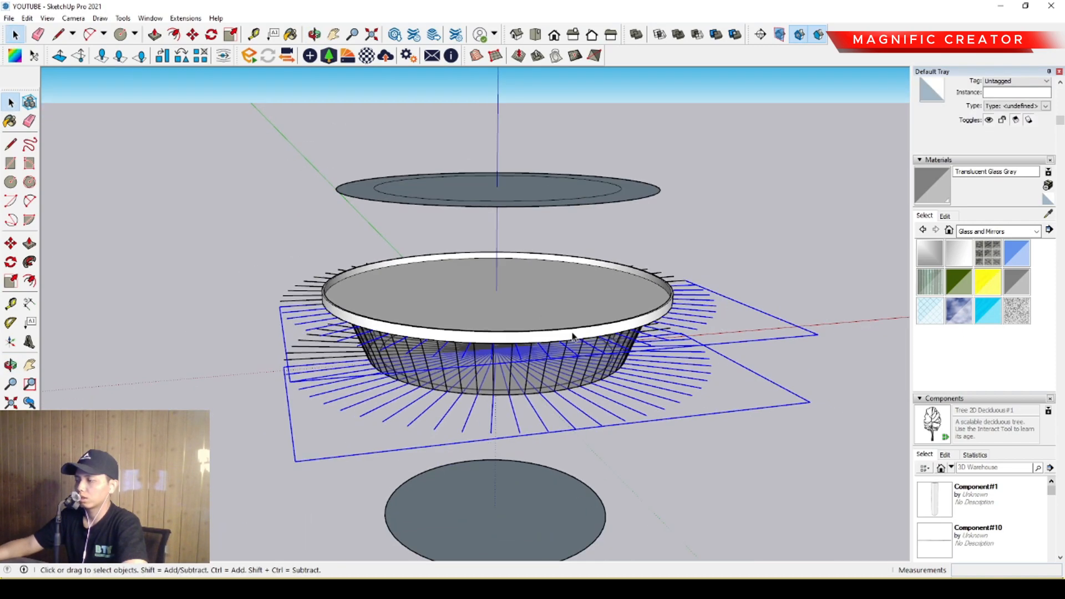
middle_drag(567, 334, 394, 356)
scroll(306, 331, up, 4)
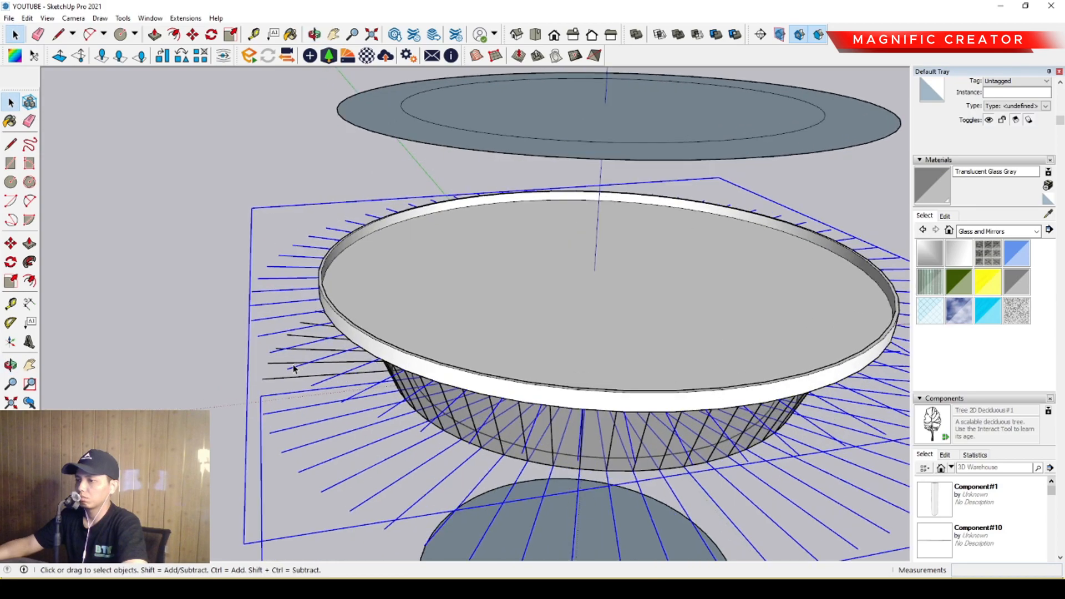
scroll(263, 391, down, 3)
middle_drag(262, 391, 553, 288)
key(m)
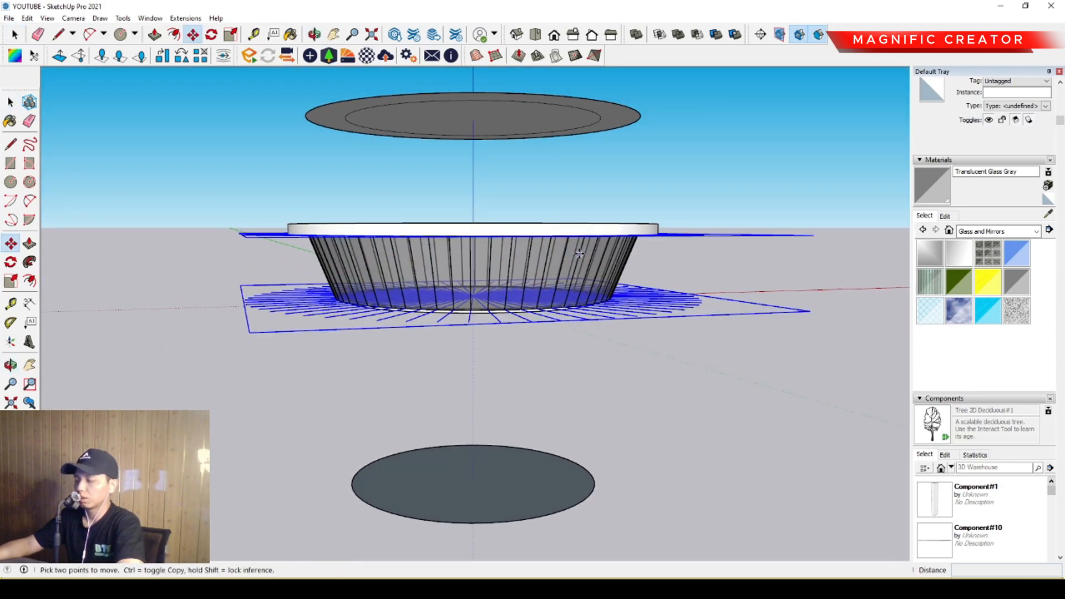
click(555, 279)
scroll(555, 355, down, 3)
click(583, 539)
key(space)
Delete the topmost disc with its inner circle, above the rimmed slab.
scroll(501, 303, up, 4)
middle_drag(502, 292, 561, 319)
scroll(490, 302, down, 1)
middle_drag(470, 304, 624, 174)
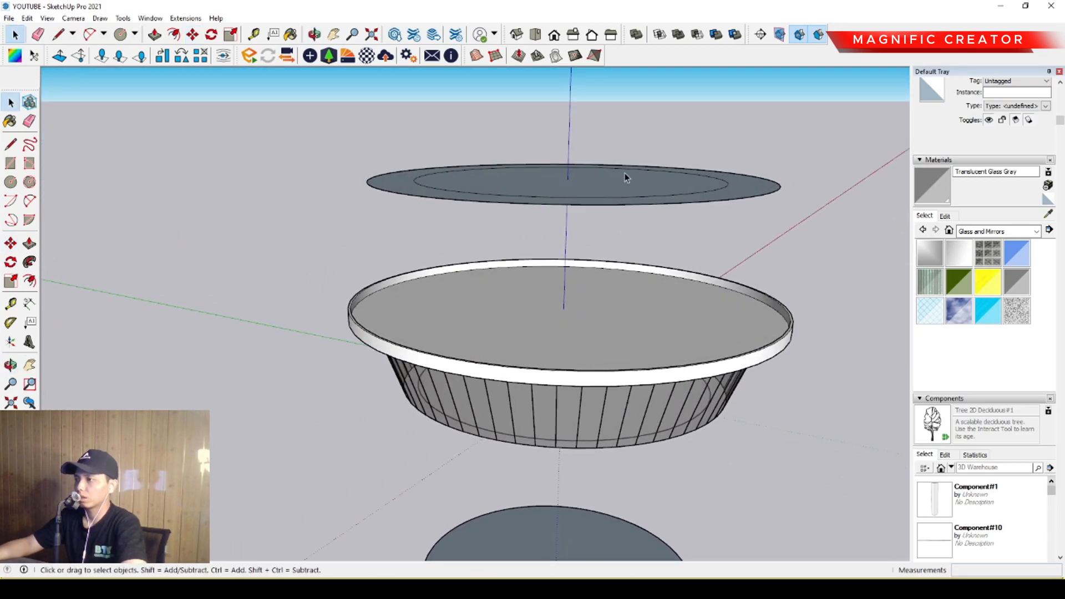
click(634, 179)
scroll(631, 178, down, 2)
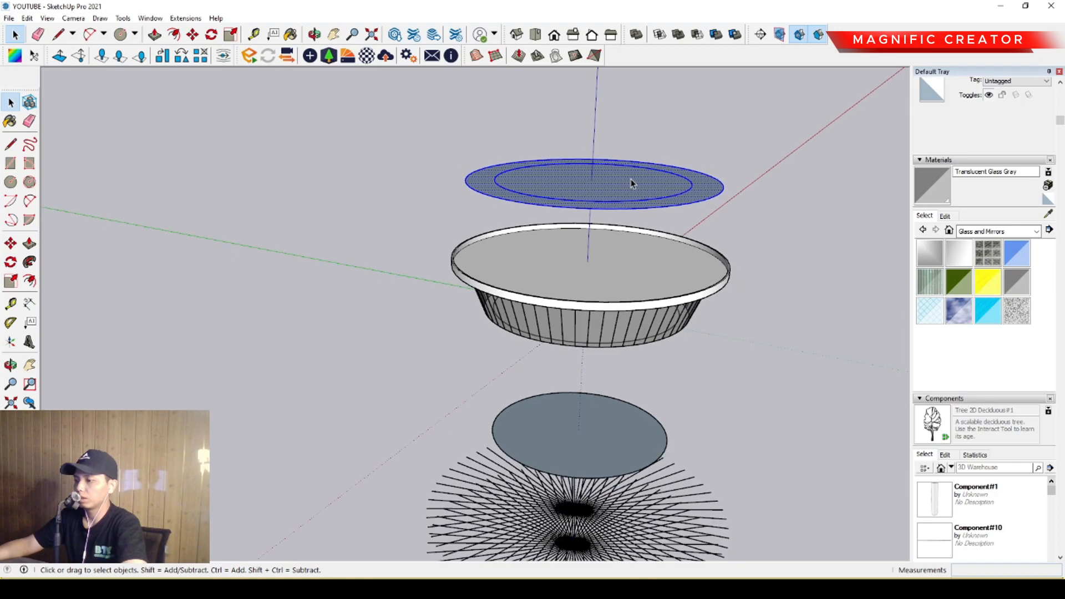
key(Delete)
Gauge the width across the facade panels with a trial line from a panel's edge.
scroll(611, 195, up, 2)
middle_drag(611, 194, 766, 278)
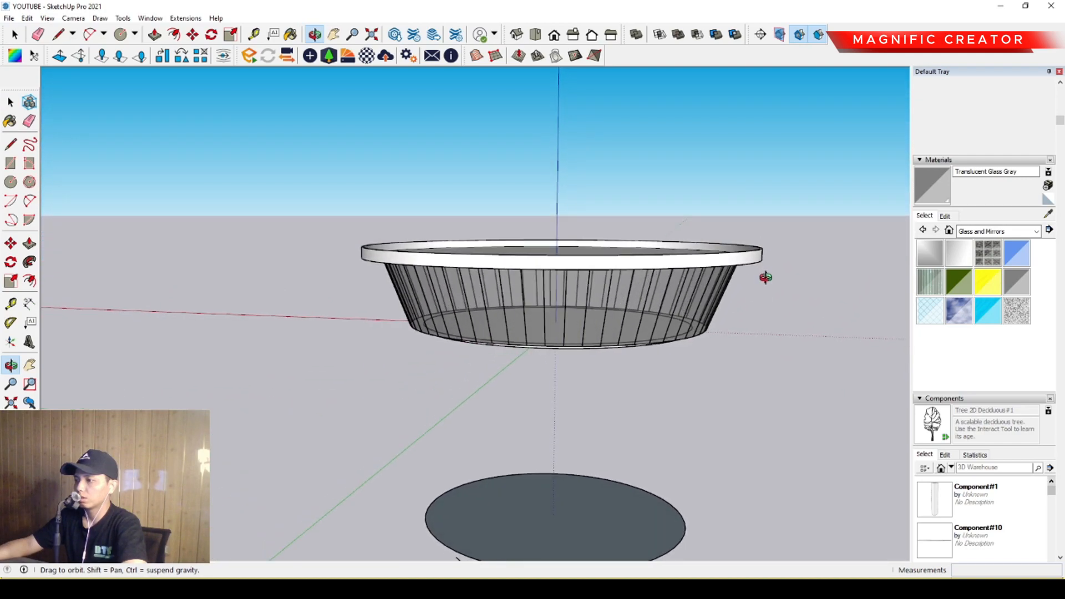
scroll(543, 321, up, 5)
middle_drag(533, 345, 561, 347)
key(space)
scroll(580, 345, up, 3)
key(l)
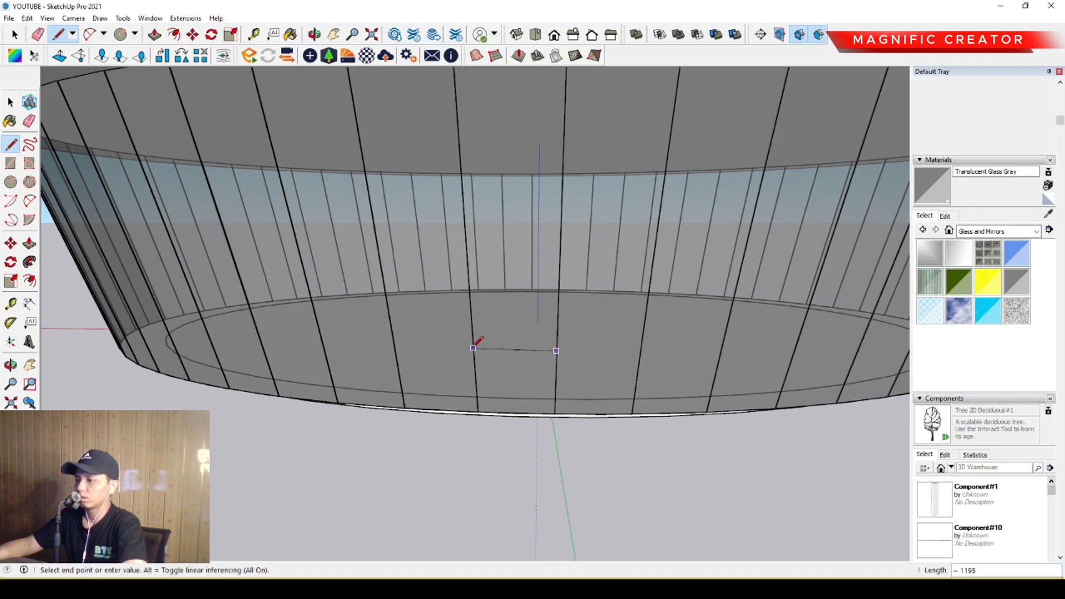
scroll(475, 345, down, 2)
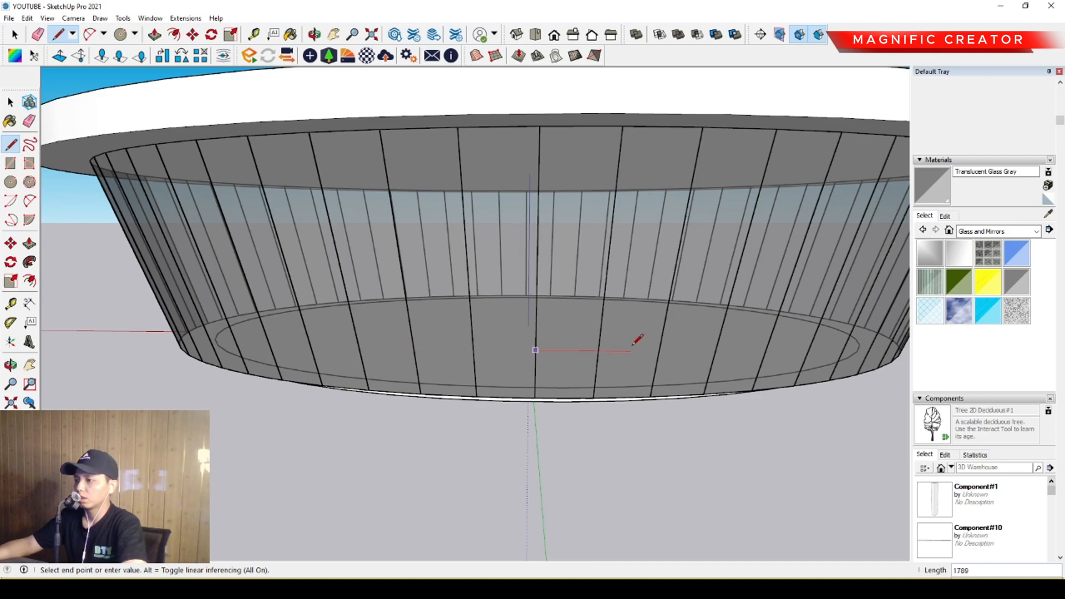
key(space)
Select four adjacent glass facade panels and make them a unique component, separate from the other panels.
middle_drag(651, 349, 576, 344)
click(579, 341)
shift+click(507, 358)
scroll(466, 358, up, 3)
shift+click(487, 332)
shift+click(415, 337)
middle_drag(505, 342, 571, 344)
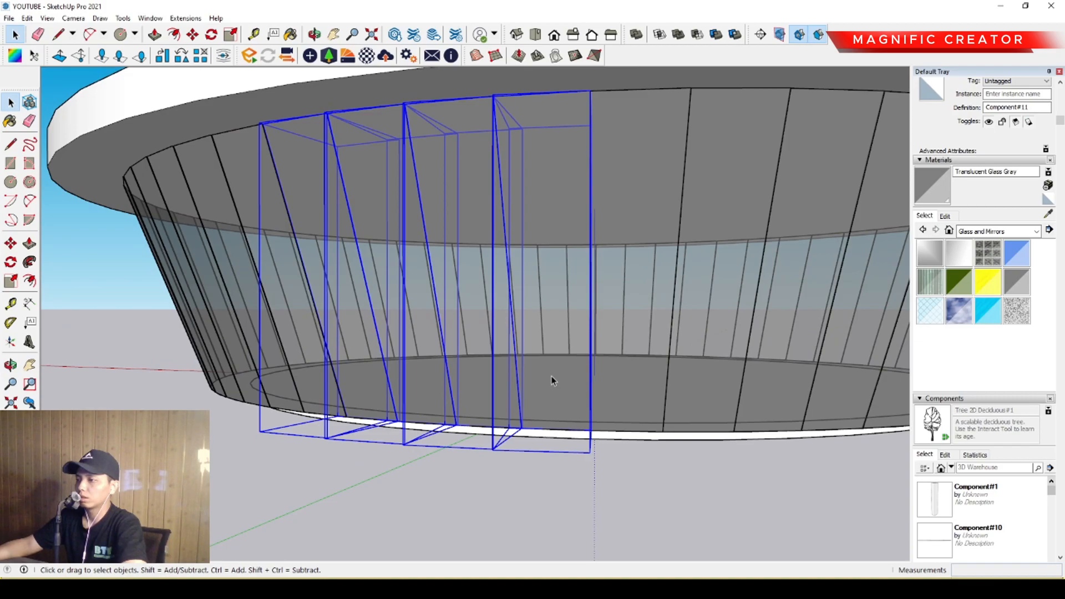
mouse_move(545, 385)
middle_down()
mouse_move(496, 376)
mouse_move(566, 383)
middle_up()
scroll(436, 376, up, 4)
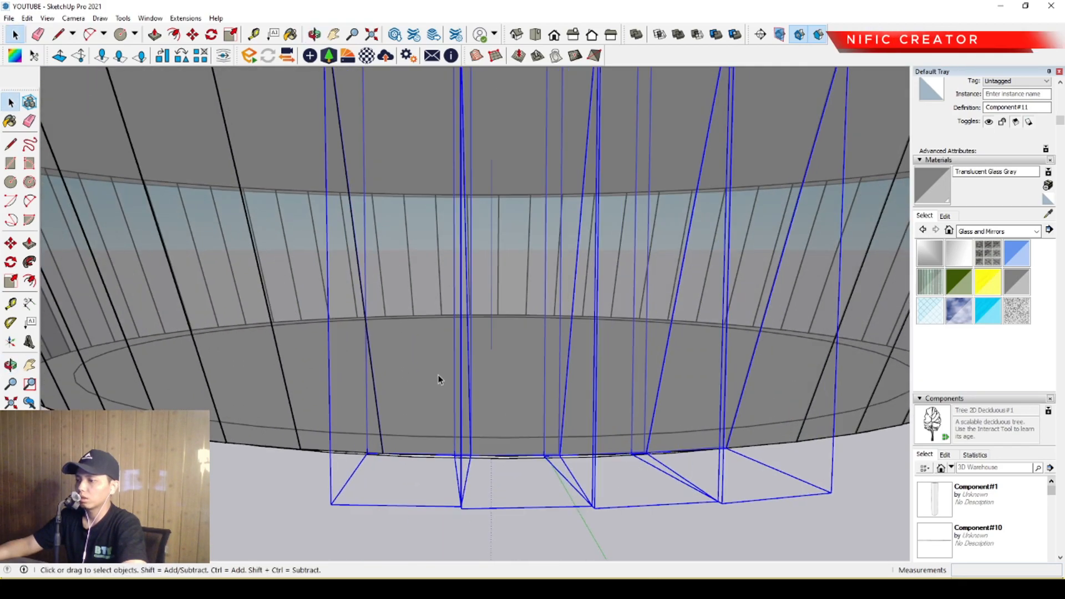
middle_drag(707, 387, 504, 381)
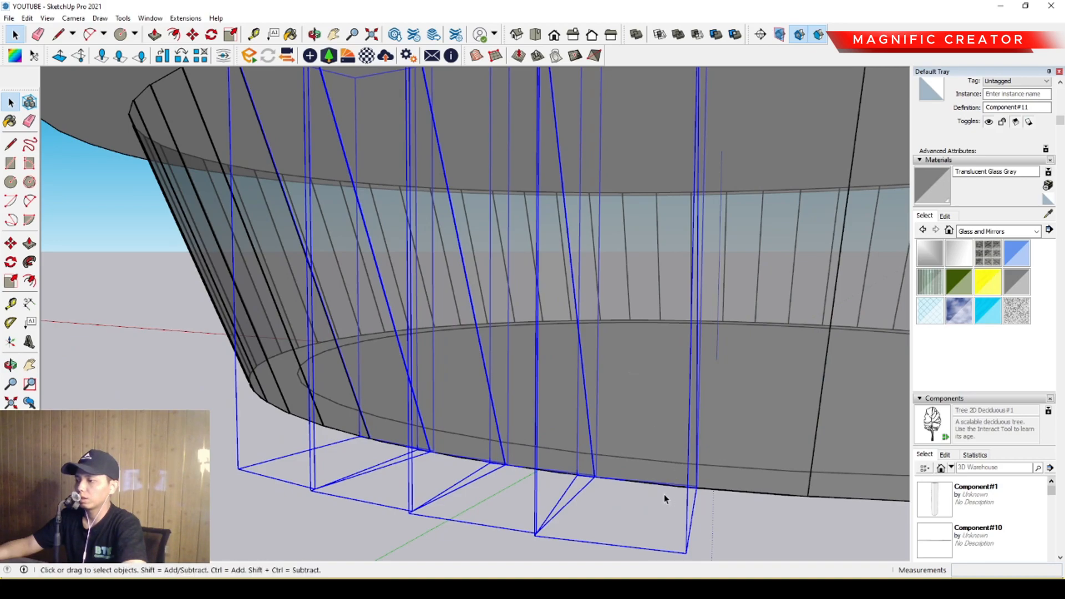
scroll(533, 368, down, 5)
middle_drag(533, 368, 566, 364)
scroll(573, 365, up, 1)
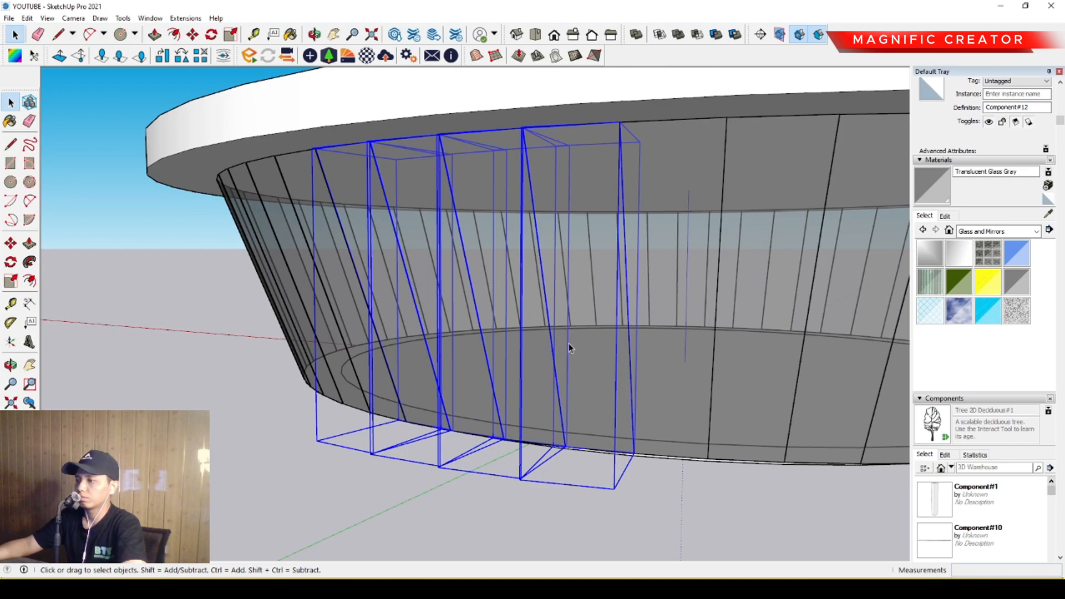
Open the unique glass panel component for editing and select the panel's bottom edge.
click(568, 344)
double_click(568, 340)
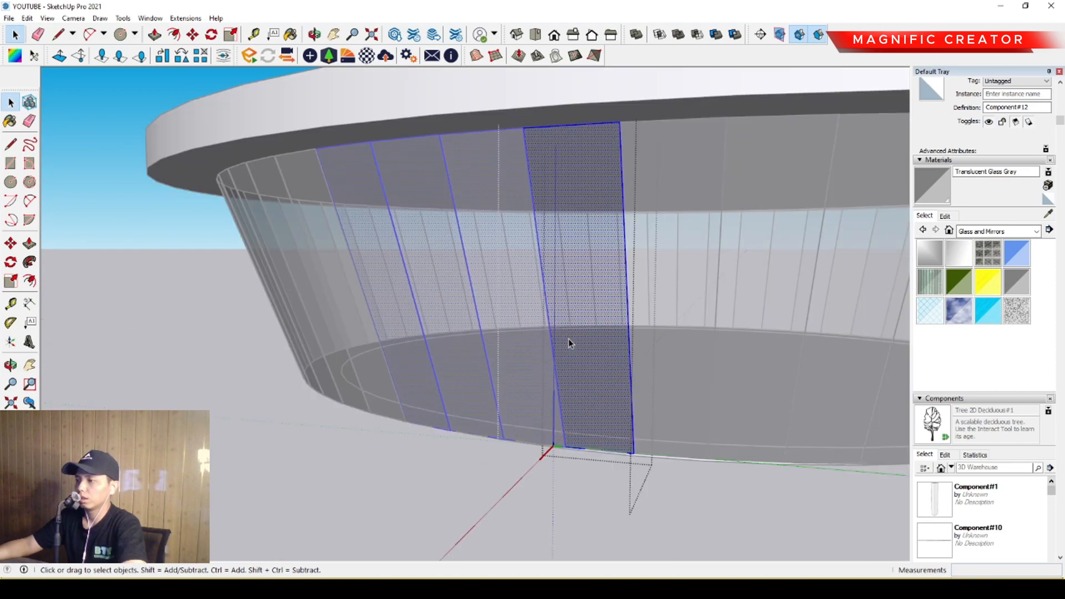
click(581, 451)
scroll(577, 450, up, 3)
key(m)
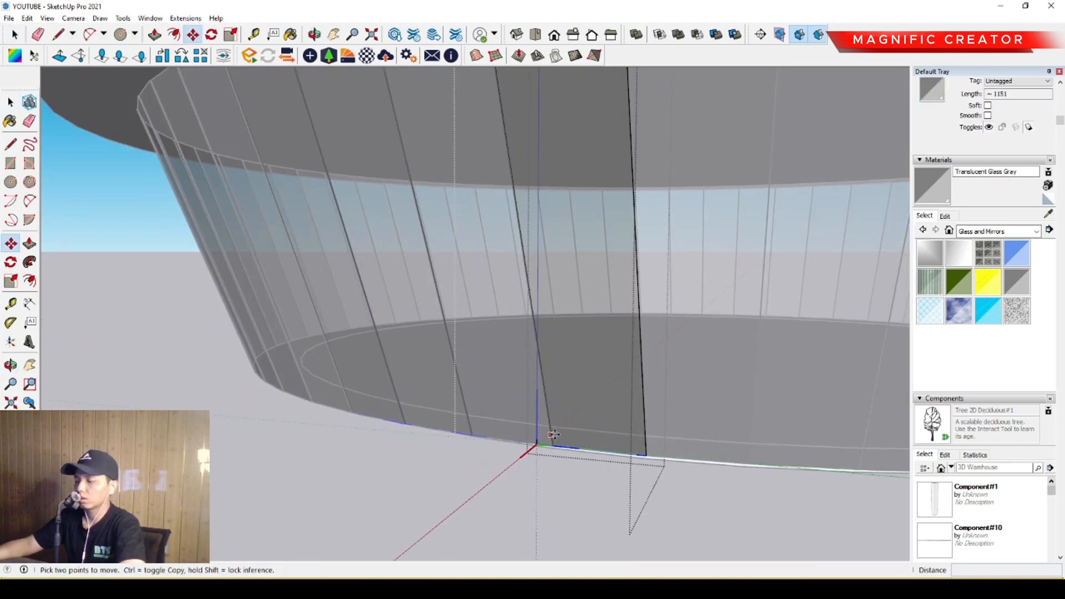
key(ctrl)
click(554, 446)
scroll(527, 288, down, 2)
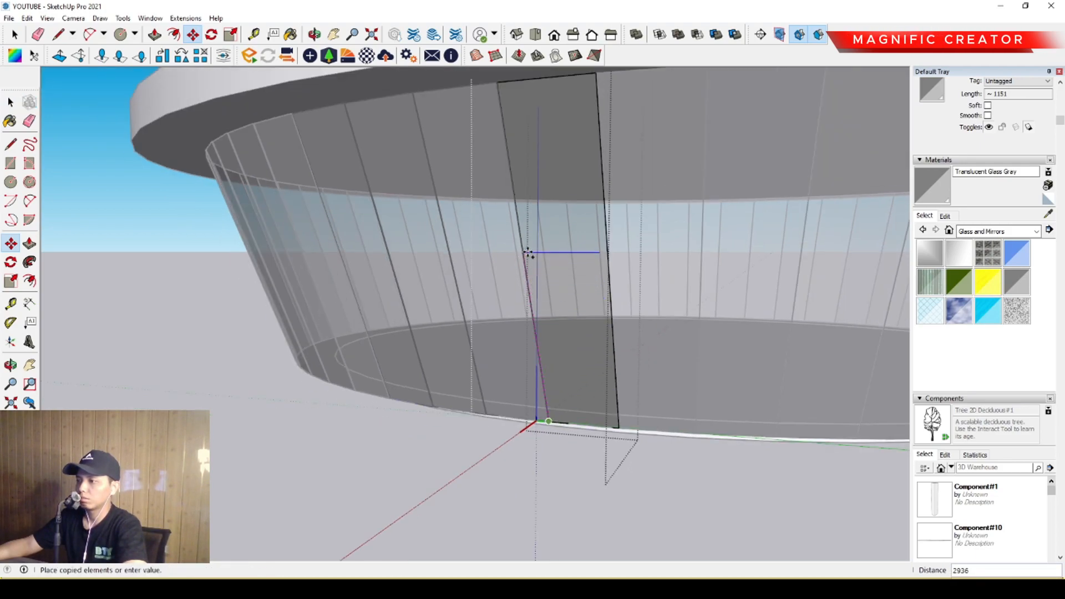
scroll(528, 253, up, 1)
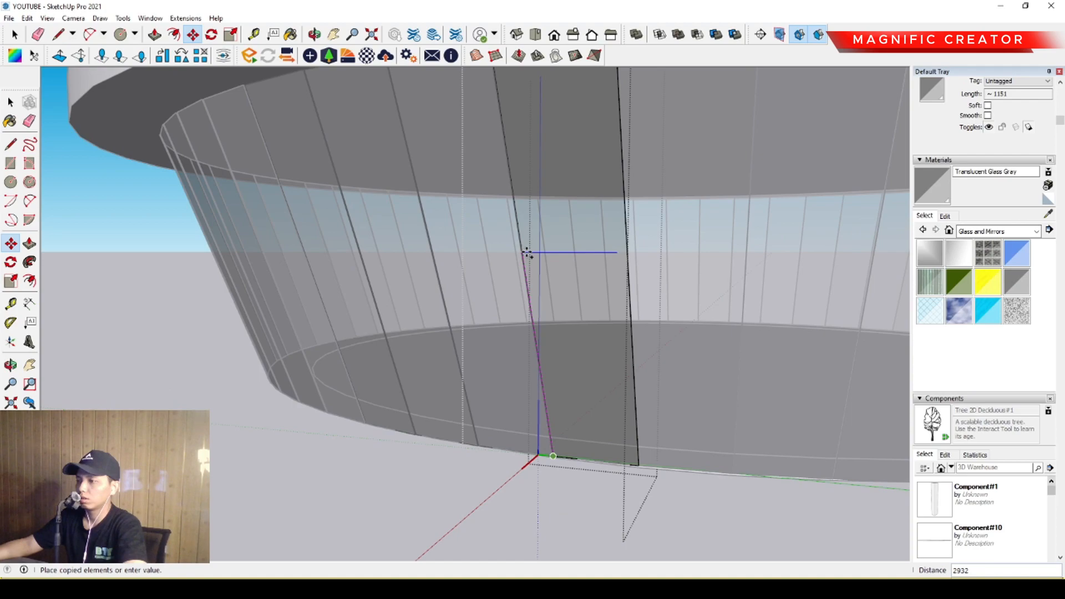
scroll(525, 257, up, 1)
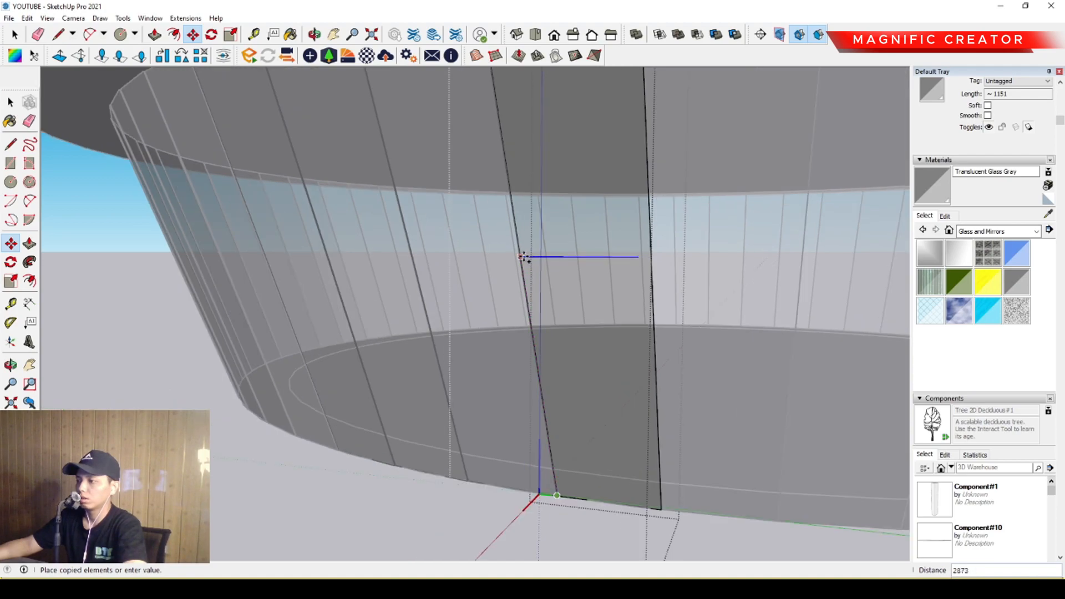
scroll(550, 289, down, 1)
key(Escape)
middle_drag(551, 289, 535, 305)
key(l)
scroll(523, 295, up, 1)
scroll(520, 301, up, 2)
scroll(503, 277, down, 1)
key(space)
scroll(499, 272, down, 3)
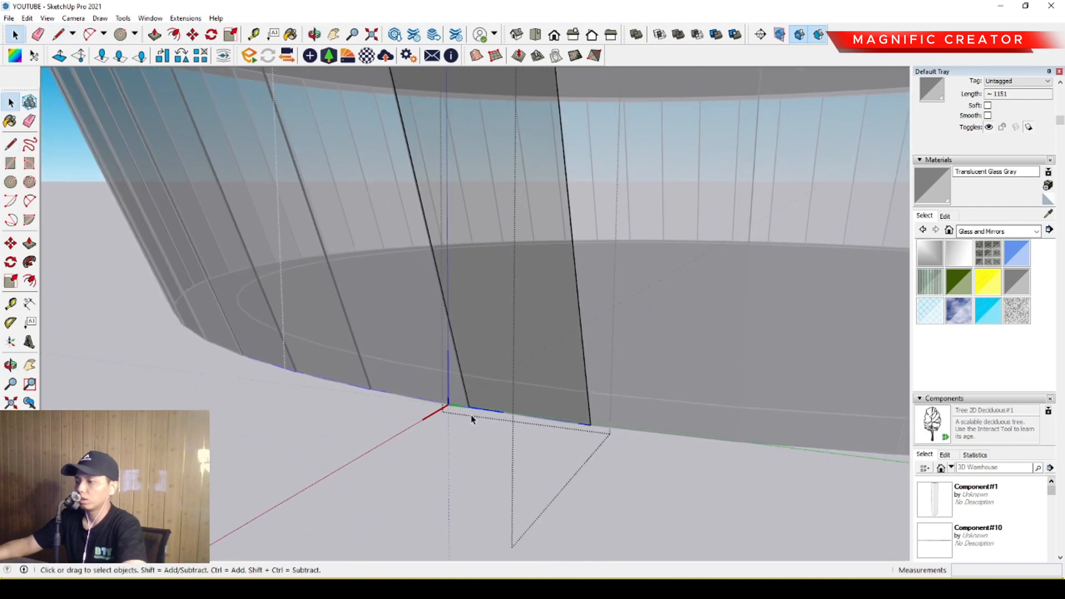
Copy the glass panel's bottom edge outward, in front of the facade.
middle_drag(475, 413, 548, 432)
key(m)
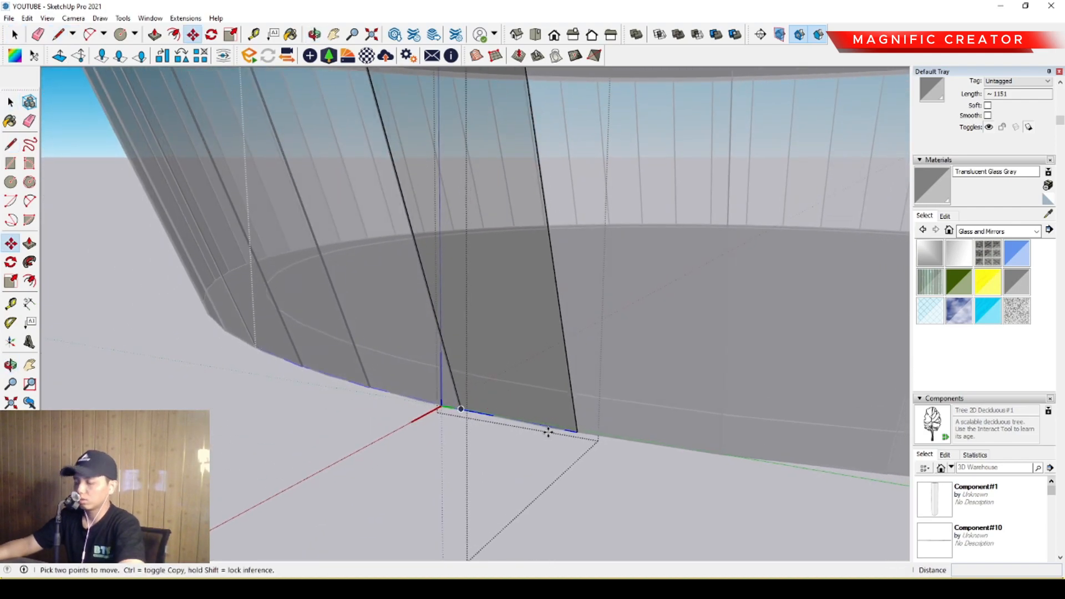
click(576, 432)
key(ctrl)
click(476, 514)
Copy the offset edge 3000 straight up and move it back onto the glass to split the panels horizontally.
key(ctrl)
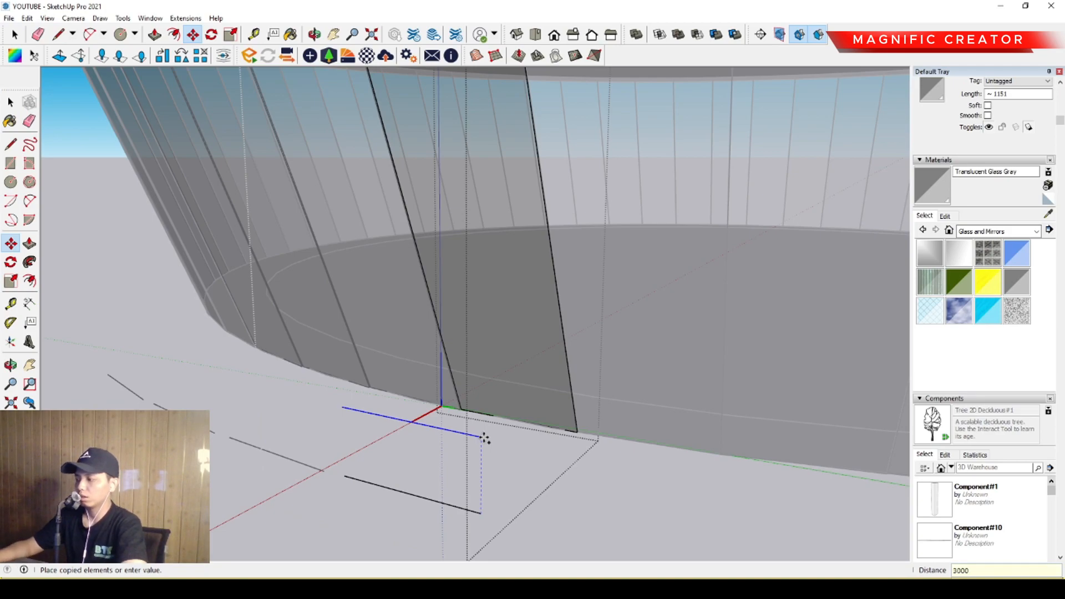
middle_drag(484, 438, 483, 365)
scroll(507, 345, up, 3)
scroll(493, 353, up, 2)
key(m)
click(483, 358)
middle_drag(543, 314, 709, 467)
key(space)
middle_drag(419, 227, 388, 237)
key(l)
key(space)
click(474, 273)
mouse_move(474, 273)
middle_down()
mouse_move(422, 81)
mouse_move(494, 266)
mouse_move(547, 142)
middle_up()
Delete the leftover edge copies in front of the facade's base and leave the panel component.
scroll(494, 266, down, 3)
scroll(511, 250, down, 2)
middle_drag(511, 250, 469, 283)
scroll(481, 301, down, 3)
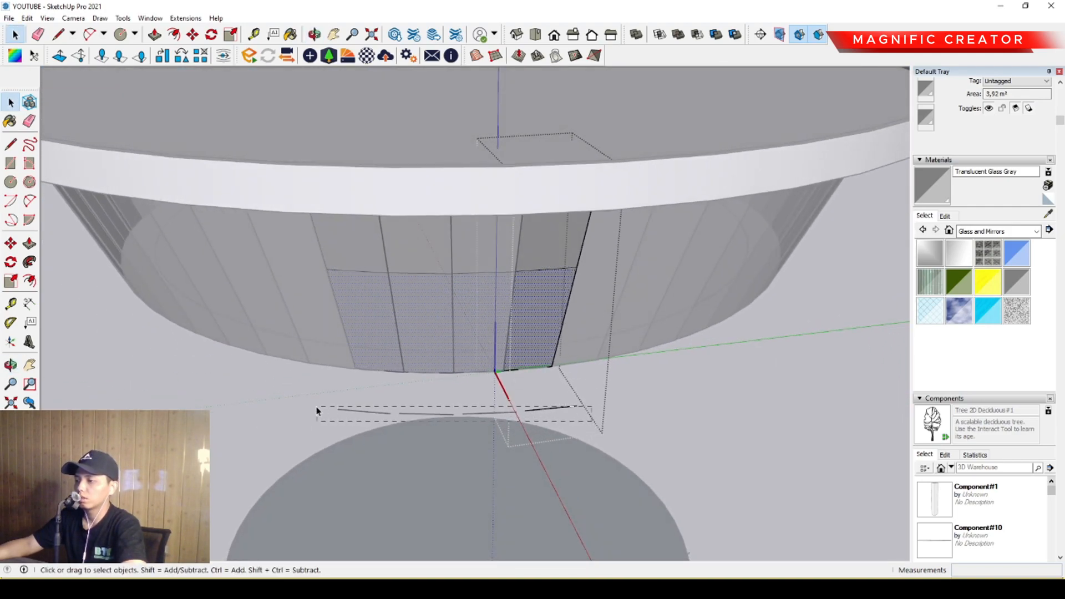
key(Delete)
scroll(457, 327, up, 2)
middle_drag(457, 327, 477, 307)
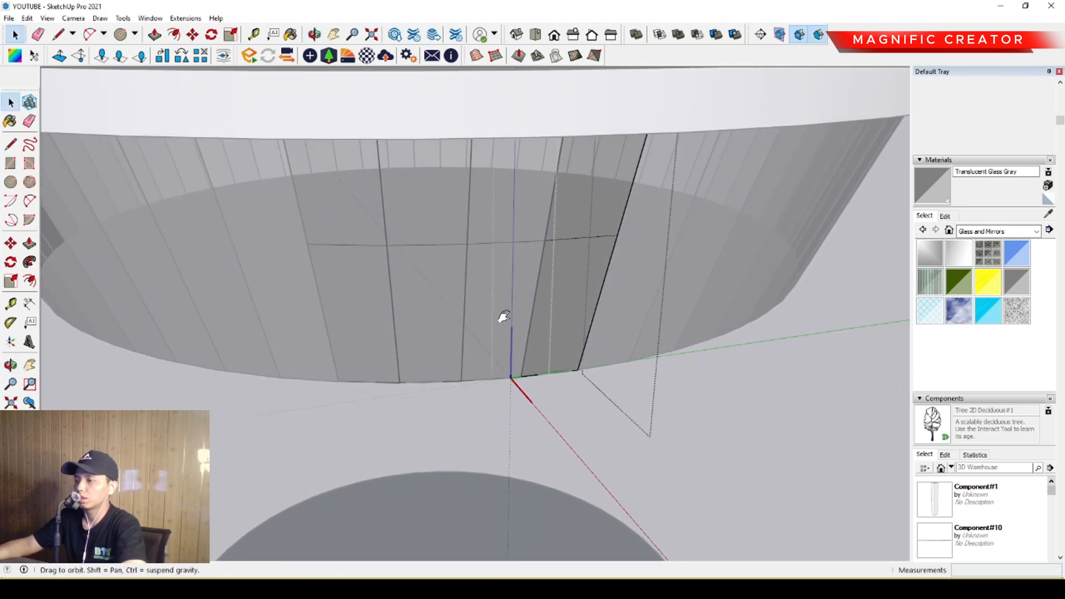
scroll(482, 237, down, 5)
middle_drag(482, 238, 483, 305)
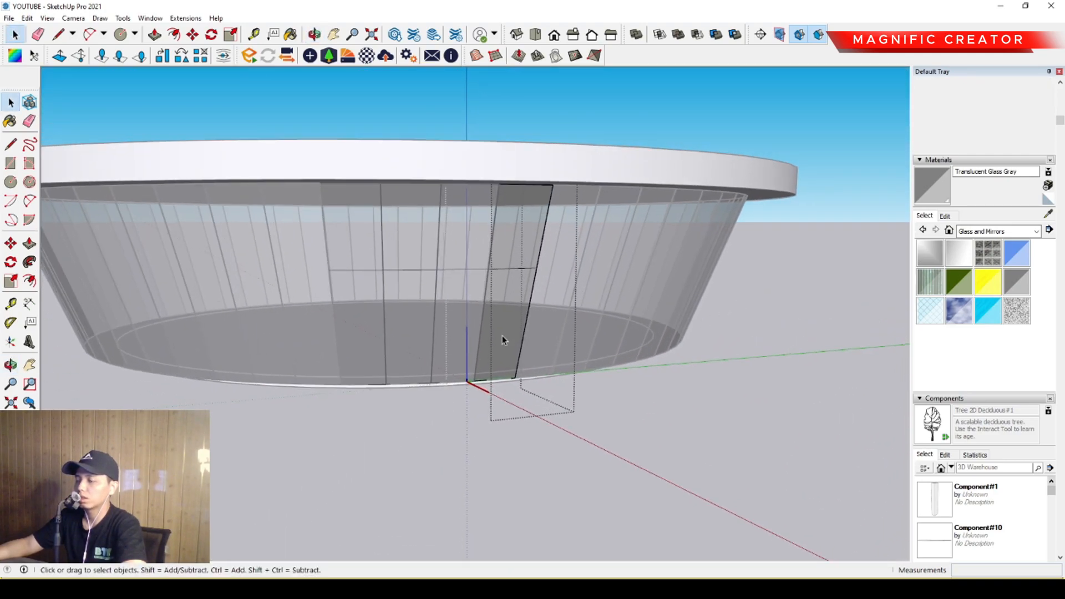
middle_drag(768, 285, 440, 288)
Draw a vertical line down from one end of the horizontal split line, on the outside of the facade.
scroll(397, 275, up, 4)
scroll(396, 262, down, 4)
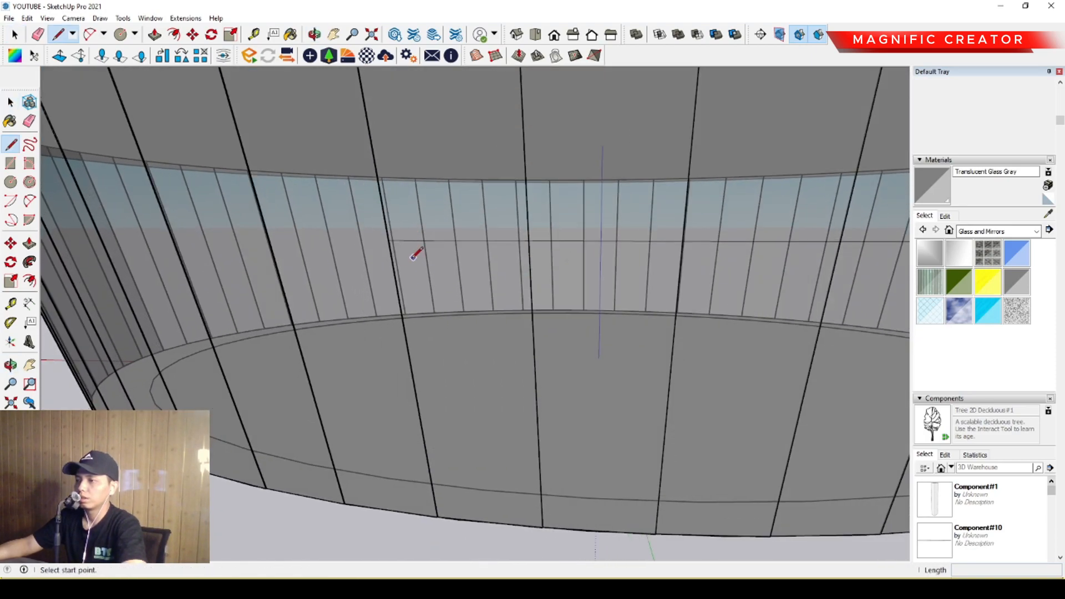
scroll(448, 298, down, 1)
key(l)
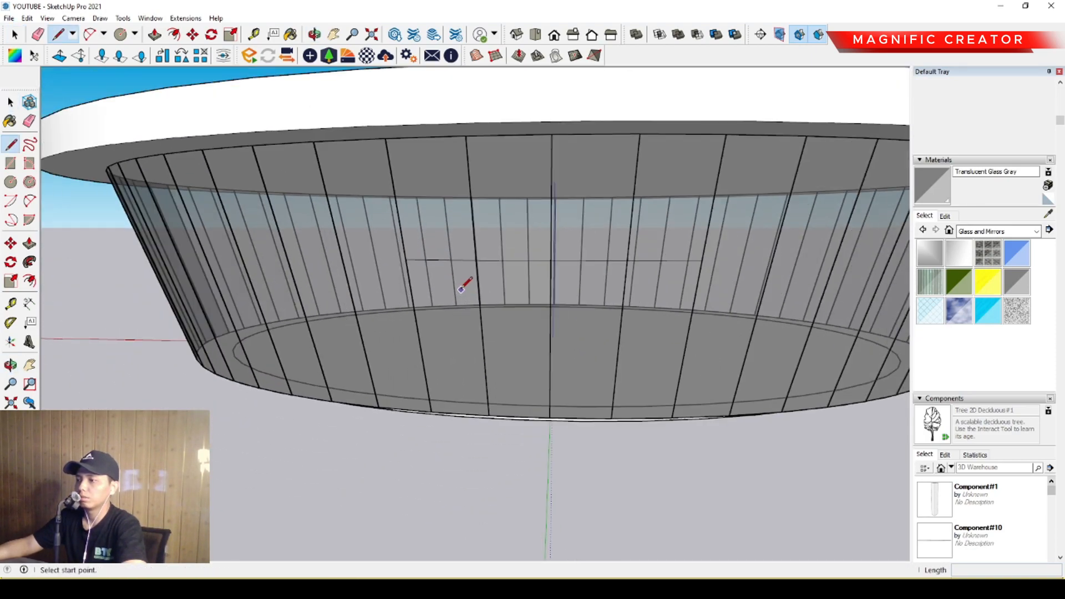
middle_drag(461, 290, 488, 288)
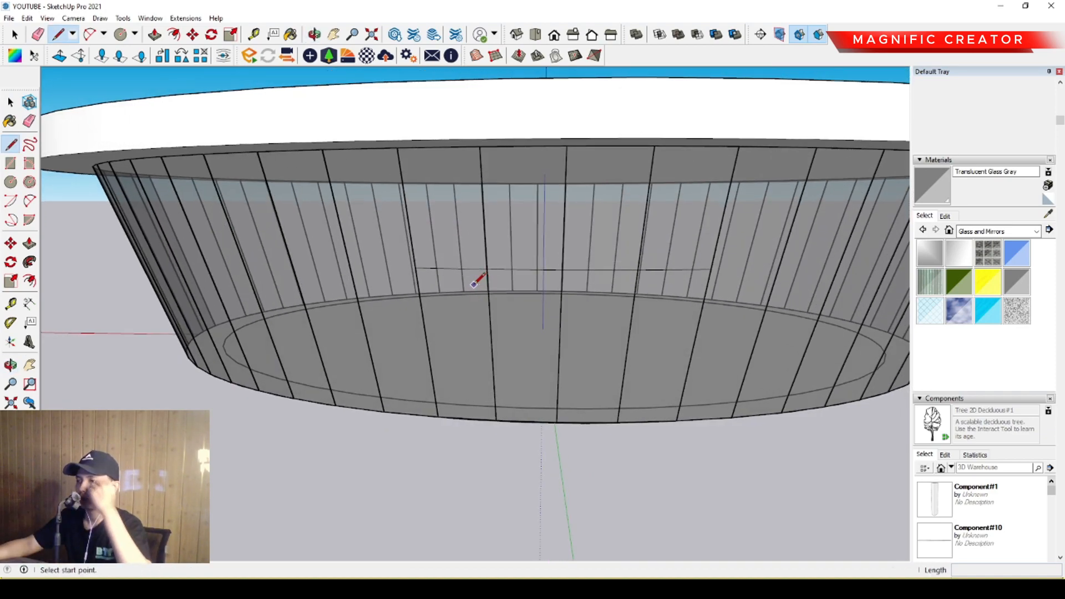
scroll(433, 289, down, 3)
middle_drag(505, 293, 340, 347)
scroll(299, 304, up, 5)
scroll(295, 308, up, 1)
click(282, 284)
scroll(301, 405, down, 2)
shift+middle_drag(301, 405, 321, 335)
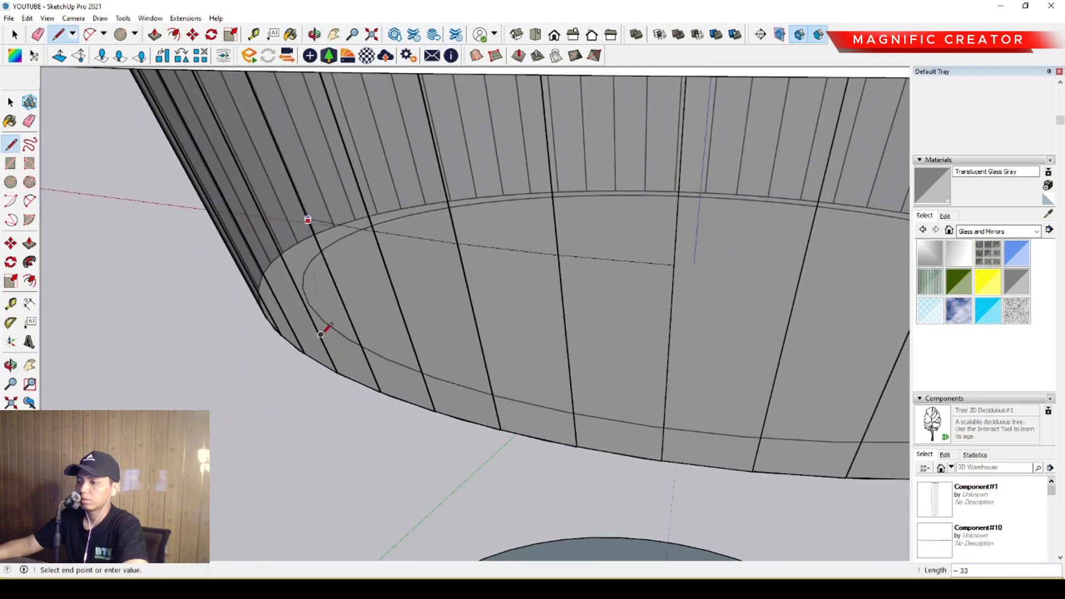
scroll(370, 423, up, 1)
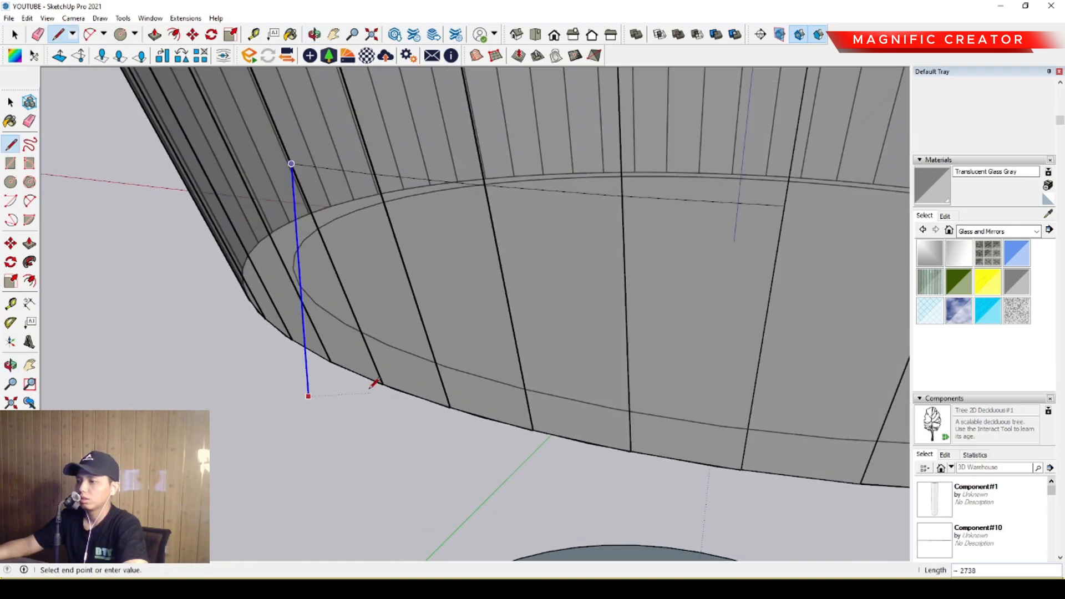
middle_drag(303, 391, 395, 426)
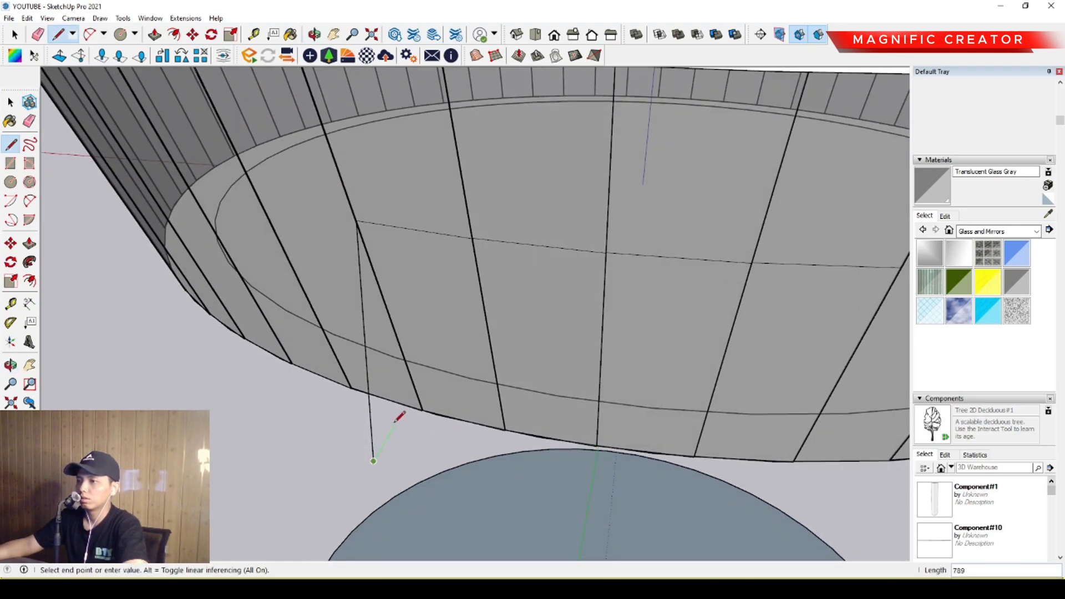
Draw a straight line between both ends of the split line and a matching vertical line down from the far end.
scroll(355, 236, up, 1)
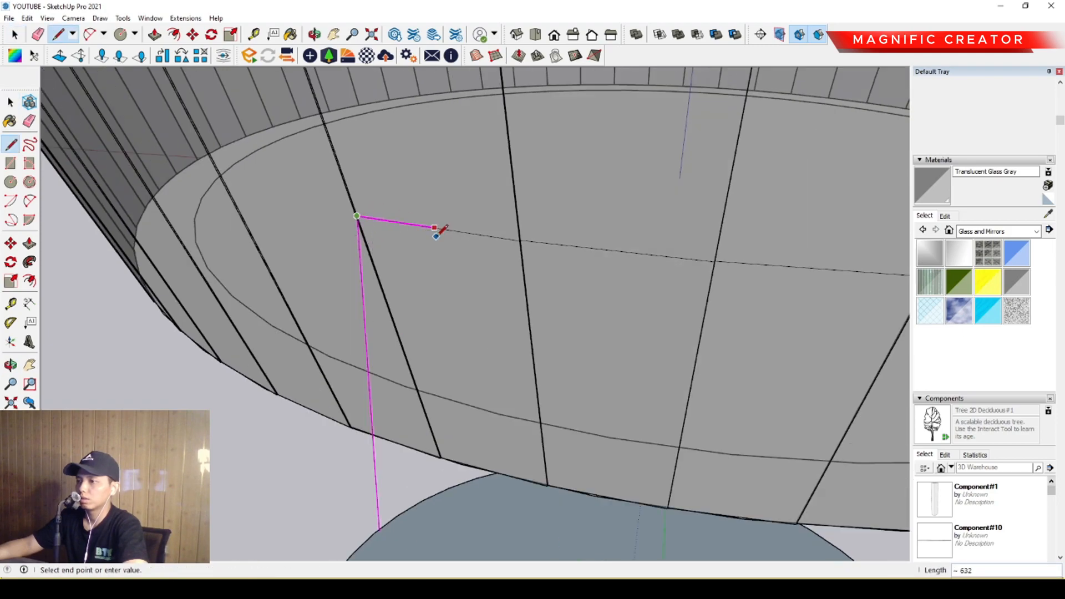
scroll(437, 237, down, 1)
middle_drag(697, 286, 518, 274)
scroll(517, 259, down, 1)
scroll(518, 258, down, 1)
scroll(587, 252, down, 2)
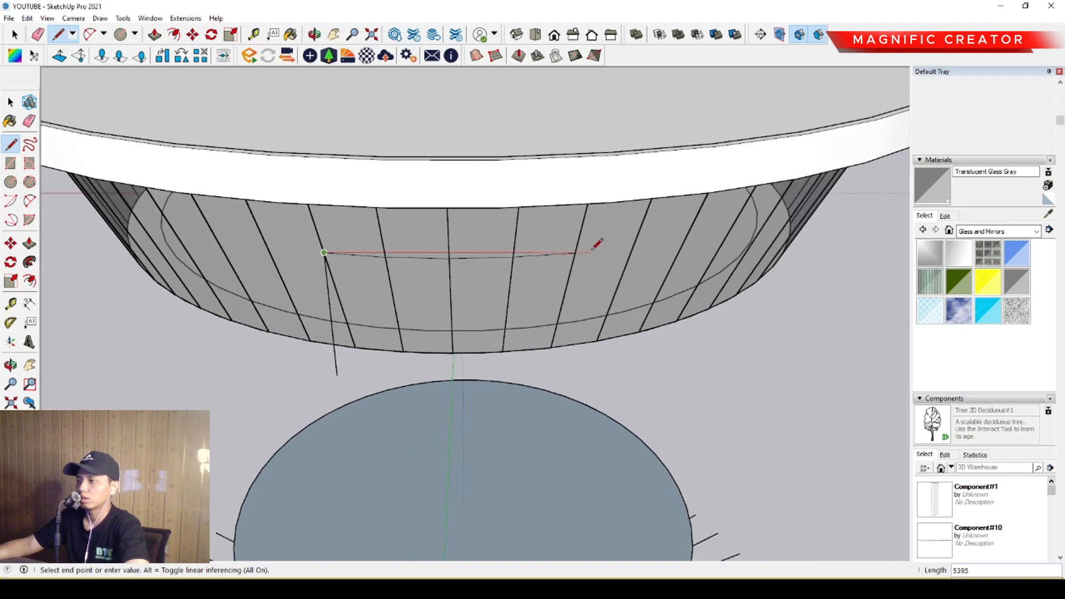
scroll(596, 245, up, 4)
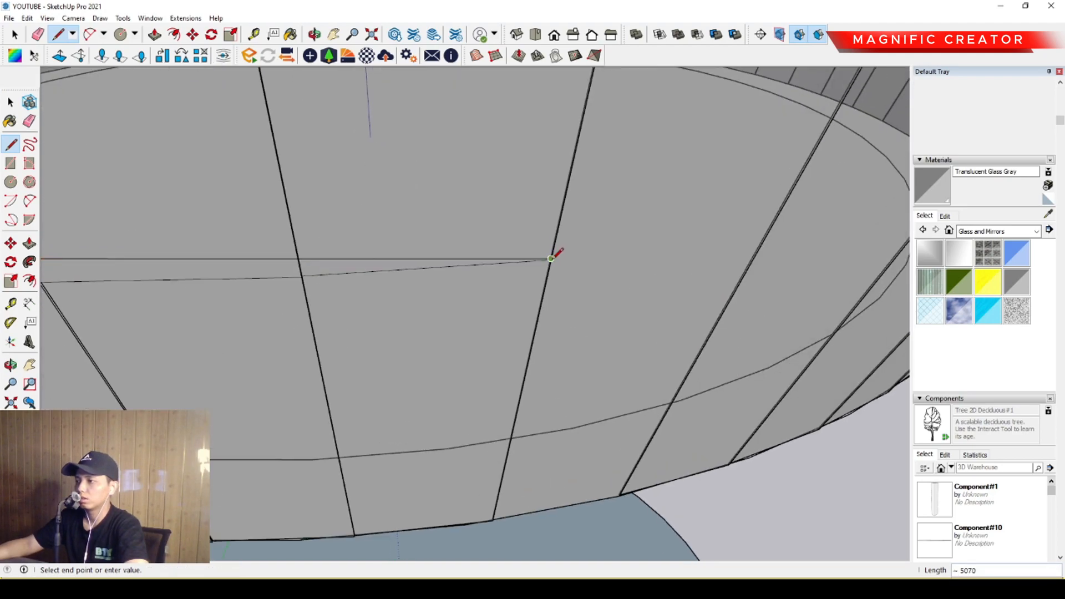
click(552, 259)
scroll(549, 289, down, 5)
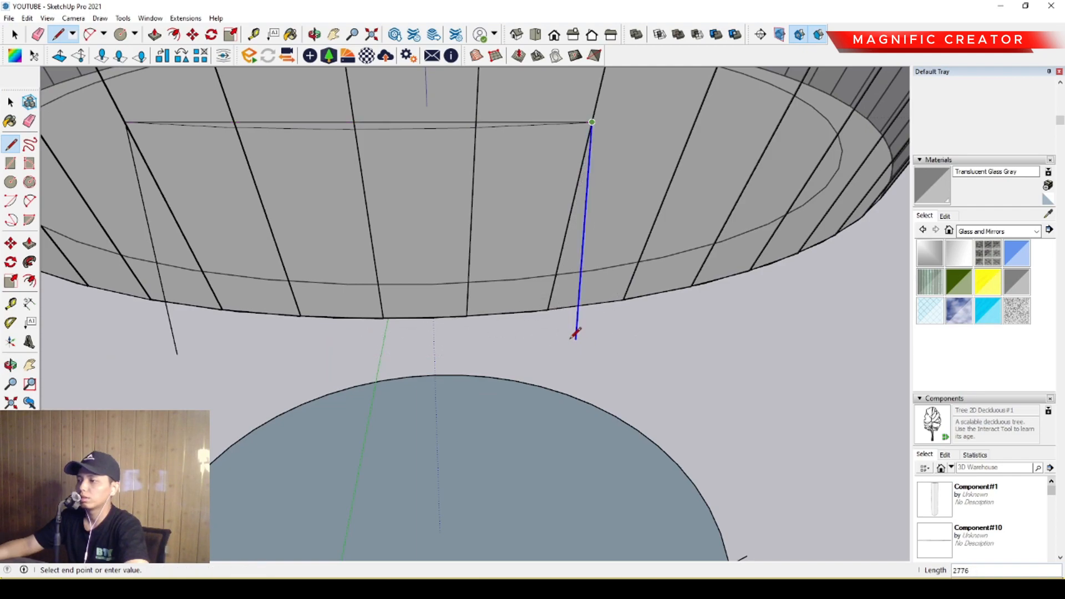
middle_drag(183, 353, 545, 267)
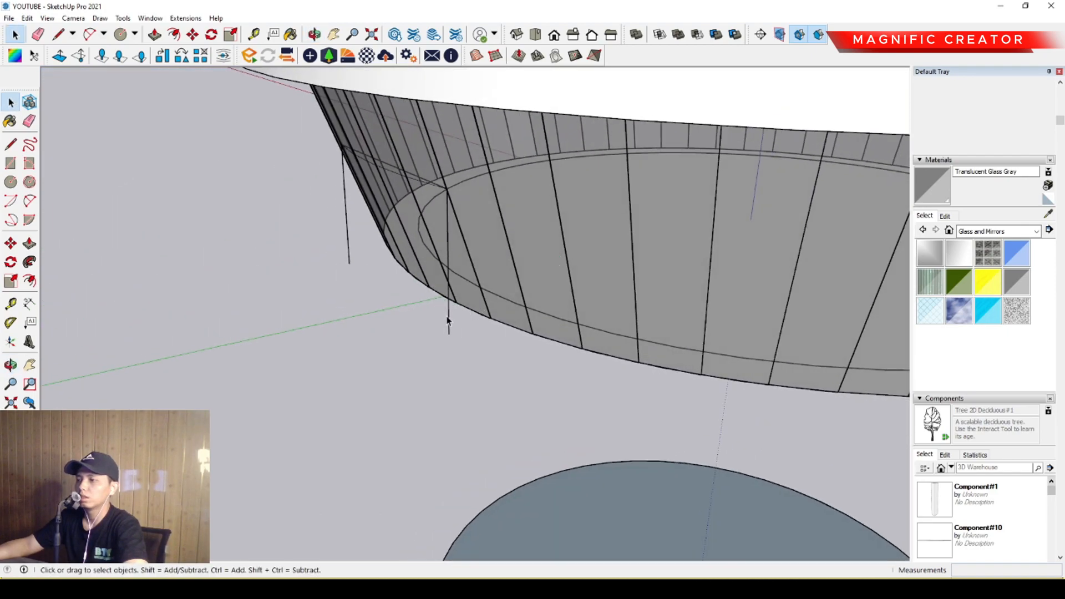
Select the three-sided portal outline and move it outward, away from the glass facade.
middle_drag(428, 257, 531, 350)
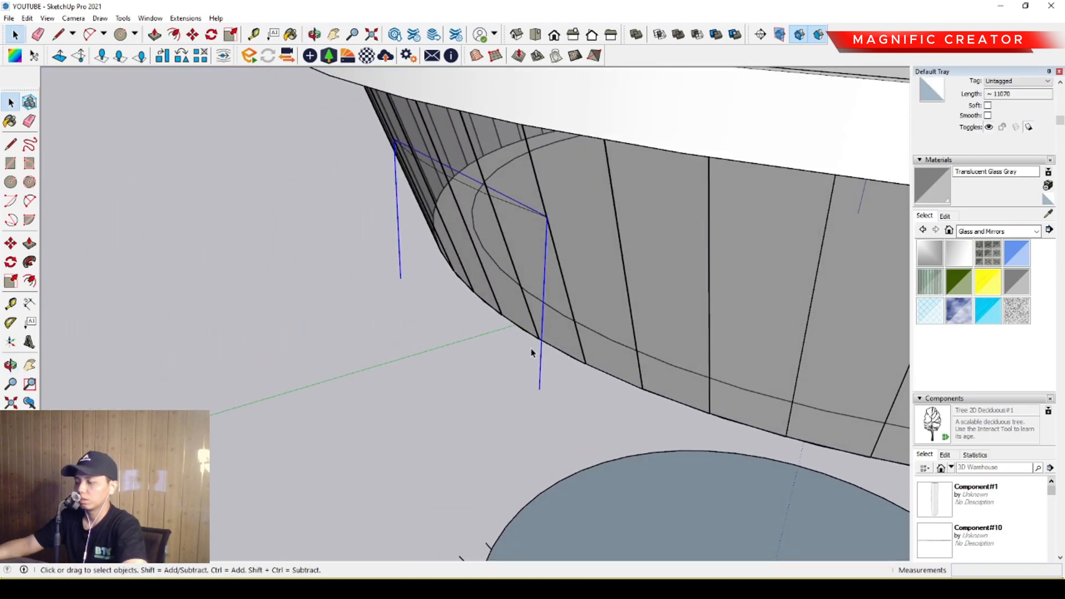
click(541, 381)
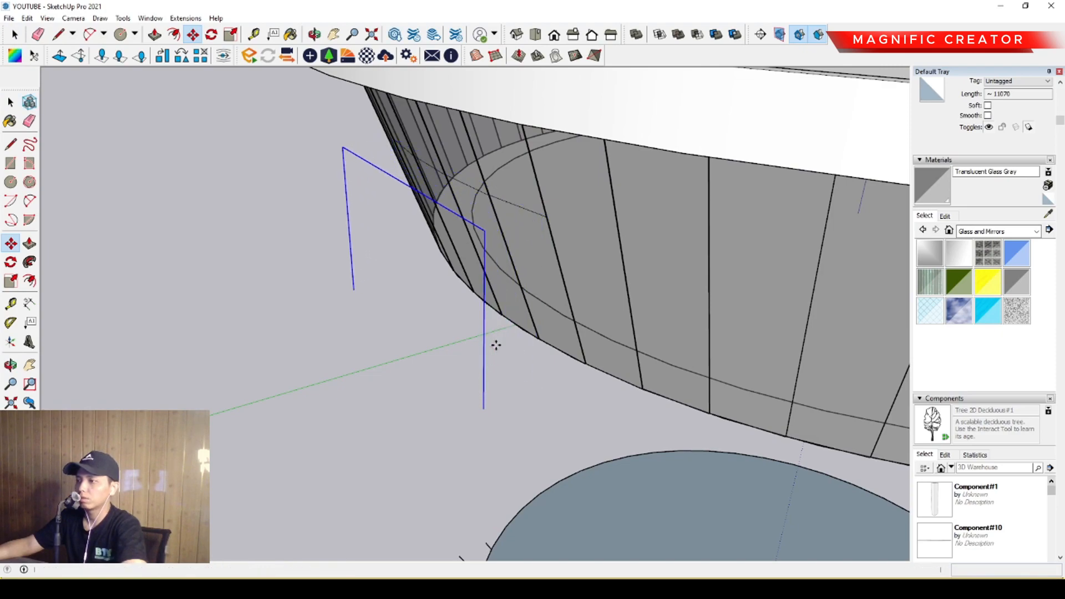
key(space)
Offset the portal outline 600 inward.
scroll(490, 325, up, 3)
scroll(482, 322, down, 1)
middle_drag(482, 321, 607, 361)
scroll(621, 283, down, 2)
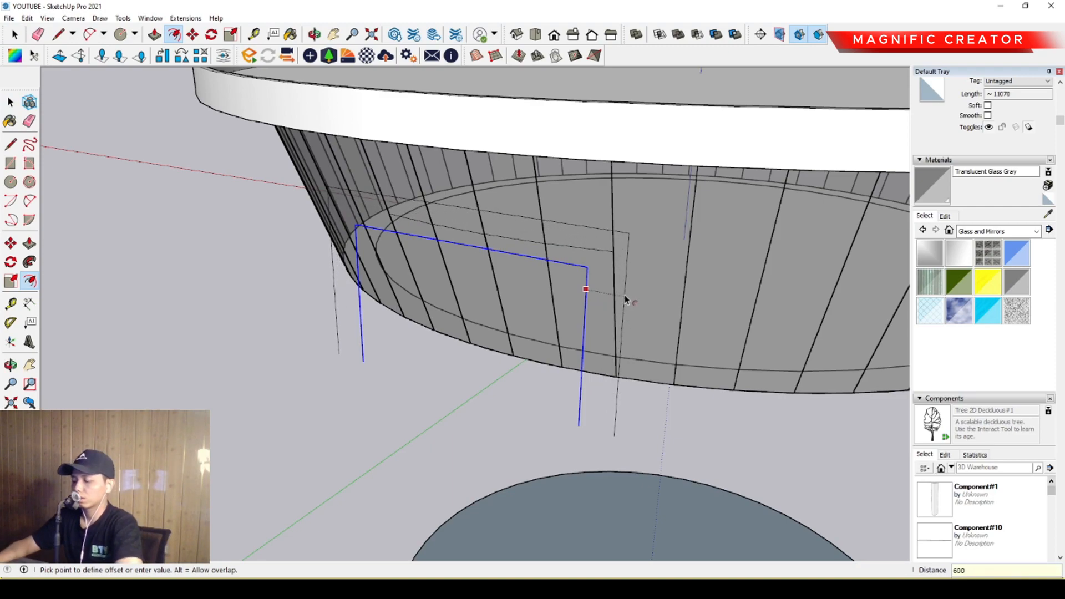
key(Return)
key(space)
scroll(544, 444, up, 1)
Close the portal outline with a base line and erase the segment between the inner legs, leaving a U-shaped frame.
key(l)
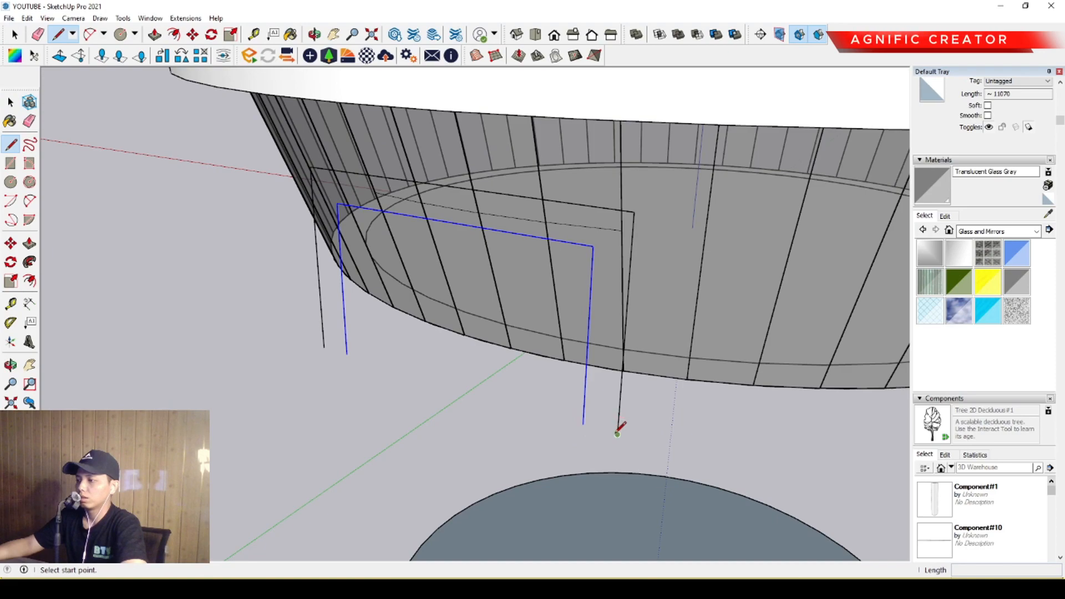
click(325, 347)
key(space)
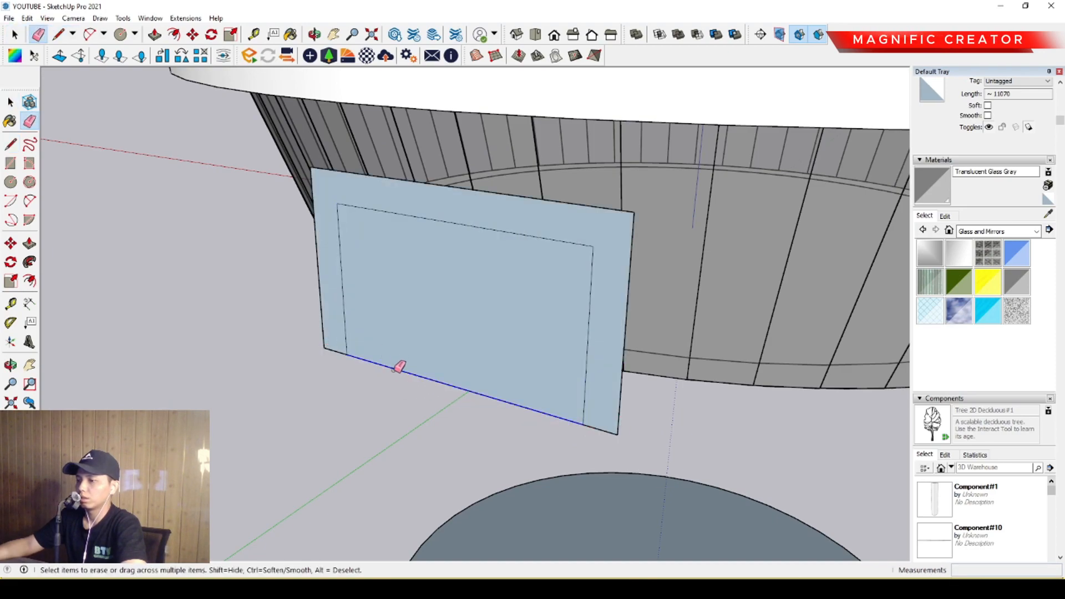
click(399, 367)
scroll(605, 274, up, 5)
key(space)
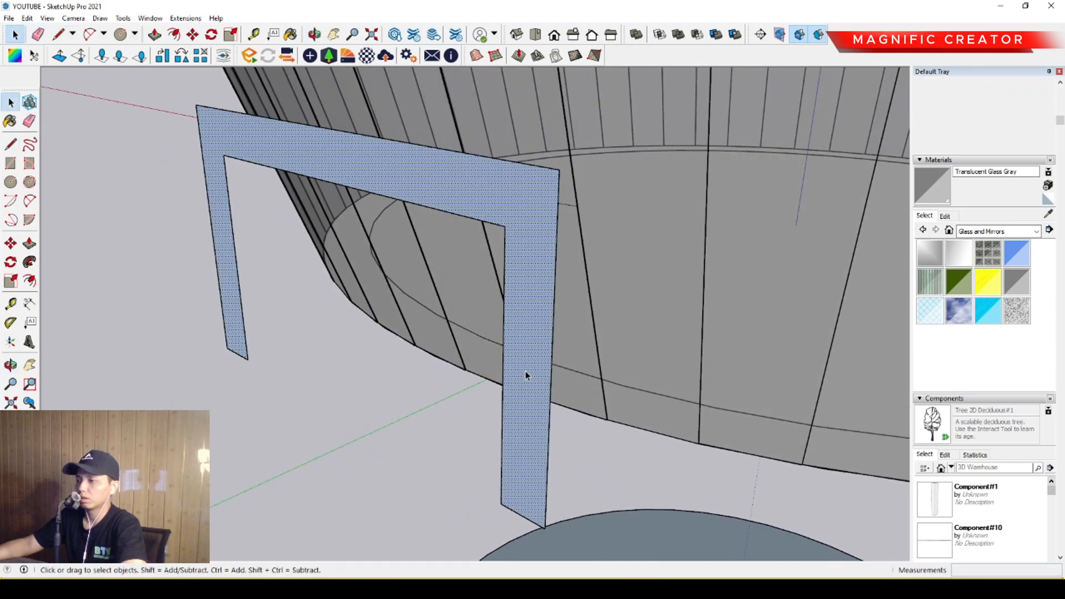
Extrude the portal frame face back through the glass facade to form the entrance.
key(p)
click(527, 344)
scroll(564, 347, down, 1)
middle_drag(564, 348, 417, 345)
scroll(538, 460, up, 2)
middle_drag(538, 461, 276, 473)
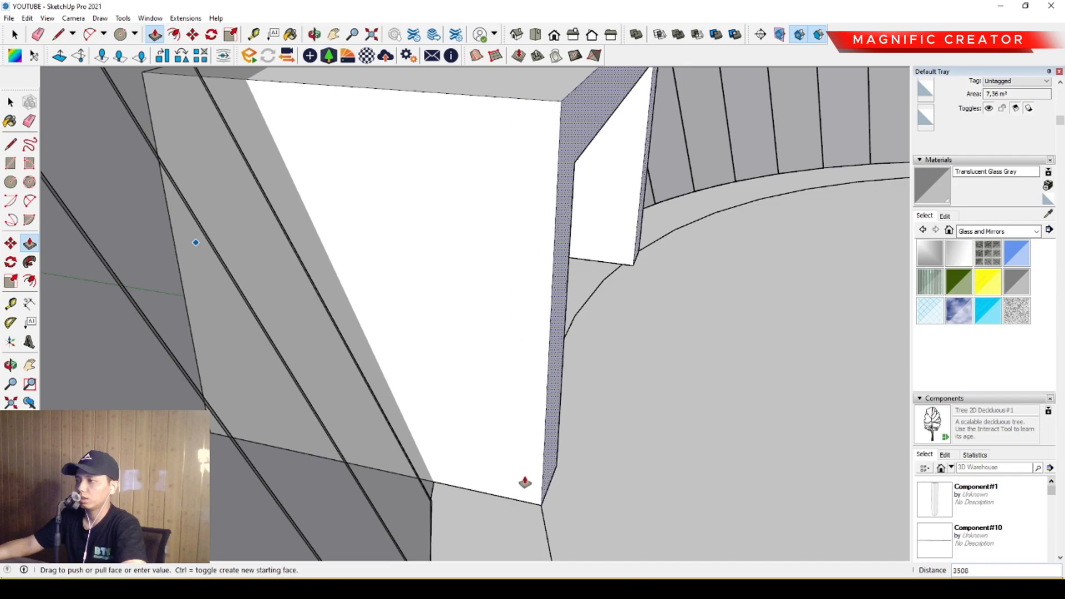
click(606, 504)
key(space)
Draw lines from the opening's upper corners to the frame's outer edges, separating the header from the legs on the front face.
middle_drag(606, 504, 638, 333)
scroll(655, 299, up, 3)
scroll(641, 283, down, 5)
scroll(523, 302, up, 8)
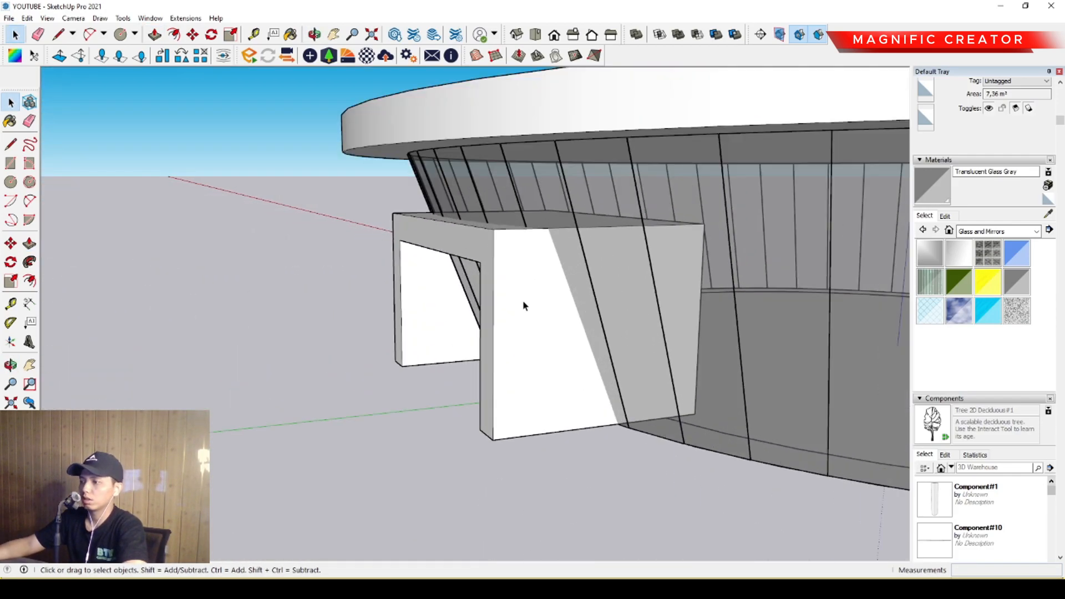
scroll(597, 267, down, 2)
middle_drag(521, 320, 590, 309)
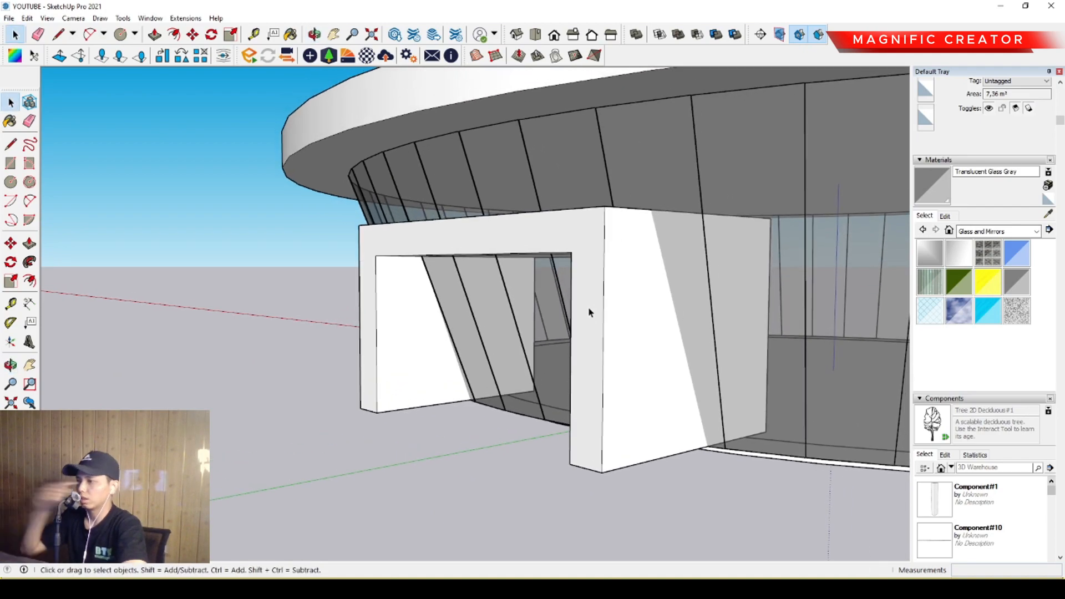
middle_drag(582, 311, 647, 336)
key(l)
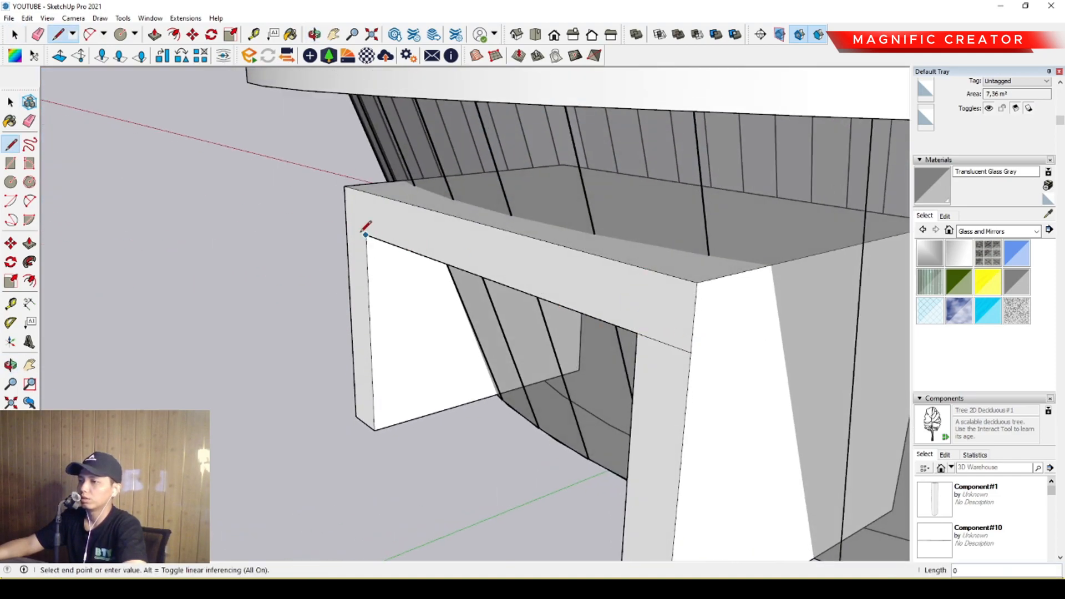
click(346, 225)
key(space)
Pull the header's front face outward to form a canopy projecting over the entrance.
scroll(516, 216, down, 3)
middle_drag(526, 226, 515, 196)
scroll(514, 197, up, 2)
middle_drag(617, 251, 577, 223)
click(562, 224)
scroll(558, 228, up, 2)
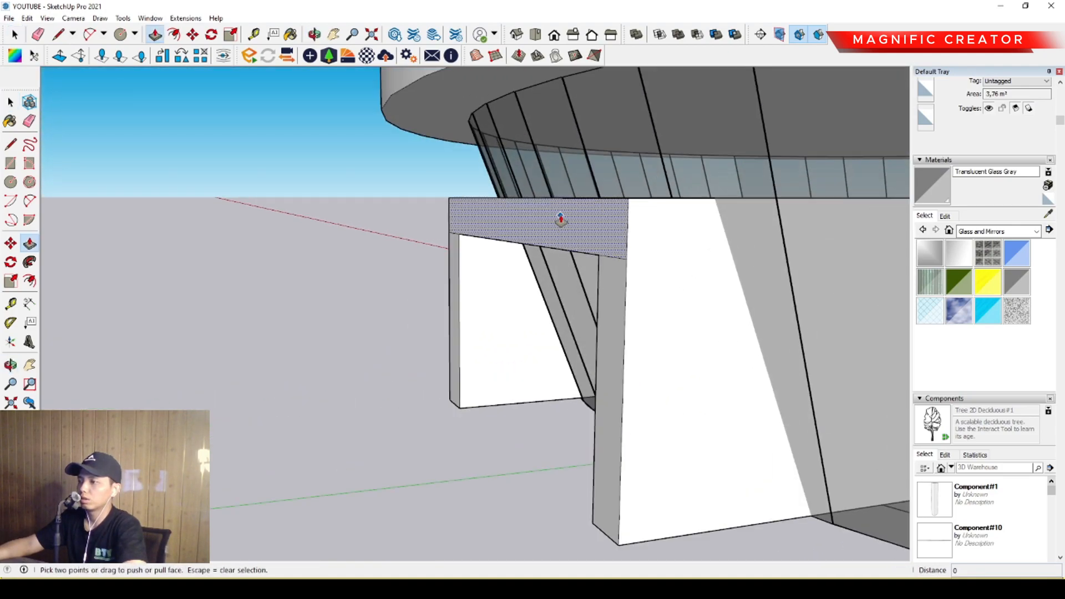
click(559, 221)
scroll(560, 221, down, 2)
scroll(575, 255, up, 2)
middle_drag(575, 264, 590, 191)
Move the top front edges of both portal legs out to the canopy's front corner so the legs slope outward.
key(space)
scroll(605, 161, up, 2)
scroll(441, 233, up, 3)
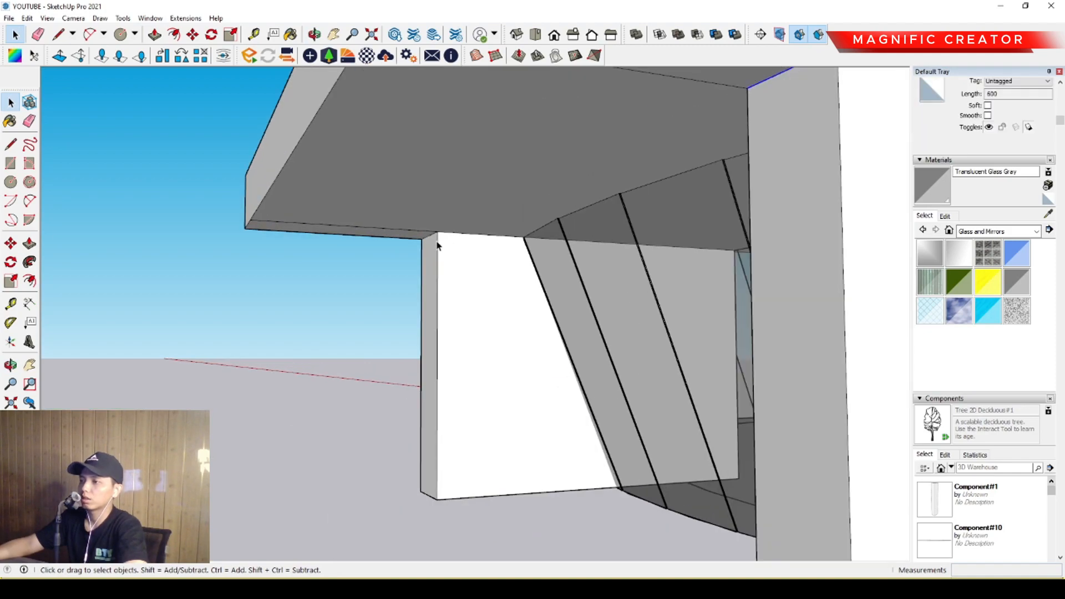
scroll(430, 235, down, 3)
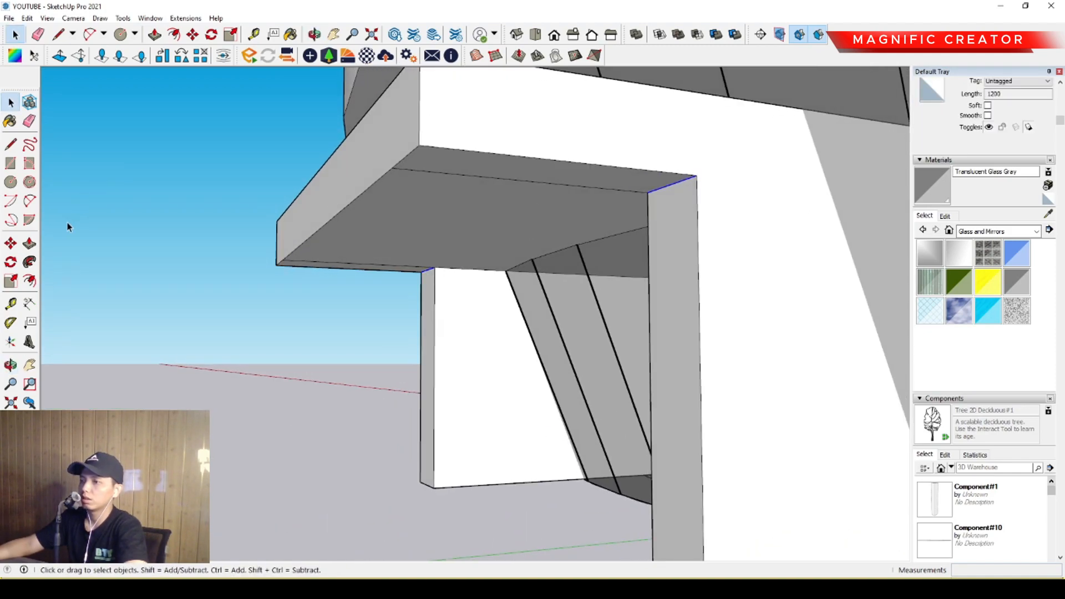
click(695, 176)
click(420, 147)
key(space)
Pull the underside of one portal leg down 300 mm toward the bottom of the floor slab.
scroll(502, 216, down, 4)
middle_drag(500, 219, 502, 331)
scroll(468, 374, up, 2)
scroll(544, 304, up, 1)
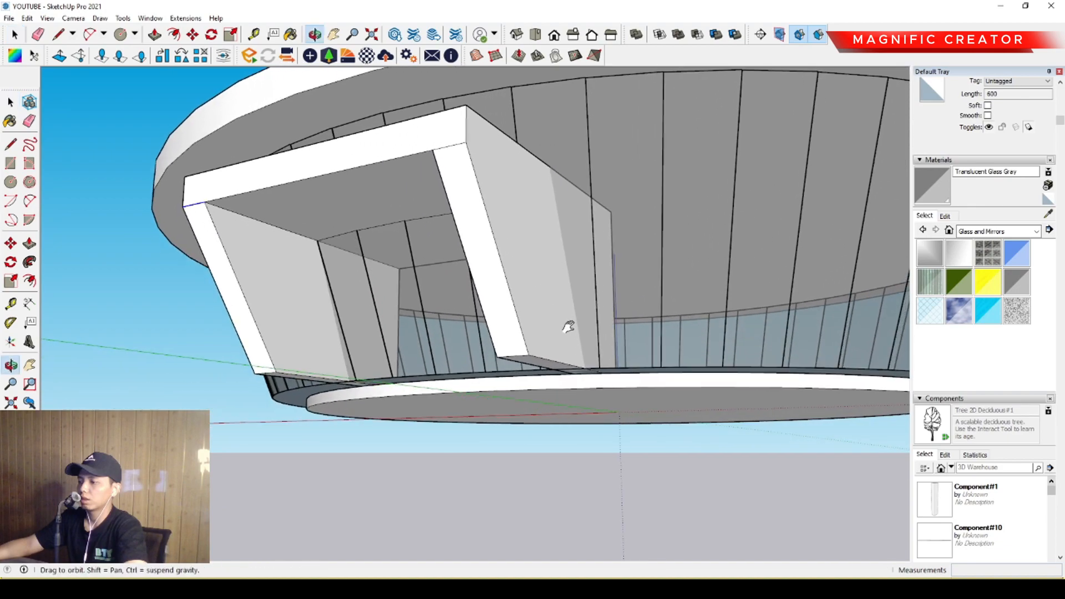
scroll(522, 347, up, 3)
key(p)
drag(557, 364, 665, 413)
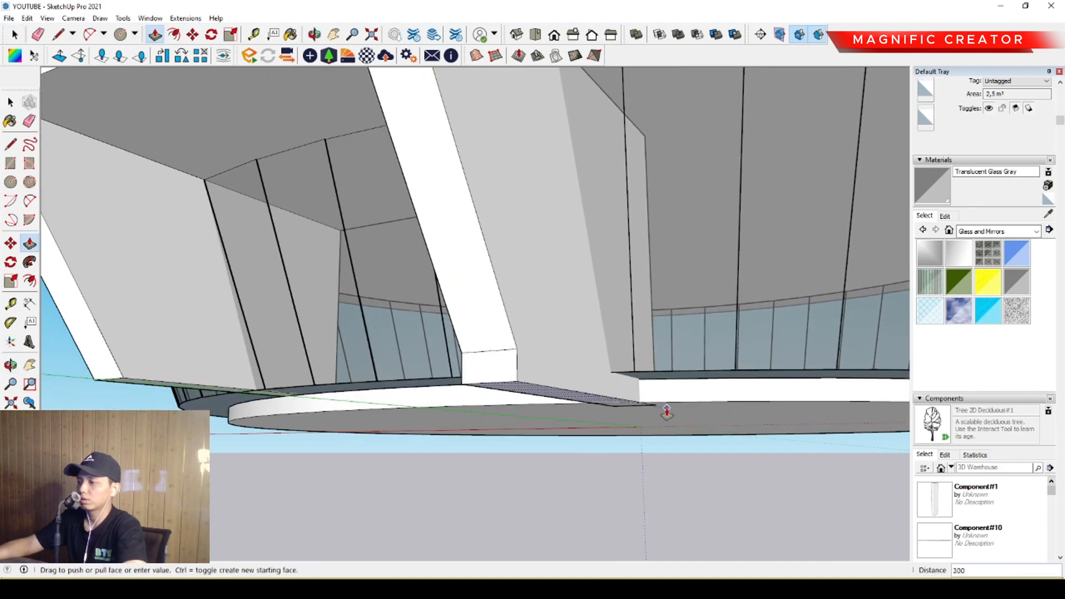
click(671, 402)
key(space)
Pull the underside of the other portal leg down to the same level as the first.
scroll(182, 393, up, 4)
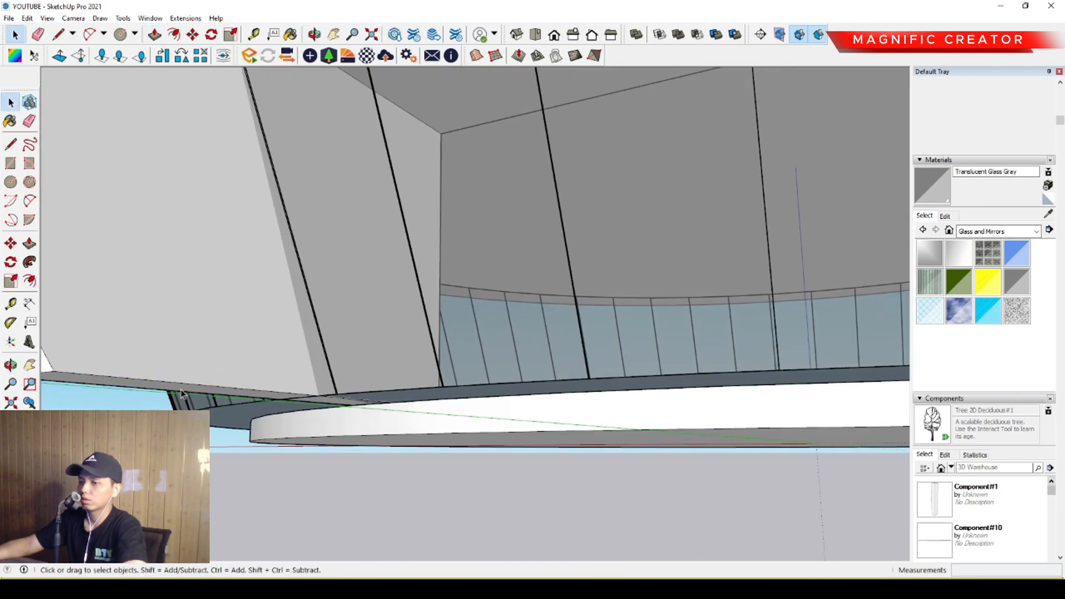
key(p)
click(185, 391)
click(405, 438)
key(space)
Extend the slope line across one leg's base and push the excess triangle through the 600 mm leg width to remove it.
scroll(418, 412, down, 2)
scroll(160, 396, up, 2)
shift+middle_drag(160, 396, 291, 374)
key(l)
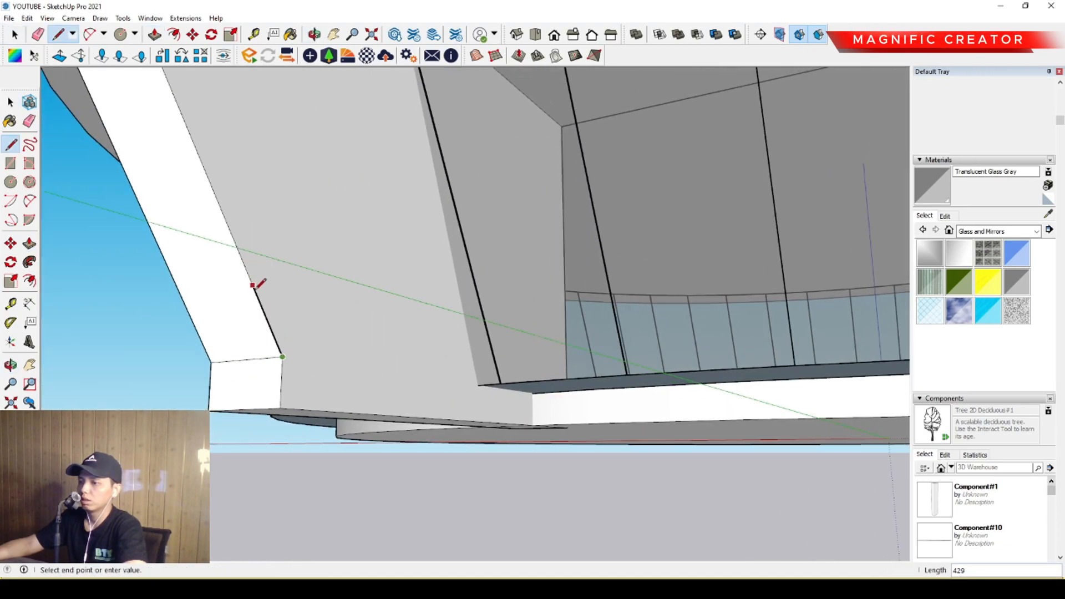
click(326, 410)
key(p)
click(215, 393)
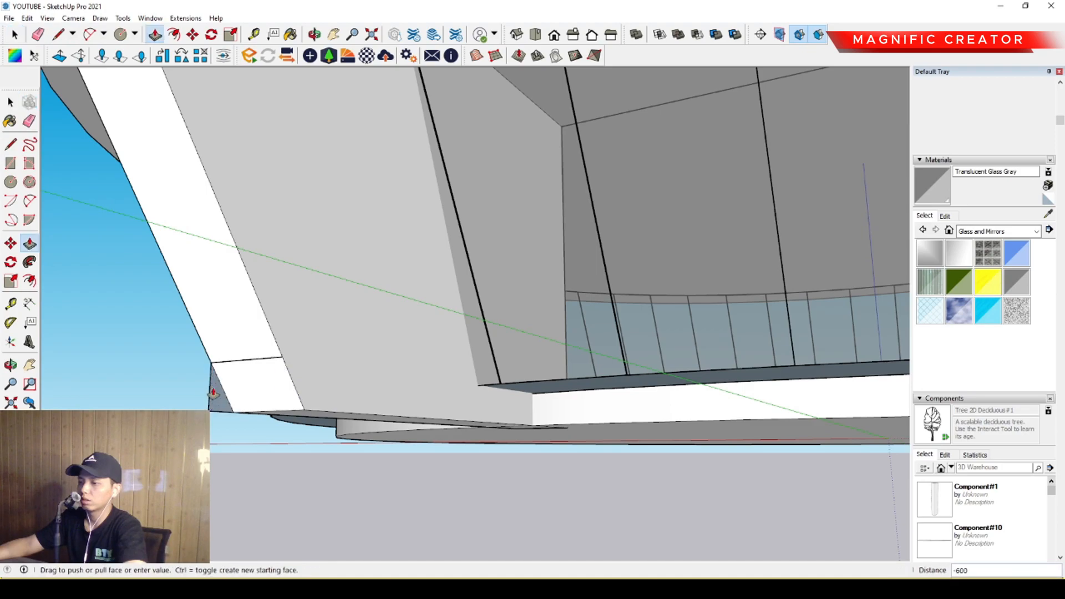
click(211, 399)
key(space)
Draw the slope line on the opposite leg's base and push its excess triangle away by 600 mm.
middle_drag(245, 352, 486, 398)
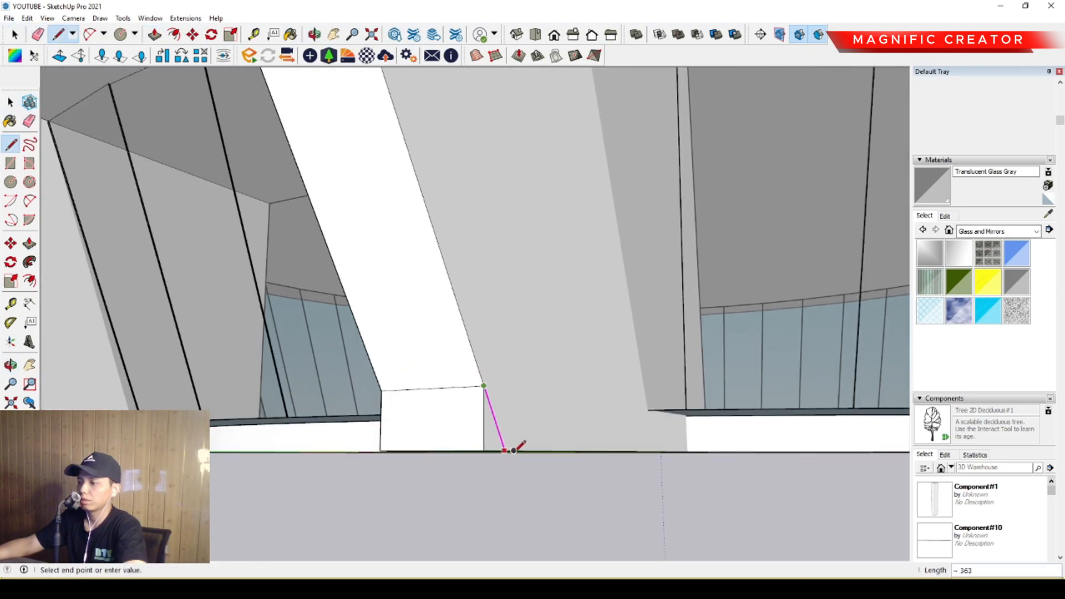
key(p)
click(492, 440)
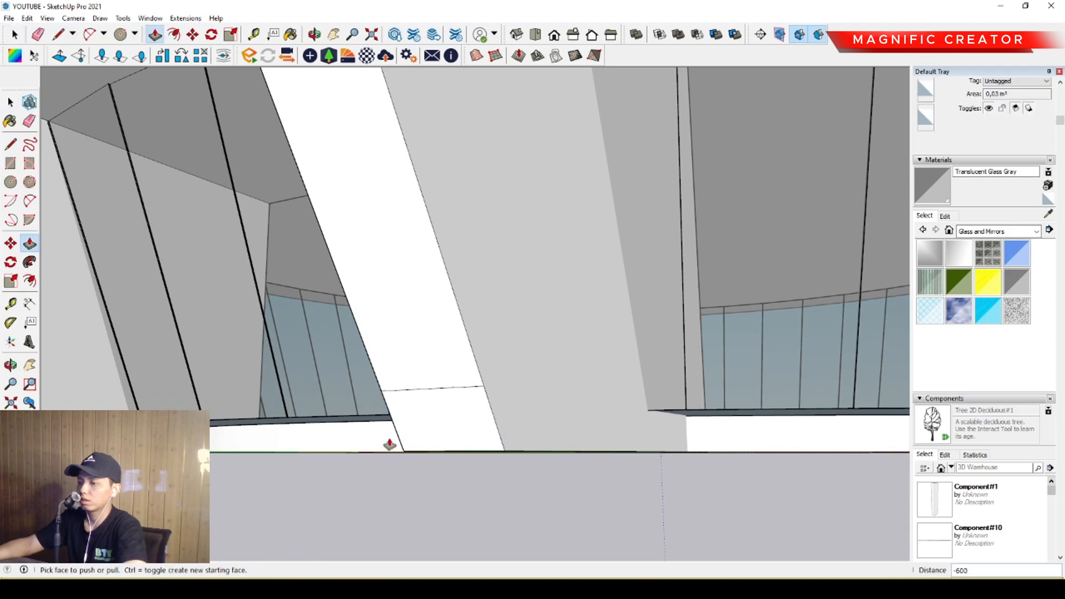
Erase the leftover seam lines across the lower ends of the portal legs.
key(e)
scroll(437, 366, down, 8)
middle_drag(430, 345, 524, 343)
triple_click(440, 294)
click(396, 296)
Select the canopy's top front edge and add a Protractor guide in line with the leg's sloped front edge.
scroll(395, 300, up, 2)
scroll(441, 308, up, 2)
click(536, 348)
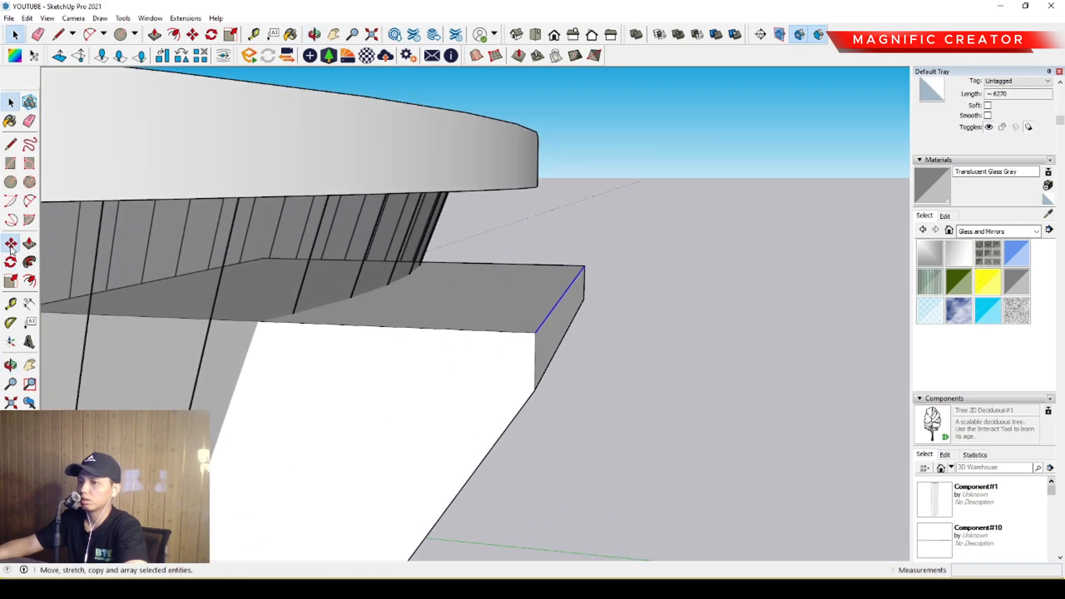
middle_drag(573, 339, 546, 234)
click(520, 233)
key(space)
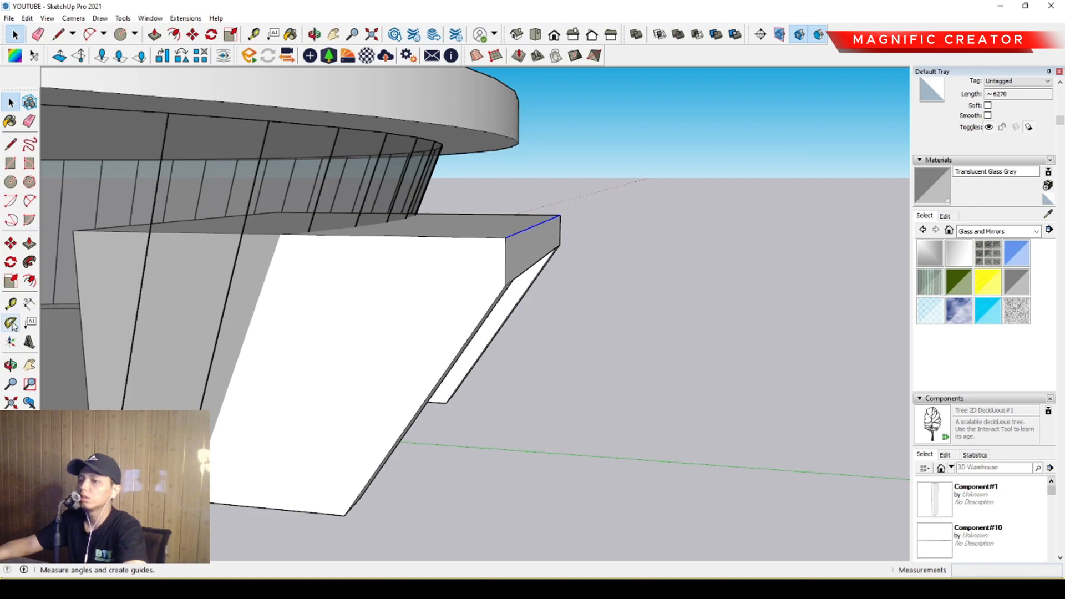
middle_drag(490, 327, 470, 245)
shift+middle_drag(461, 168, 479, 269)
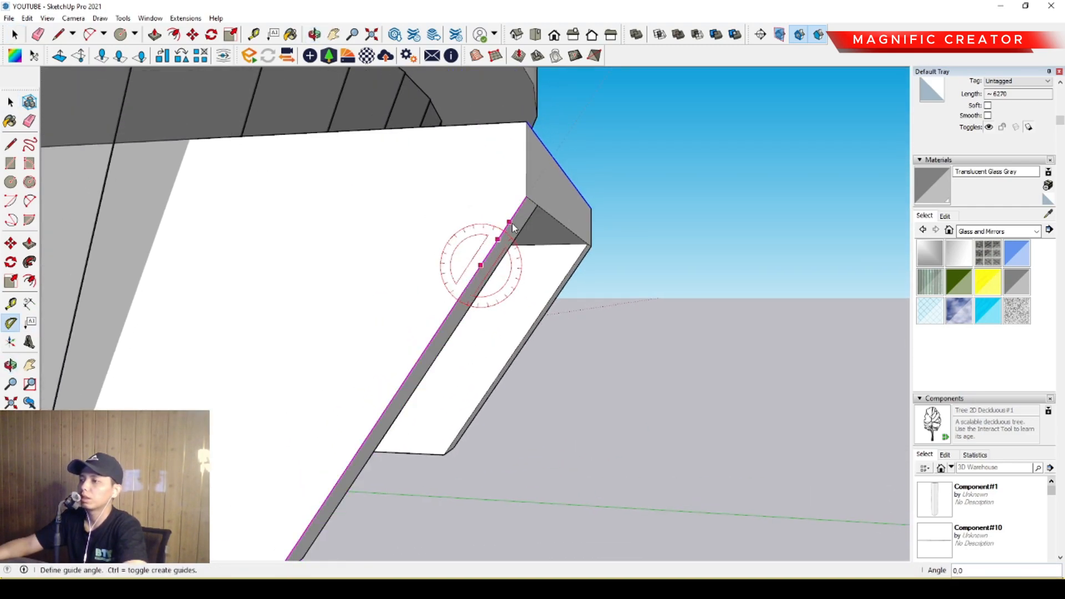
key(space)
Move the canopy's top front edge outward to the guide so the header follows the slope of the legs.
middle_drag(519, 228, 526, 278)
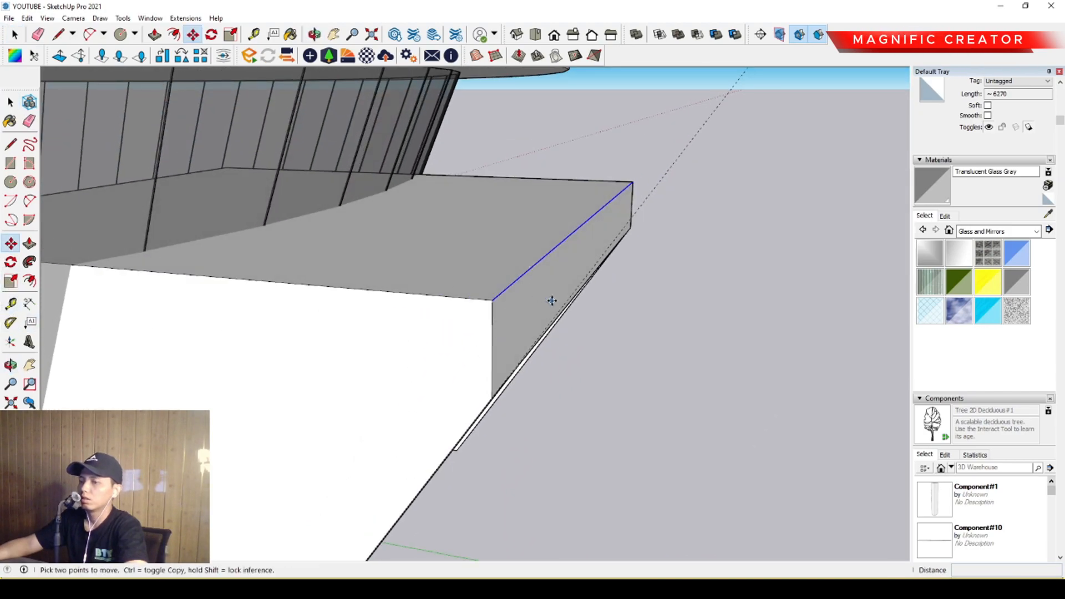
click(493, 302)
scroll(516, 308, down, 1)
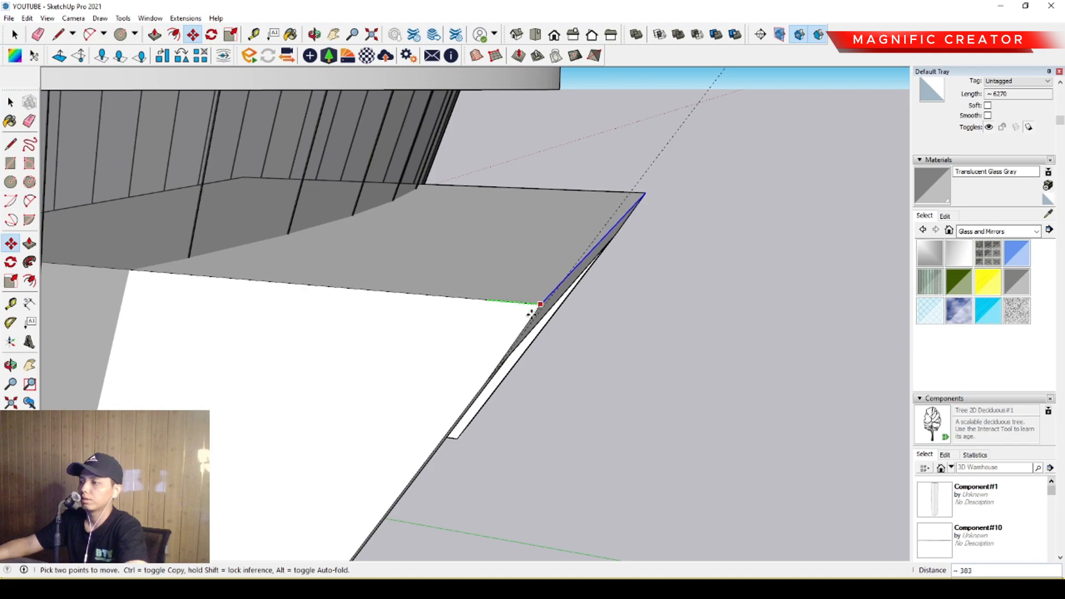
click(544, 305)
Erase the seam lines between the header and the legs on the sloped portal front.
middle_drag(544, 305, 438, 200)
key(e)
scroll(427, 223, up, 1)
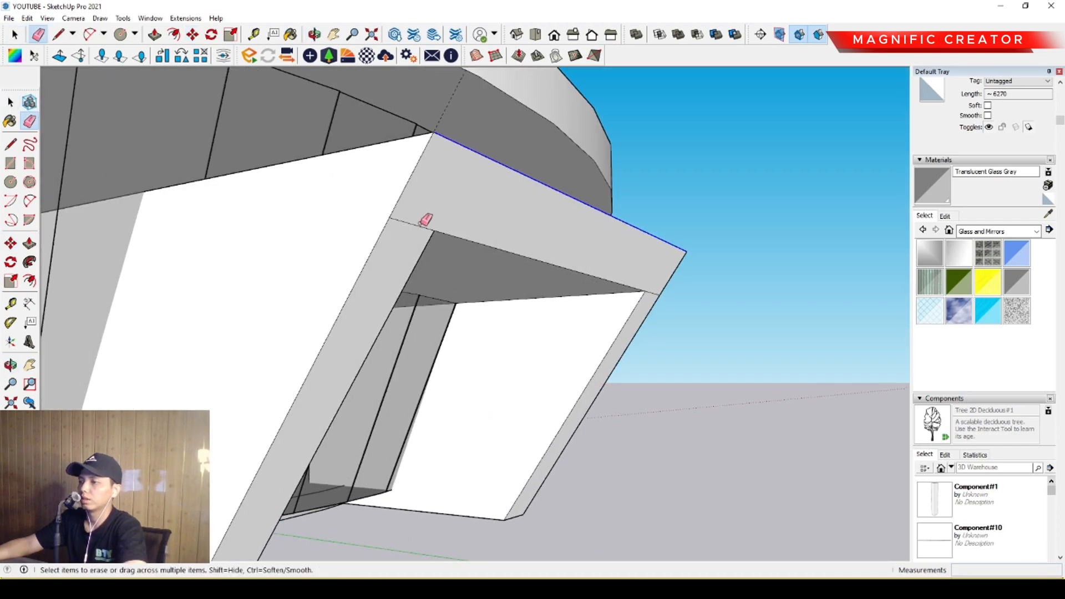
scroll(651, 289, up, 1)
key(space)
Select all connected geometry of the entrance portal and make it a group.
scroll(588, 287, down, 4)
mouse_move(502, 254)
middle_down()
mouse_move(548, 283)
mouse_move(526, 312)
mouse_move(461, 275)
mouse_move(322, 274)
middle_up()
scroll(562, 317, down, 4)
scroll(407, 321, up, 2)
middle_drag(407, 322, 448, 294)
triple_click(446, 273)
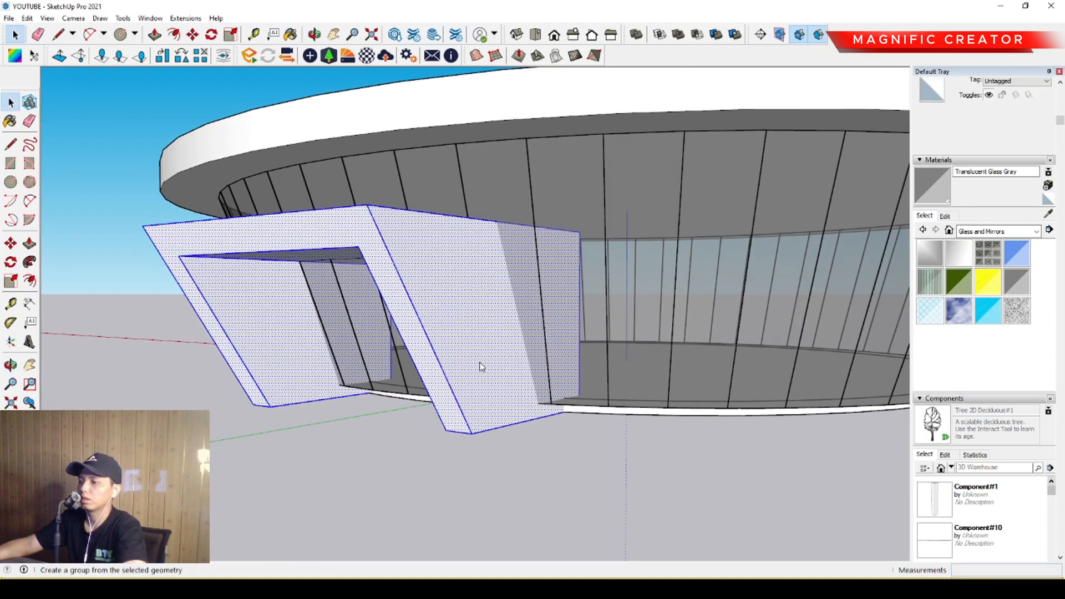
key(g)
Convert the portal group into a component.
scroll(466, 375, down, 4)
middle_drag(497, 351, 452, 376)
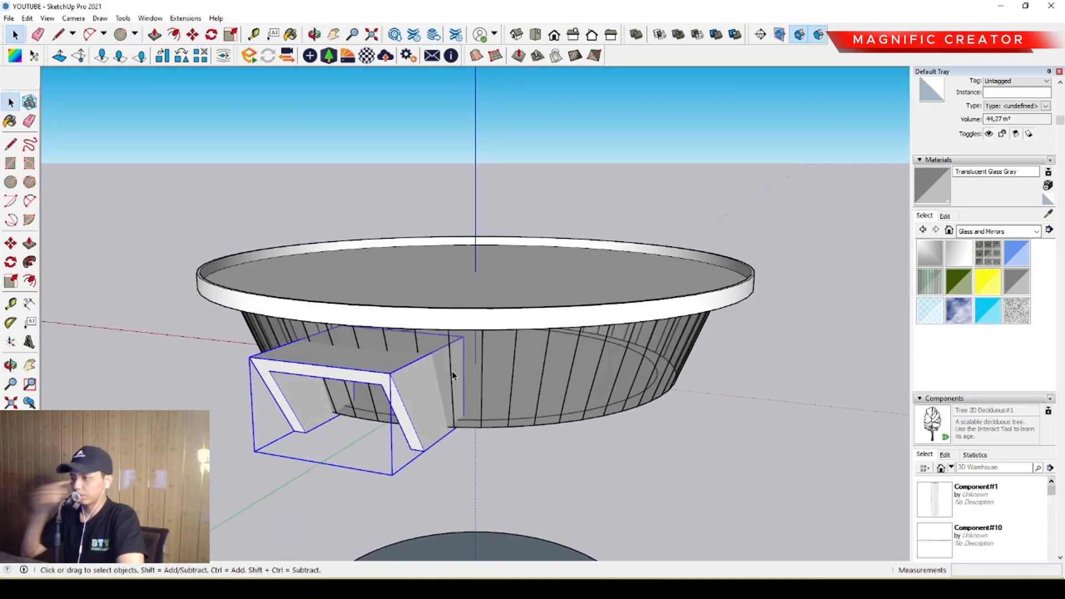
middle_drag(451, 372, 391, 393)
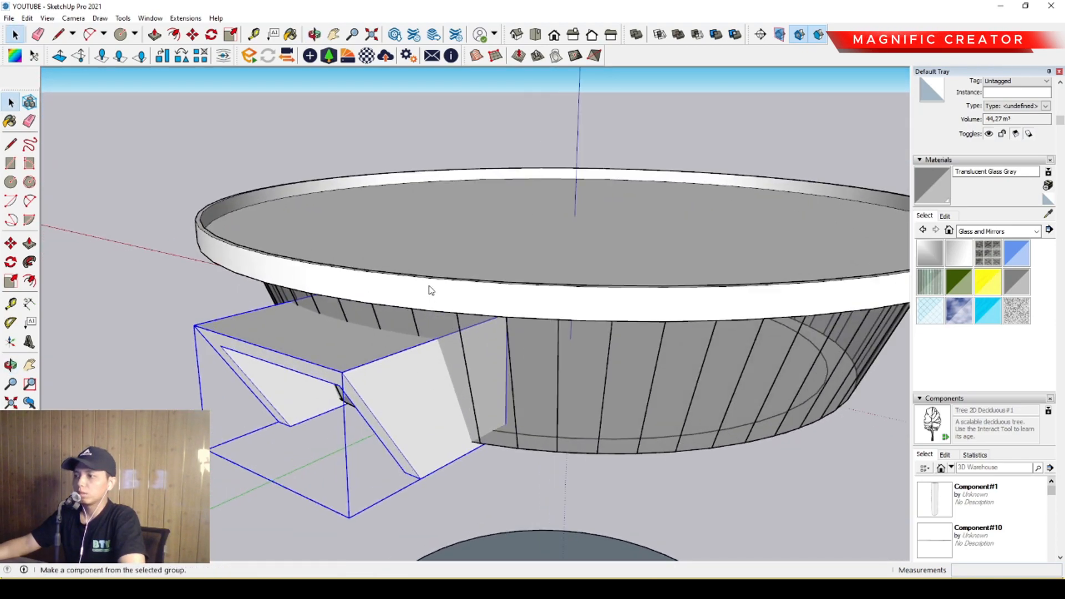
scroll(442, 368, down, 1)
middle_drag(442, 368, 437, 340)
scroll(436, 340, up, 1)
middle_drag(304, 342, 404, 326)
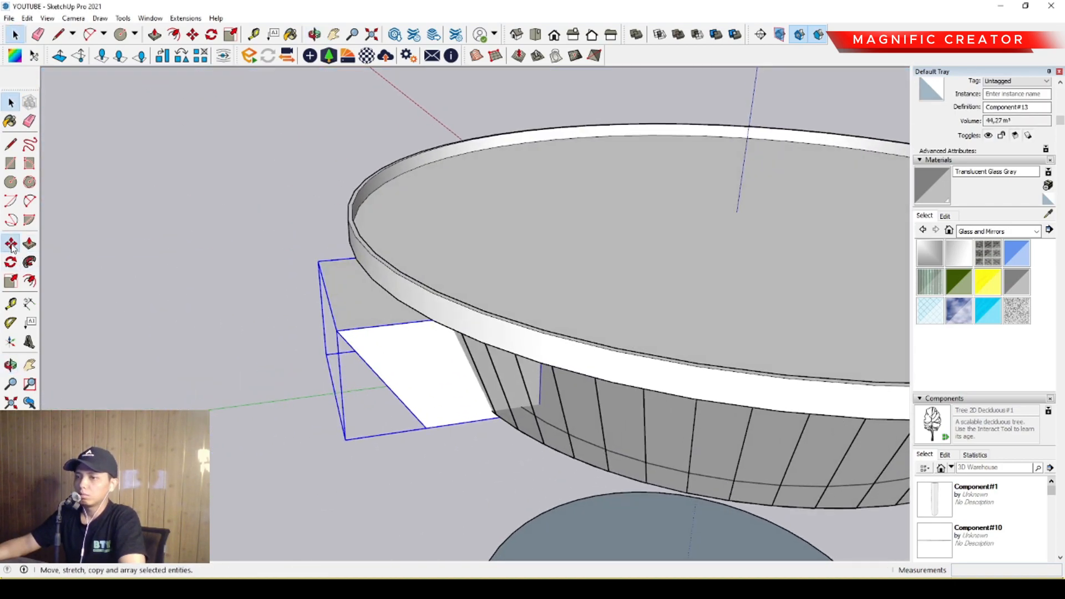
Copy the portal component about 26264 mm along the green axis to the opposite side of the building.
click(371, 322)
scroll(347, 316, down, 3)
shift+middle_drag(642, 281, 143, 336)
scroll(143, 336, up, 1)
scroll(143, 337, up, 1)
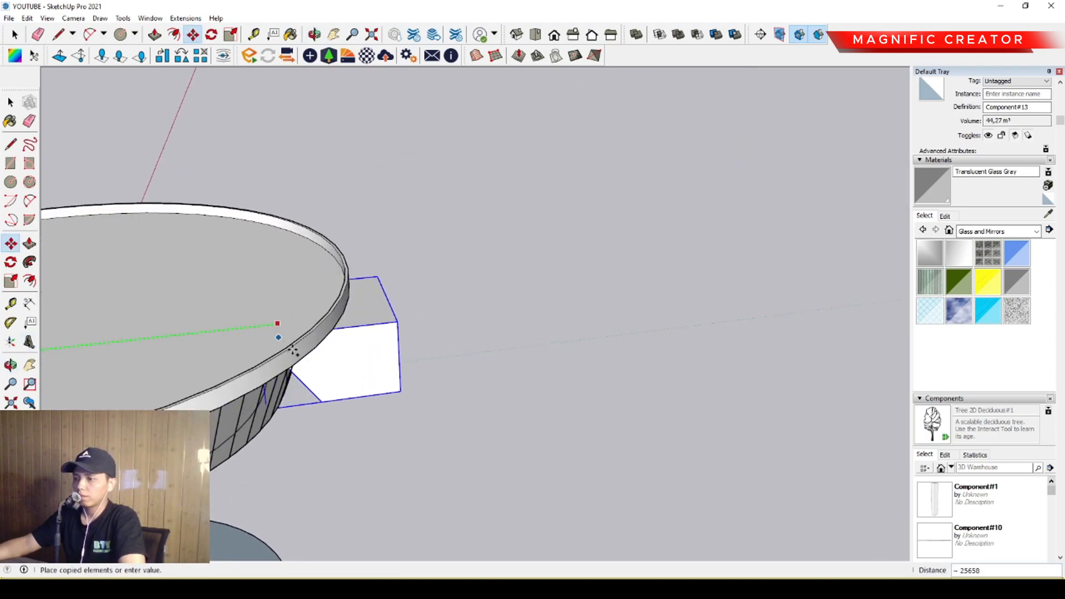
click(315, 421)
key(space)
Flip the copied portal along the green axis so its sloped opening faces away from the building.
middle_drag(298, 335, 324, 301)
scroll(326, 302, up, 3)
middle_drag(355, 356, 459, 279)
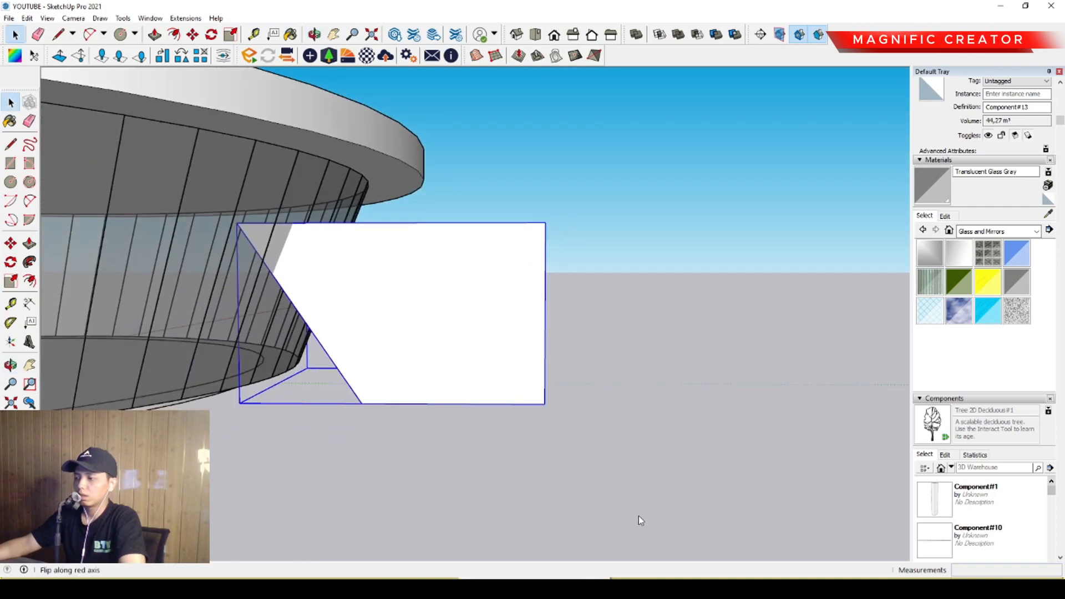
click(652, 532)
Move the flipped portal copy about 1274 mm toward the building along the green axis.
middle_drag(397, 291, 461, 364)
key(m)
click(484, 344)
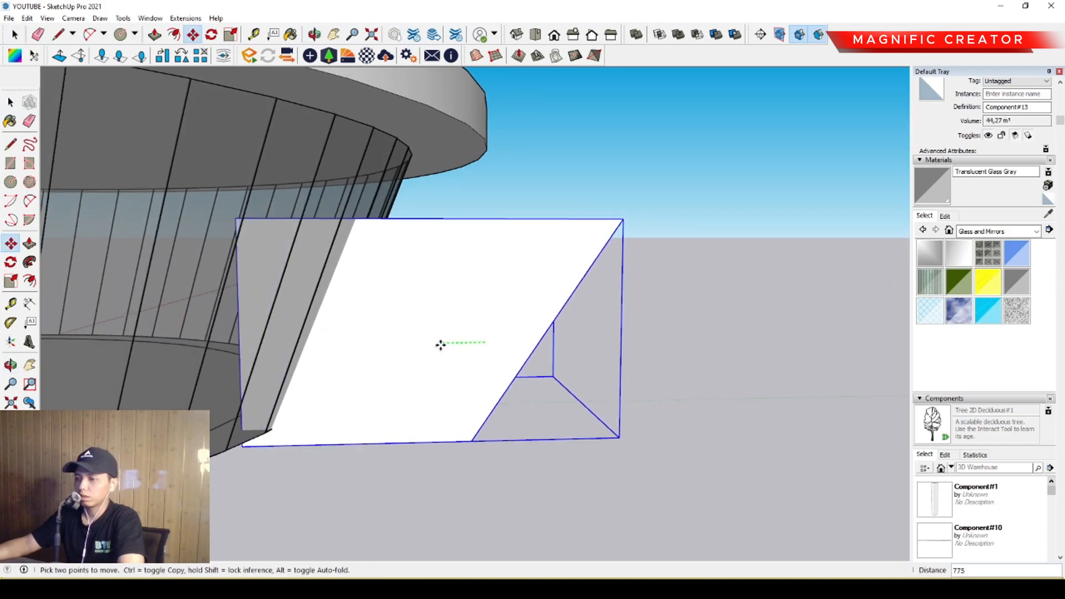
click(412, 342)
key(space)
Inside the portal component, move the sloped front frame outward about 4.4 m along the green axis and finish editing.
scroll(422, 347, down, 4)
middle_drag(421, 348, 458, 340)
scroll(408, 333, down, 2)
scroll(513, 335, up, 3)
double_click(476, 341)
double_click(473, 342)
drag(614, 432, 615, 434)
scroll(504, 313, up, 1)
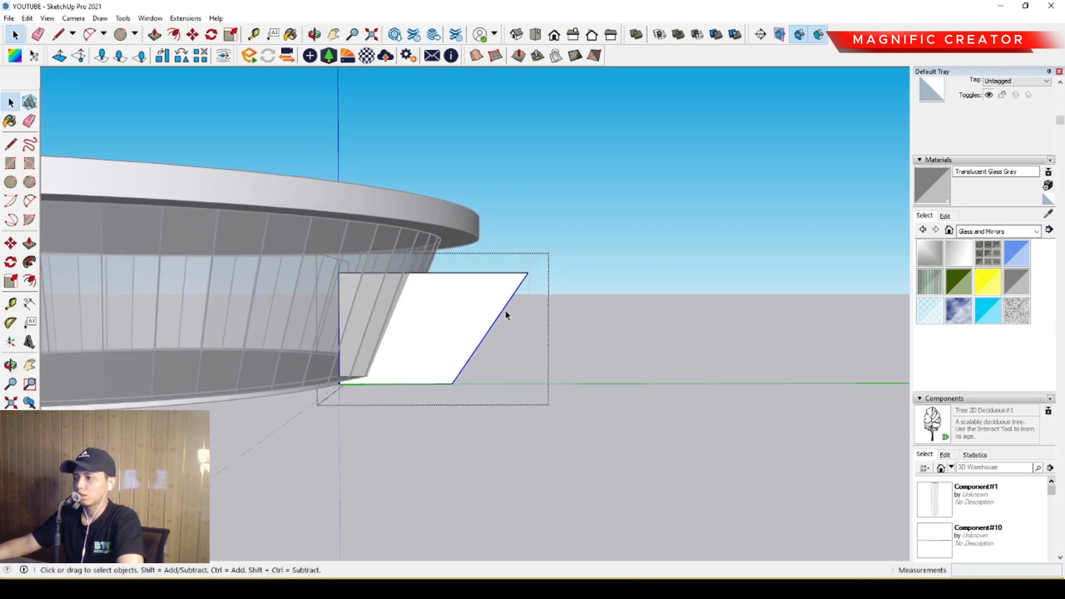
middle_drag(506, 310, 406, 255)
scroll(425, 322, up, 4)
middle_drag(425, 322, 460, 265)
middle_drag(419, 420, 429, 342)
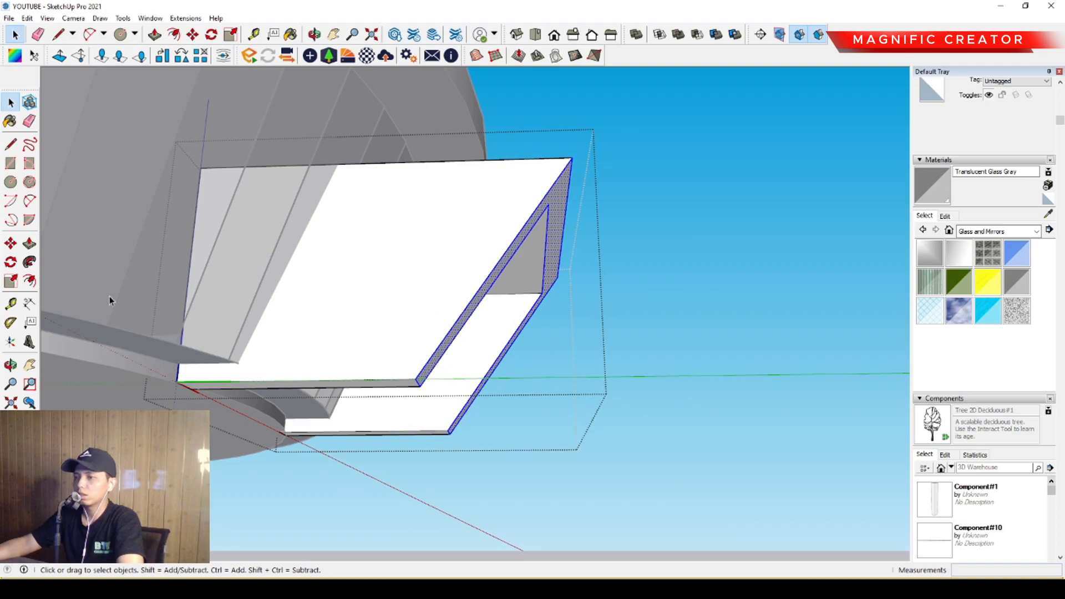
click(425, 227)
scroll(464, 225, down, 1)
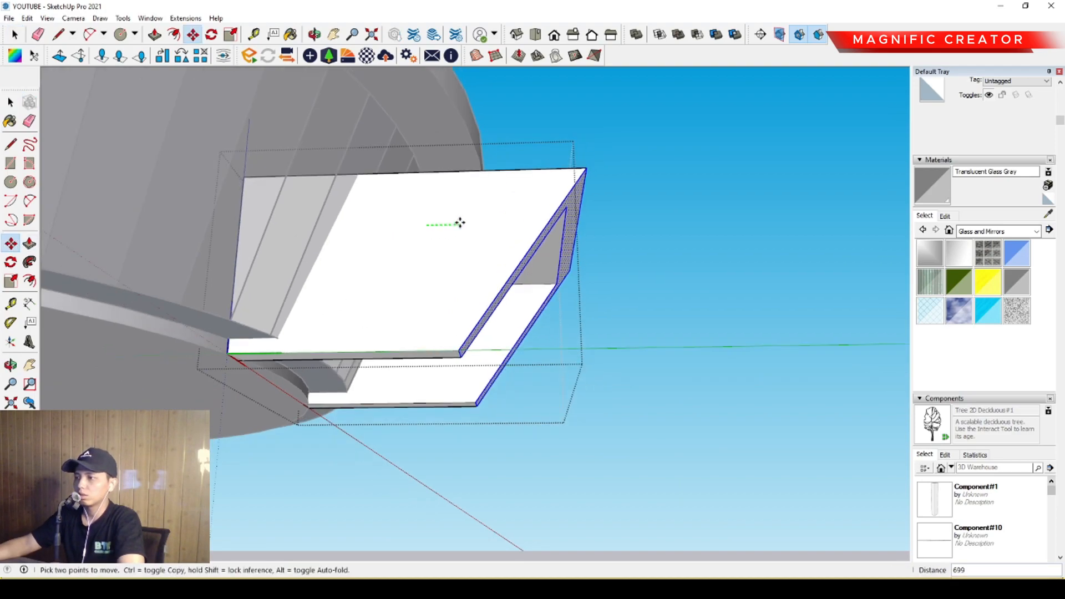
scroll(606, 223, down, 1)
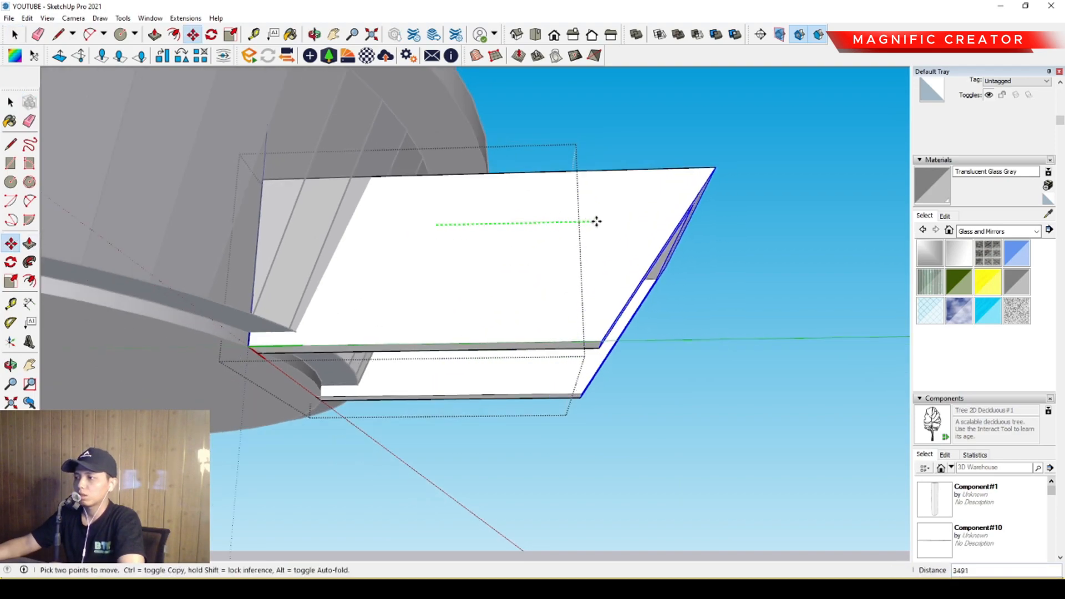
click(632, 221)
key(space)
middle_drag(633, 222, 310, 324)
click(675, 338)
Examine the lengthened portal from the front, from a distance and from below where it meets the floor slab.
mouse_move(475, 333)
middle_down()
mouse_move(266, 352)
mouse_move(482, 352)
middle_up()
scroll(272, 355, up, 1)
scroll(316, 370, up, 2)
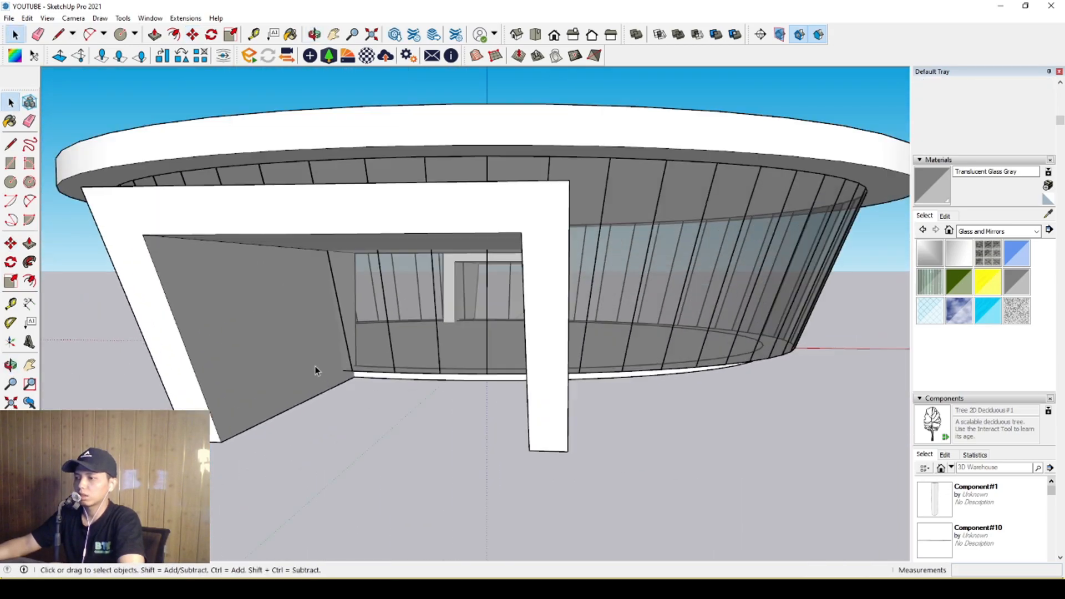
scroll(561, 370, up, 1)
mouse_move(560, 371)
middle_down()
mouse_move(644, 364)
mouse_move(473, 364)
mouse_move(571, 374)
mouse_move(564, 381)
middle_up()
scroll(461, 358, down, 5)
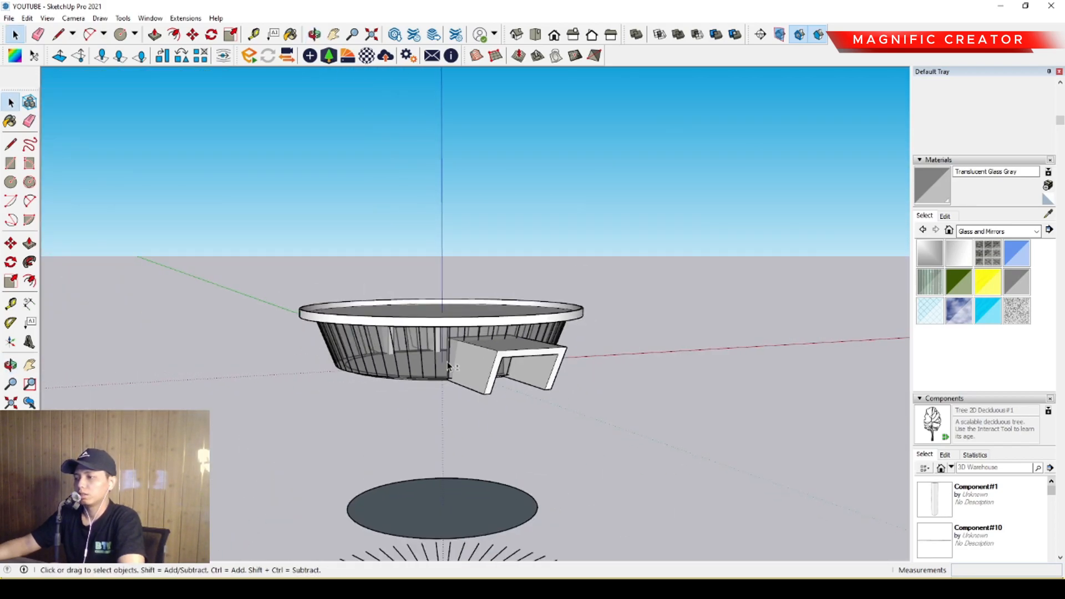
middle_drag(462, 357, 614, 297)
scroll(480, 359, up, 4)
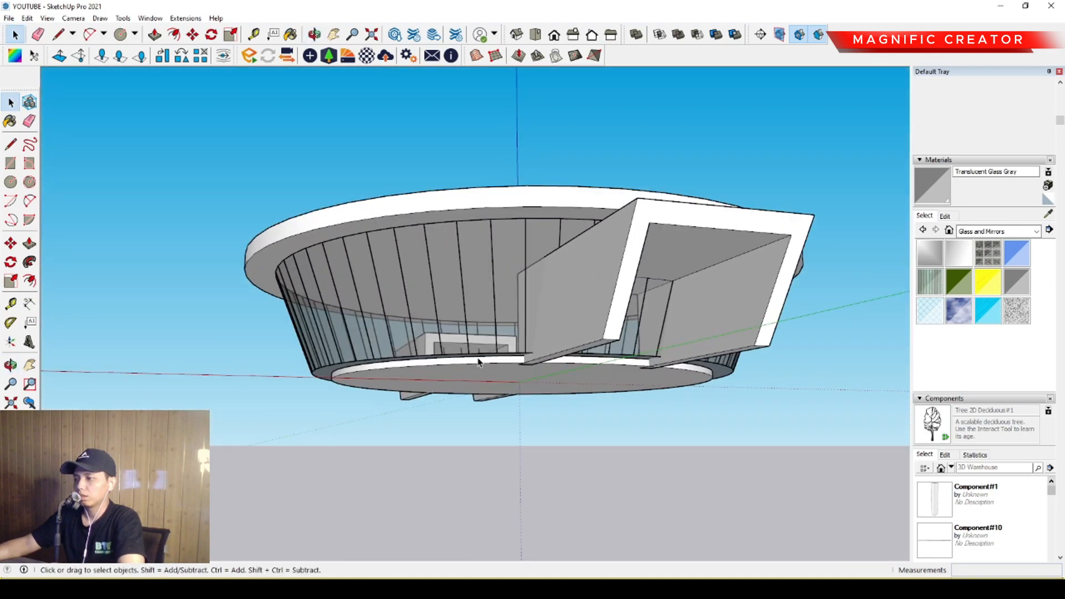
middle_drag(481, 359, 484, 362)
Pull the underside of the floor's outer ring beneath the glass facade down to the bottom of the inner slab.
scroll(484, 362, up, 6)
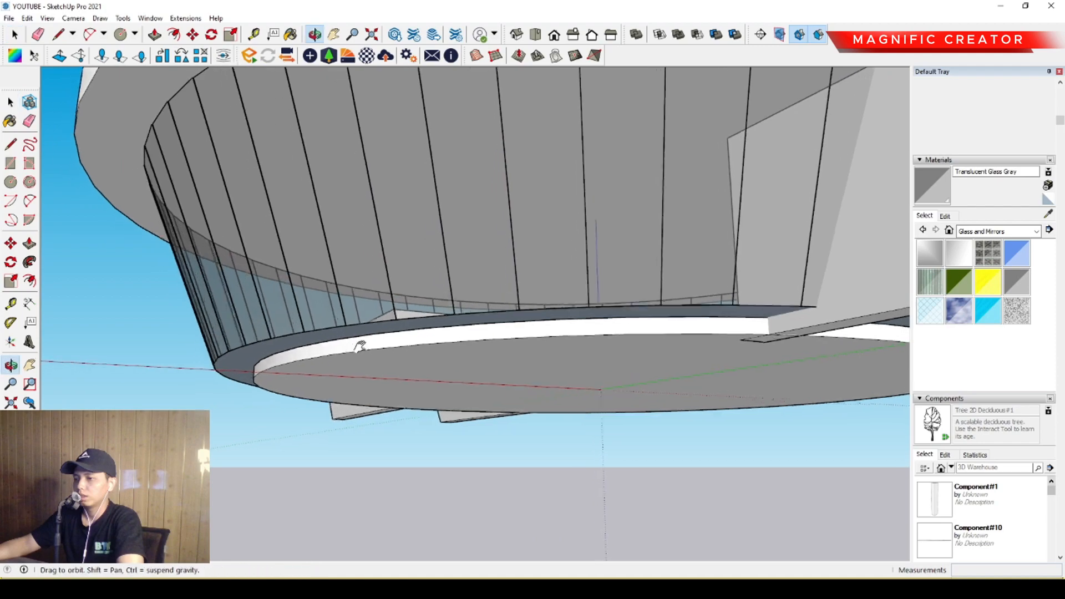
middle_drag(356, 347, 309, 337)
double_click(309, 337)
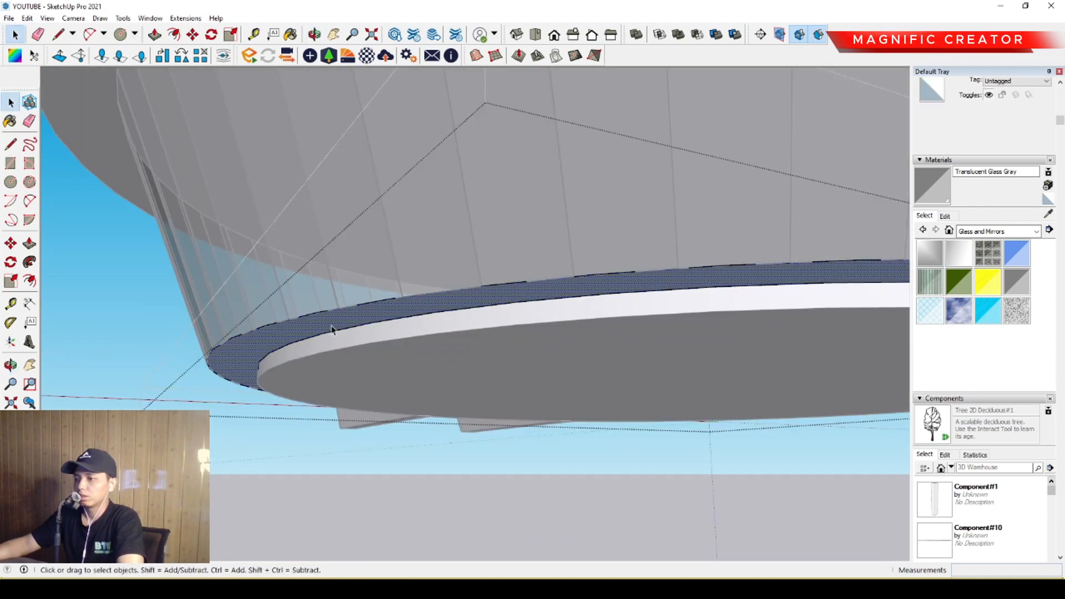
click(429, 312)
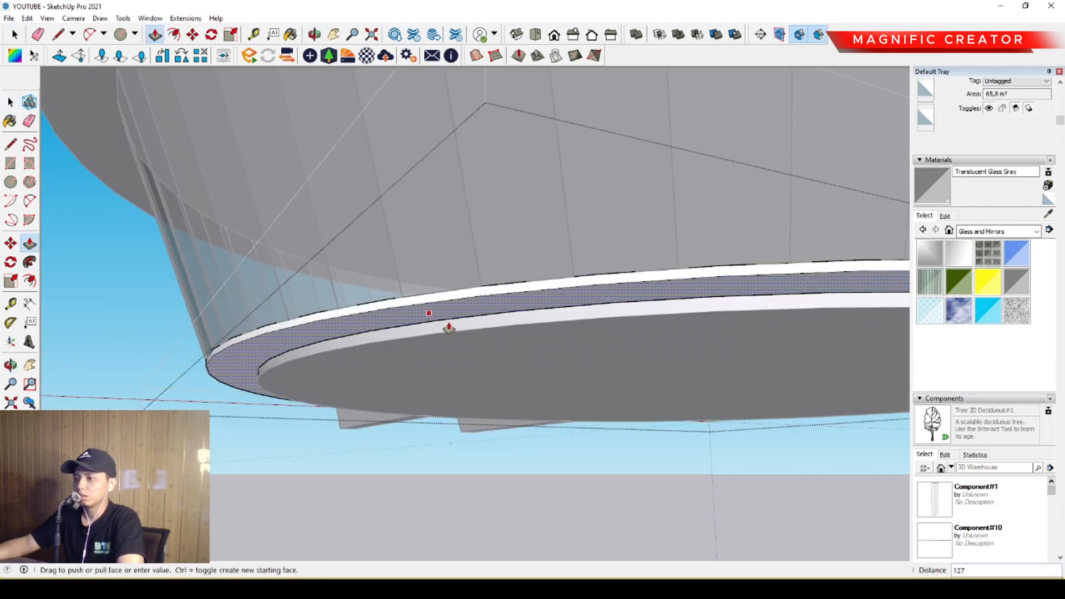
click(465, 333)
key(space)
scroll(346, 362, down, 3)
middle_drag(345, 362, 404, 397)
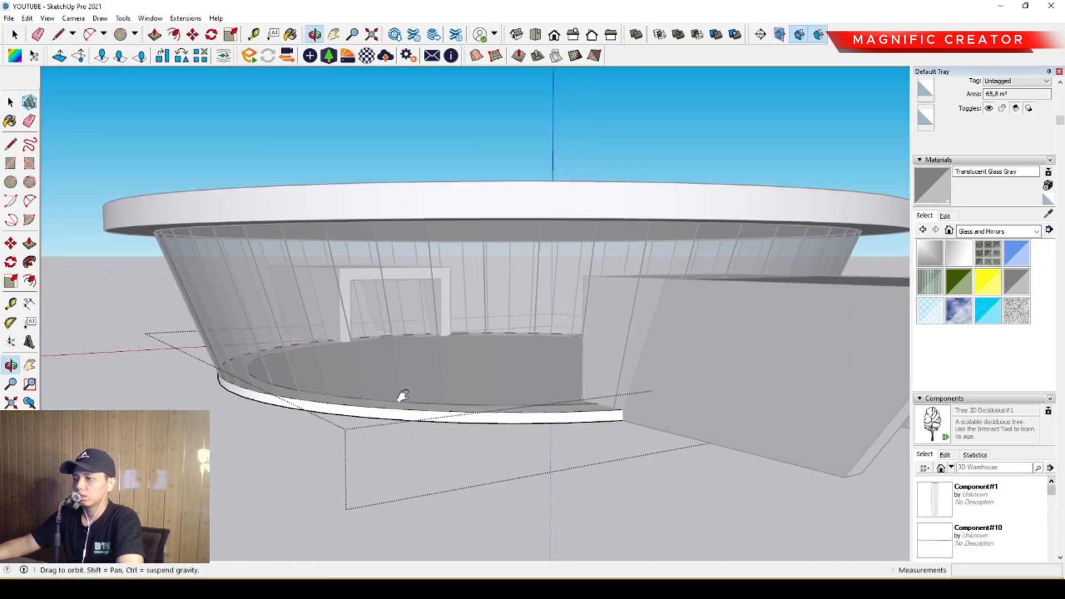
Draw a rectangle about 5070 mm wide between the portal's legs, from the front inner corner back to the facade's floor slab.
scroll(466, 395, down, 4)
middle_drag(468, 393, 357, 401)
scroll(357, 402, down, 2)
middle_drag(430, 387, 266, 414)
scroll(492, 414, up, 5)
middle_drag(492, 414, 549, 350)
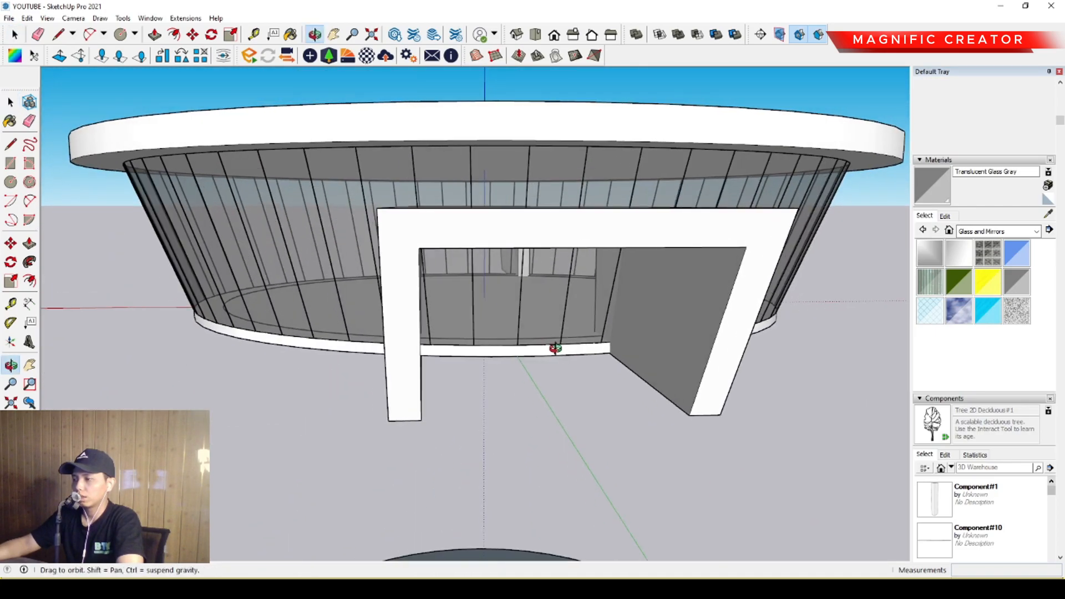
middle_drag(725, 381, 675, 409)
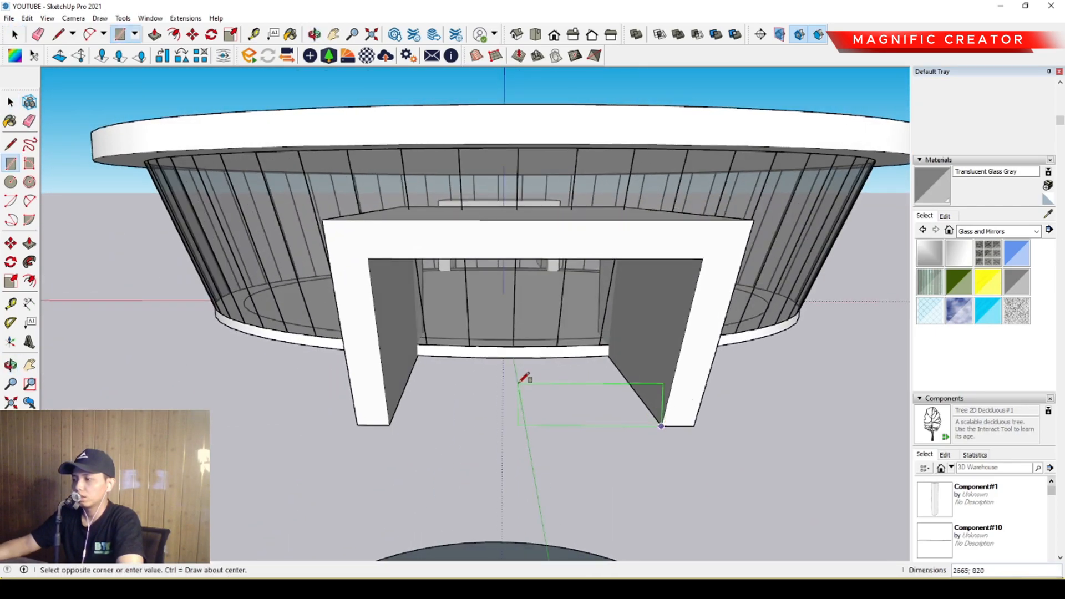
scroll(395, 367, up, 3)
scroll(389, 364, up, 4)
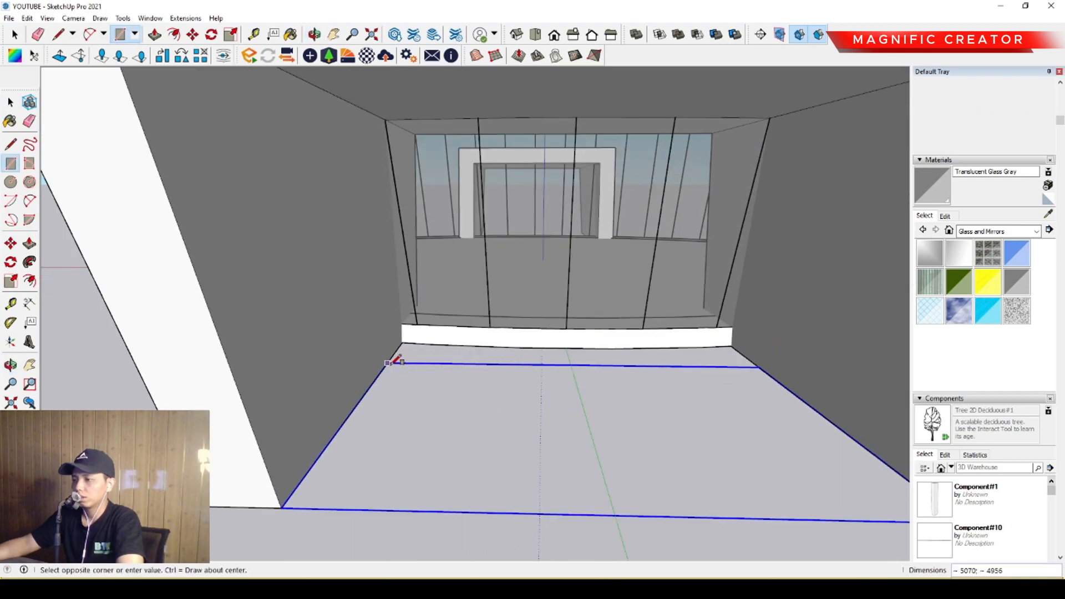
click(408, 328)
Extrude the portal's floor rectangle up 300 mm and make the resulting slab a group.
middle_drag(491, 352, 471, 335)
key(p)
click(473, 339)
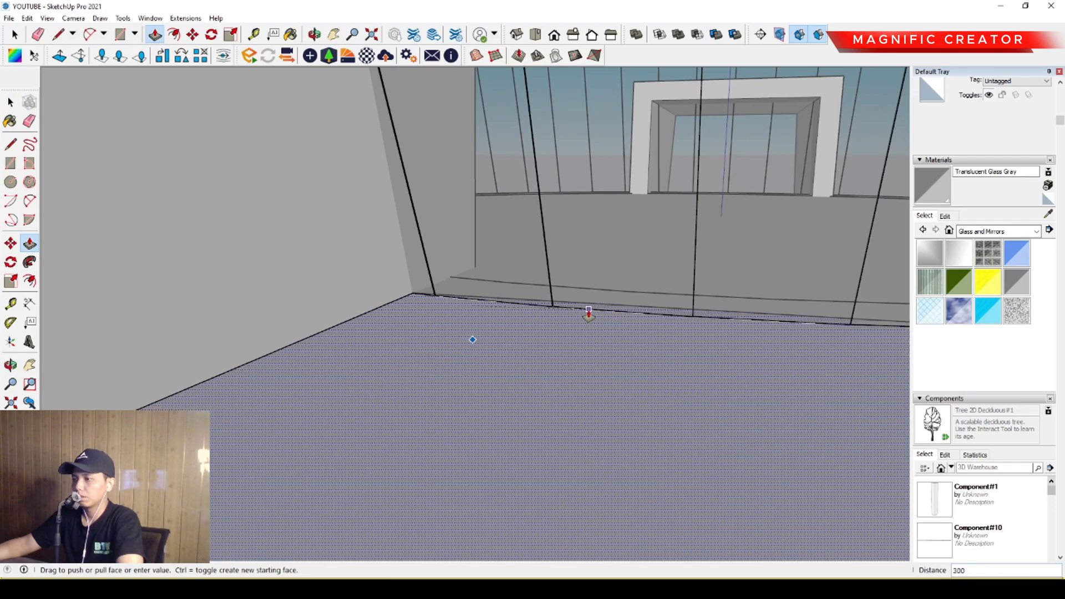
scroll(572, 320, down, 10)
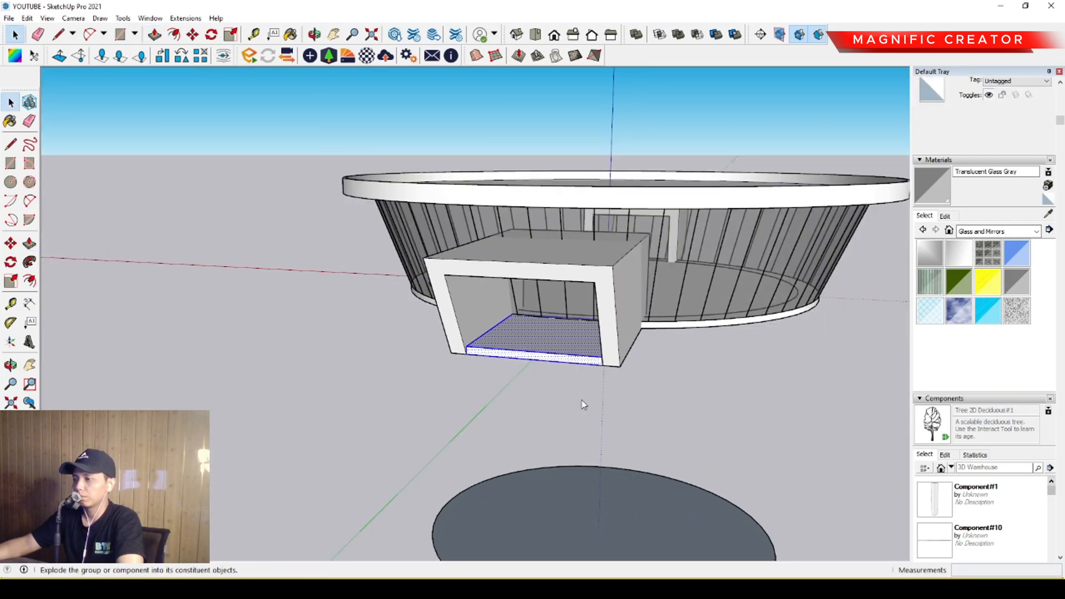
middle_drag(432, 317, 609, 383)
Copy the portal floor slab along the green axis into the opposite portal, fitting it between the side walls against the facade.
scroll(558, 391, up, 2)
click(666, 372)
key(ctrl)
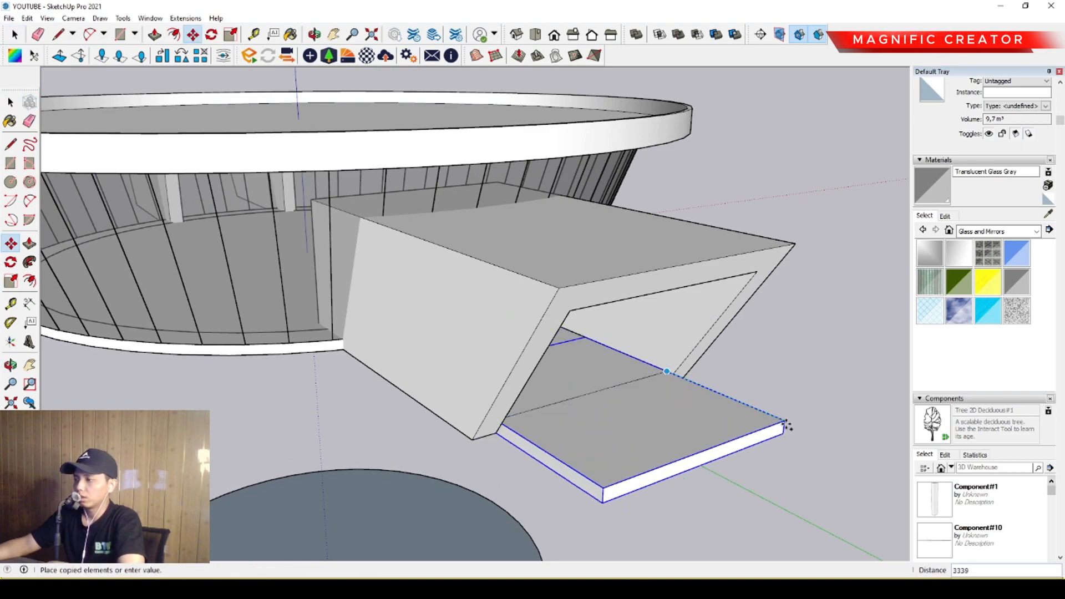
scroll(721, 394, down, 4)
middle_drag(407, 333, 721, 355)
shift+middle_drag(322, 299, 733, 333)
scroll(383, 324, up, 2)
shift+middle_drag(383, 325, 638, 300)
scroll(494, 316, up, 1)
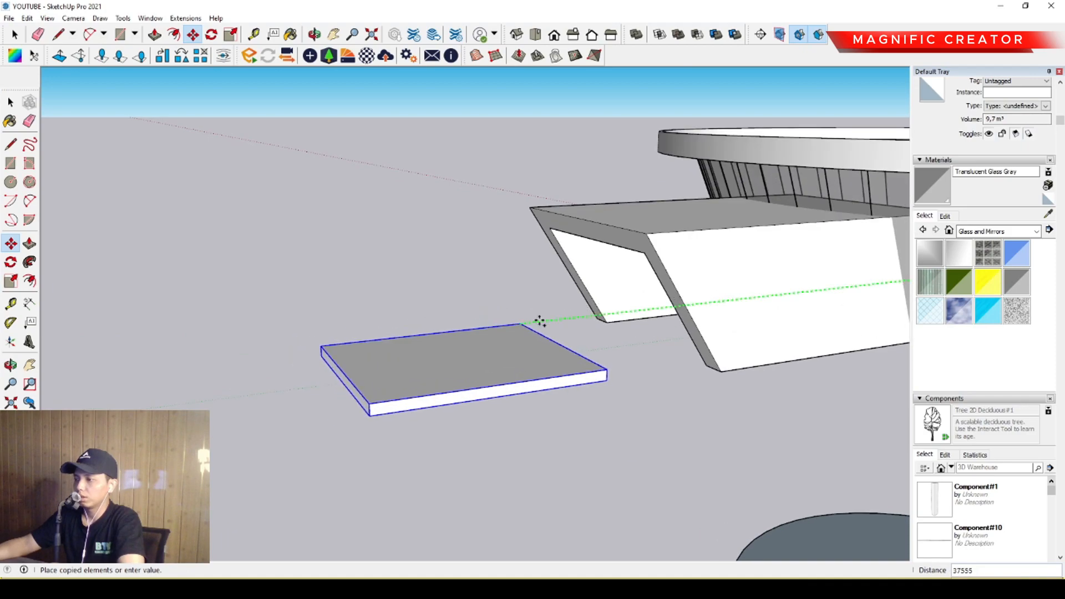
middle_drag(552, 320, 559, 351)
scroll(464, 360, up, 2)
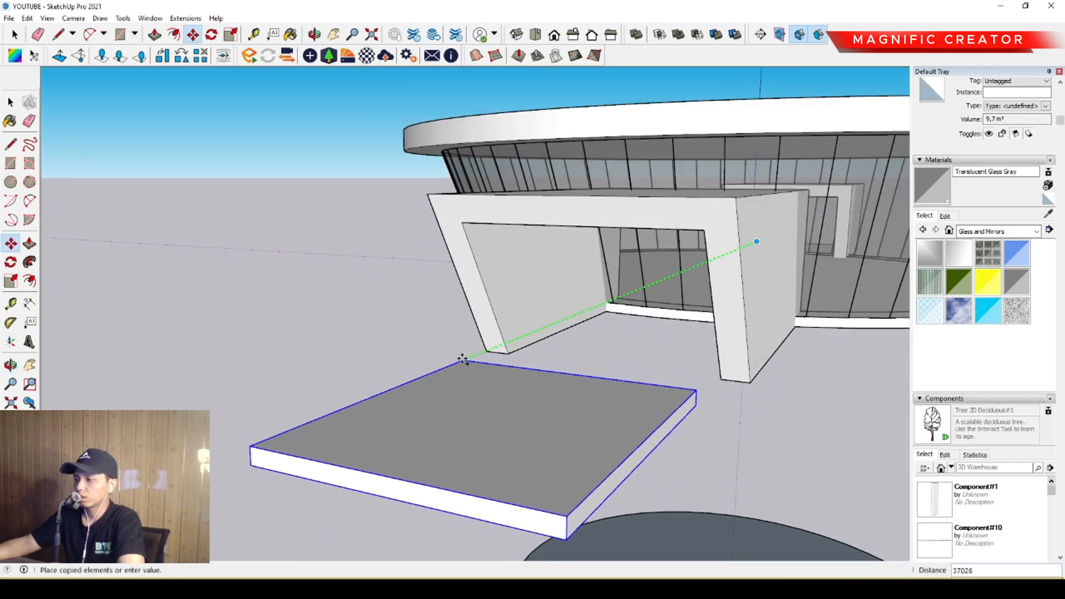
scroll(464, 359, up, 3)
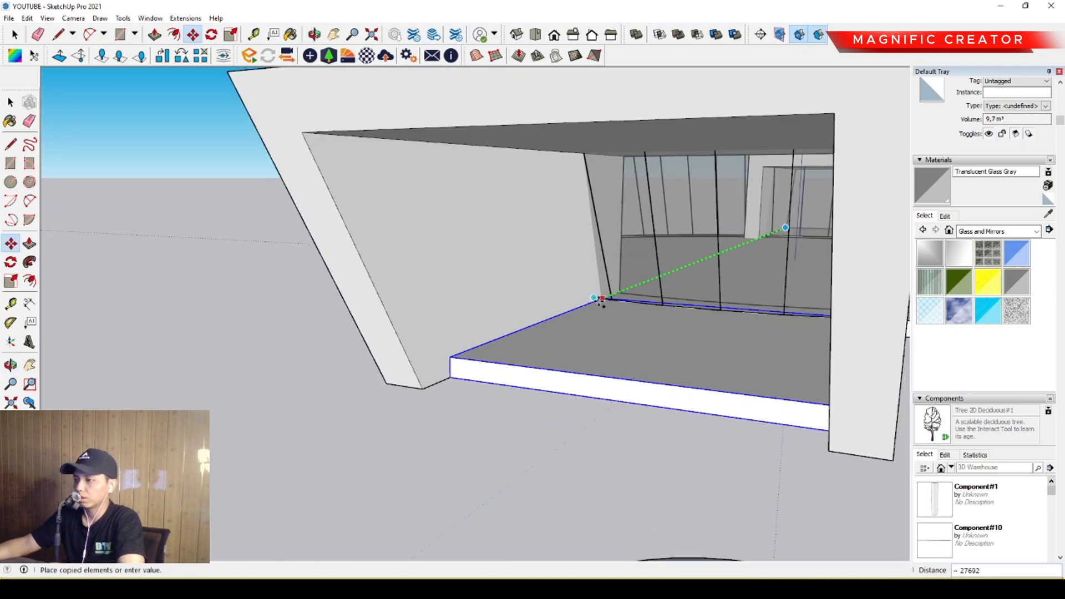
scroll(442, 357, up, 1)
click(442, 357)
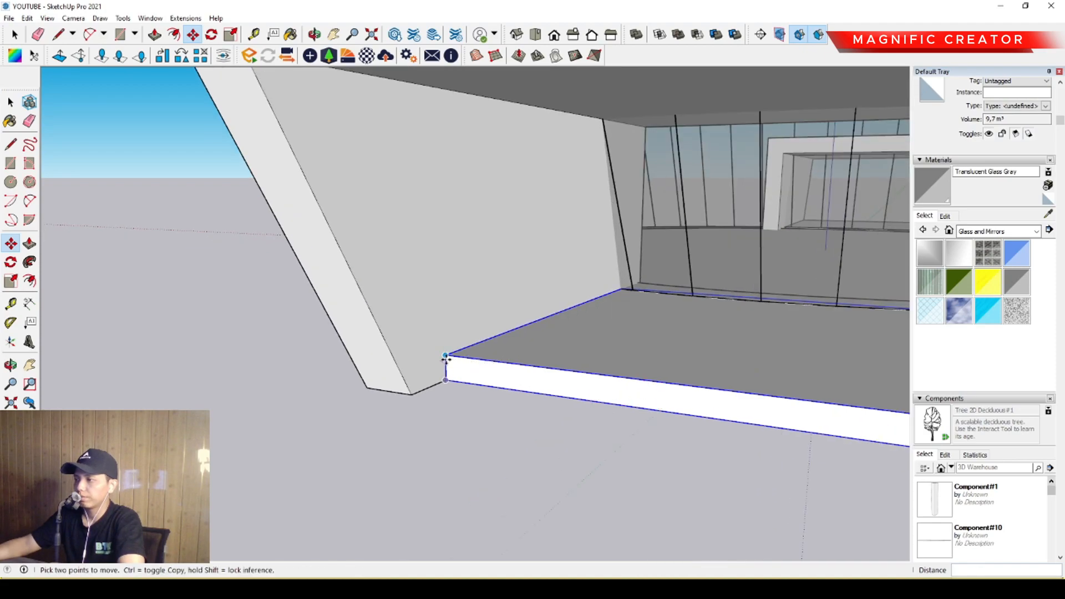
key(space)
Move the spare disc and the radial line sets beneath the building further down along the blue axis.
scroll(446, 356, down, 6)
middle_drag(446, 357, 511, 278)
scroll(522, 399, down, 1)
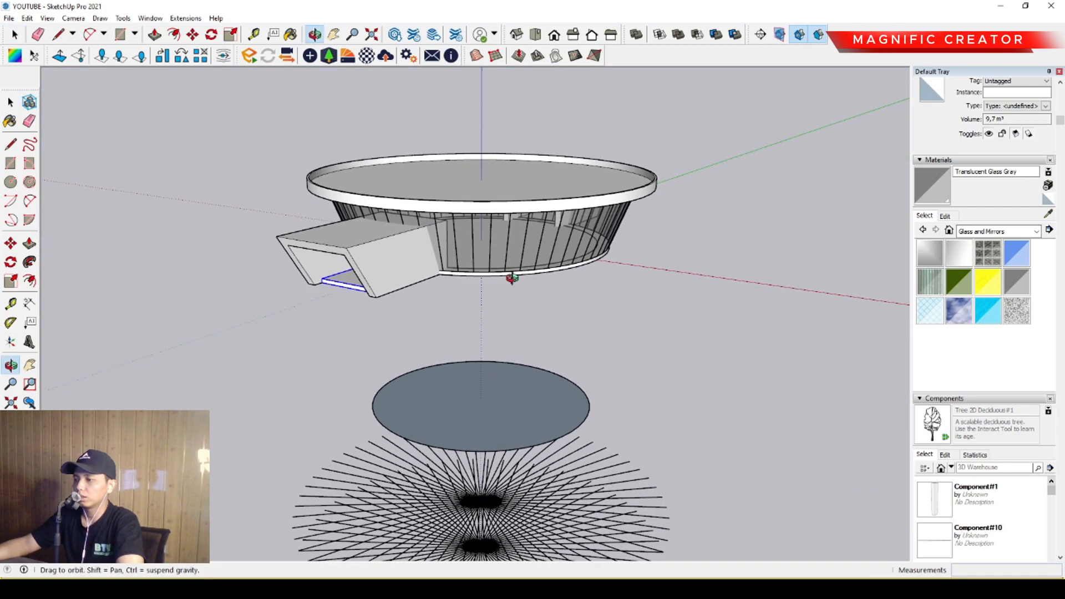
scroll(473, 323, down, 5)
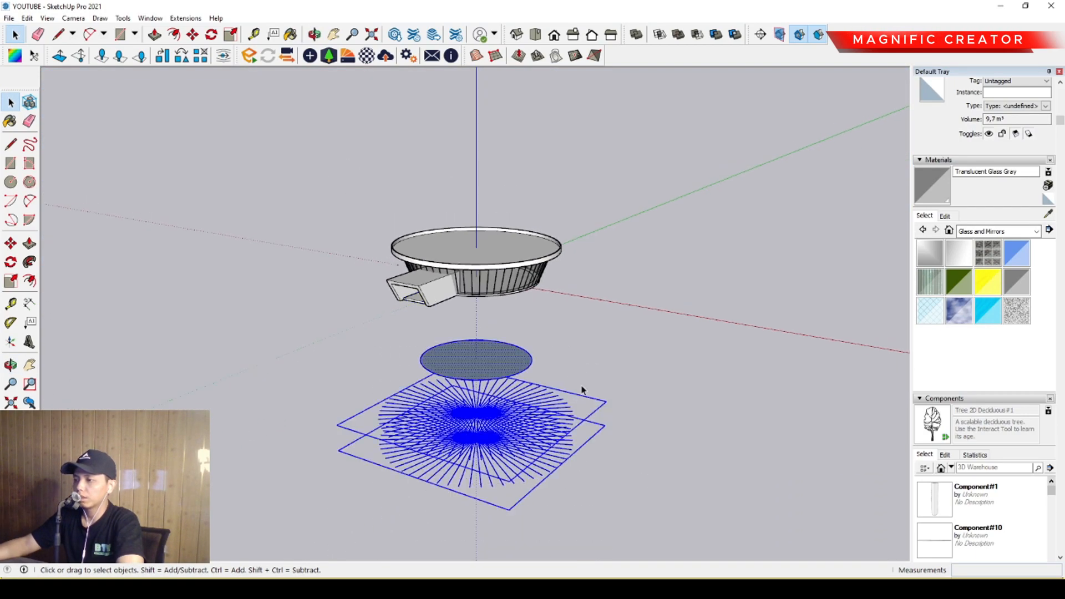
scroll(514, 375, up, 2)
middle_drag(513, 375, 516, 367)
scroll(516, 365, up, 2)
key(m)
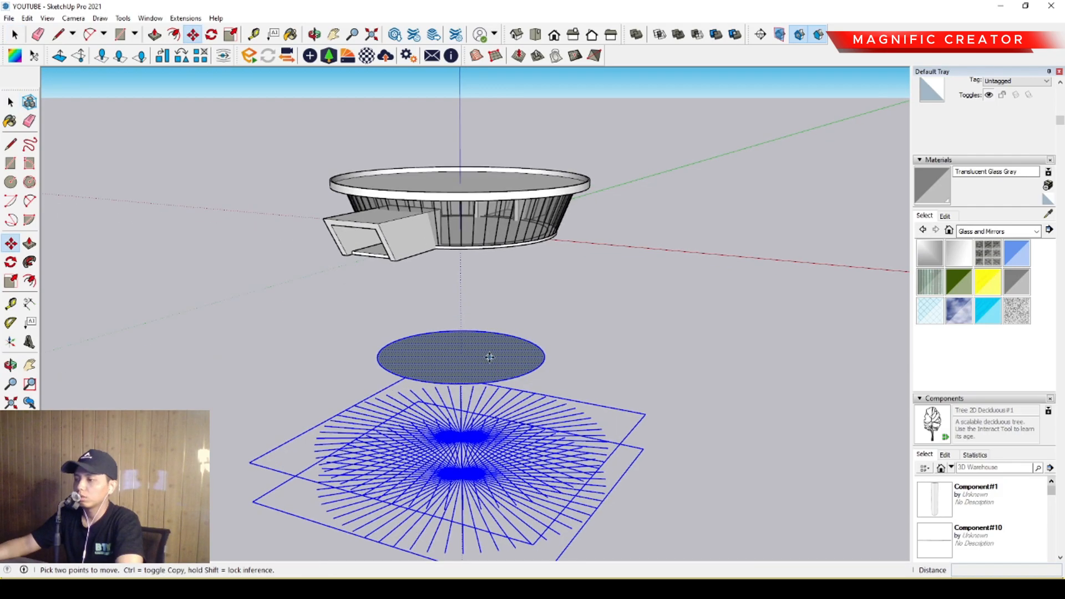
click(490, 358)
Copy the recessed circular top face from inside the roof slab group and paste it in place outside the group.
scroll(455, 191, up, 2)
middle_drag(455, 192, 481, 299)
scroll(450, 342, up, 2)
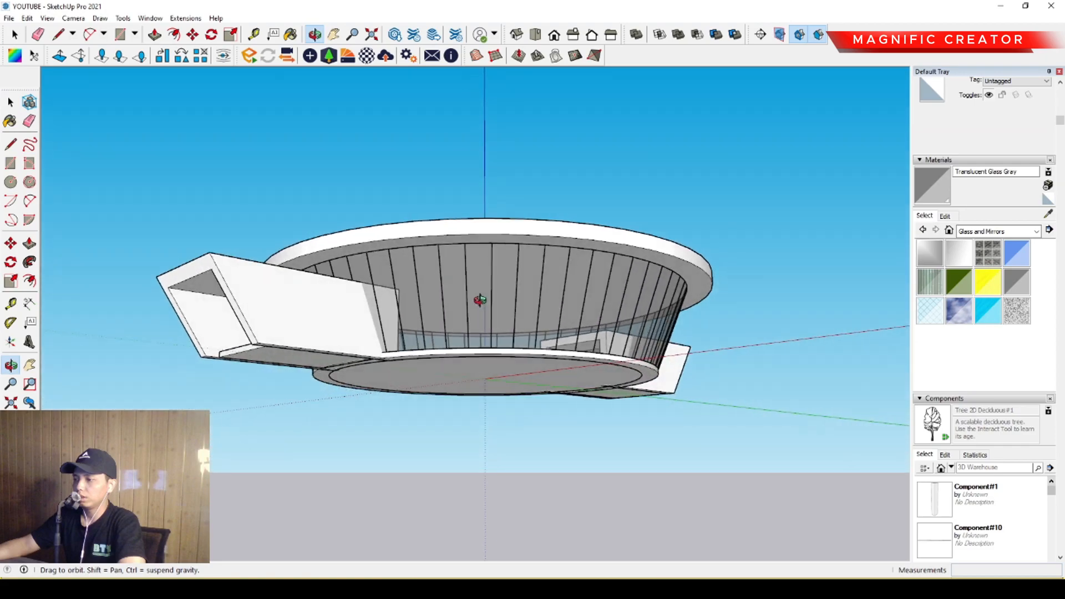
scroll(527, 346, up, 6)
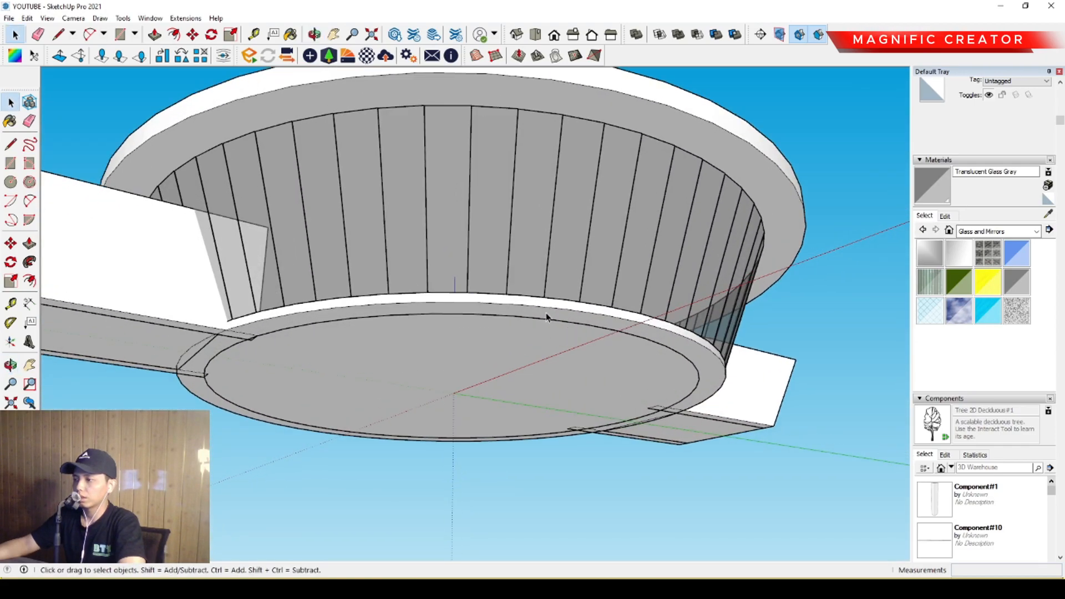
scroll(547, 317, down, 5)
middle_drag(542, 309, 538, 329)
click(627, 283)
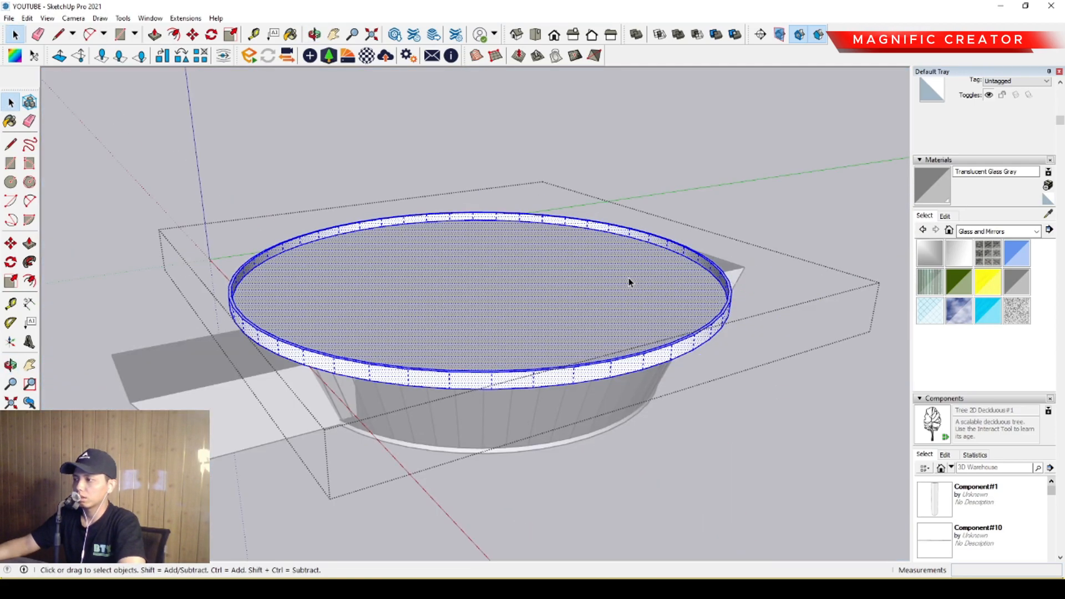
scroll(488, 297, up, 3)
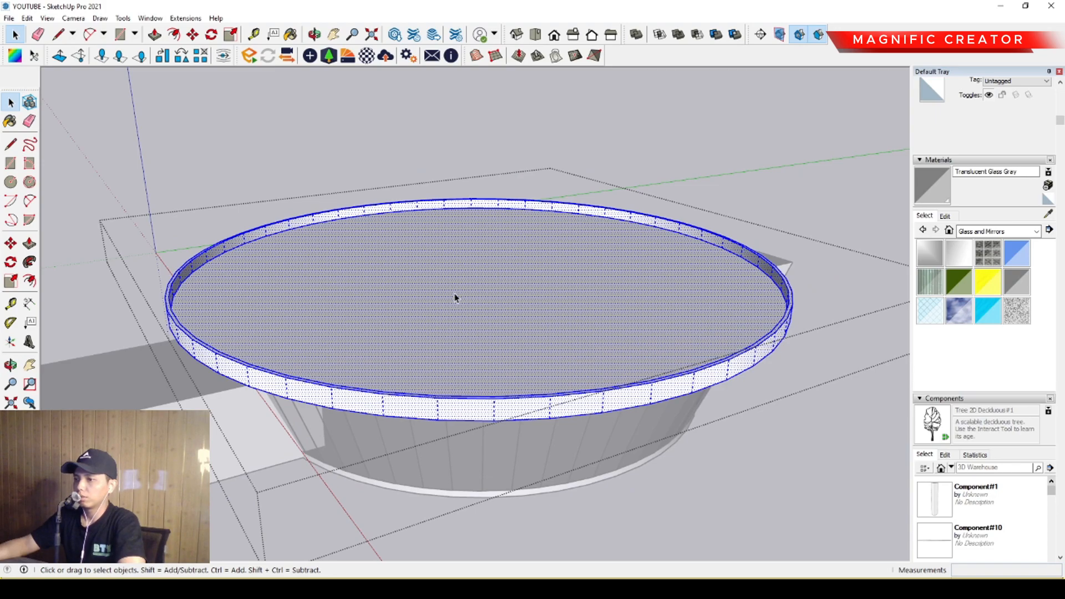
middle_drag(454, 293, 483, 300)
click(486, 266)
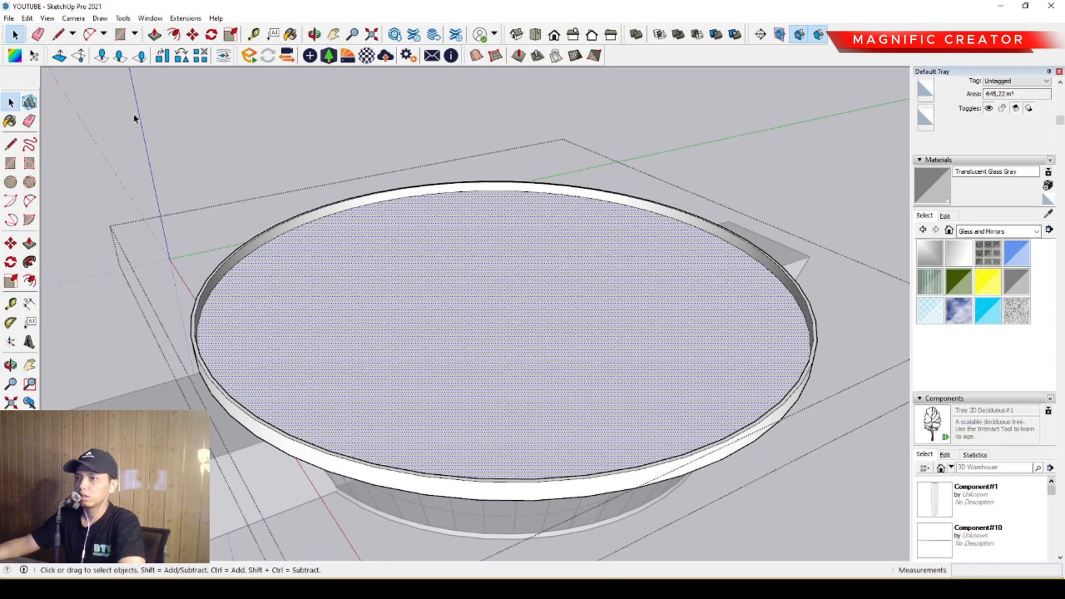
scroll(577, 211, down, 3)
click(753, 174)
scroll(550, 276, down, 1)
middle_drag(550, 276, 473, 244)
click(53, 95)
Move the pasted circular face straight down along the blue axis to below the building's floor.
scroll(497, 286, up, 1)
scroll(507, 288, up, 2)
middle_drag(507, 288, 522, 252)
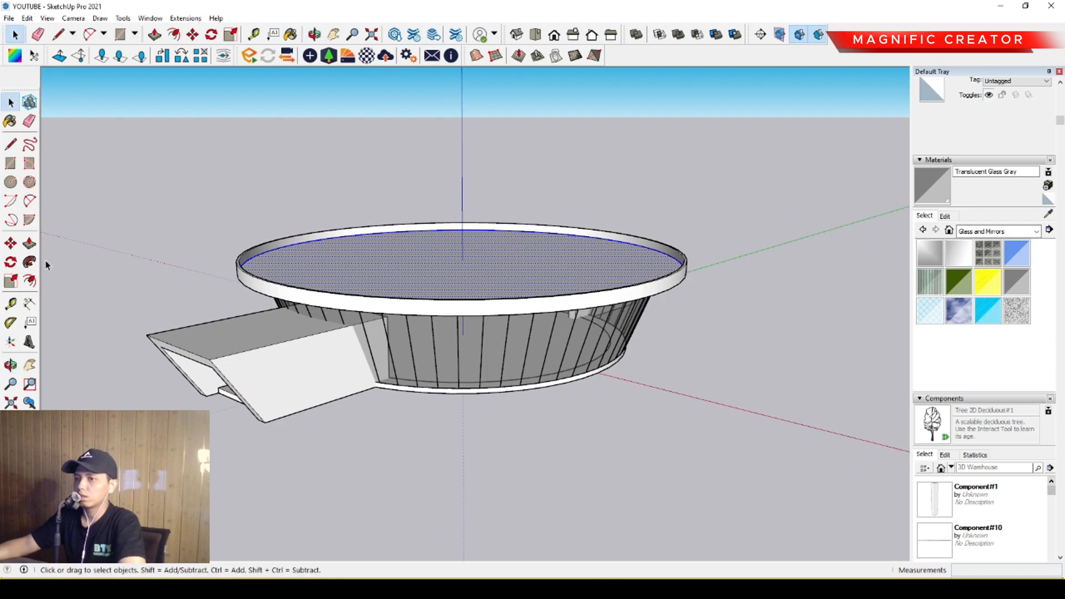
click(503, 254)
scroll(556, 333, down, 1)
scroll(581, 347, up, 2)
middle_drag(582, 347, 557, 302)
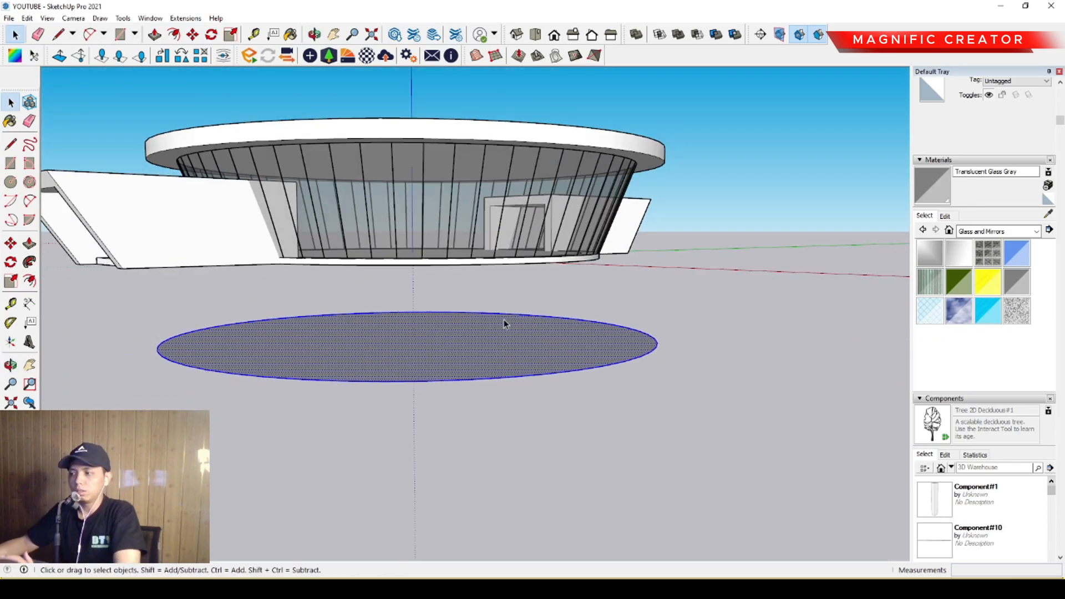
Offset the edge of the disc below the building outward by about 10 m.
middle_drag(488, 348, 445, 342)
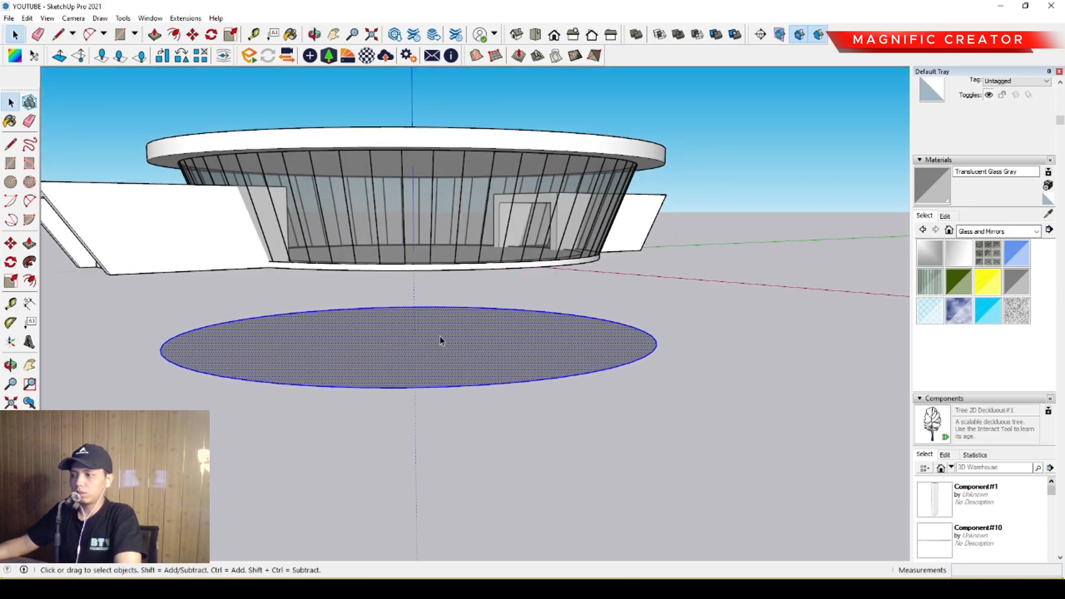
middle_drag(385, 267, 484, 352)
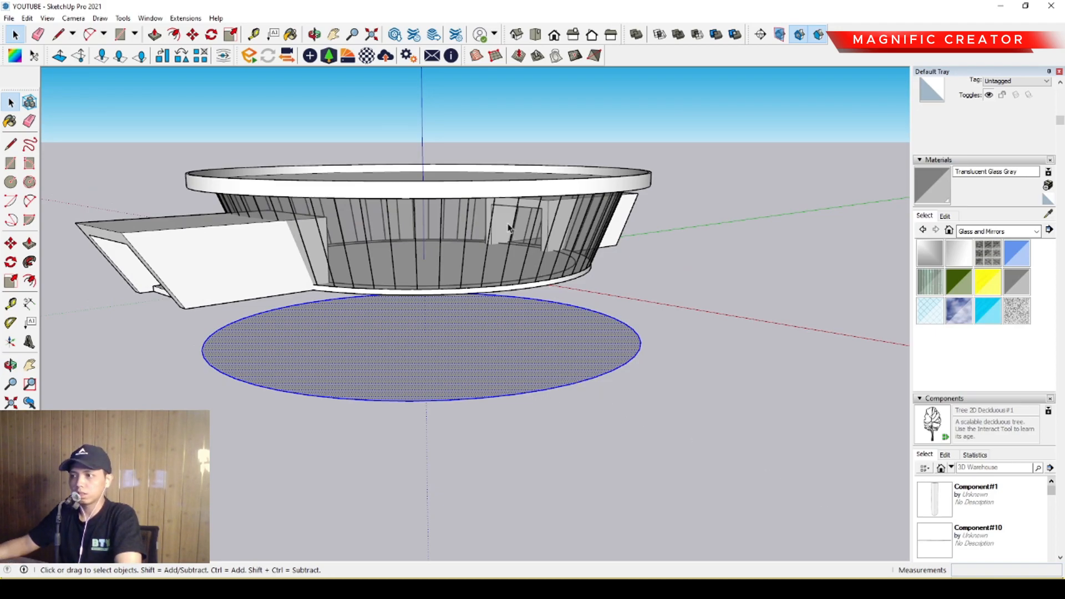
middle_drag(514, 280, 591, 368)
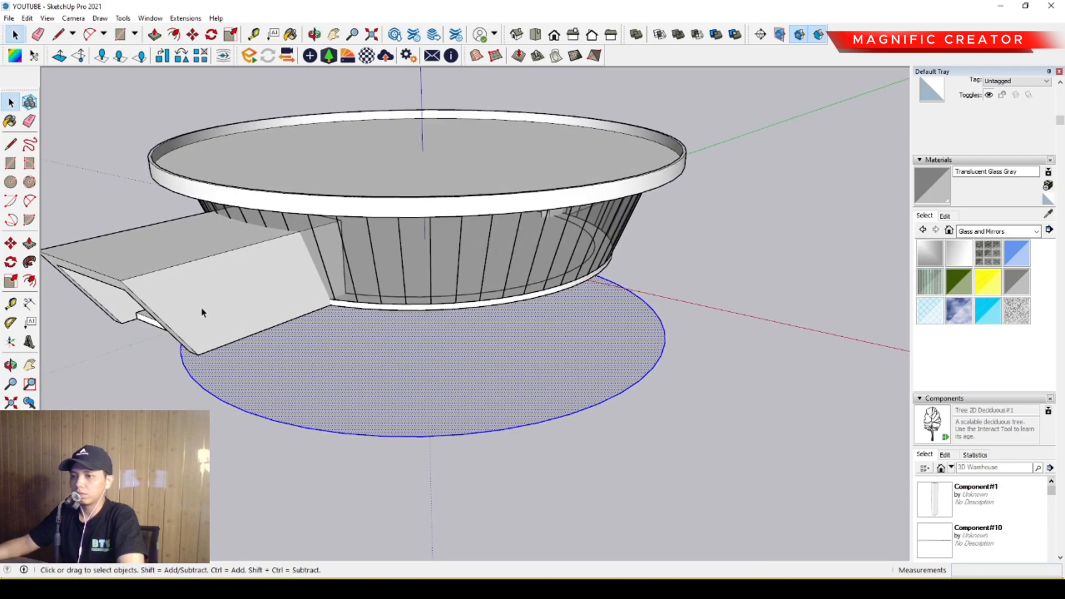
scroll(650, 337, down, 2)
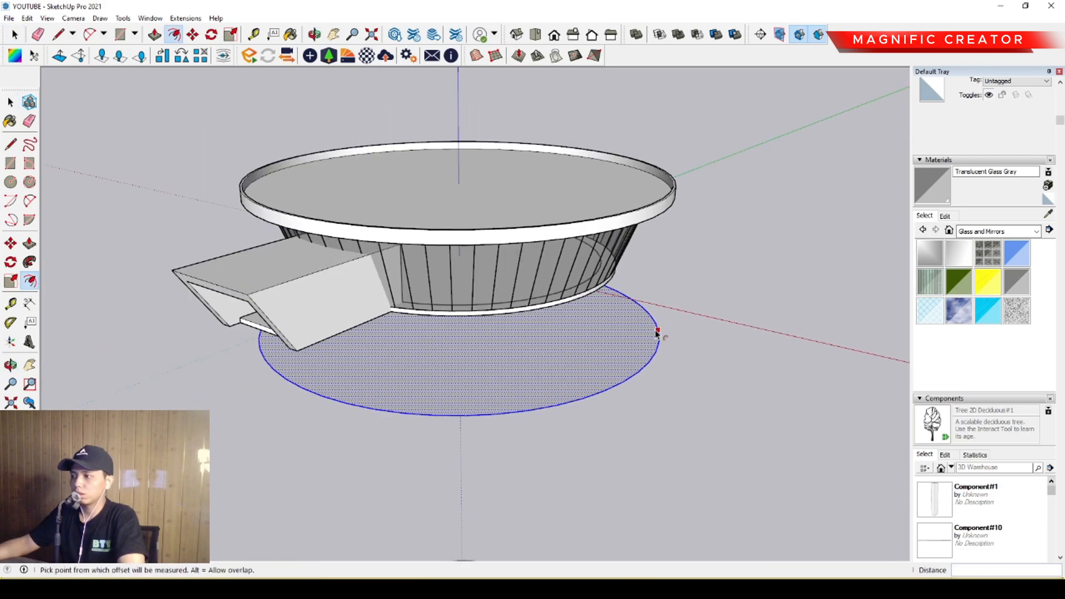
scroll(722, 350, down, 3)
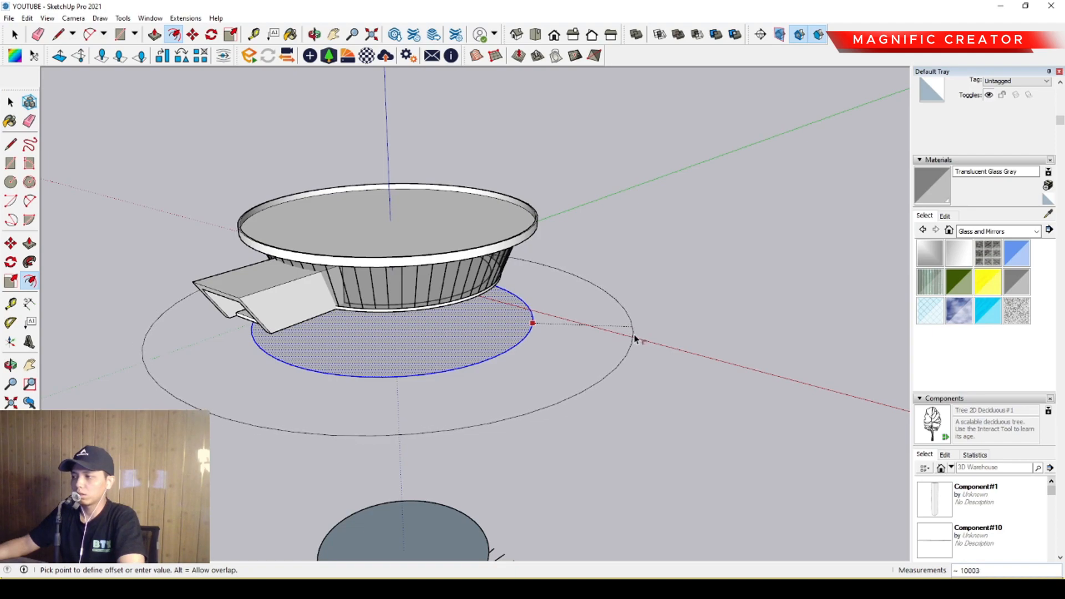
click(634, 339)
key(space)
Offset the new ring's outer edge outward twice, forming a large outer circle and a smaller middle circle.
middle_drag(631, 333, 605, 327)
scroll(497, 352, down, 3)
click(594, 322)
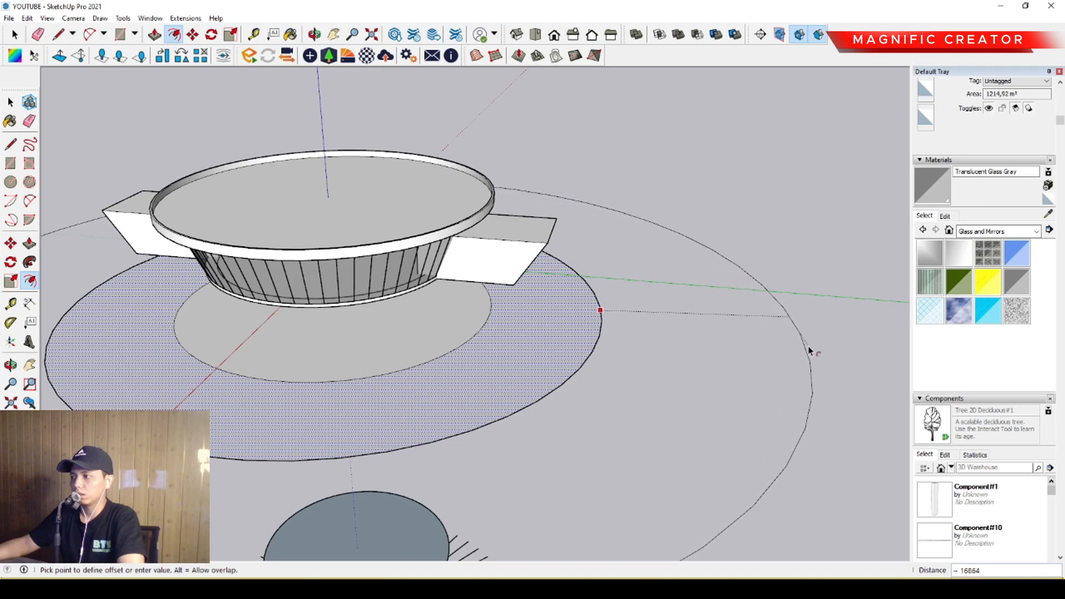
click(808, 346)
key(space)
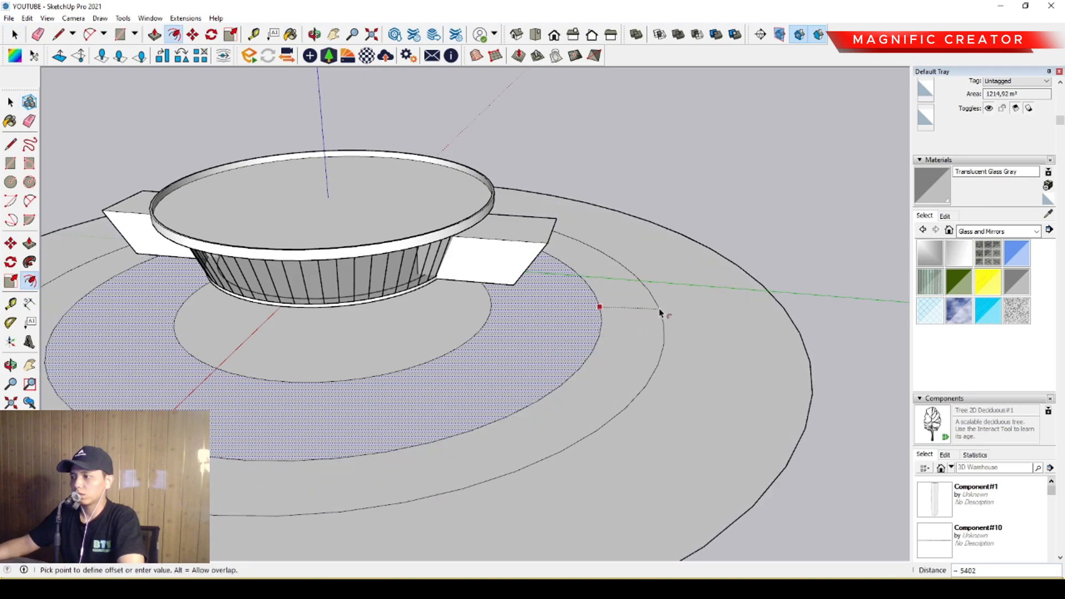
Erase the innermost circle edge so the original disc and its first ring merge into one face.
mouse_move(643, 342)
middle_down()
mouse_move(527, 292)
mouse_move(558, 326)
mouse_move(530, 283)
mouse_move(506, 331)
mouse_move(578, 335)
mouse_move(566, 341)
mouse_move(586, 308)
middle_up()
key(e)
click(507, 331)
Try to extrude the merged disc vertically about 4750 mm up to the base of the entrance portal.
key(p)
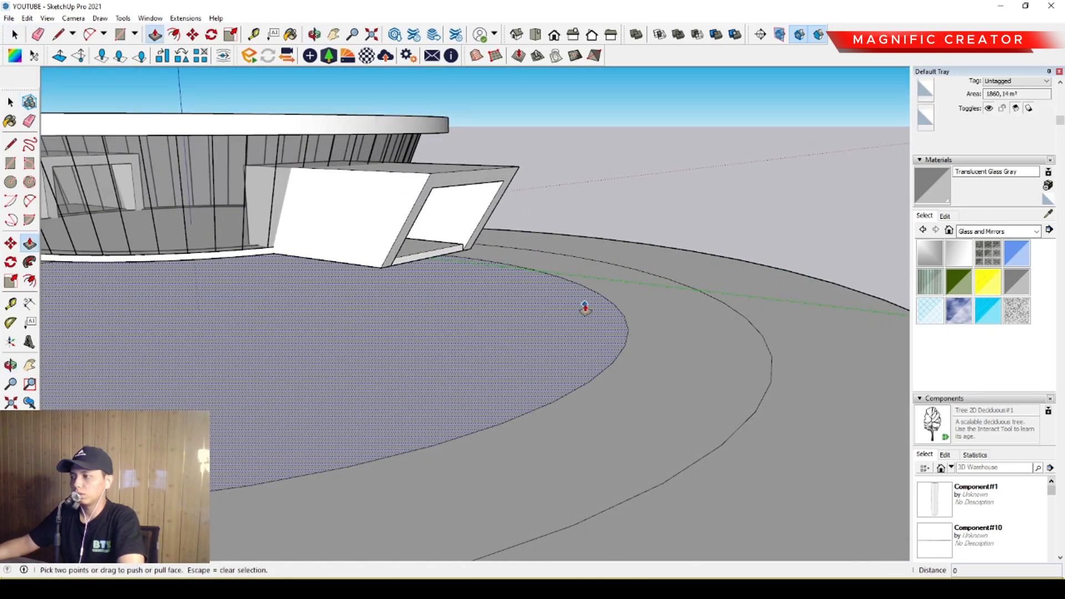
click(585, 308)
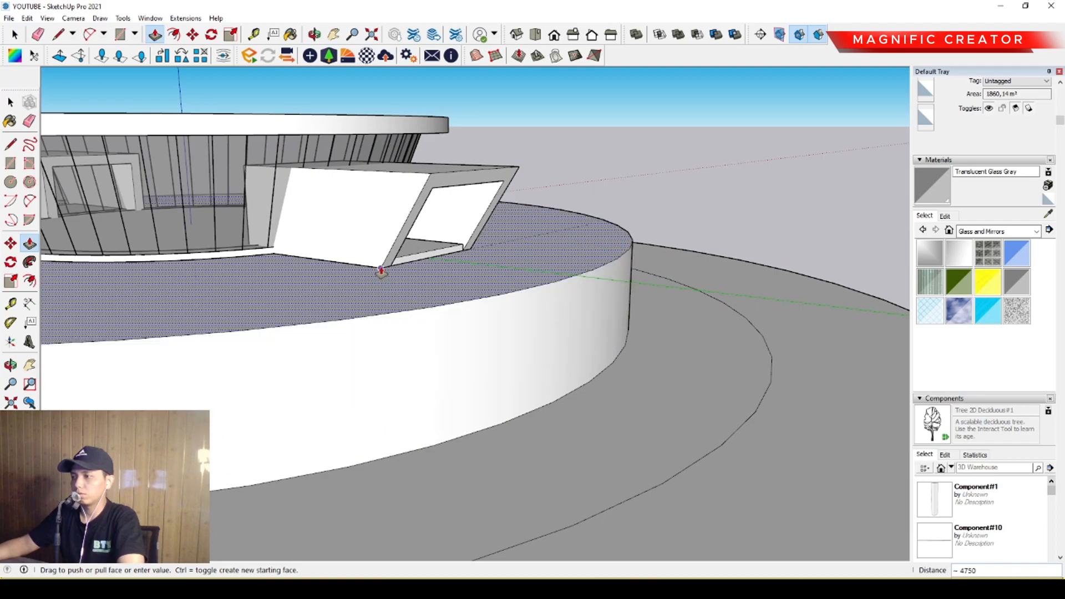
click(380, 270)
key(space)
Move the merged disc's circular edge up about 4750 mm along the blue axis to the portal's base, forming a sloped mound.
scroll(540, 304, down, 3)
click(583, 349)
scroll(583, 348, up, 2)
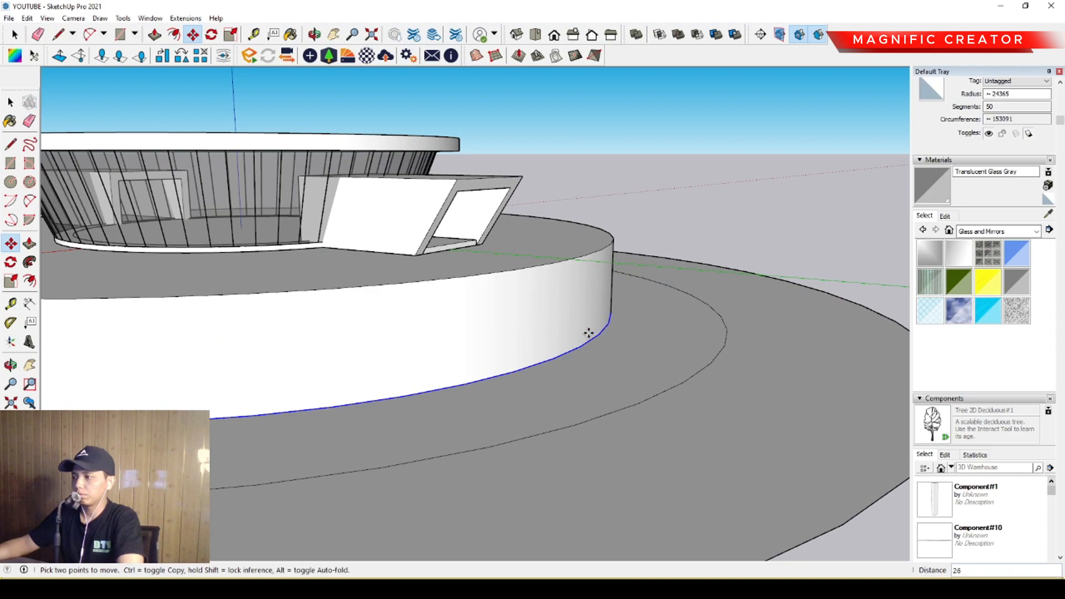
click(576, 257)
key(space)
Offset the outer edge of the flat ring around the mound outward by about 16.7 m.
scroll(561, 322, down, 4)
shift+middle_drag(561, 322, 703, 311)
scroll(590, 306, down, 3)
scroll(523, 315, up, 2)
click(623, 329)
key(f)
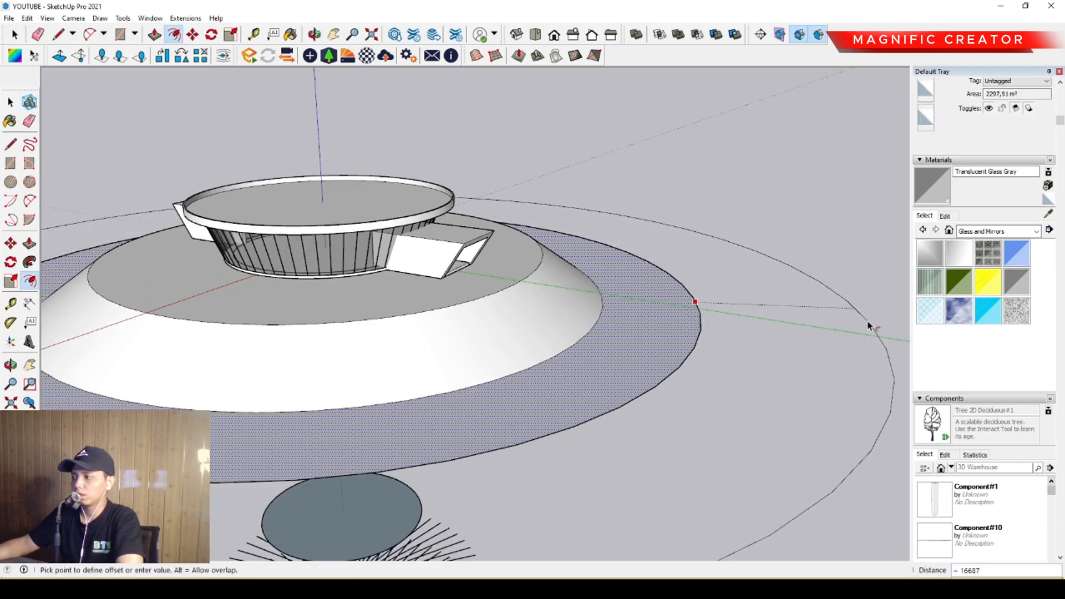
click(868, 325)
key(space)
middle_drag(837, 338, 717, 322)
click(743, 324)
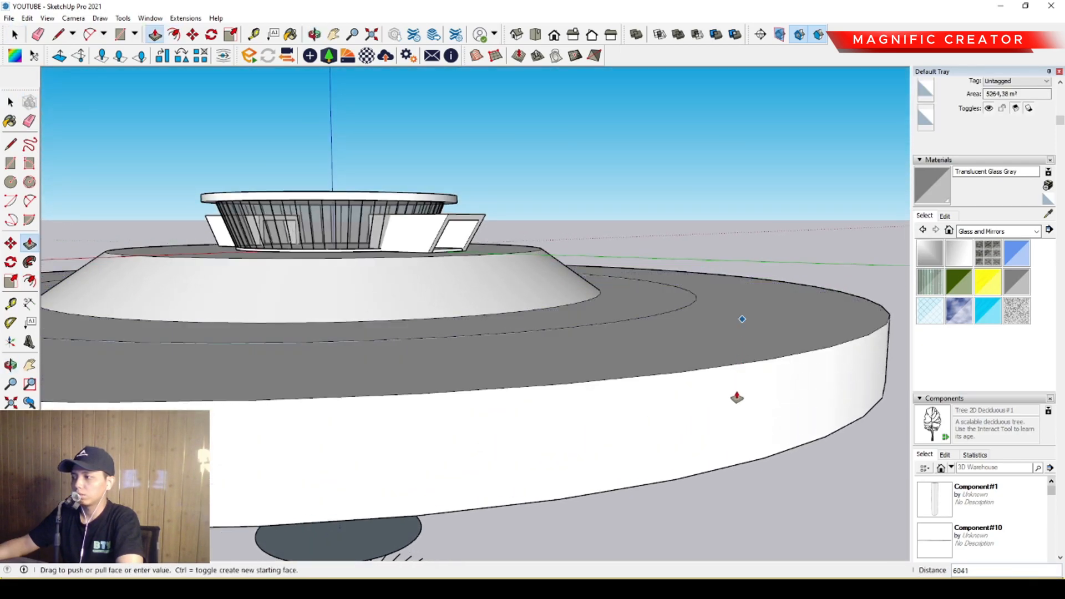
key(space)
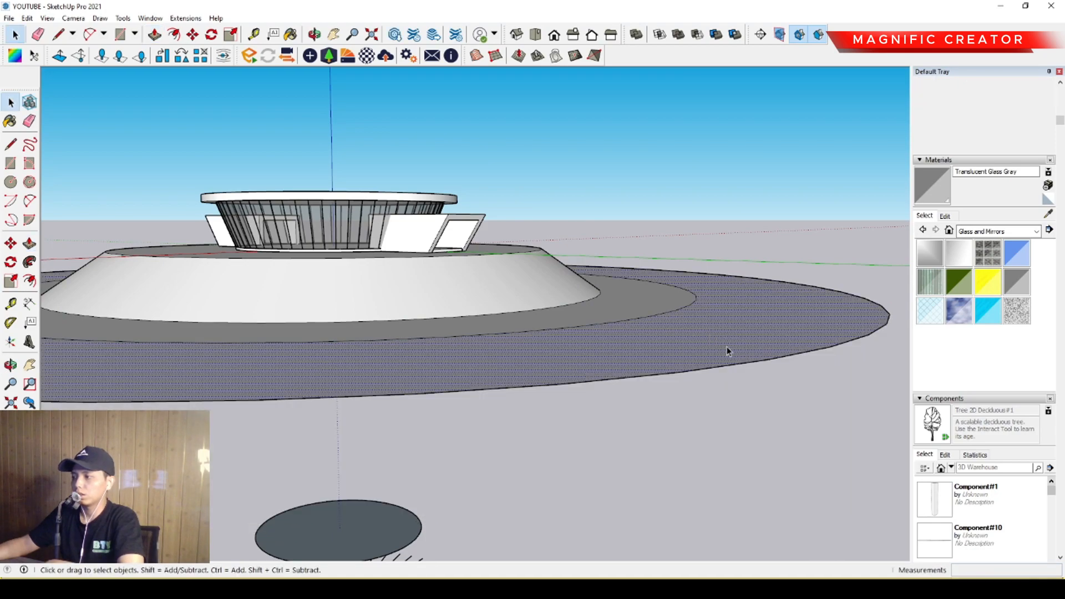
click(721, 347)
click(733, 366)
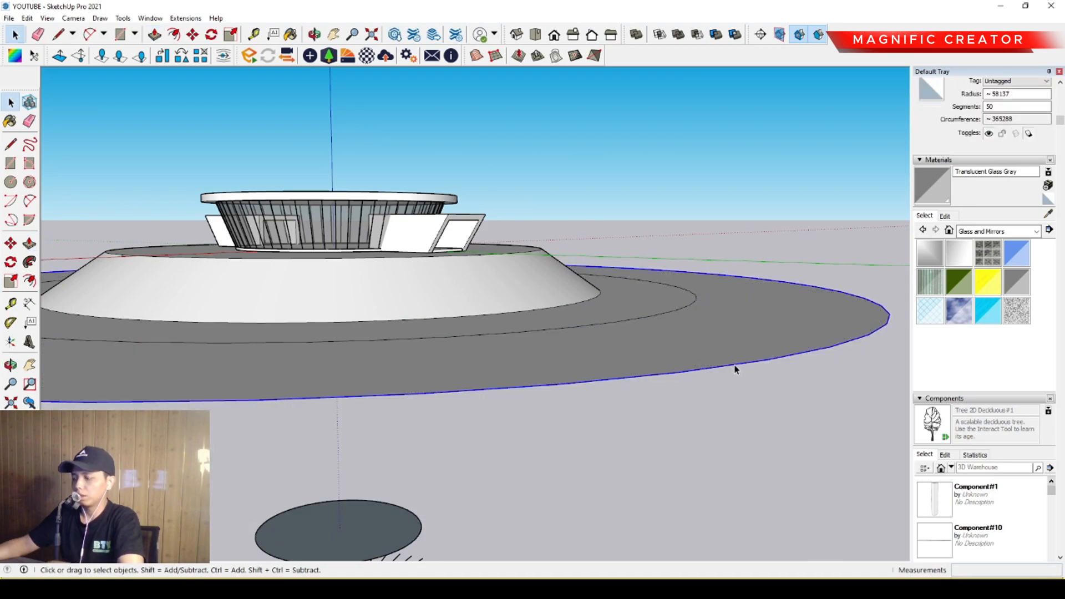
click(741, 363)
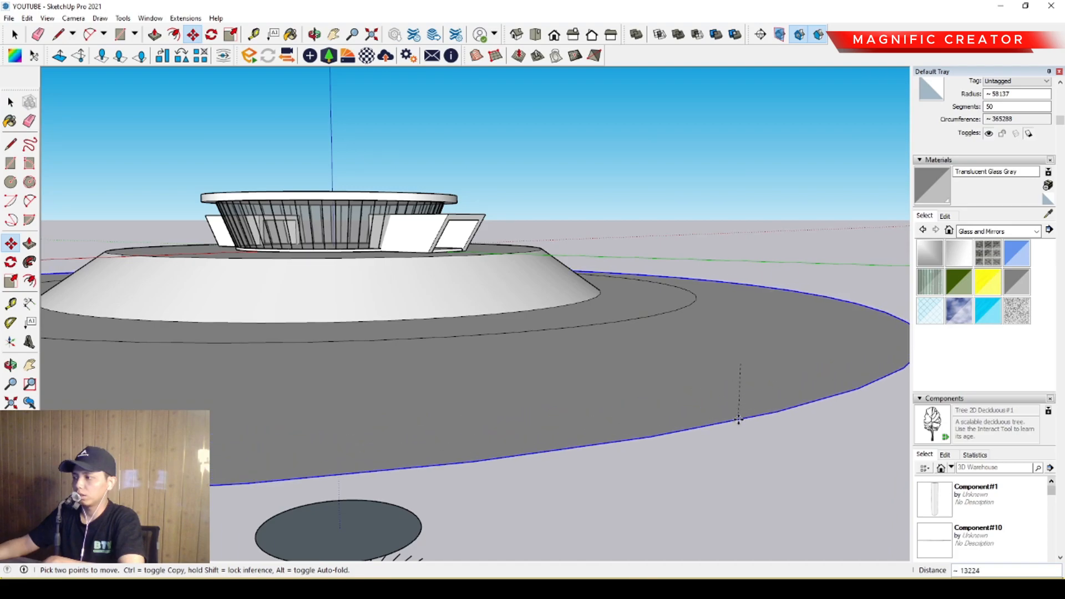
key(ctrl)
key(ctrl)
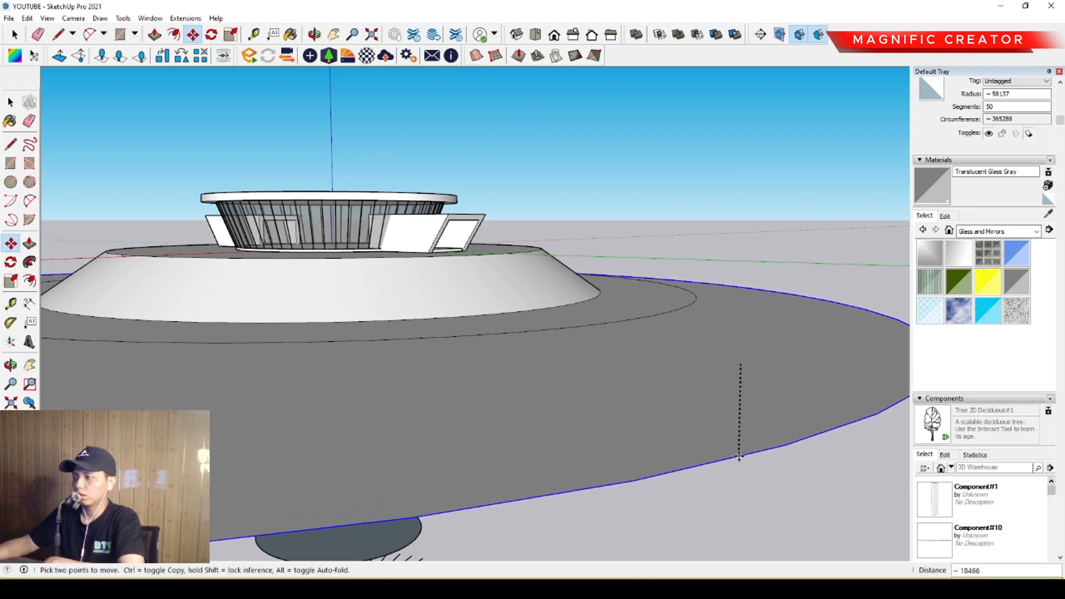
key(space)
Delete the outermost flat ring around the mound.
scroll(593, 339, down, 3)
middle_drag(593, 339, 575, 366)
key(Delete)
Extrude the remaining flat ring around the mound downward by about 5.7 m.
scroll(541, 333, up, 1)
middle_drag(542, 334, 633, 294)
key(p)
drag(636, 292, 645, 400)
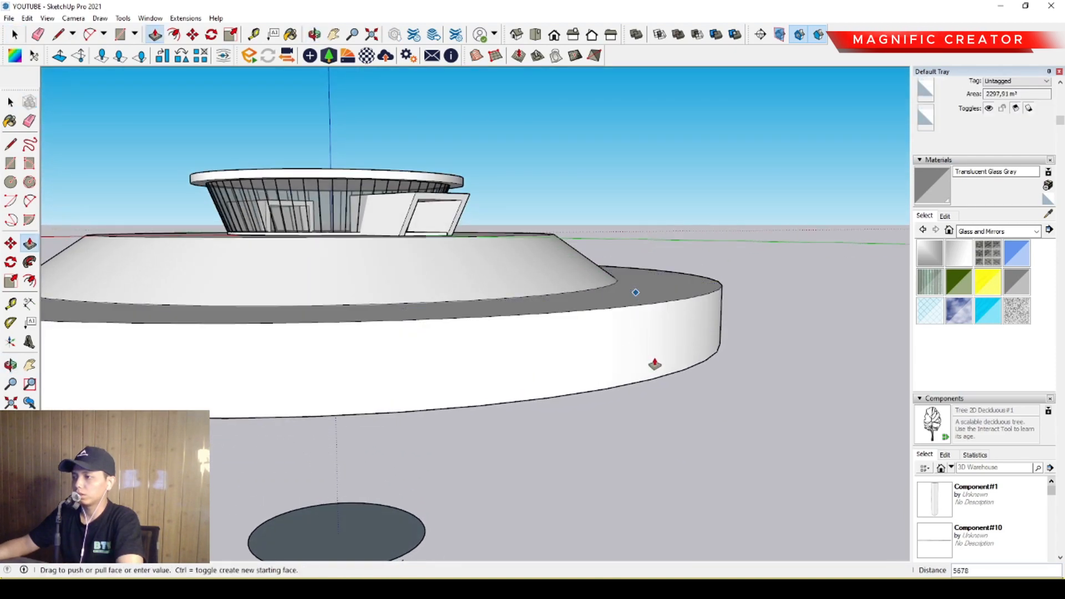
key(space)
Offset the extruded ring's bottom edge outward and raise the inner bottom circle to the ring's top, forming an outer slope.
middle_drag(589, 358, 587, 302)
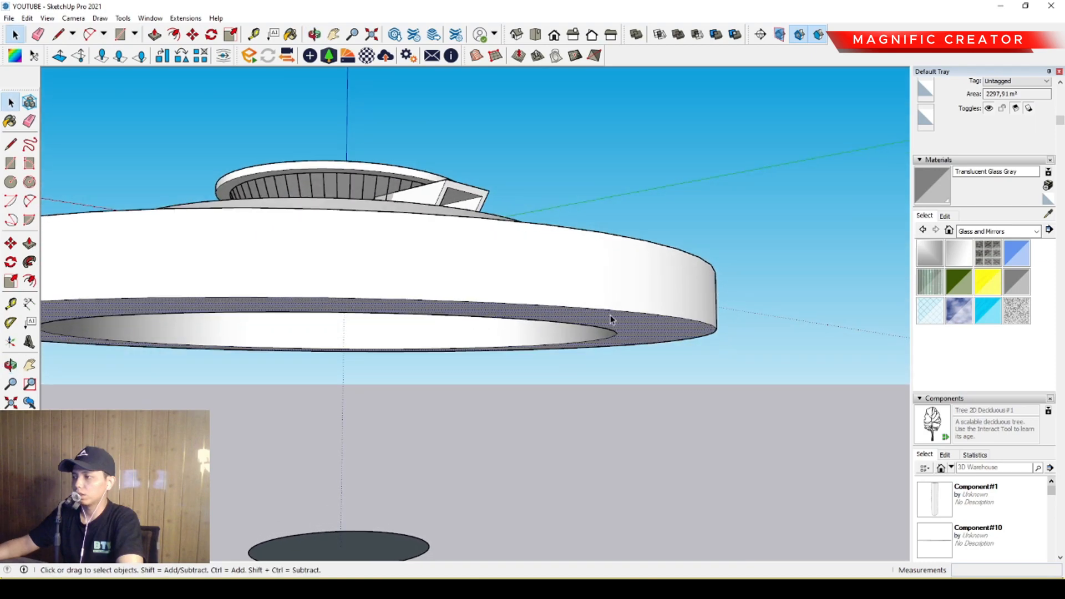
click(754, 294)
key(space)
middle_drag(689, 291, 690, 371)
click(690, 361)
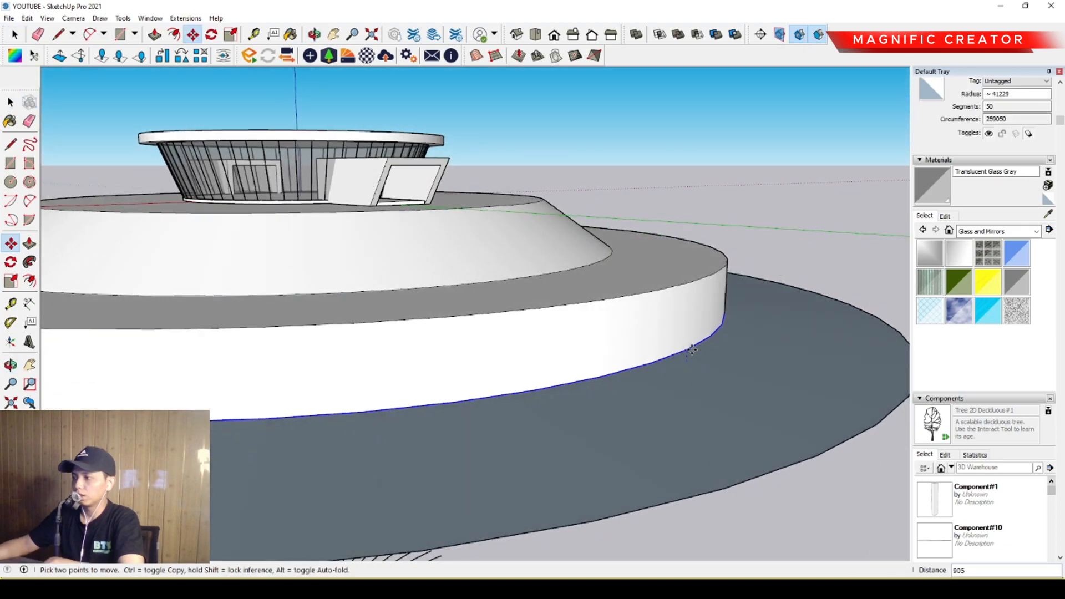
middle_drag(650, 299, 627, 434)
Offset the edge of the mound's top face inward by about 2 m to create a narrow border ring.
middle_drag(387, 344, 574, 344)
scroll(544, 338, up, 2)
scroll(574, 344, down, 1)
middle_drag(722, 306, 663, 346)
click(663, 346)
scroll(694, 341, up, 1)
middle_drag(755, 319, 688, 366)
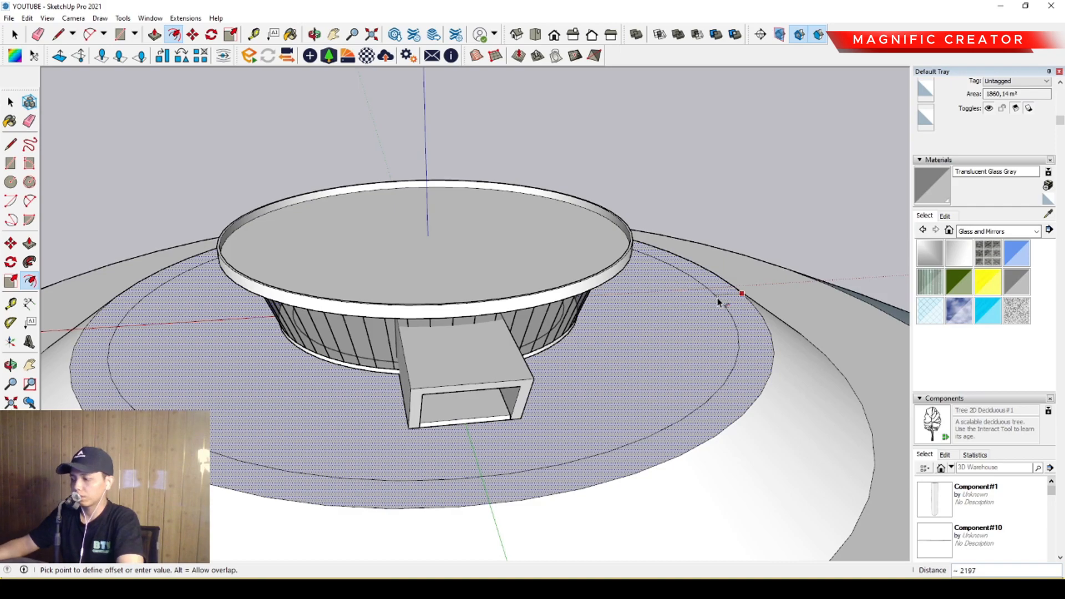
key(Return)
key(space)
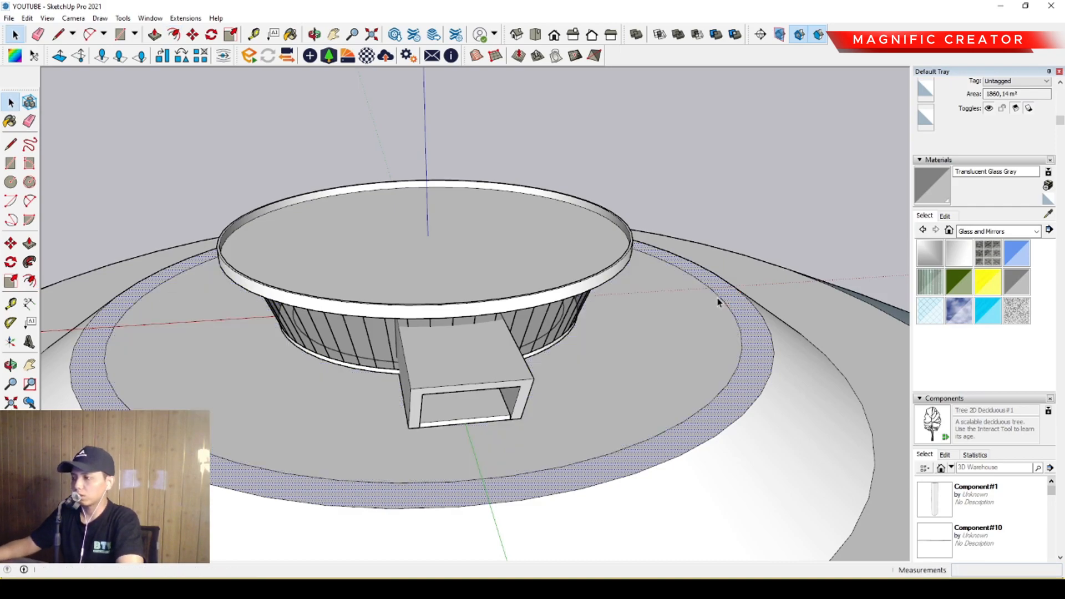
Paint the narrow border ring on the mound's top with Vegetation Grass from the landscaping materials.
scroll(461, 382, down, 3)
middle_drag(451, 384, 535, 320)
scroll(613, 371, down, 1)
middle_drag(614, 372, 671, 340)
scroll(514, 354, up, 2)
shift+middle_drag(515, 354, 595, 383)
scroll(584, 357, up, 1)
scroll(672, 356, up, 1)
shift+middle_drag(672, 355, 686, 370)
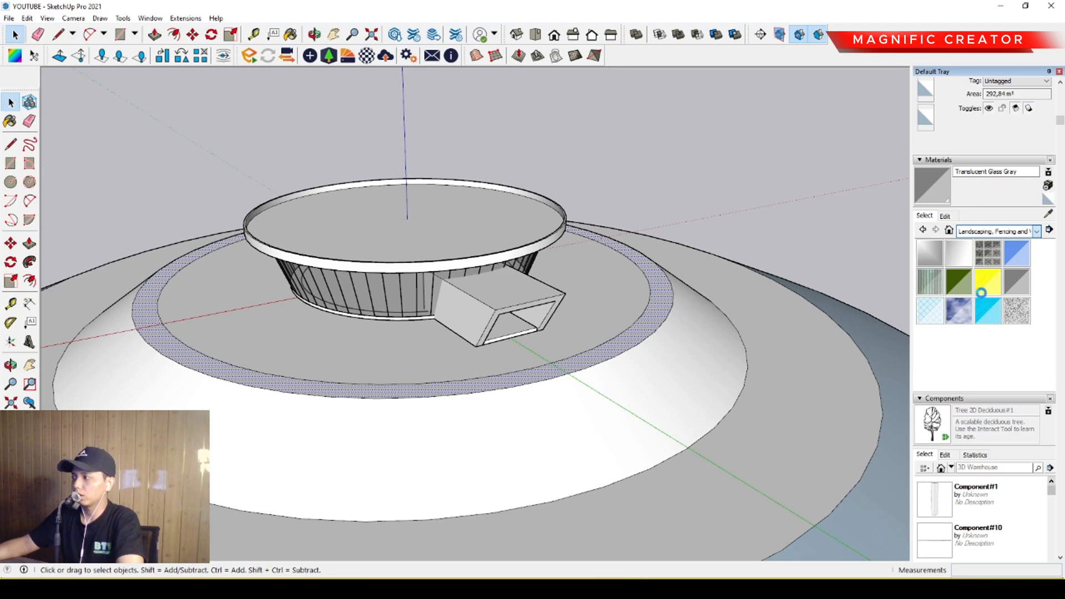
scroll(988, 310, down, 3)
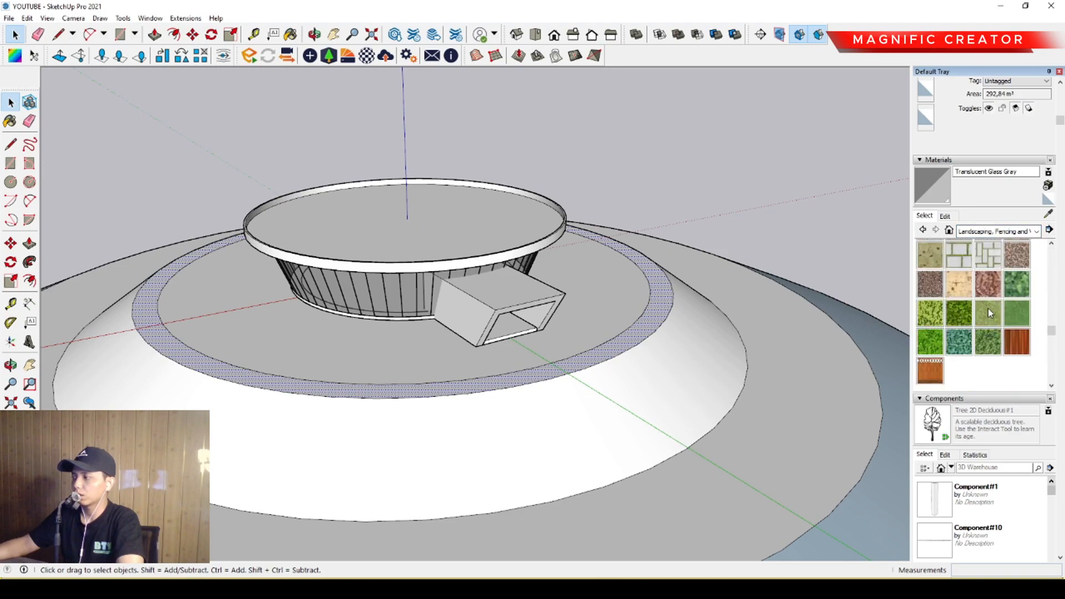
click(988, 313)
click(637, 332)
Paint the mound's slope and the outer slope below the flat ring with Vegetation Grass.
scroll(637, 333, down, 2)
click(654, 389)
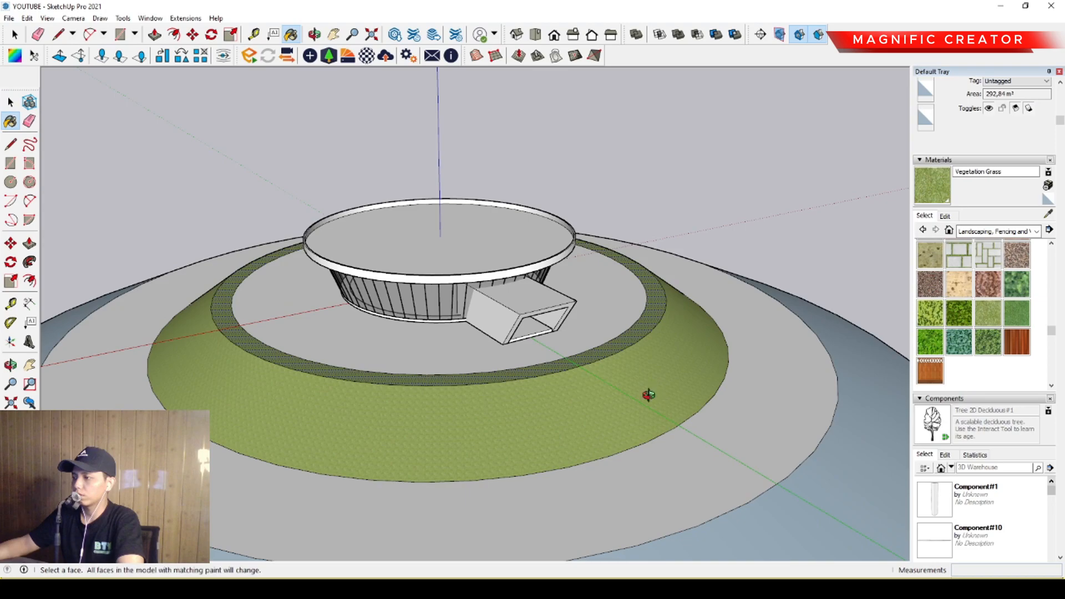
middle_drag(657, 393, 606, 326)
scroll(606, 327, down, 3)
click(753, 416)
Paint the plaza surface around the building with Pavers Flagstone Gray.
scroll(590, 364, up, 3)
shift+middle_drag(590, 364, 638, 399)
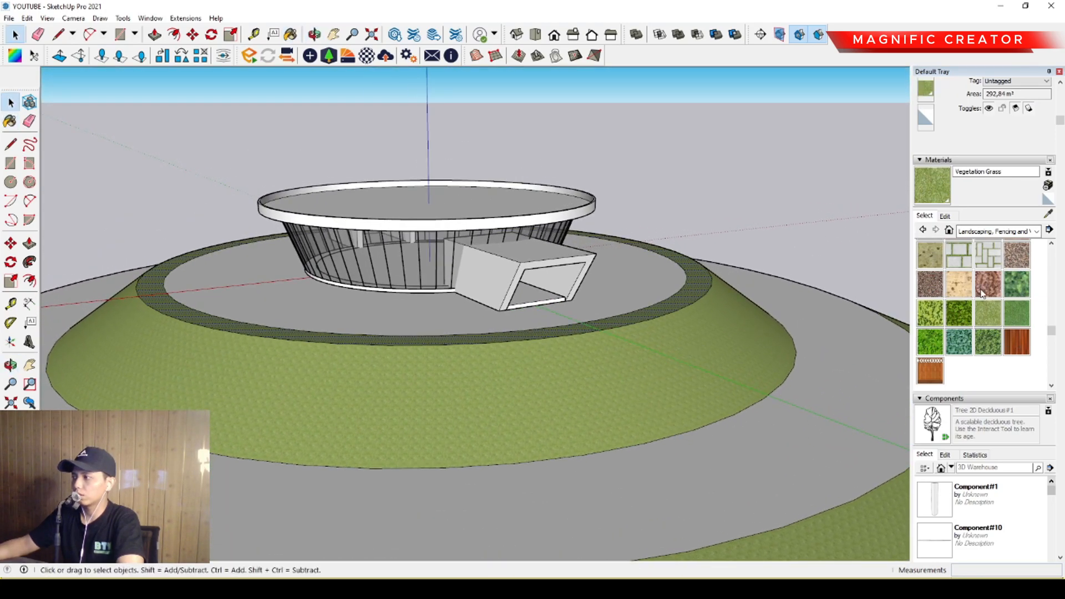
scroll(985, 289, up, 6)
scroll(950, 330, down, 3)
click(930, 360)
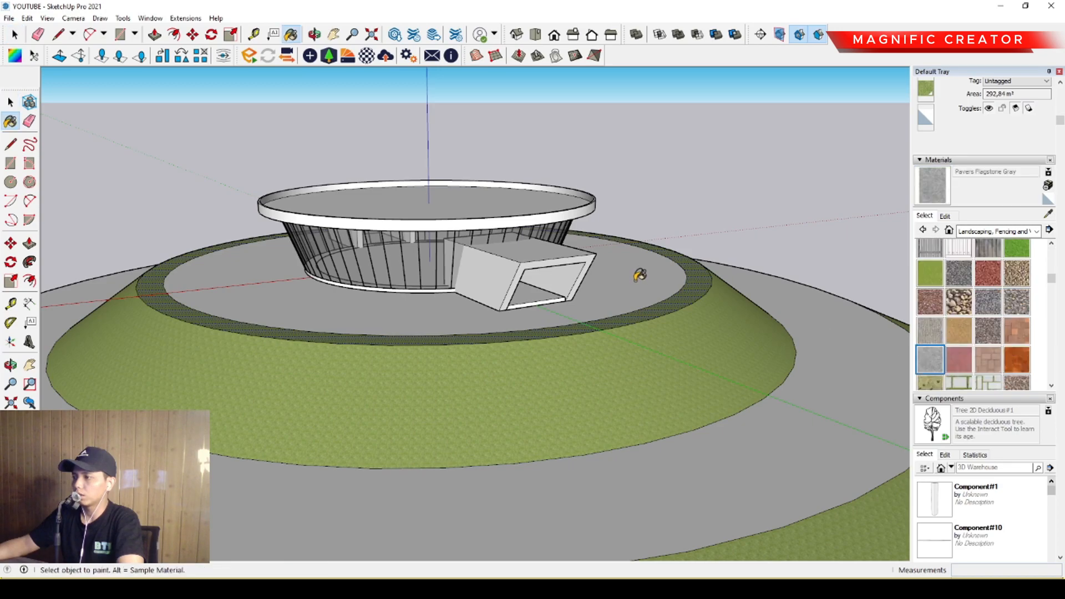
click(642, 276)
scroll(641, 283, up, 3)
mouse_move(641, 289)
middle_down()
mouse_move(629, 397)
mouse_move(635, 315)
middle_up()
key(space)
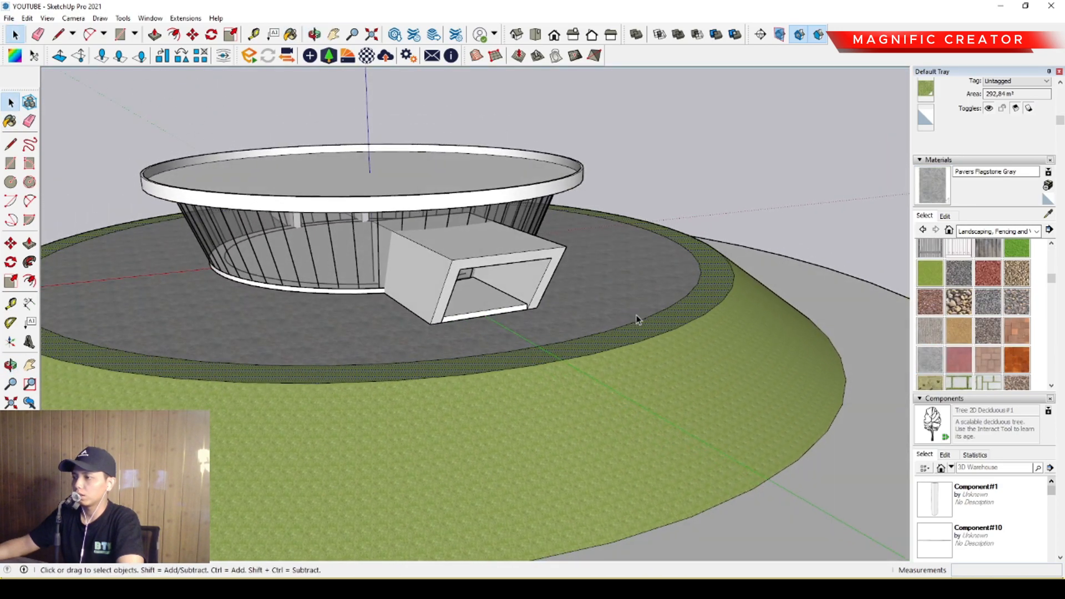
Try Pavers Herringbone Brick on the plaza surface around the building.
click(960, 360)
click(605, 272)
mouse_move(602, 268)
middle_down()
mouse_move(473, 331)
mouse_move(585, 326)
mouse_move(582, 309)
mouse_move(614, 359)
mouse_move(550, 388)
middle_up()
scroll(582, 309, up, 2)
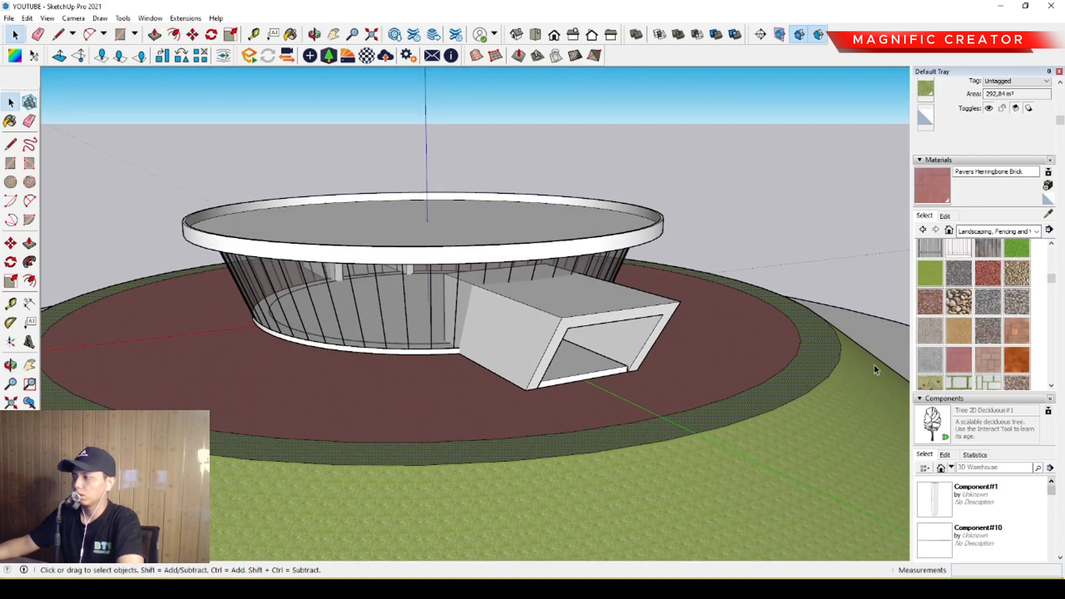
middle_drag(703, 340, 529, 328)
scroll(535, 286, down, 3)
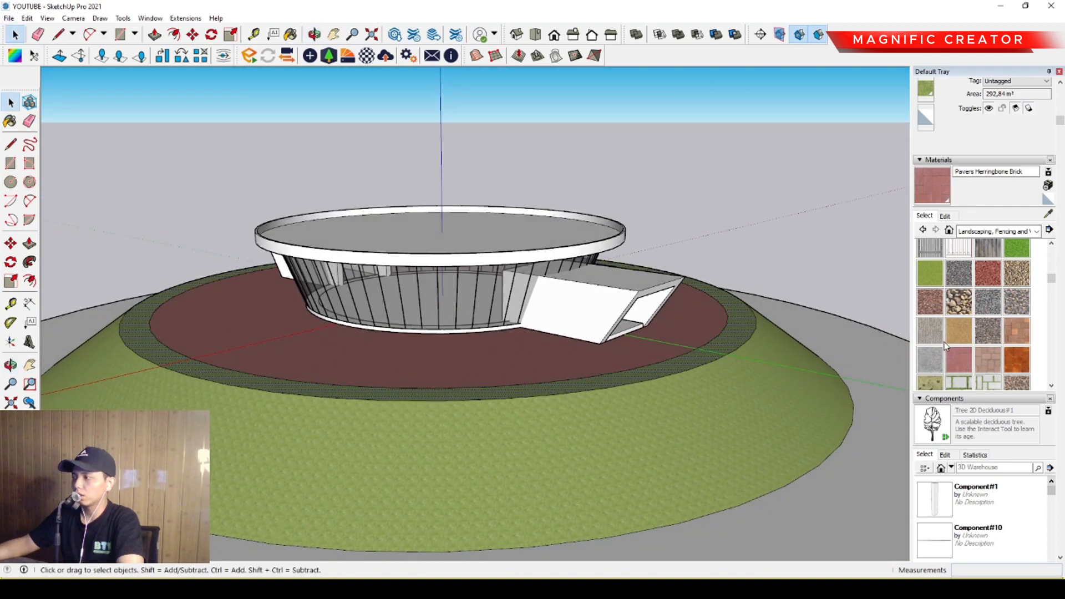
Try Groundcover Sand Smooth on the plaza surface around the building.
click(960, 331)
click(716, 318)
scroll(683, 321, up, 3)
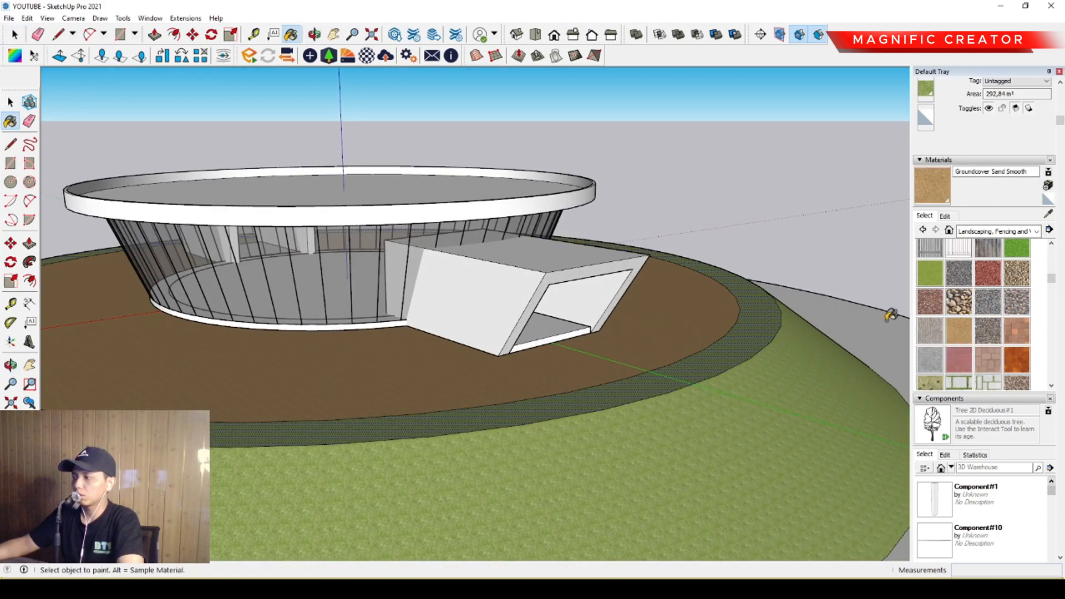
Try Groundcover Sand Raked on the plaza surface and inspect its texture up close.
click(720, 315)
middle_drag(720, 321, 507, 452)
scroll(541, 486, up, 2)
scroll(541, 486, up, 3)
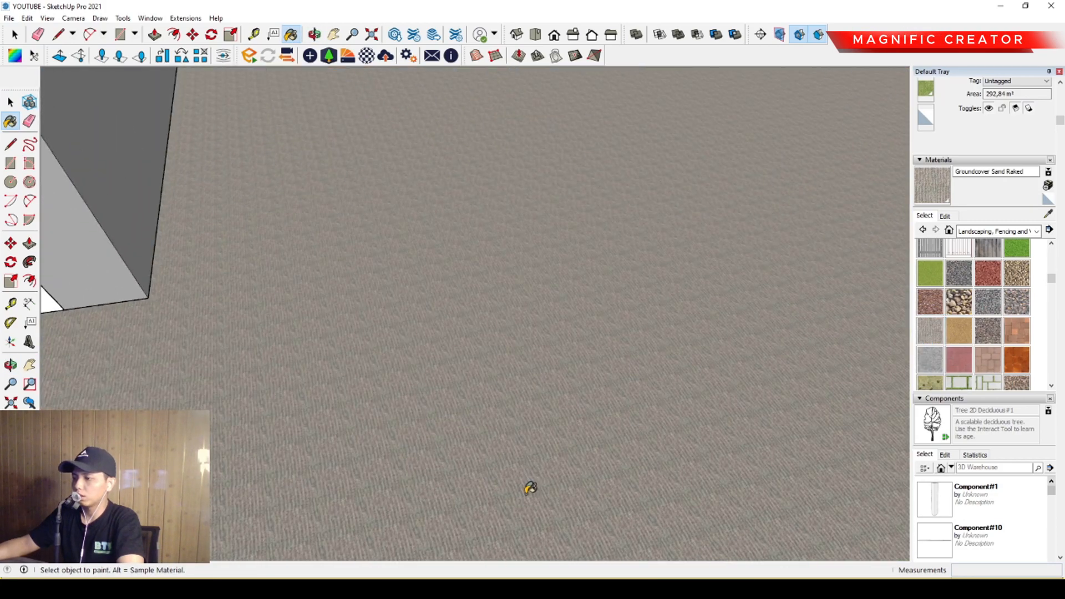
scroll(530, 488, down, 4)
scroll(1003, 349, up, 2)
scroll(989, 355, down, 5)
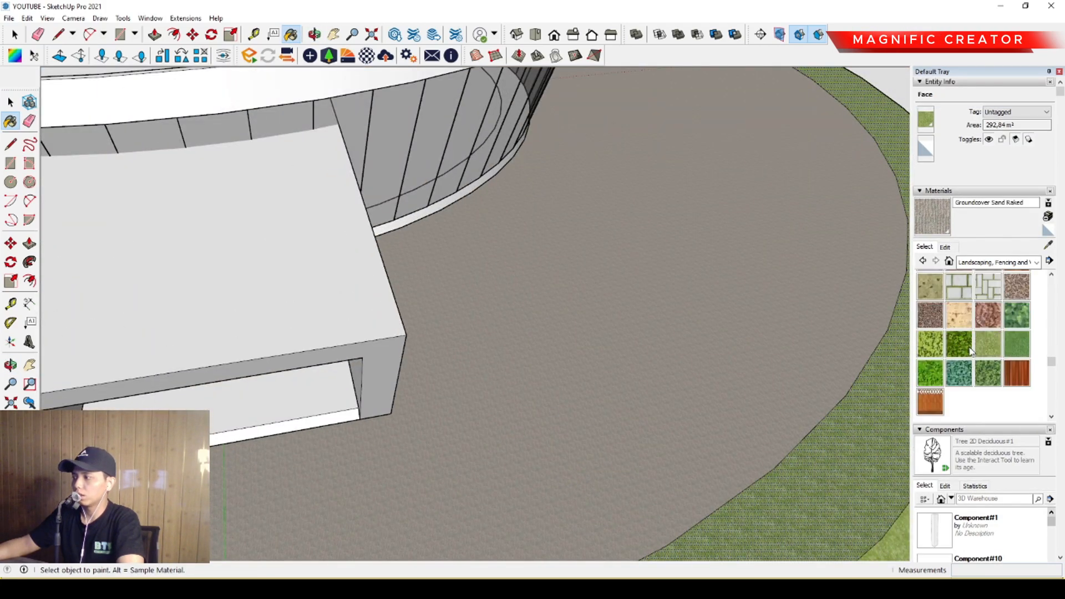
Return the plaza surface around the building to Pavers Flagstone Gray.
scroll(635, 324, down, 3)
mouse_move(680, 325)
middle_down()
mouse_move(614, 385)
mouse_move(783, 278)
mouse_move(681, 260)
mouse_move(516, 309)
mouse_move(523, 255)
mouse_move(524, 281)
middle_up()
scroll(681, 260, down, 1)
key(space)
scroll(516, 309, down, 3)
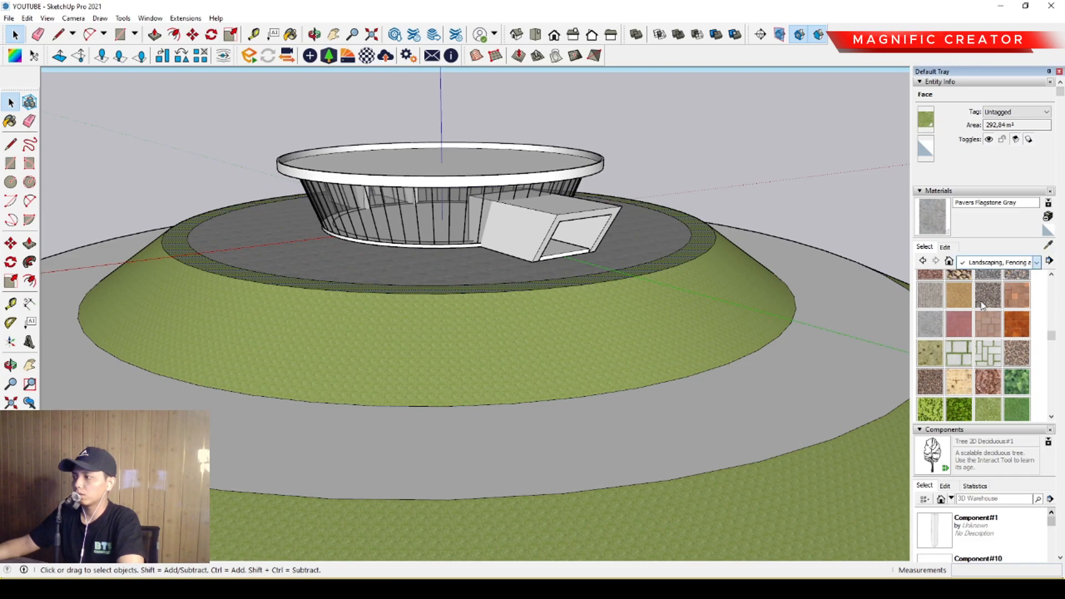
Paint the flat ring at the foot of the mound with Asphalt New from the Asphalt and Concrete materials.
click(982, 306)
click(924, 289)
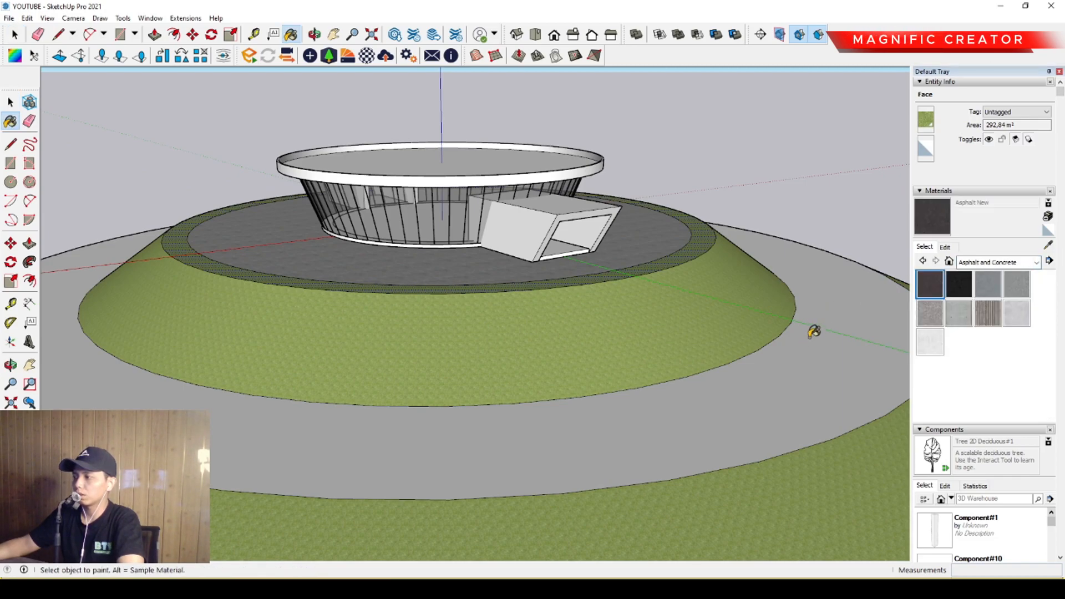
click(813, 331)
key(space)
mouse_move(587, 374)
middle_down()
mouse_move(569, 337)
mouse_move(580, 373)
mouse_move(632, 359)
middle_up()
scroll(568, 337, up, 2)
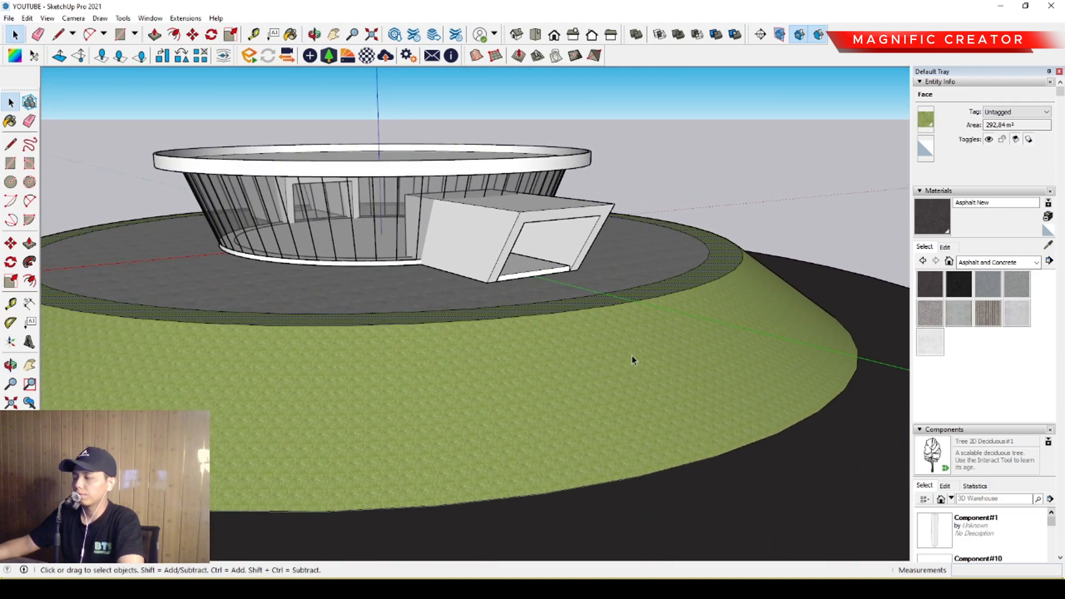
Adjust the Asphalt New material's colour to a lighter dark grey using the Color Wheel picker.
click(946, 248)
click(959, 304)
drag(947, 289, 923, 317)
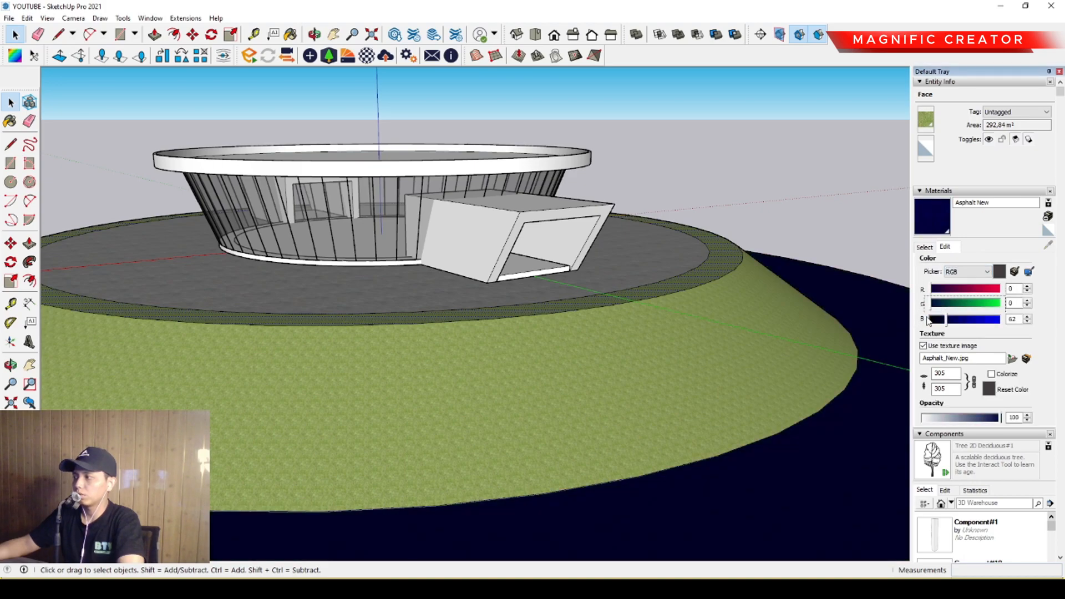
click(966, 271)
click(964, 281)
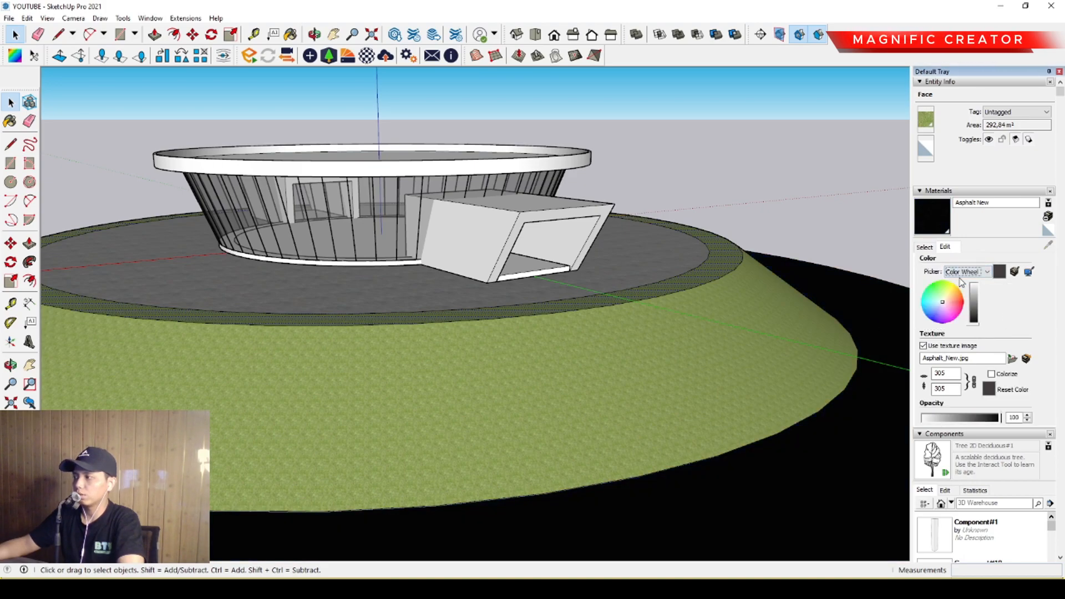
click(976, 305)
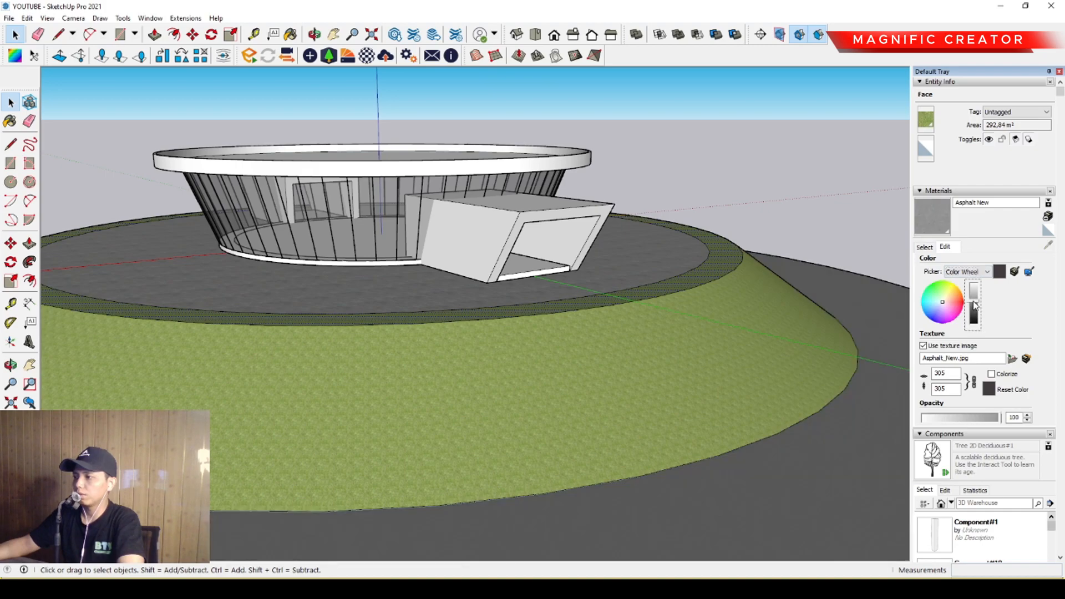
drag(975, 314, 975, 310)
Select the whole mound with its connected rings and slopes and make it a group.
middle_drag(483, 319, 642, 361)
scroll(439, 344, down, 2)
scroll(438, 343, down, 2)
double_click(507, 356)
click(520, 354)
right_click(521, 354)
click(563, 451)
Examine the building, its entrance portals and the painted mound from several sides.
scroll(533, 353, up, 3)
shift+middle_drag(528, 355, 704, 314)
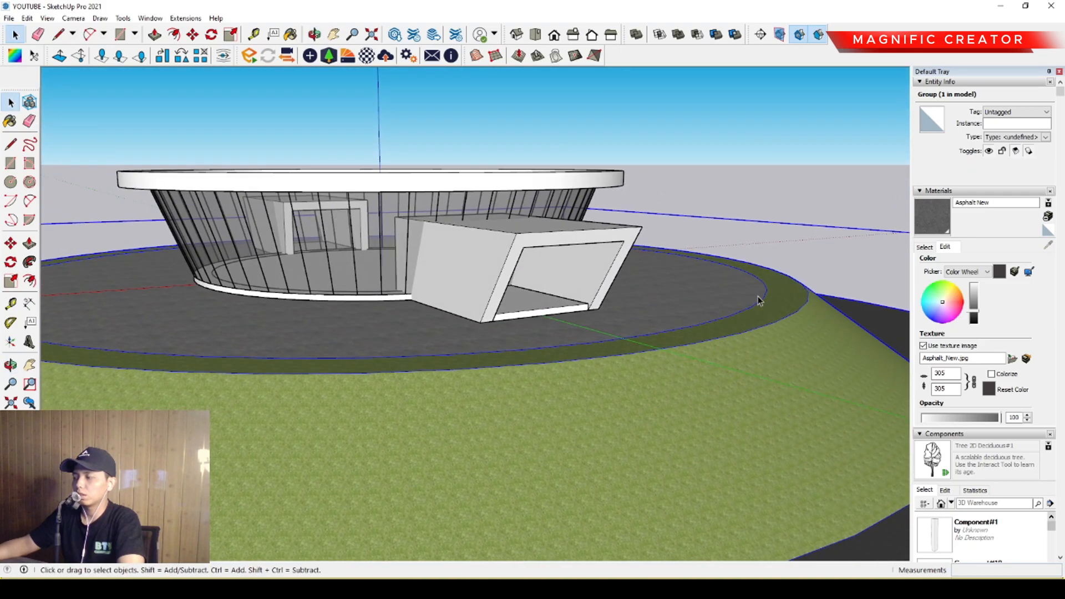
middle_drag(286, 356, 587, 333)
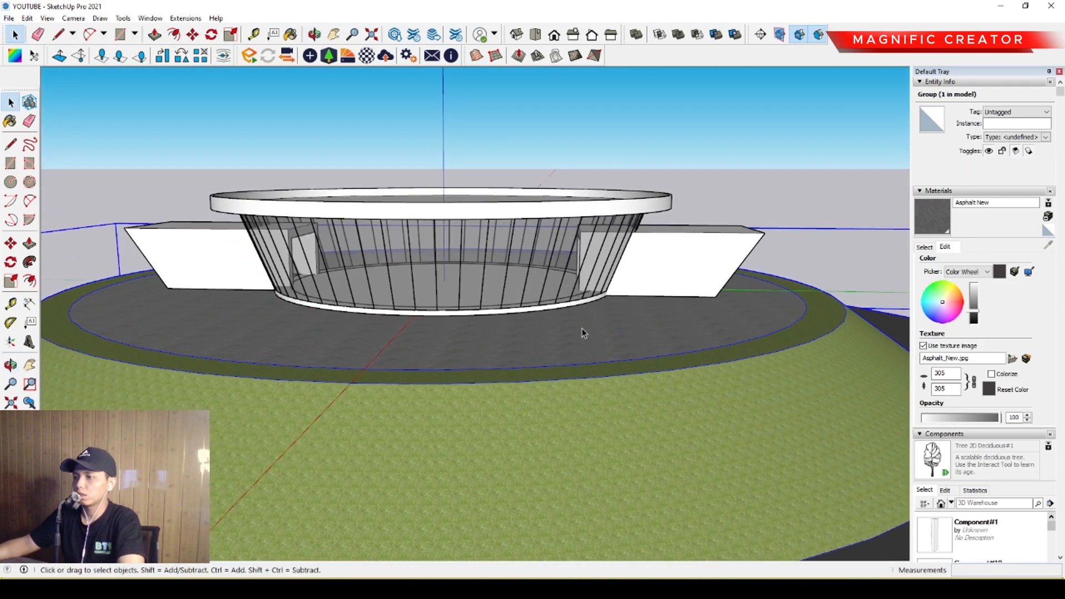
middle_drag(342, 318, 452, 348)
scroll(319, 331, down, 2)
scroll(482, 299, down, 1)
scroll(288, 316, up, 3)
scroll(477, 318, down, 1)
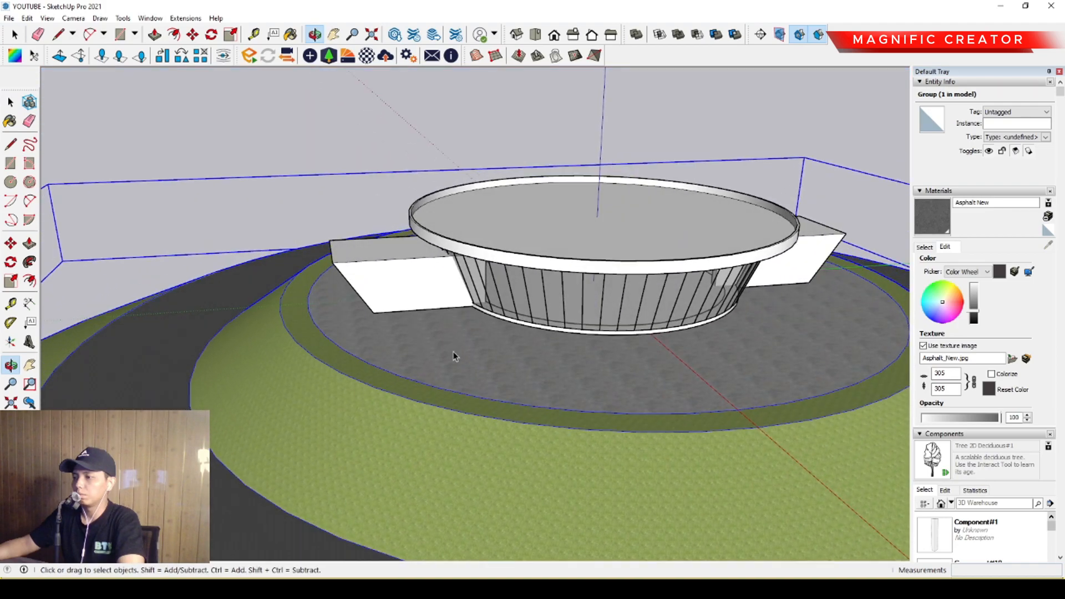
Copy the entrance portal's floor slab outward along the green axis to a spot in front of the portal.
scroll(311, 323, up, 3)
middle_drag(311, 323, 803, 242)
scroll(428, 317, up, 3)
scroll(803, 243, up, 1)
triple_click(687, 217)
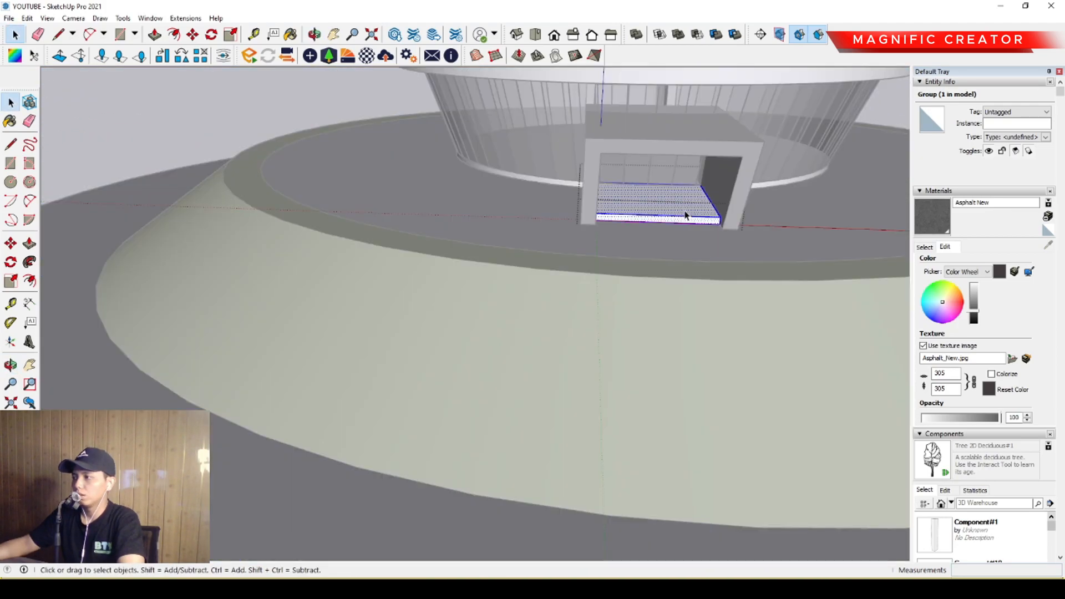
scroll(689, 217, up, 3)
scroll(715, 211, up, 2)
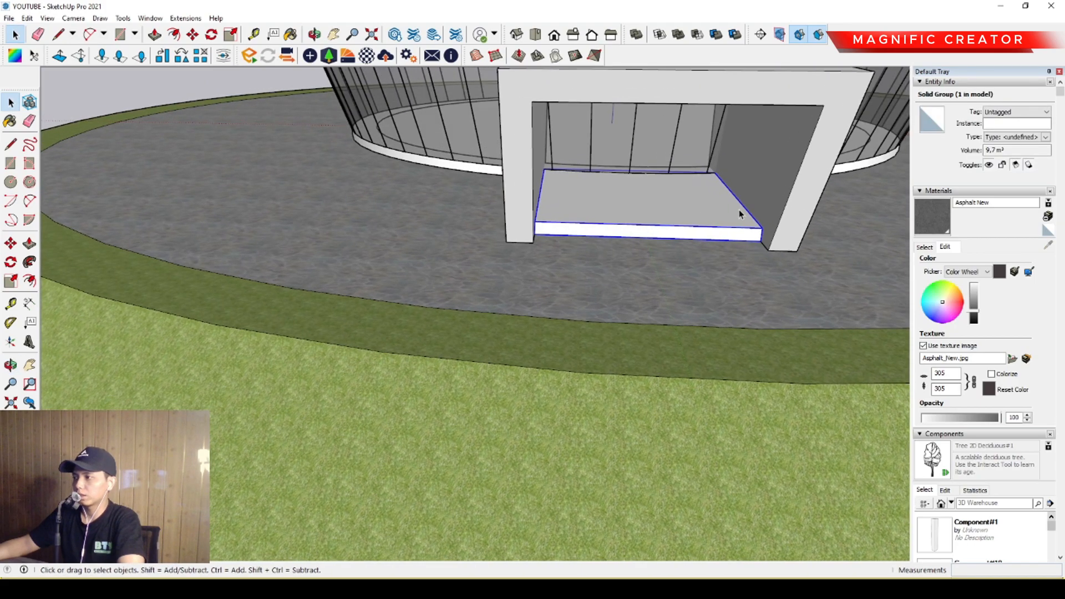
scroll(736, 195, down, 2)
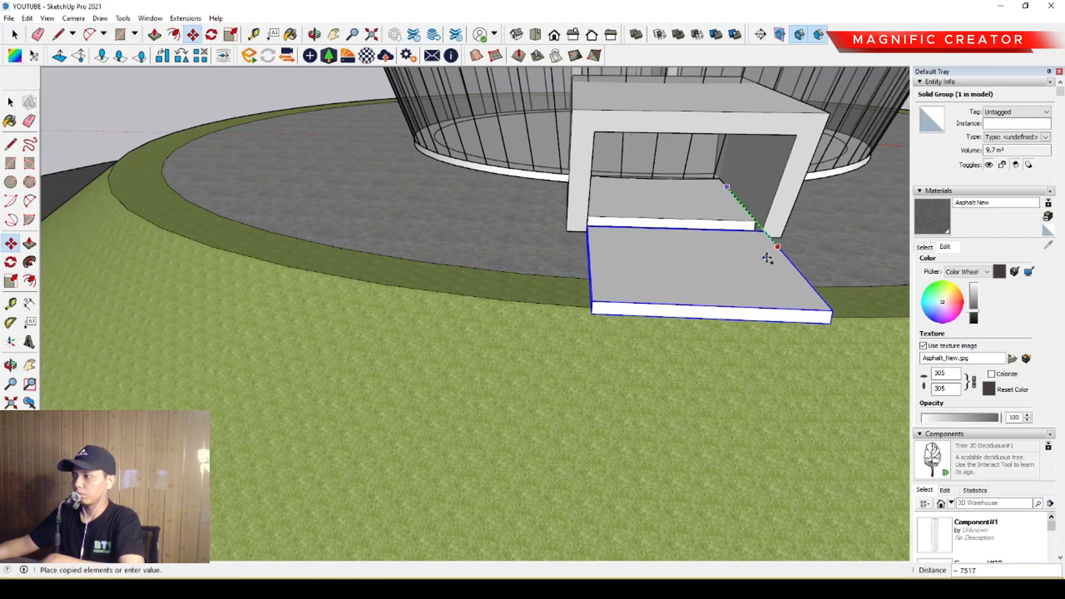
click(738, 227)
Move the copied slab so its back edge sits flush against the front edge of the portal's floor slab.
scroll(743, 233, up, 1)
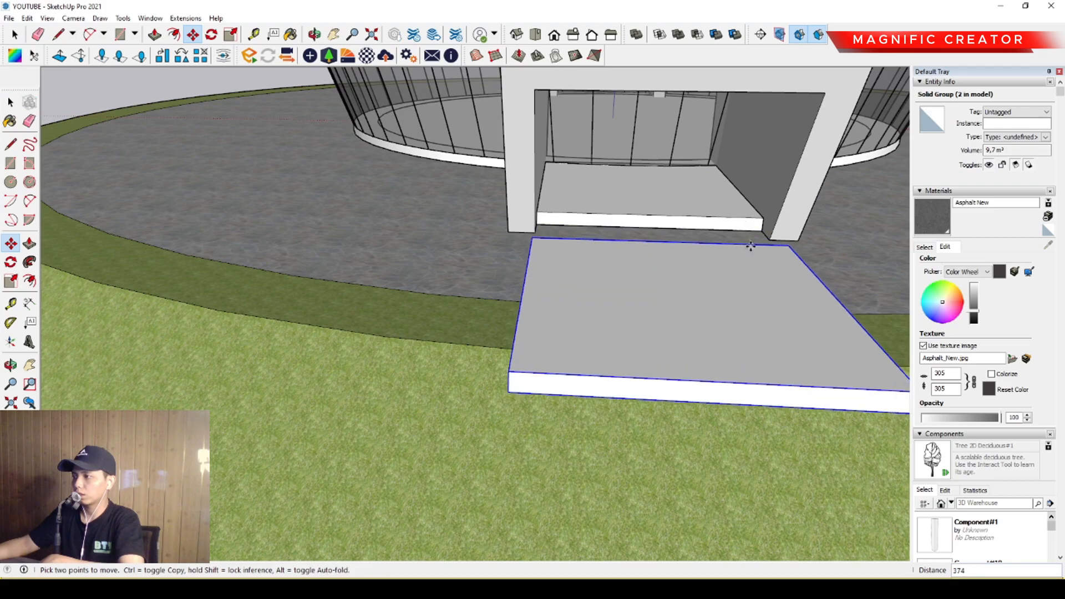
click(750, 243)
key(space)
middle_drag(790, 250, 683, 306)
scroll(579, 231, up, 3)
scroll(444, 251, up, 2)
middle_drag(444, 251, 474, 277)
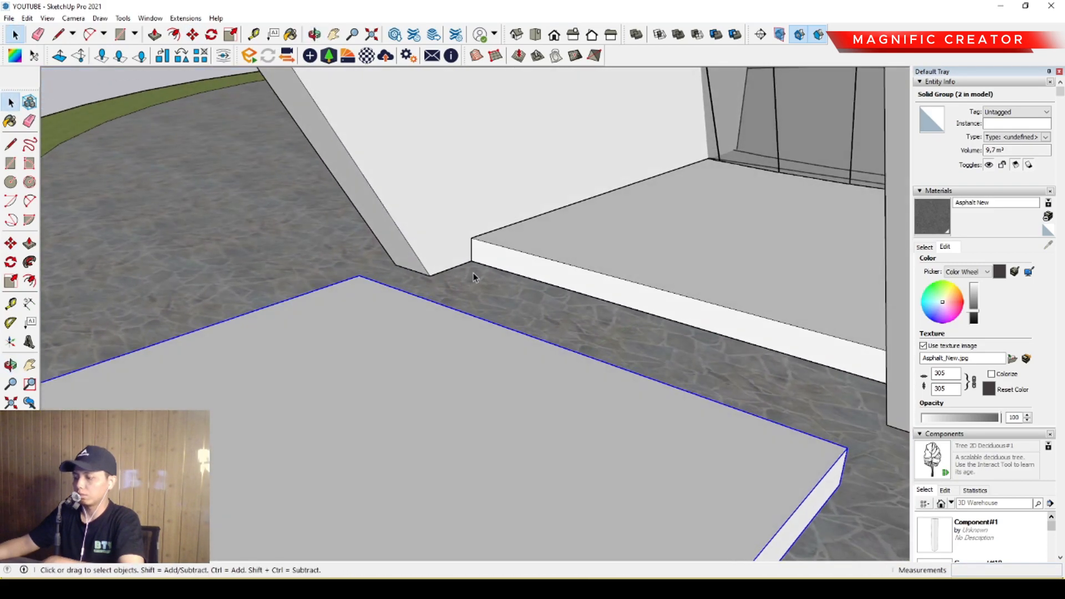
click(481, 318)
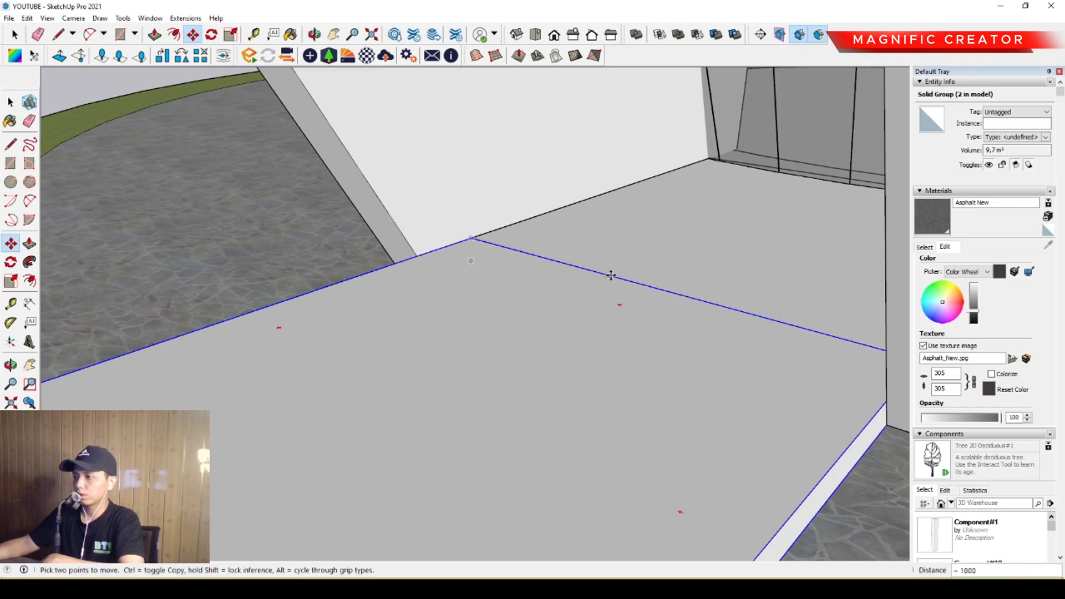
scroll(611, 275, down, 7)
key(space)
middle_drag(609, 278, 661, 288)
scroll(374, 288, up, 2)
scroll(591, 299, up, 1)
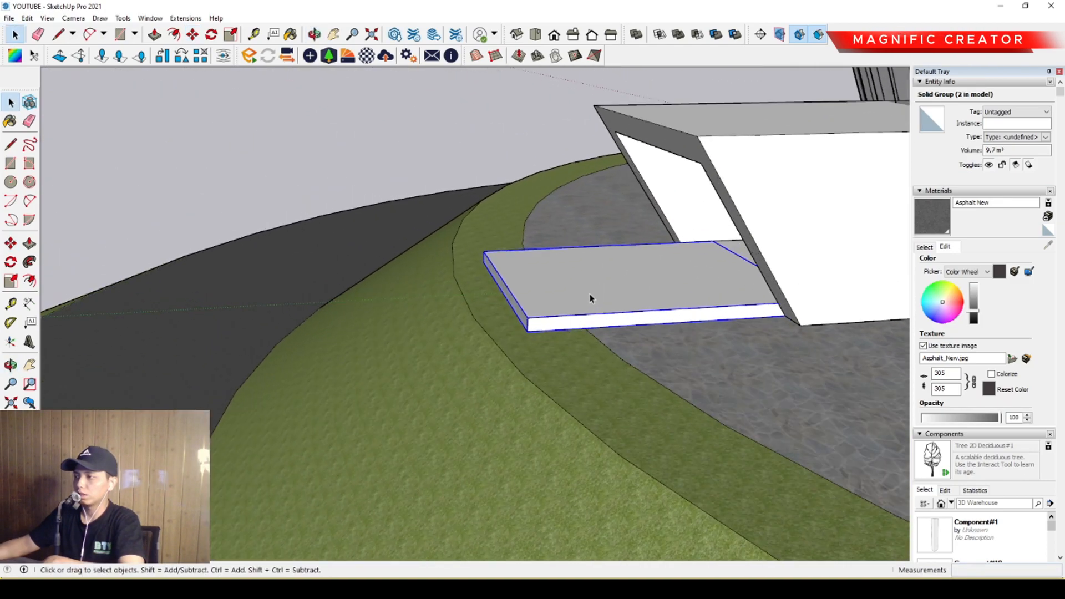
Extend the outer end of the copied slab about 42 m outward past the mound's edge to form a long walkway.
triple_click(554, 290)
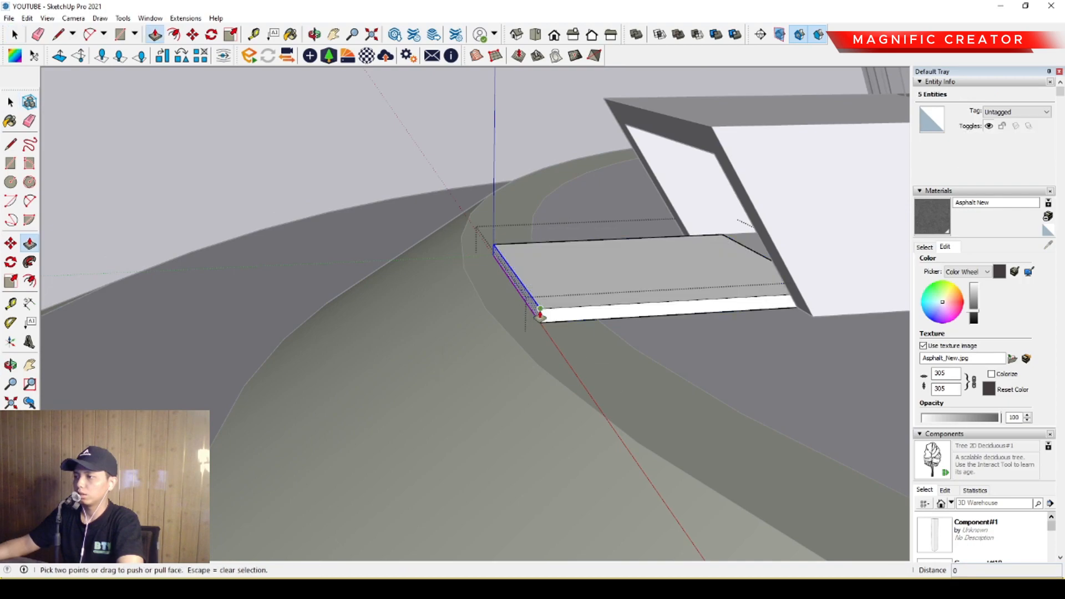
scroll(478, 327, down, 6)
shift+middle_drag(376, 325, 566, 288)
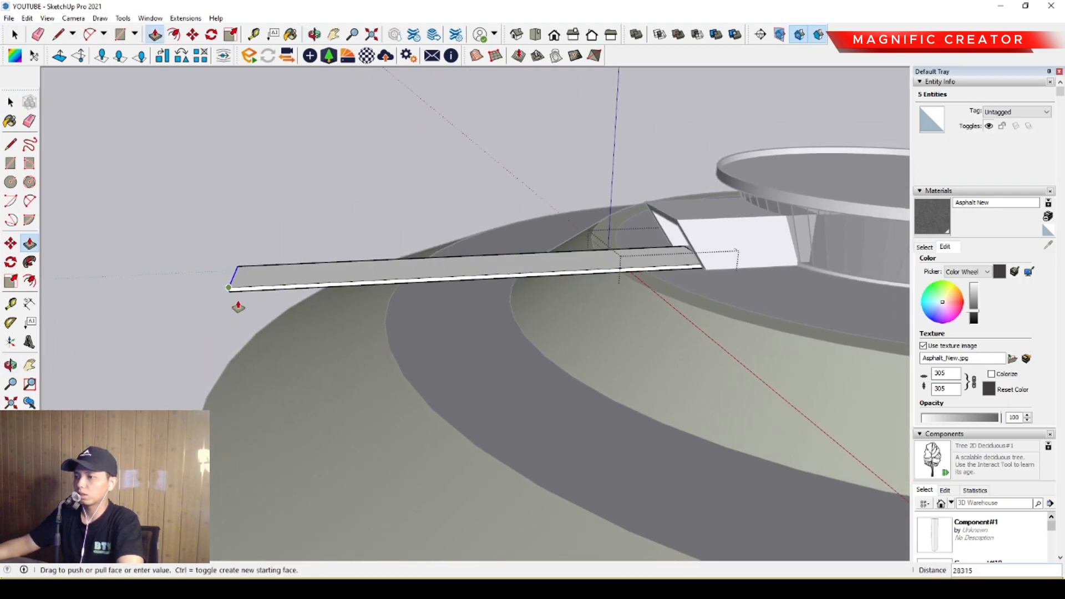
shift+middle_drag(153, 305, 197, 300)
click(76, 309)
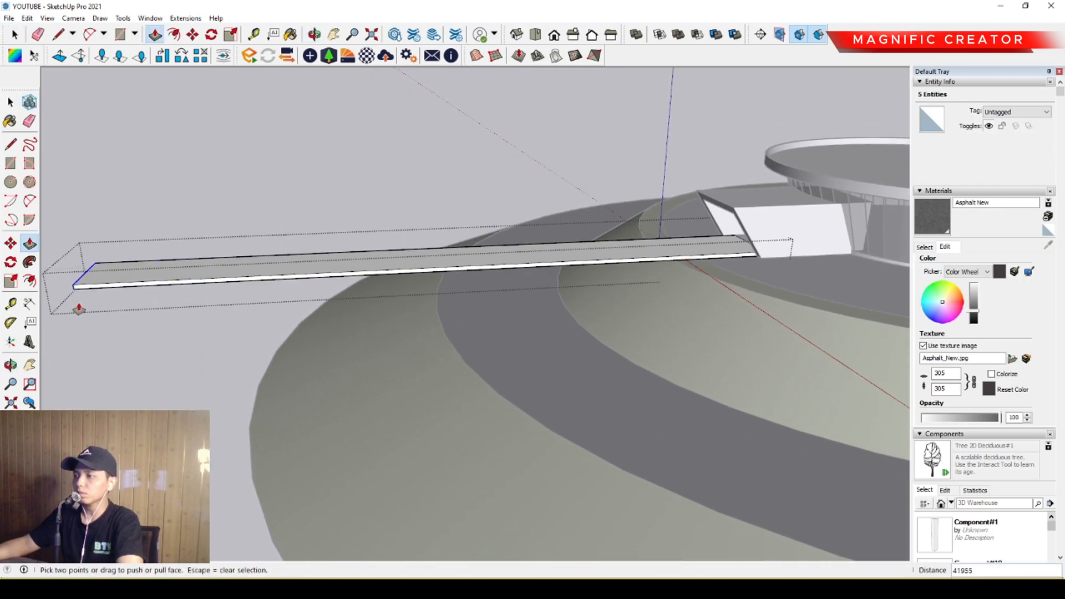
key(space)
click(452, 186)
Draw a rectangle about 9653 by 5070 mm on the underside of the walkway at its outer end.
scroll(623, 223, up, 2)
middle_drag(630, 252, 596, 239)
scroll(668, 242, down, 4)
shift+middle_drag(383, 290, 387, 189)
scroll(352, 231, down, 1)
scroll(352, 231, up, 1)
key(r)
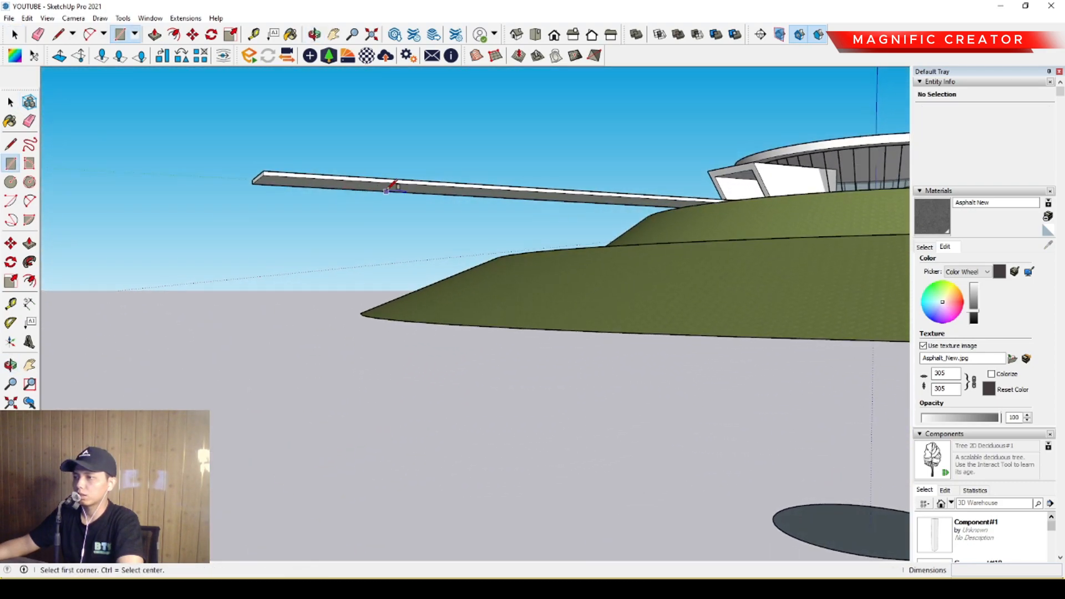
click(394, 182)
scroll(333, 178, up, 2)
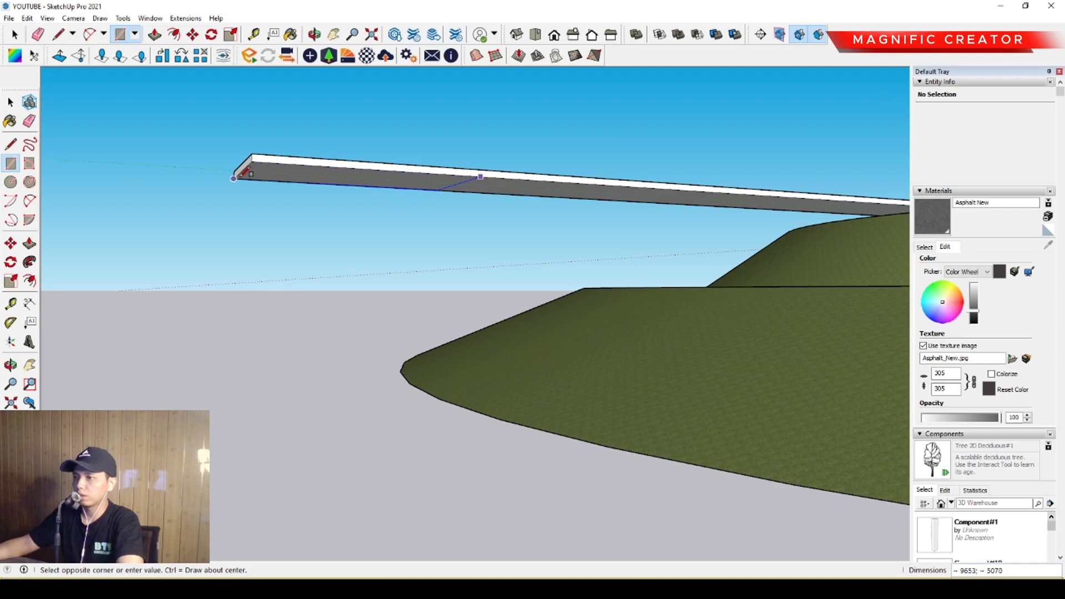
click(233, 178)
Pull the rectangle under the walkway's outer end downward to the level of the mound's base to form a support block.
key(space)
key(p)
click(294, 171)
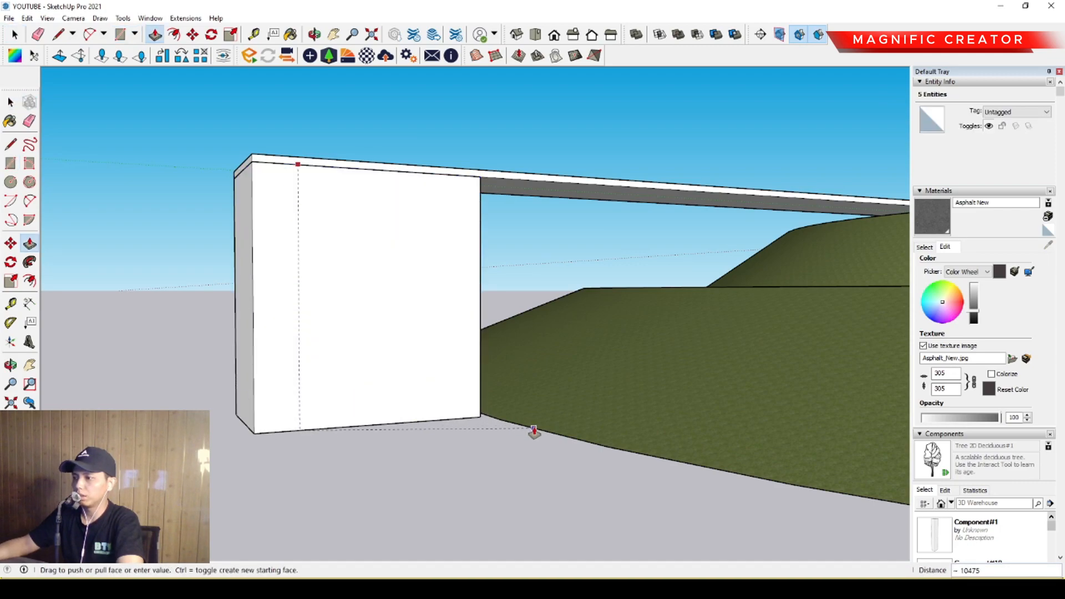
click(535, 431)
key(space)
scroll(470, 316, down, 1)
mouse_move(470, 317)
middle_down()
mouse_move(437, 321)
mouse_move(435, 273)
mouse_move(423, 273)
middle_up()
key(l)
click(421, 274)
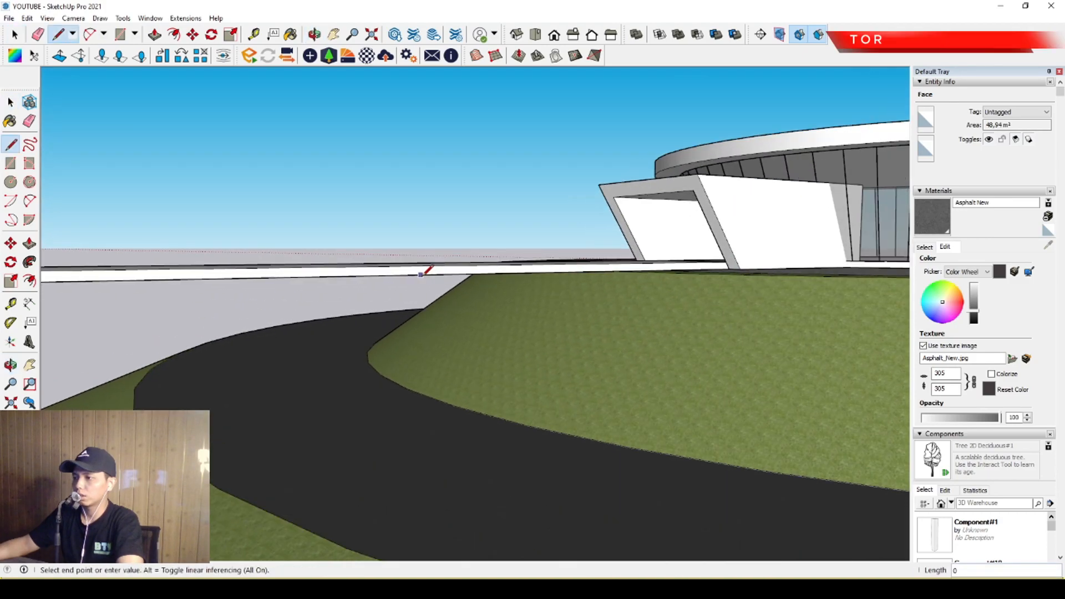
key(space)
Thicken the walkway slab by pulling its underside downward inside its group.
middle_drag(475, 430, 546, 305)
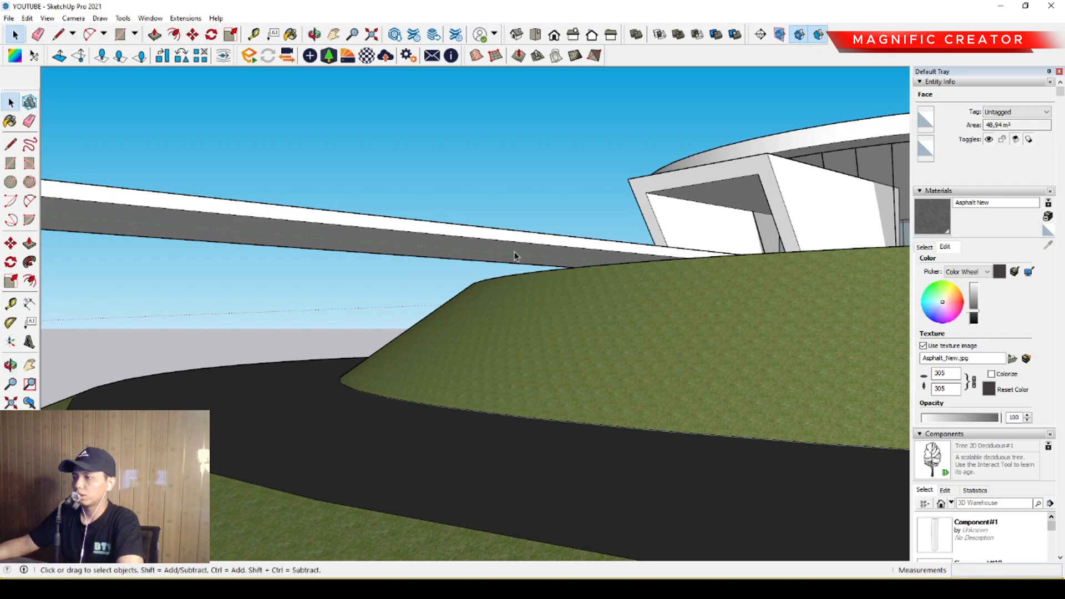
triple_click(514, 257)
click(520, 254)
scroll(526, 249, up, 1)
key(l)
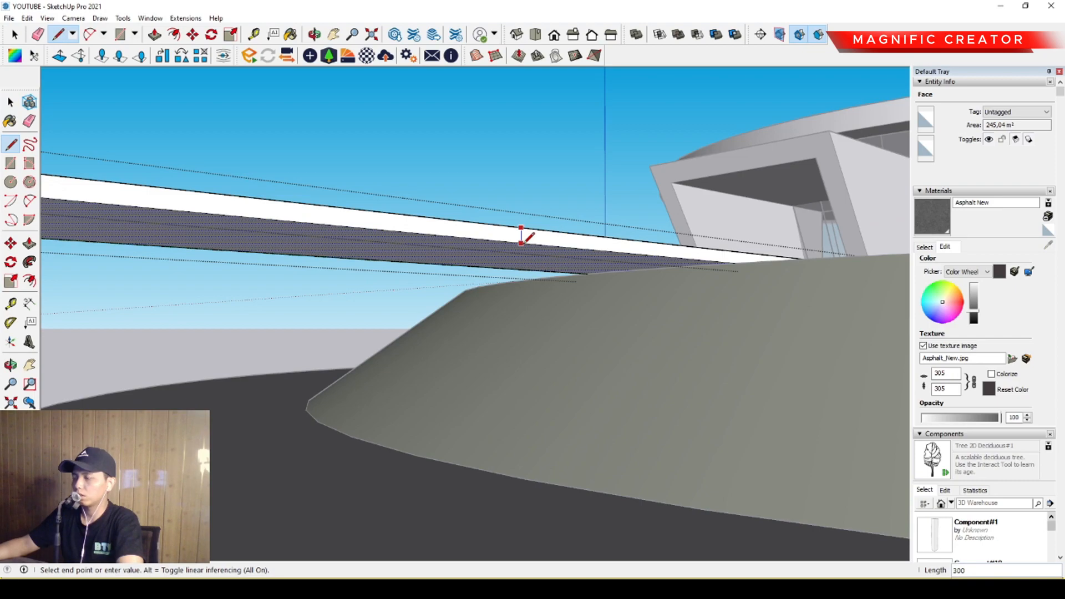
key(p)
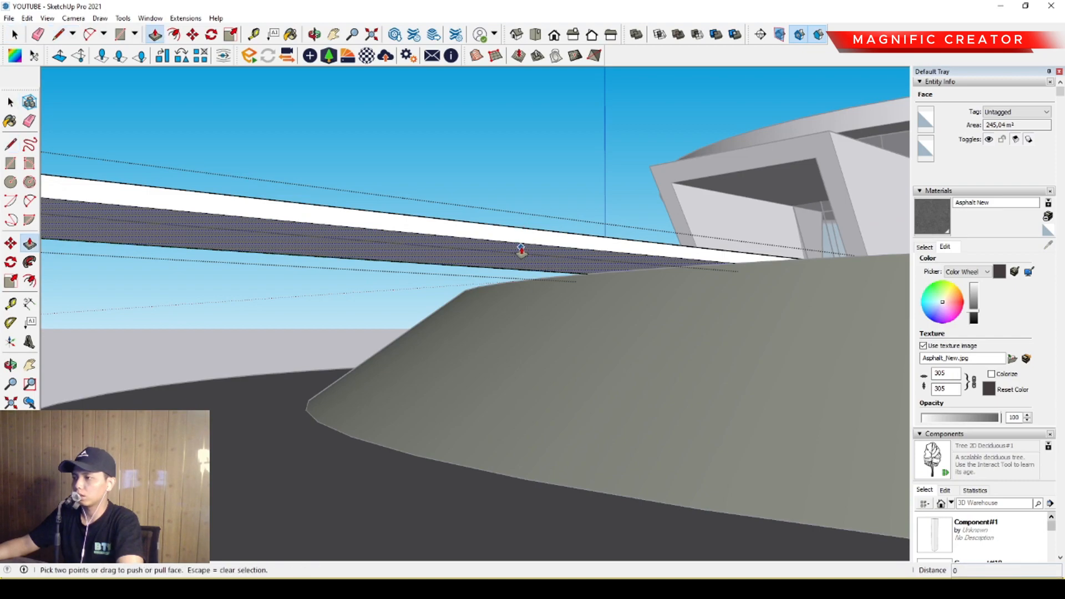
drag(522, 248, 528, 286)
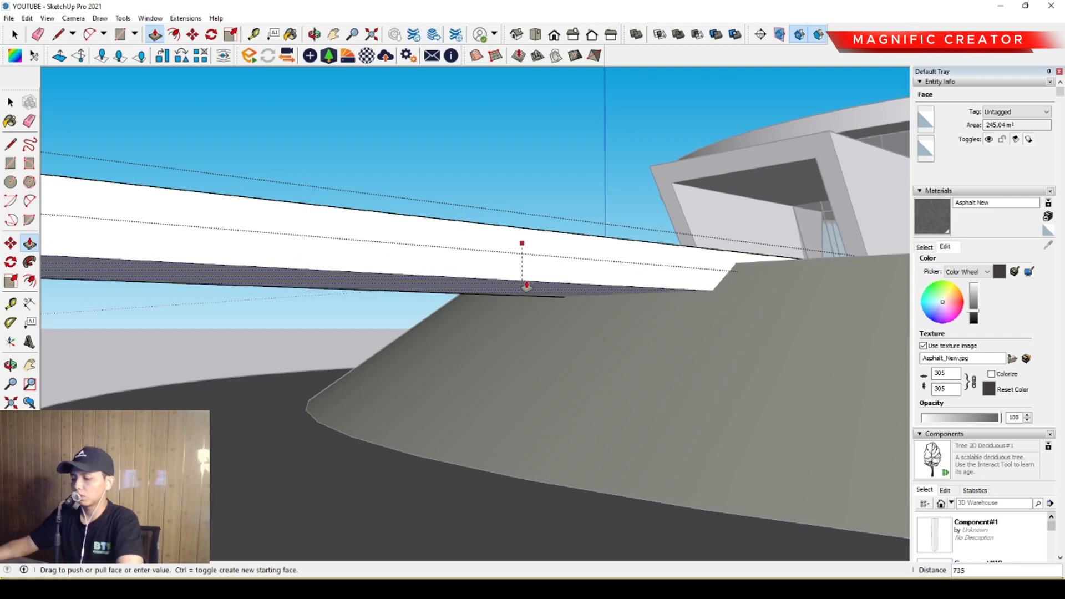
key(Return)
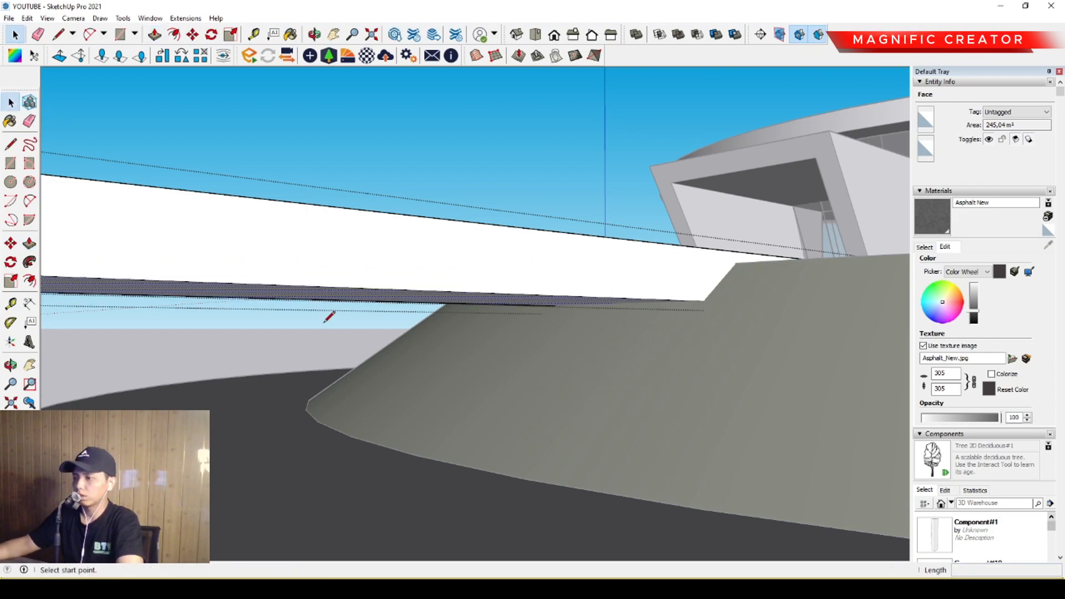
Draw a vertical line upward from the lower edge of the thickened walkway on its side face.
key(l)
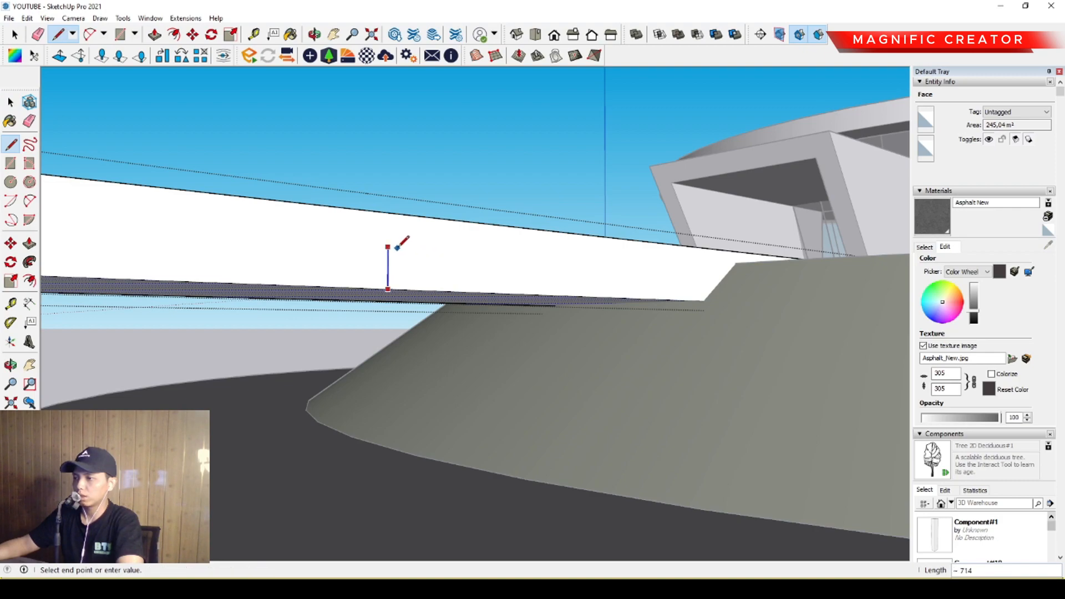
scroll(400, 244, up, 3)
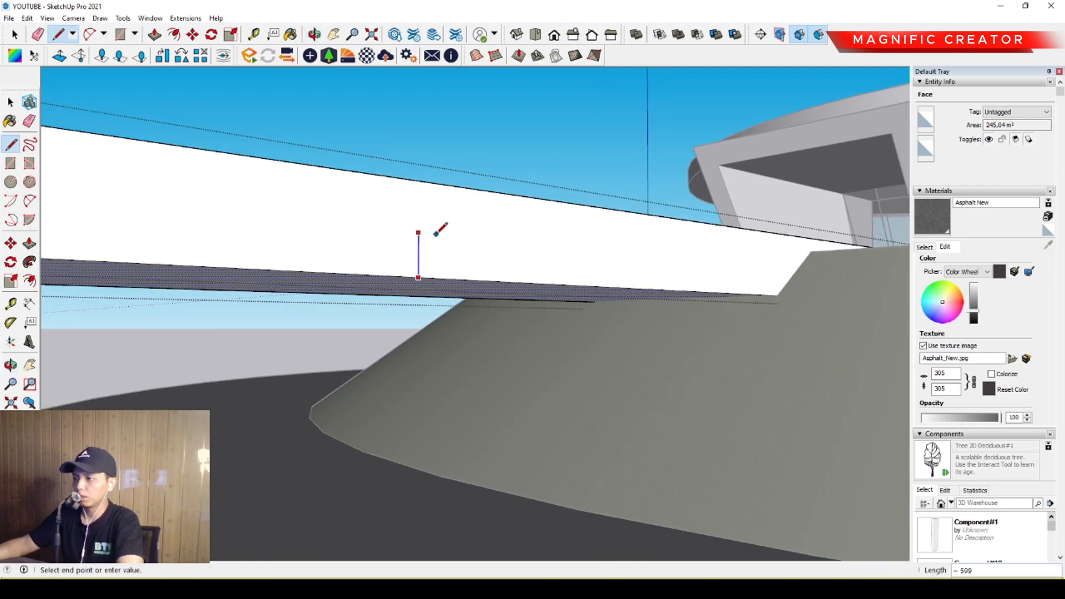
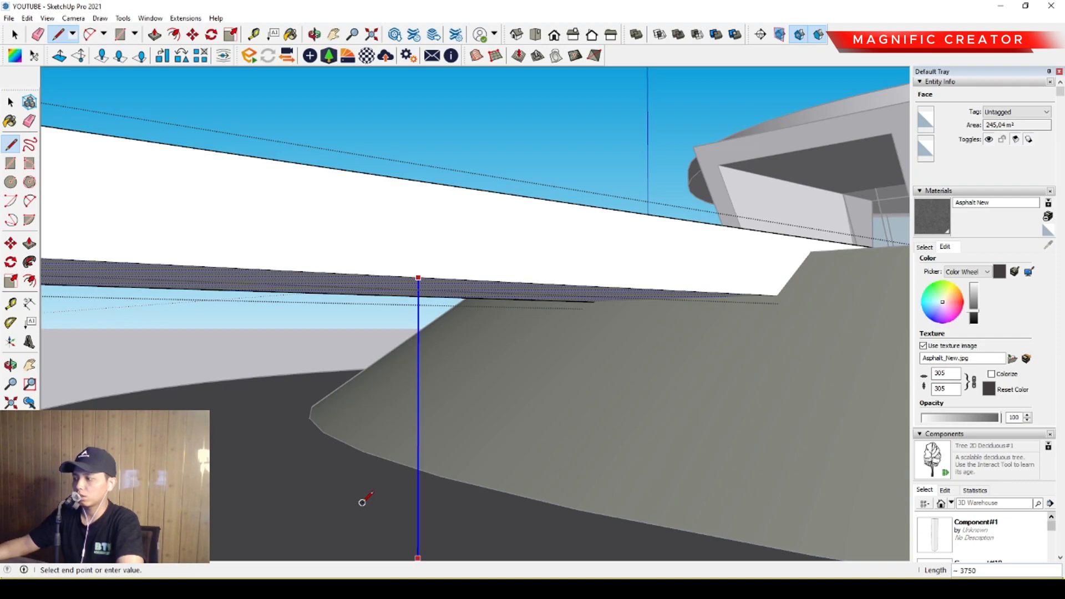
Examine the elevated walkway, its support block and the round building from several sides of the mound.
key(space)
scroll(440, 355, down, 5)
middle_drag(469, 319, 572, 348)
scroll(477, 369, down, 2)
click(325, 256)
scroll(325, 314, down, 3)
middle_drag(326, 314, 360, 331)
scroll(464, 345, up, 2)
middle_drag(465, 345, 542, 392)
scroll(484, 369, up, 2)
shift+middle_drag(484, 368, 446, 346)
scroll(388, 368, down, 2)
scroll(573, 347, up, 2)
middle_drag(574, 347, 352, 268)
scroll(402, 321, up, 2)
scroll(362, 326, down, 2)
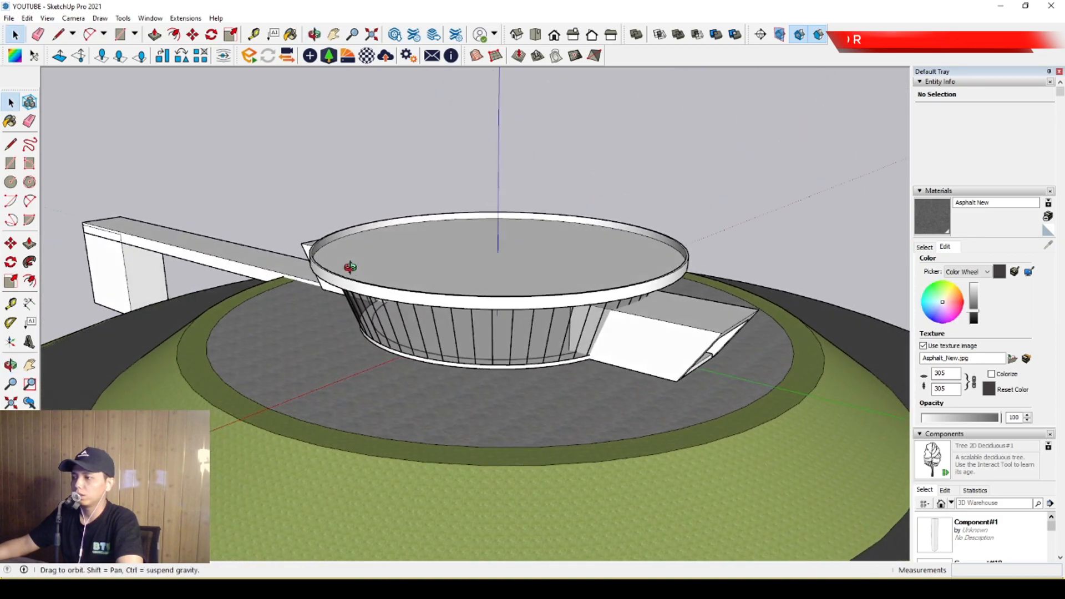
scroll(555, 338, down, 1)
middle_drag(571, 341, 464, 319)
scroll(644, 364, up, 2)
middle_drag(638, 379, 363, 348)
scroll(476, 357, up, 2)
Offset the outer edge of the stone-paved plaza inward by about 95 mm inside the mound group.
triple_click(308, 332)
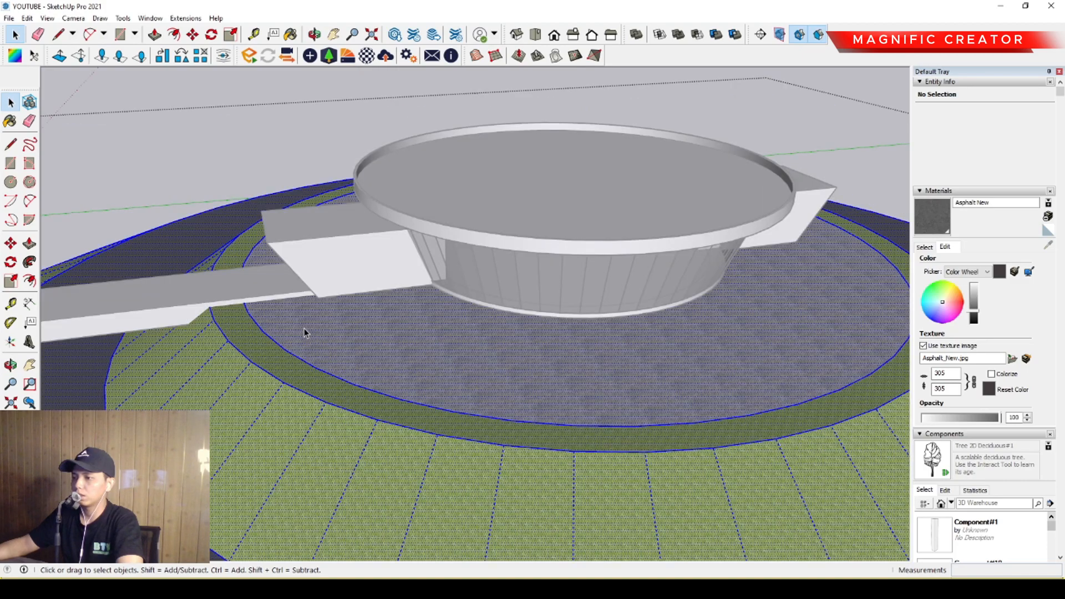
middle_drag(559, 356, 716, 336)
scroll(765, 266, up, 3)
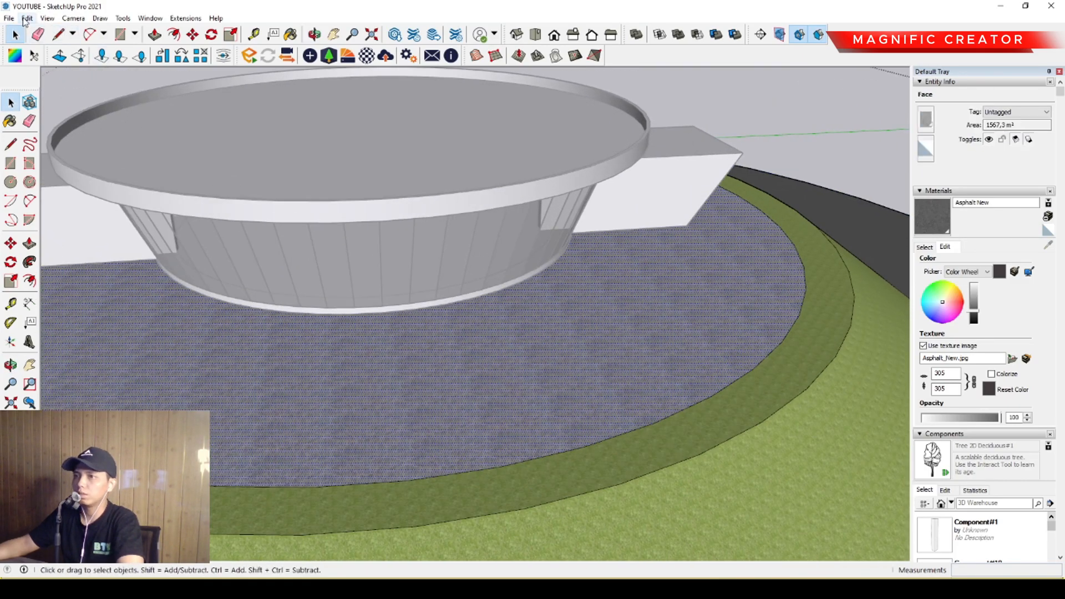
scroll(342, 223, down, 4)
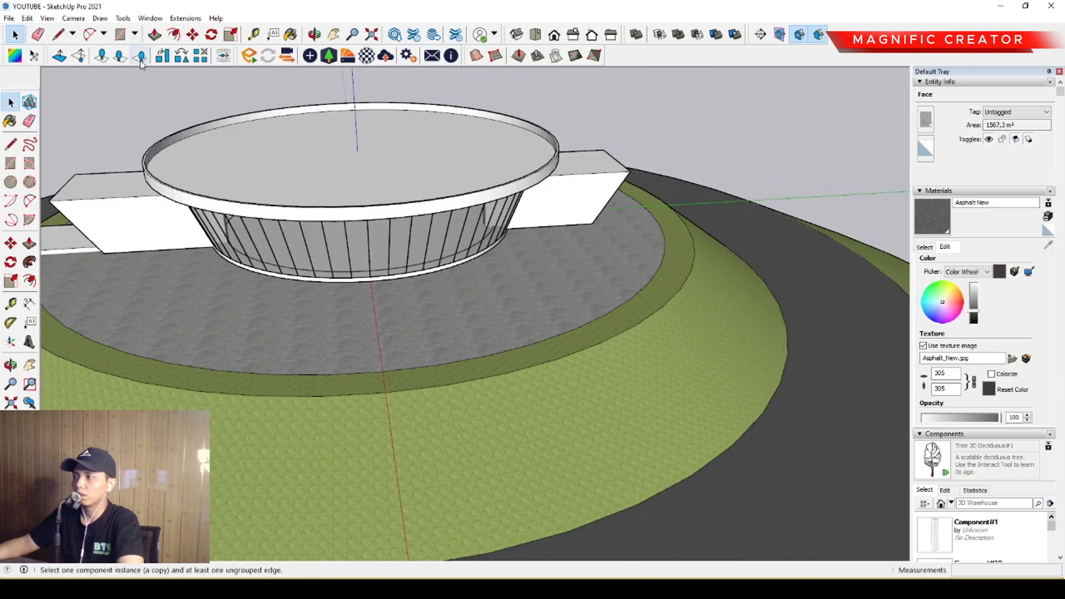
double_click(643, 275)
scroll(671, 281, up, 6)
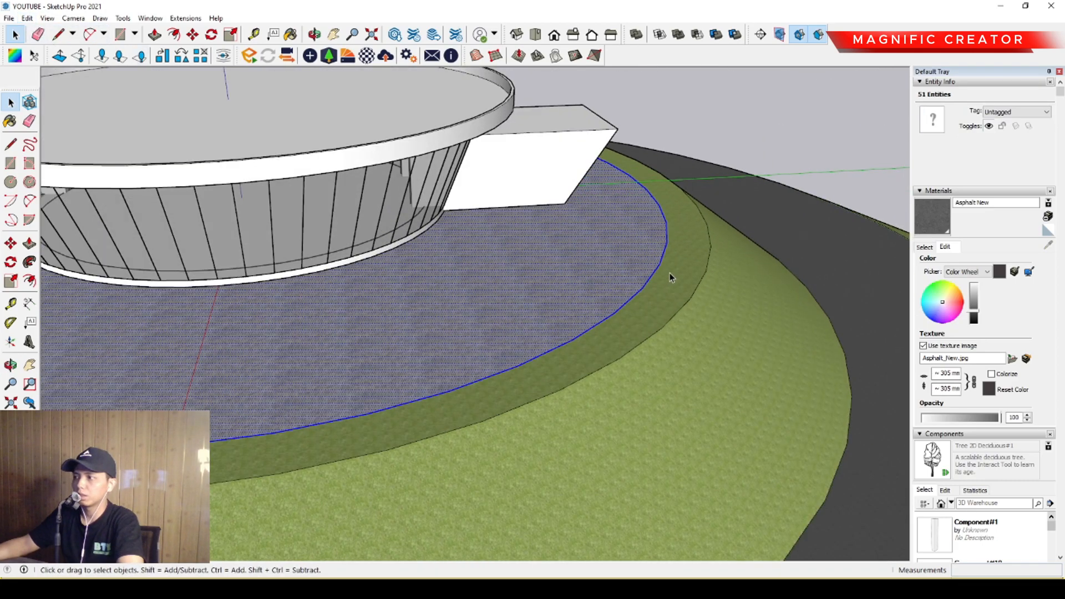
click(712, 210)
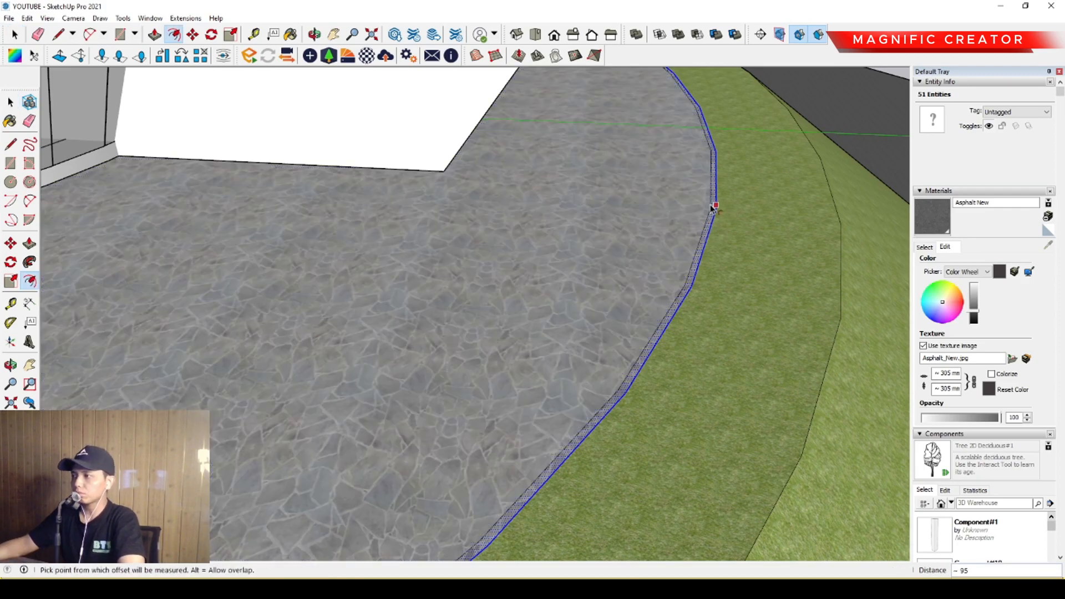
middle_drag(700, 231, 662, 281)
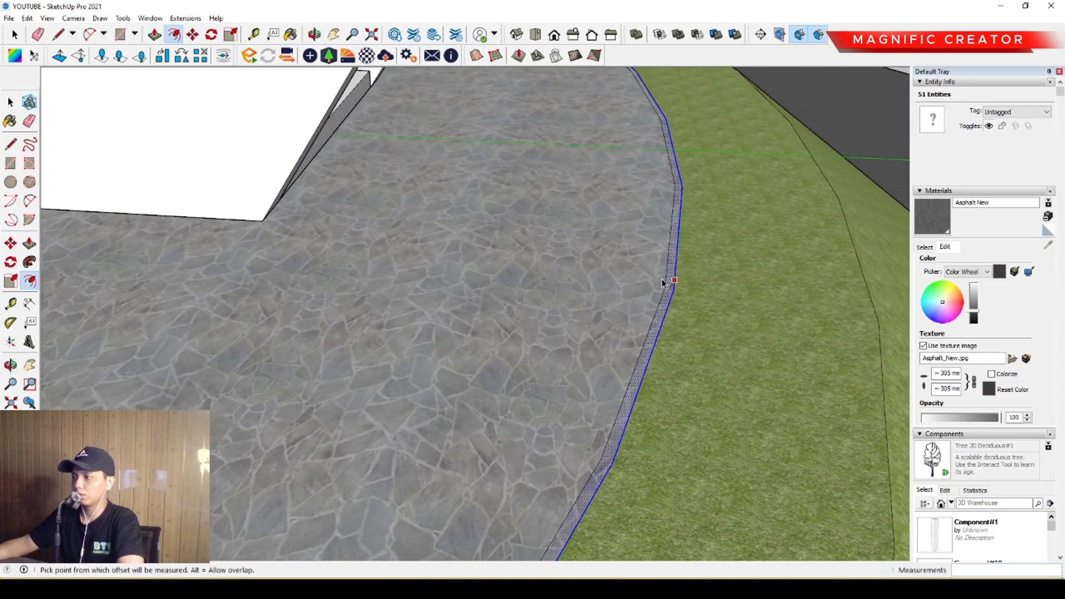
Group the narrow ring strip along the outer edge of the plaza.
key(space)
click(649, 249)
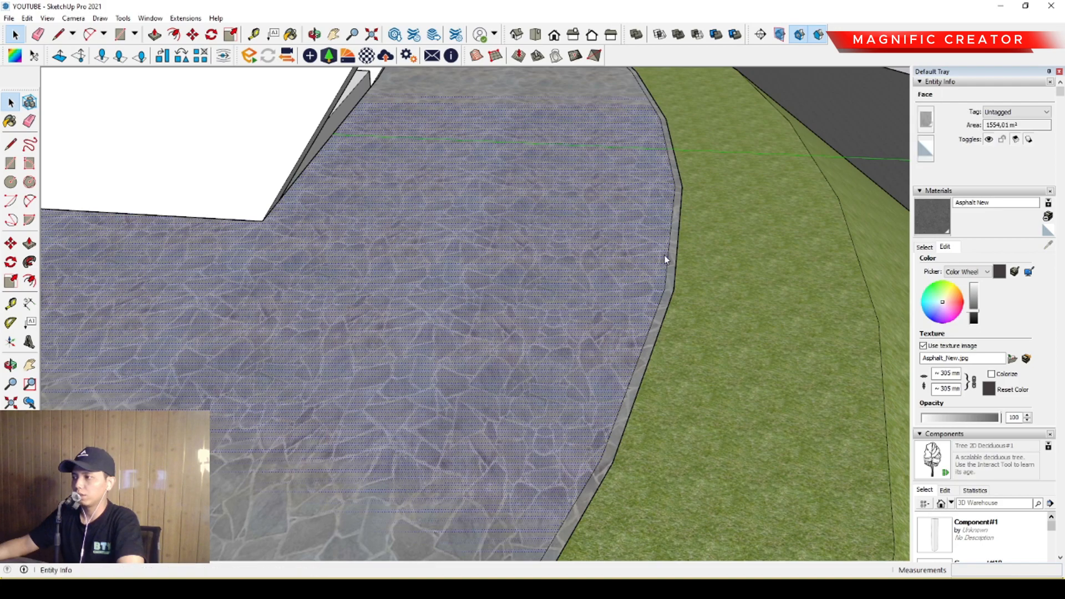
click(675, 268)
click(713, 267)
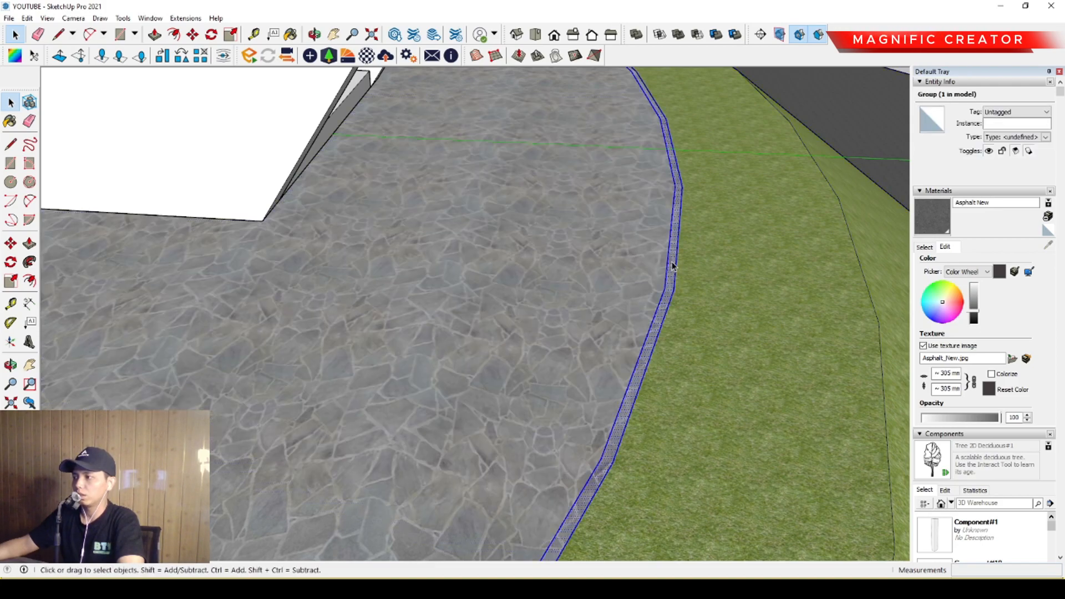
Pull the ring strip up 1200 mm inside its group to form a wall around the plaza.
scroll(672, 265, down, 2)
middle_drag(668, 312, 624, 344)
scroll(655, 305, down, 3)
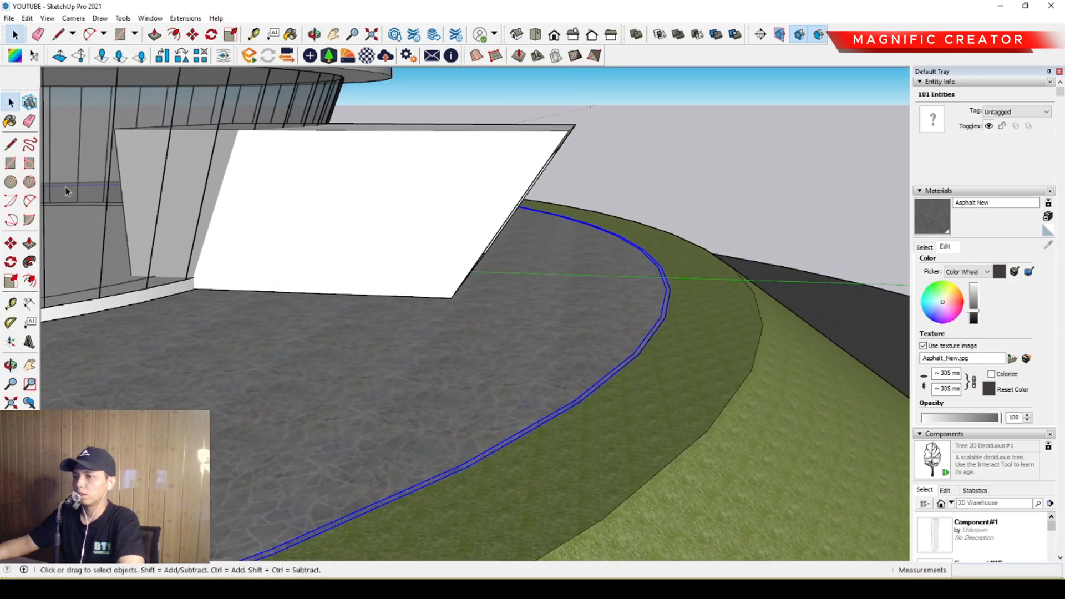
click(666, 303)
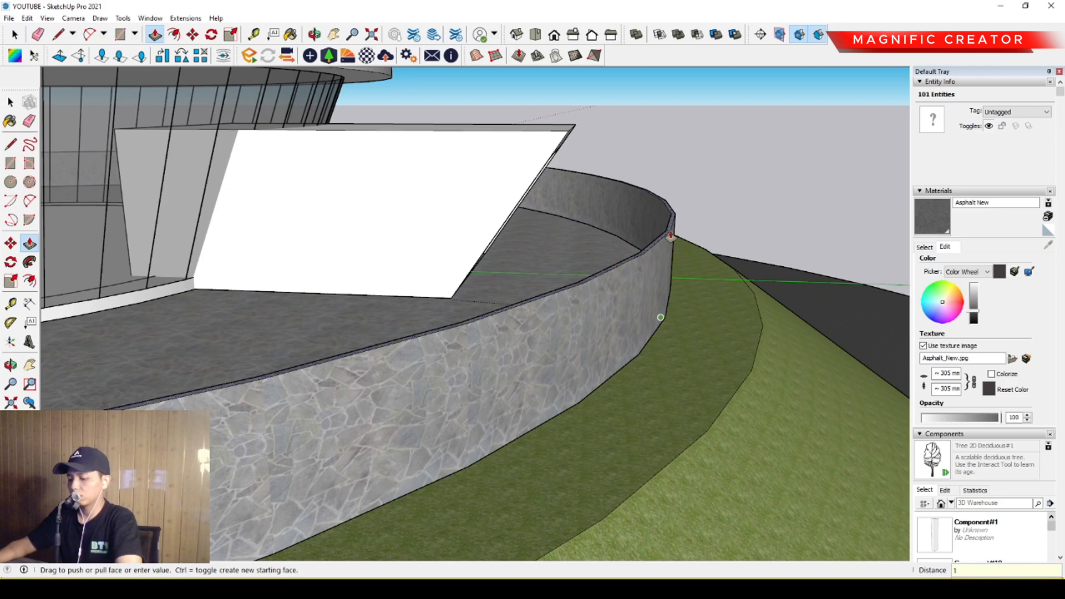
key(Escape)
key(space)
click(672, 265)
click(707, 360)
Sample Translucent Glass Gray from the building's glazing and paint the whole ring wall with it.
scroll(655, 332, down, 5)
middle_drag(638, 333, 518, 359)
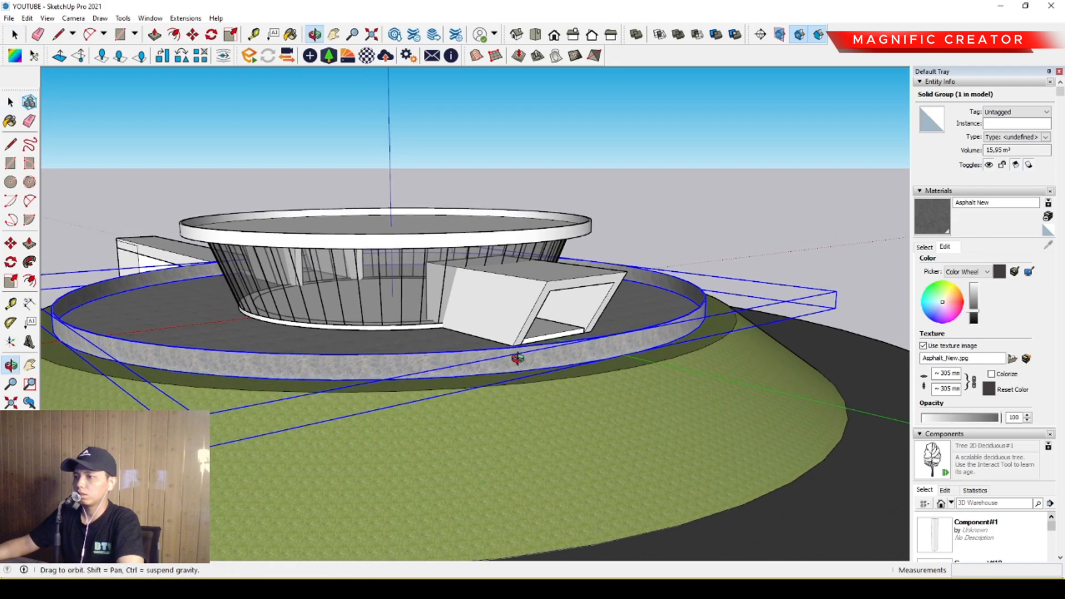
click(925, 247)
click(1048, 248)
scroll(405, 290, up, 4)
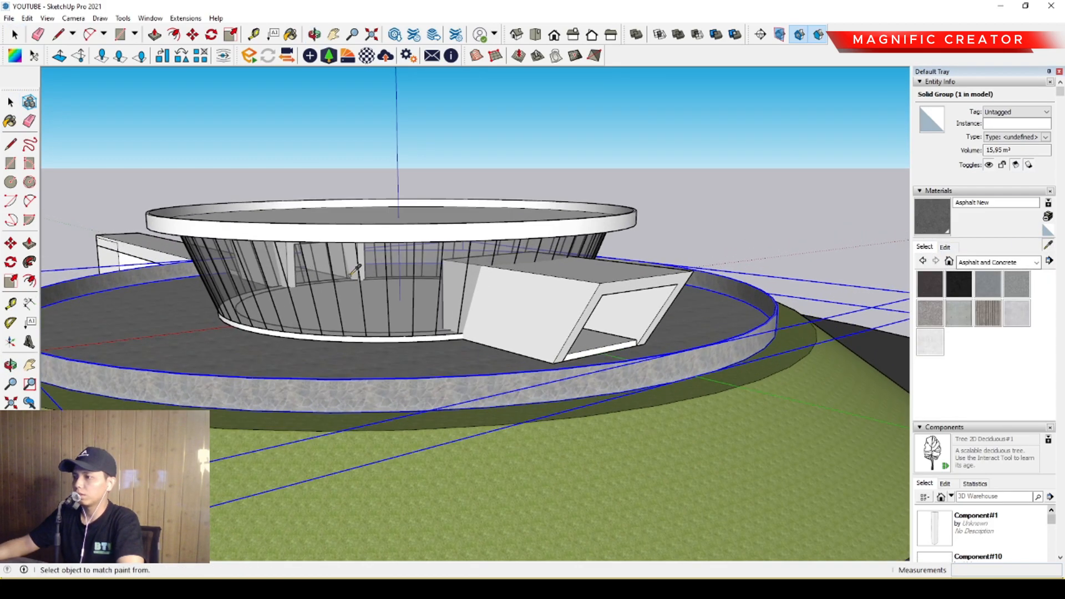
click(405, 295)
key(space)
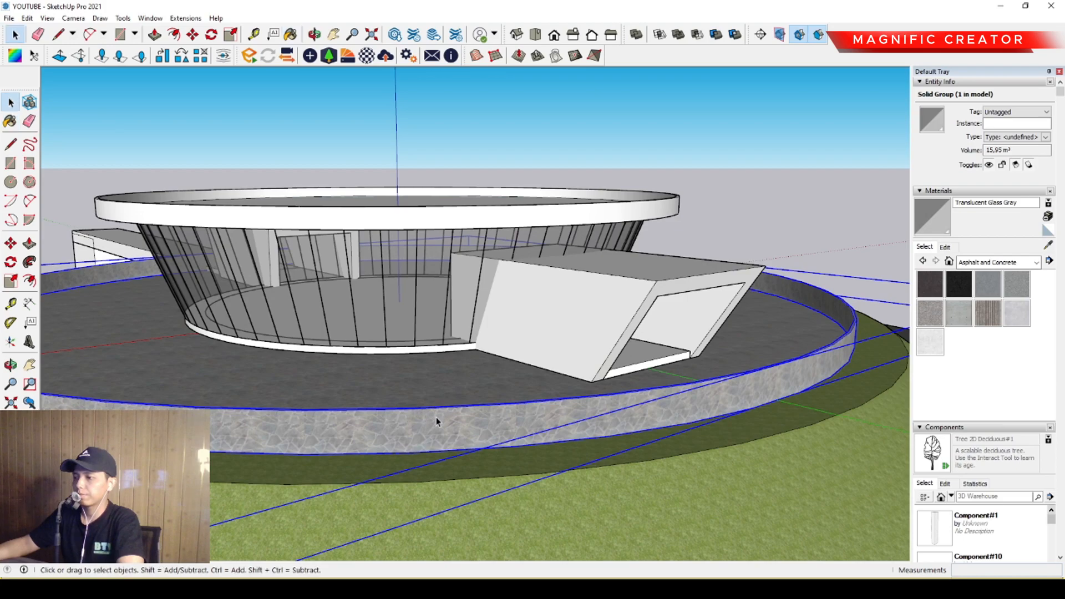
triple_click(437, 421)
key(b)
click(482, 416)
key(space)
Tint the Translucent Glass Gray material pale blue-green and raise its brightness.
scroll(497, 418, down, 3)
middle_drag(497, 418, 546, 399)
middle_drag(705, 383, 949, 233)
click(946, 248)
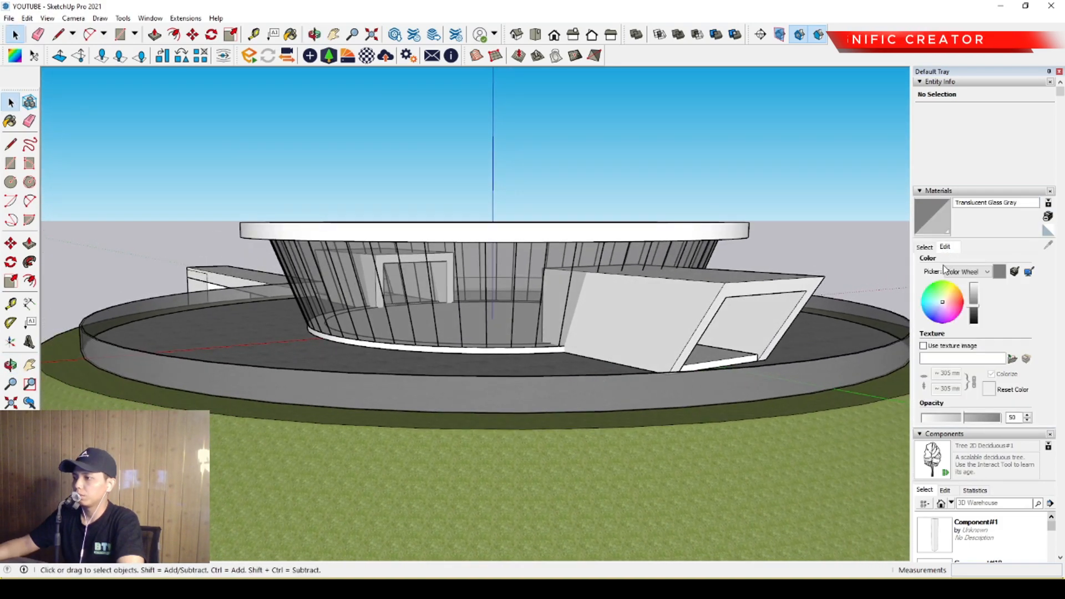
click(940, 303)
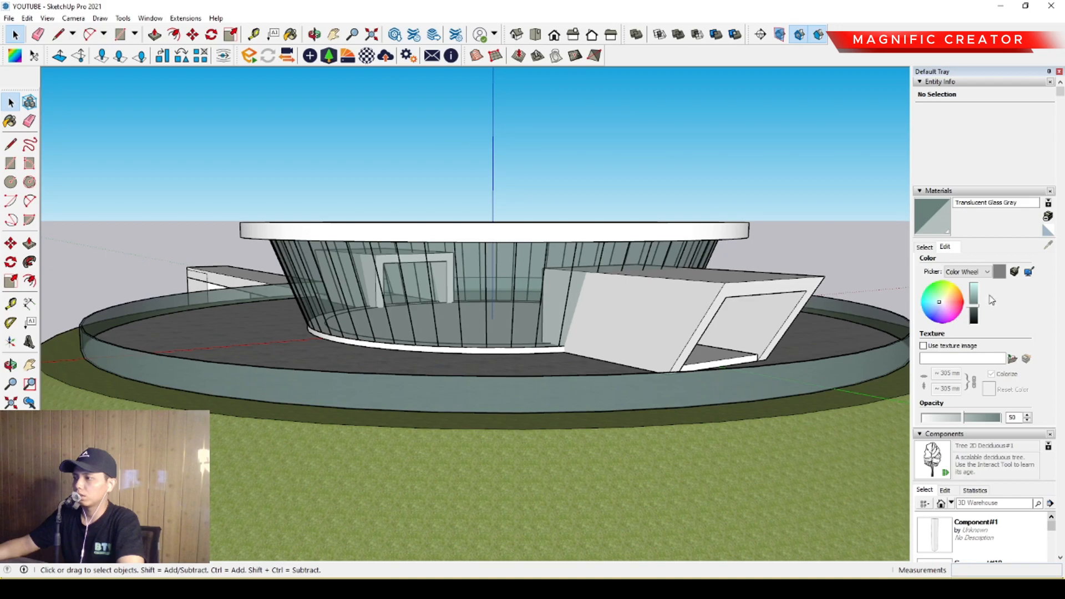
click(974, 305)
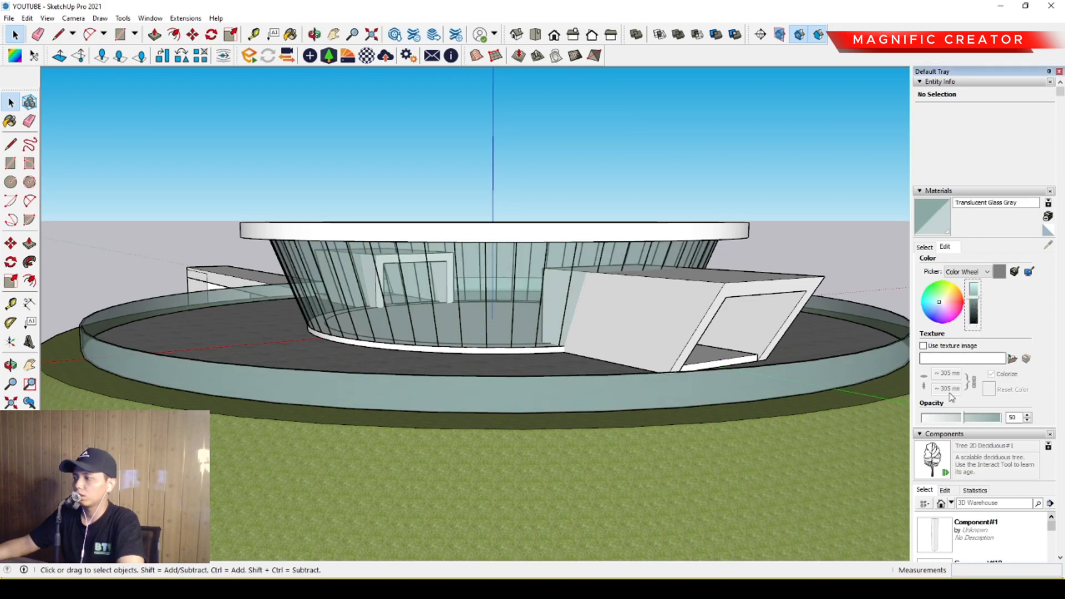
Set the opacity of Translucent Glass Gray to 44 and lighten its blue-green colour further.
click(946, 421)
drag(951, 420, 966, 421)
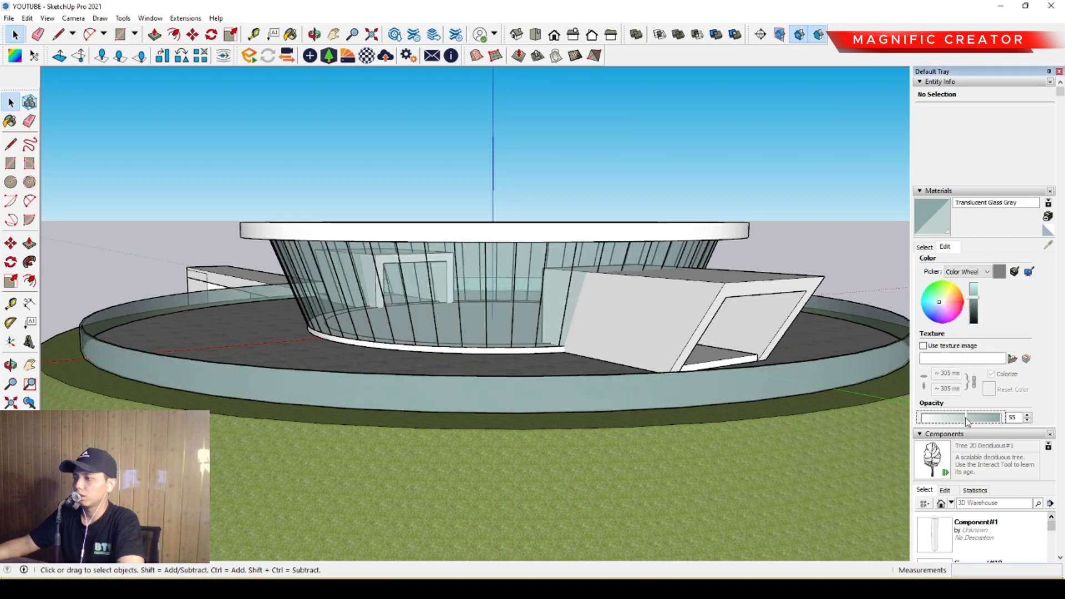
click(958, 420)
middle_drag(491, 374, 669, 321)
scroll(483, 315, down, 1)
scroll(295, 315, up, 2)
middle_drag(295, 315, 513, 331)
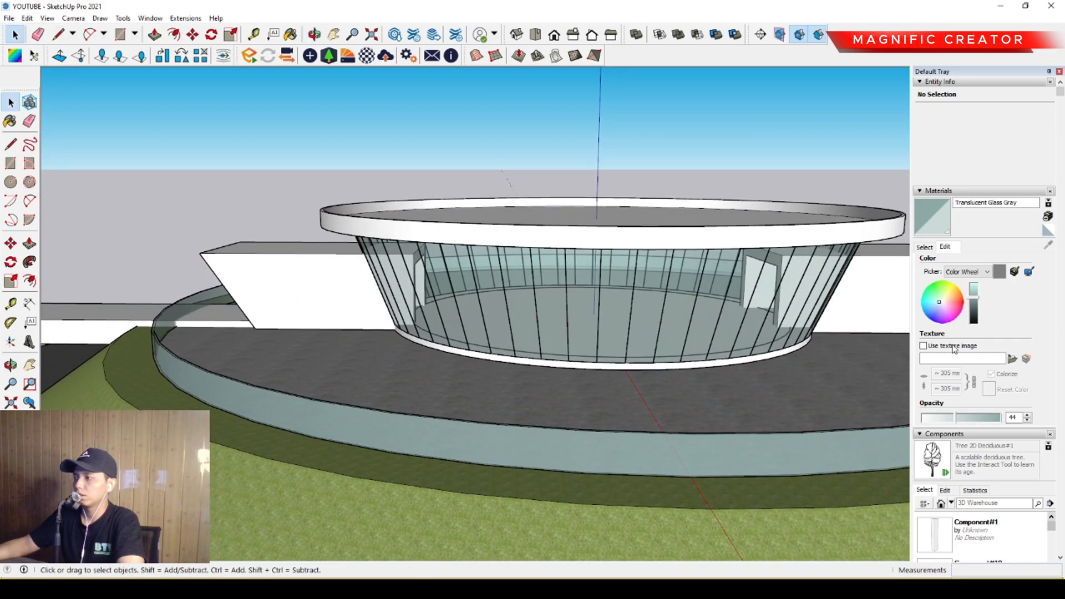
click(974, 318)
drag(973, 309, 974, 287)
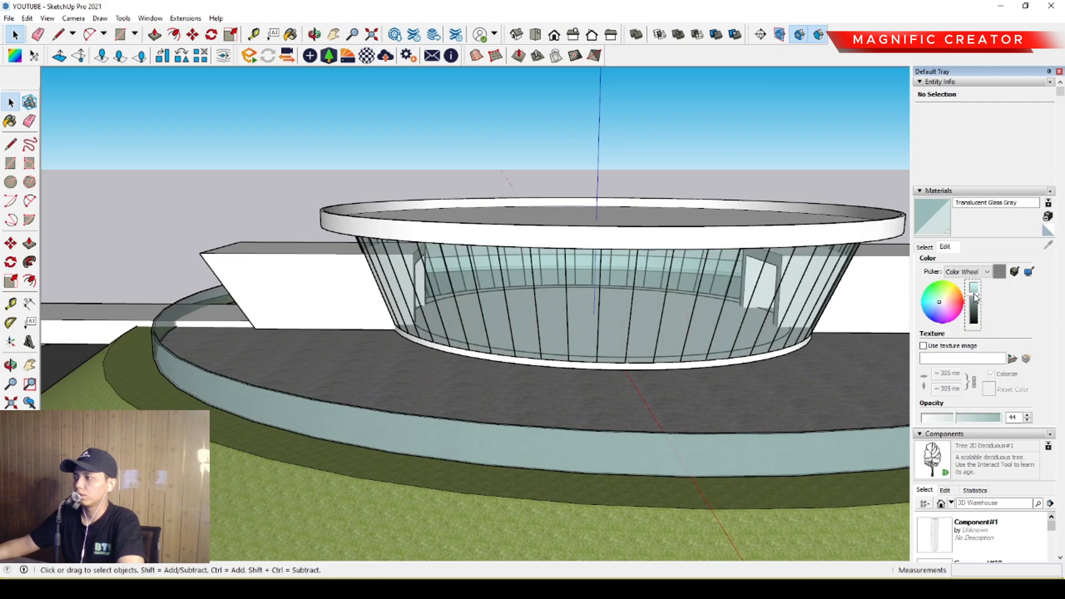
Draw lines about 1121 and 1337 mm long along the walkway's two edges across the glass ring wall, inside its group.
middle_drag(868, 369, 364, 355)
scroll(388, 350, up, 10)
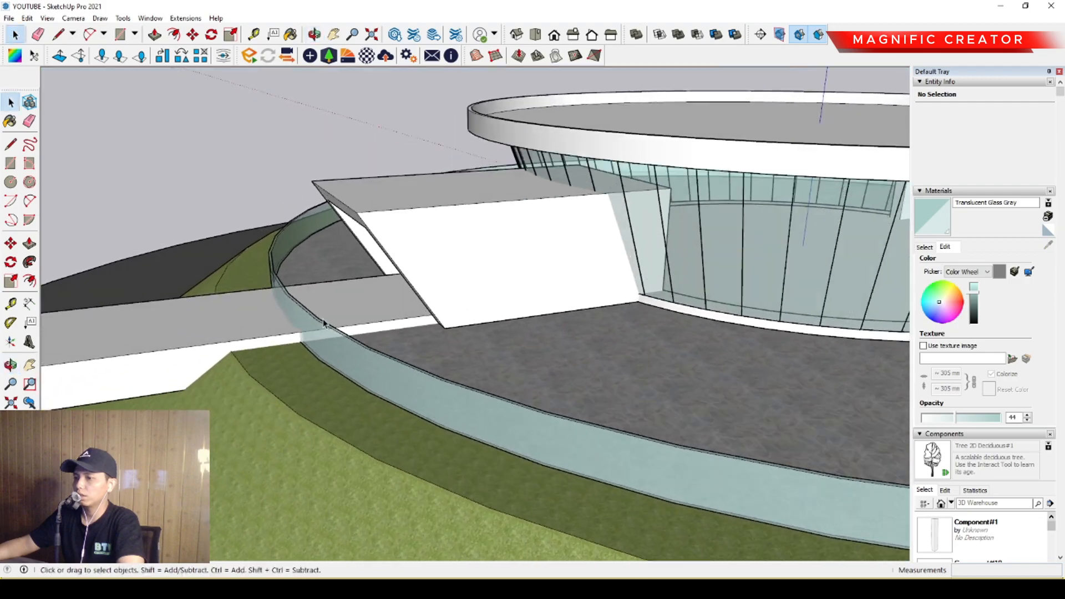
middle_drag(324, 323, 514, 351)
scroll(519, 405, up, 2)
scroll(513, 352, up, 3)
triple_click(514, 351)
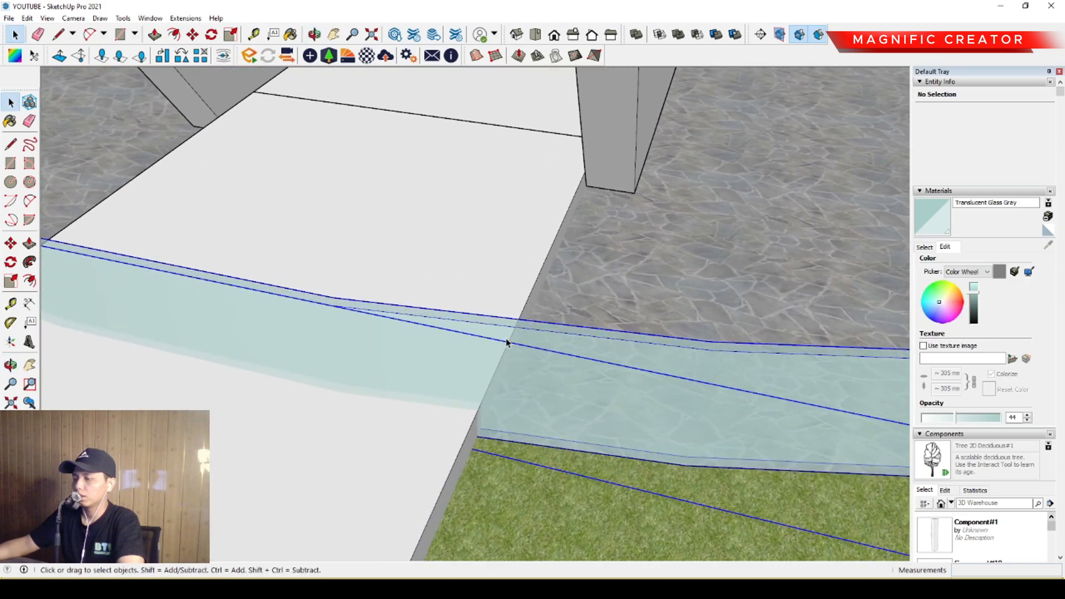
scroll(509, 355, up, 4)
scroll(509, 377, up, 1)
key(l)
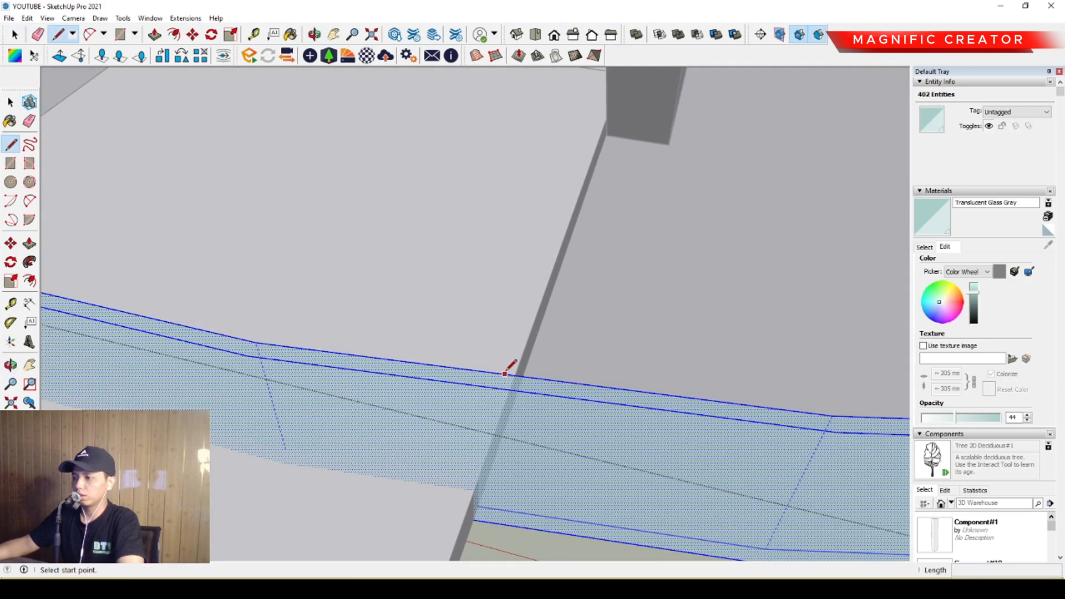
scroll(500, 383, up, 1)
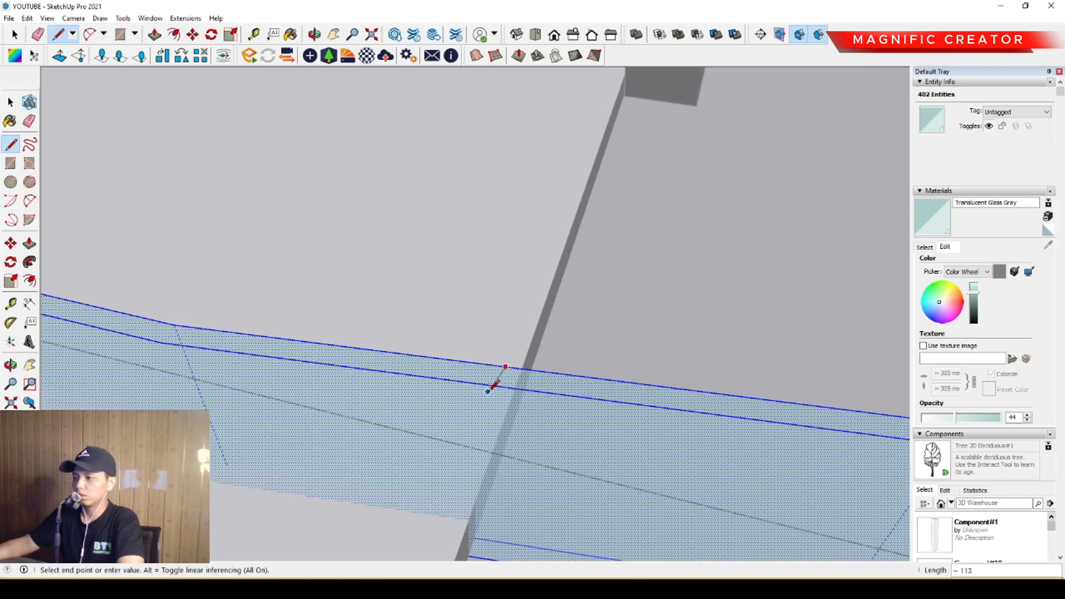
middle_drag(498, 464, 400, 455)
click(522, 286)
middle_drag(521, 287, 423, 195)
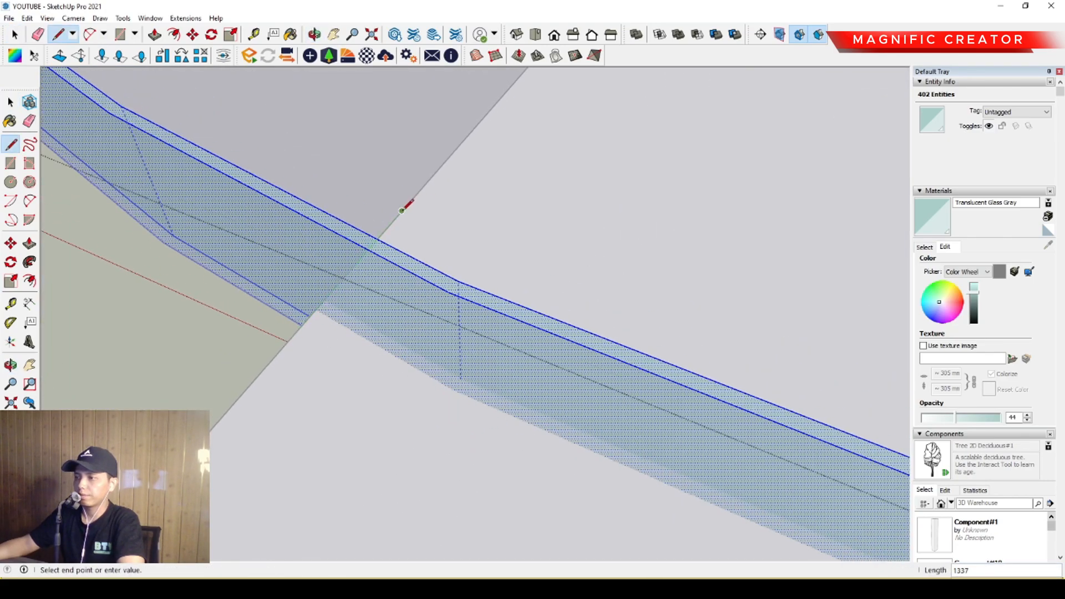
Move the 1121 mm line up from the walkway's edge onto the top face of the glass ring wall.
key(space)
click(403, 229)
scroll(403, 229, down, 1)
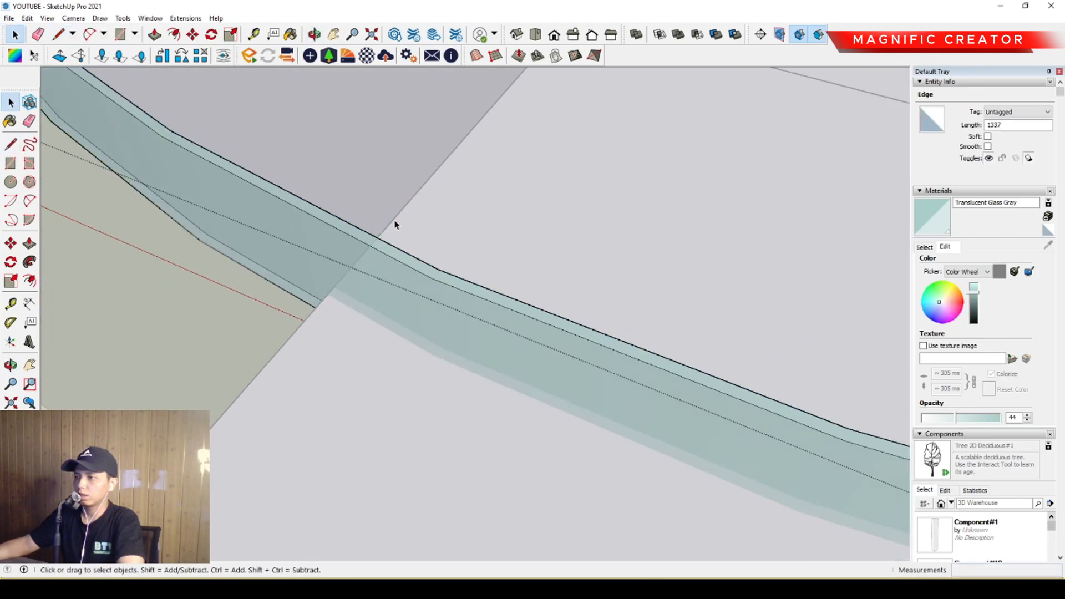
middle_drag(394, 219, 417, 327)
key(m)
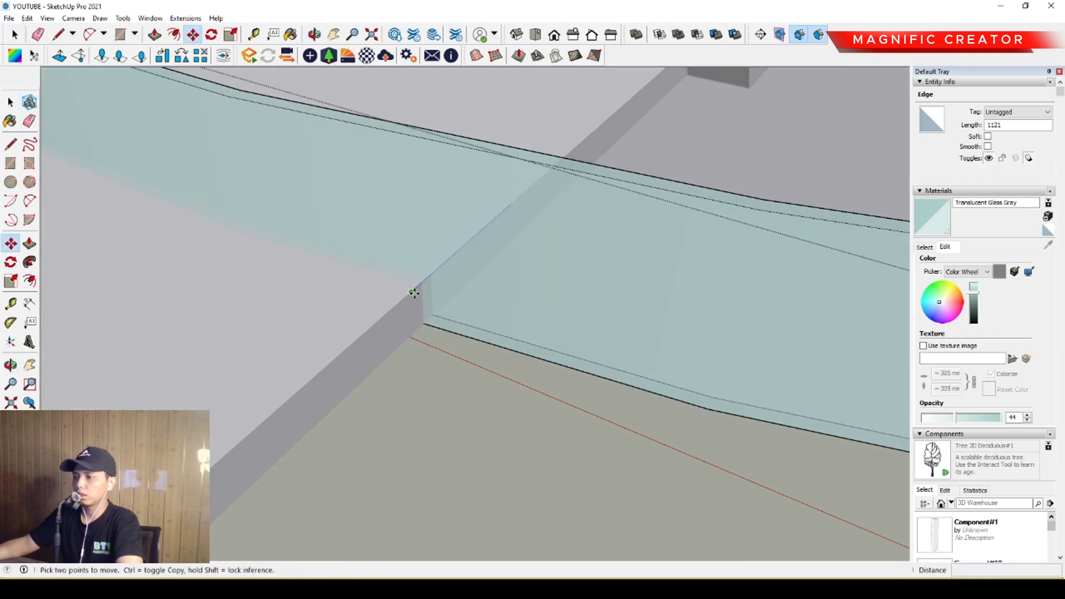
click(411, 305)
middle_drag(418, 290, 498, 336)
click(468, 213)
scroll(500, 363, up, 2)
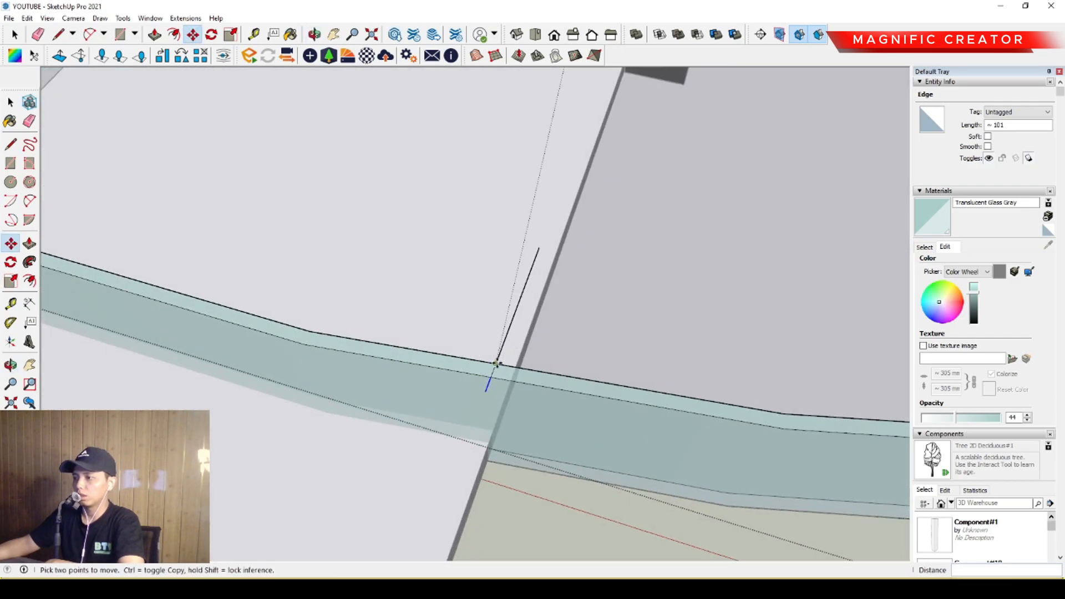
Move the 1337 mm line on the walkway's other edge up 900 mm onto the ring wall's top face.
key(space)
scroll(495, 375, down, 5)
shift+middle_drag(495, 374, 755, 348)
middle_drag(526, 304, 469, 269)
key(m)
click(446, 272)
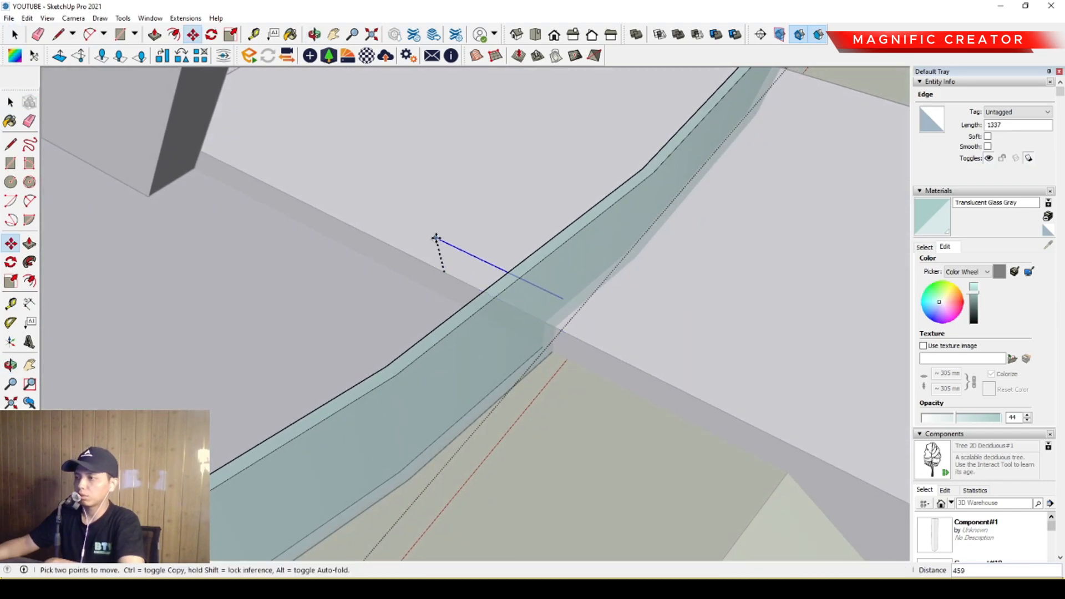
click(555, 246)
Erase the parts of the raised line that overhang the top face of the glass ring wall.
key(space)
key(e)
mouse_move(587, 250)
middle_down()
mouse_move(605, 248)
mouse_move(545, 400)
mouse_move(600, 248)
middle_up()
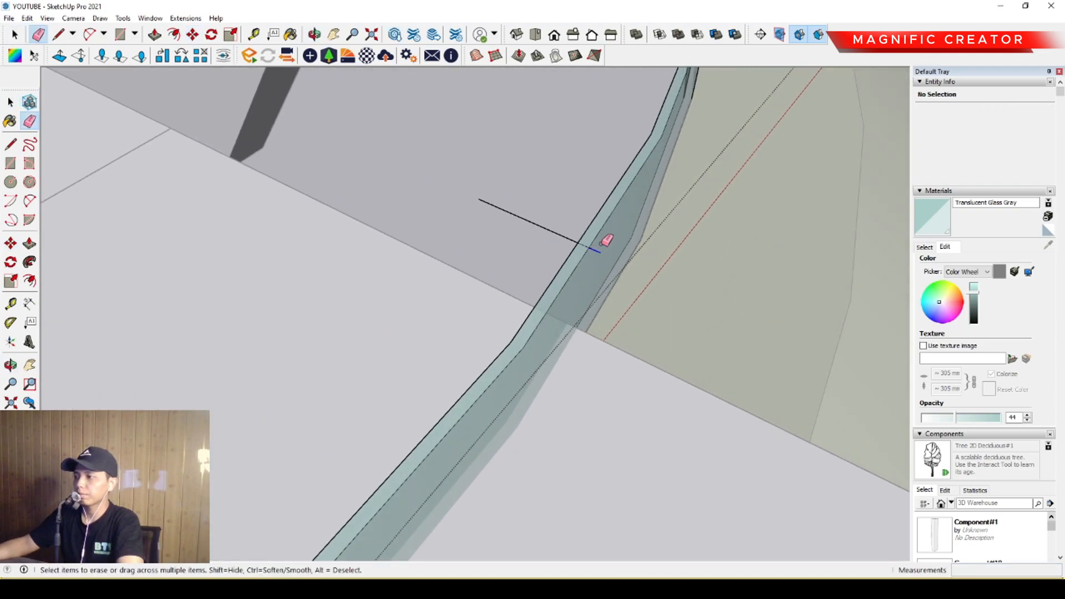
click(555, 237)
Push the top face of the glass wall between the two lines down 1200 mm to open the walkway passage.
key(space)
scroll(572, 266, down, 1)
scroll(572, 266, up, 2)
click(572, 261)
key(p)
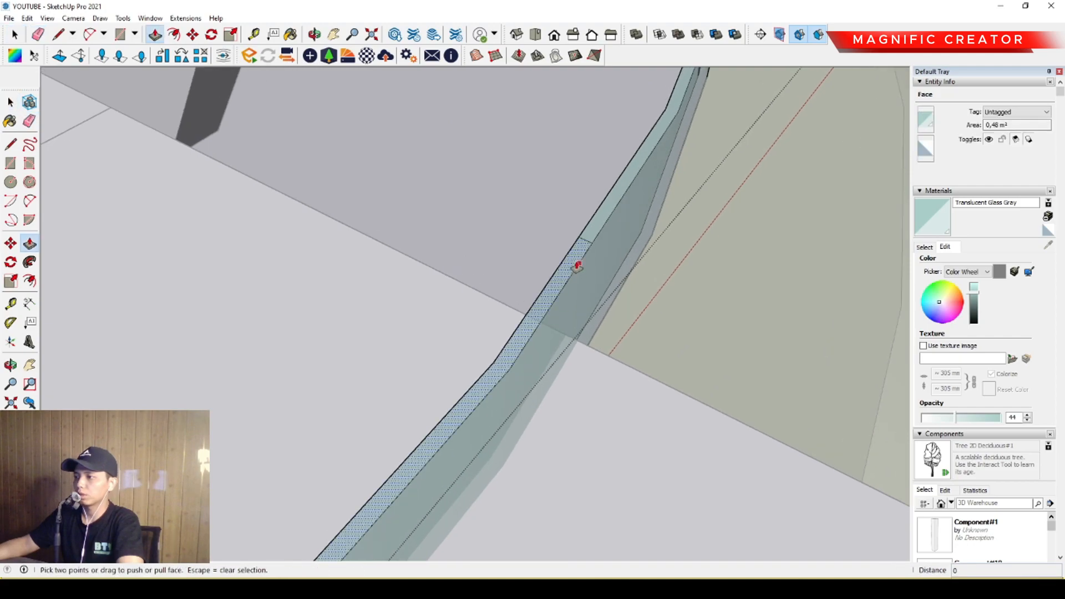
click(575, 265)
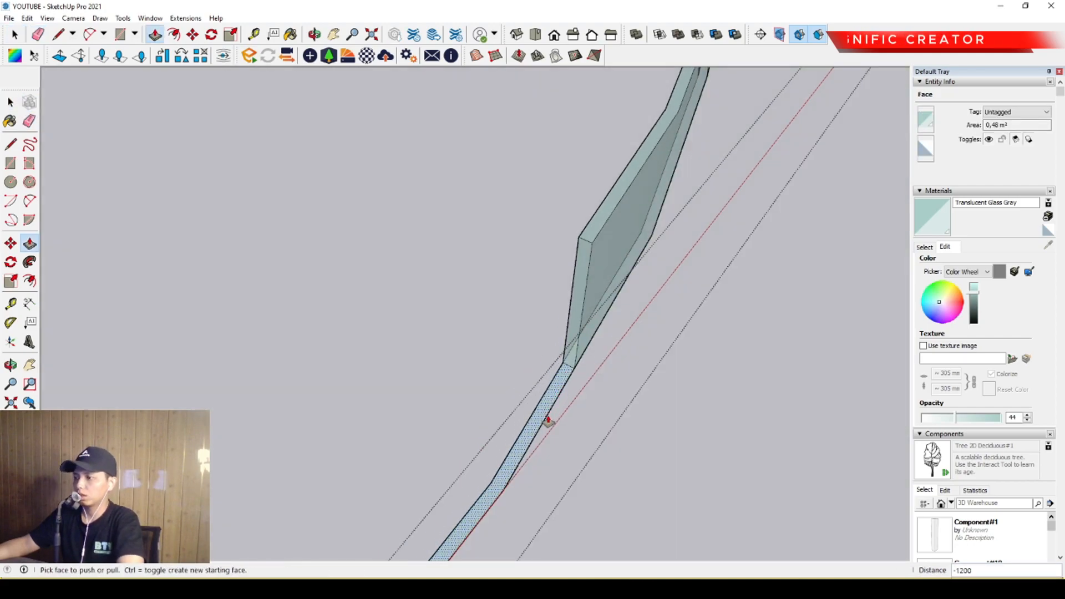
Erase the leftover bottom face of the glass wall in the walkway opening.
key(space)
key(e)
drag(546, 406, 559, 404)
scroll(607, 274, down, 5)
scroll(535, 377, down, 2)
key(space)
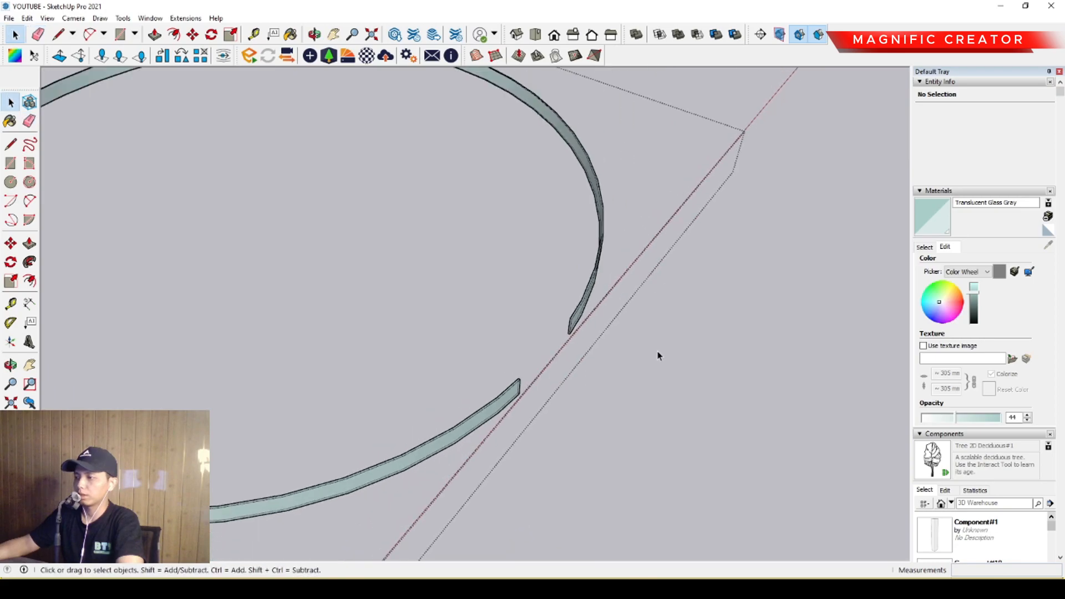
scroll(616, 369, down, 5)
middle_drag(542, 336, 469, 355)
scroll(632, 271, down, 3)
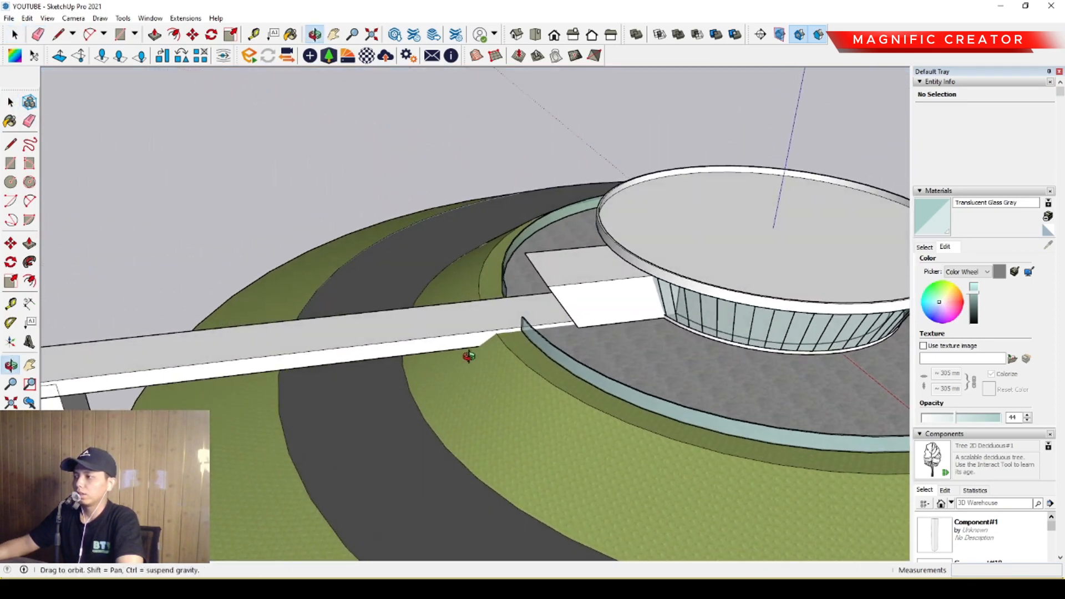
scroll(469, 338, up, 2)
middle_drag(528, 309, 811, 292)
scroll(217, 367, down, 2)
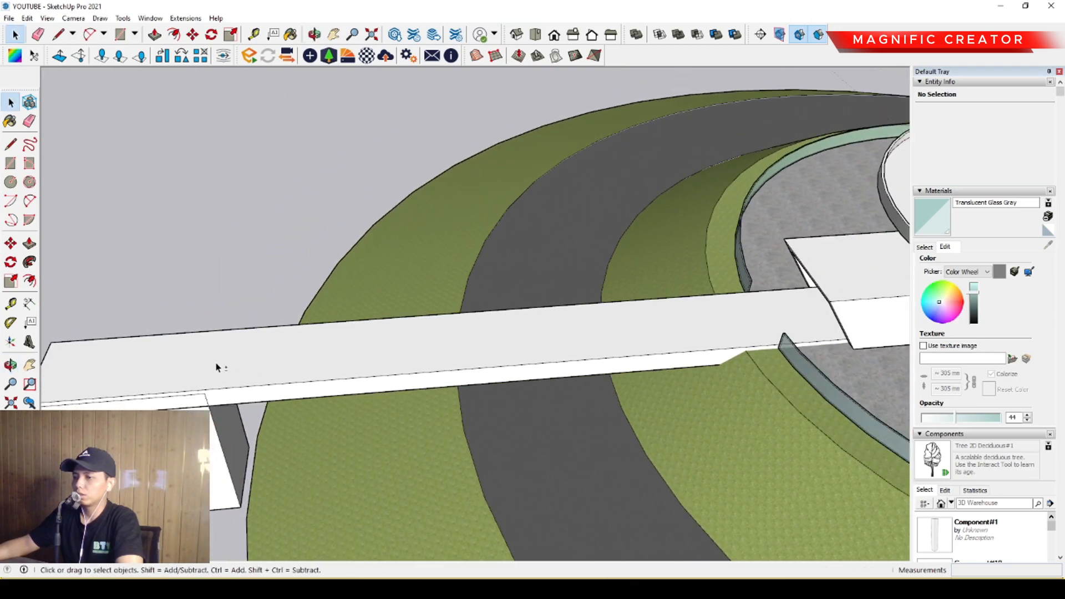
scroll(218, 368, down, 2)
middle_drag(295, 333, 366, 340)
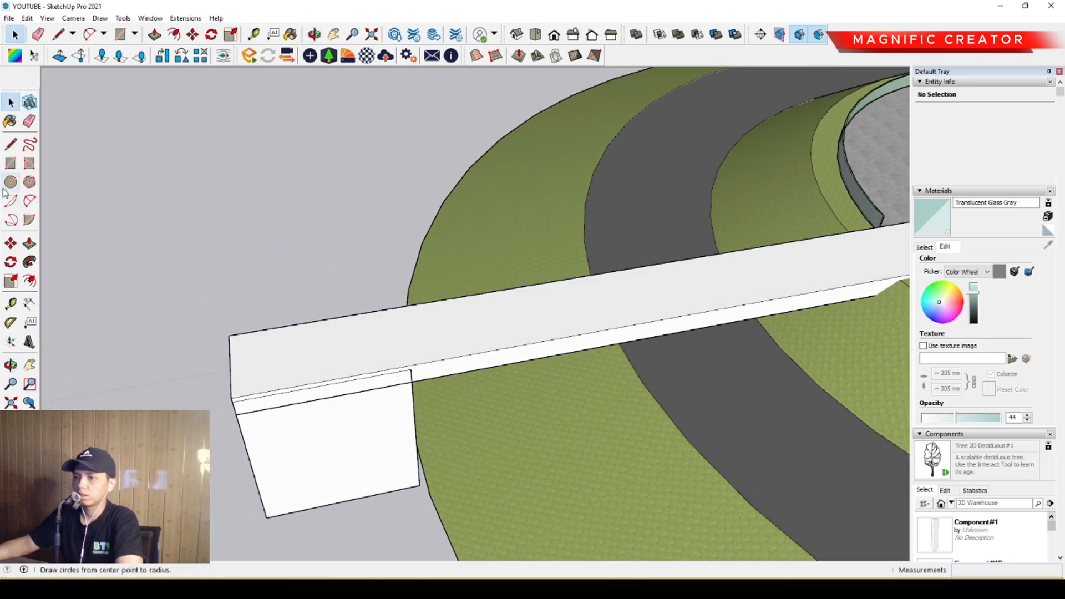
click(30, 164)
scroll(244, 352, up, 1)
click(224, 329)
scroll(500, 328, down, 2)
shift+middle_drag(532, 327, 239, 386)
scroll(540, 302, up, 1)
middle_drag(540, 302, 574, 317)
scroll(549, 314, up, 4)
scroll(557, 314, up, 3)
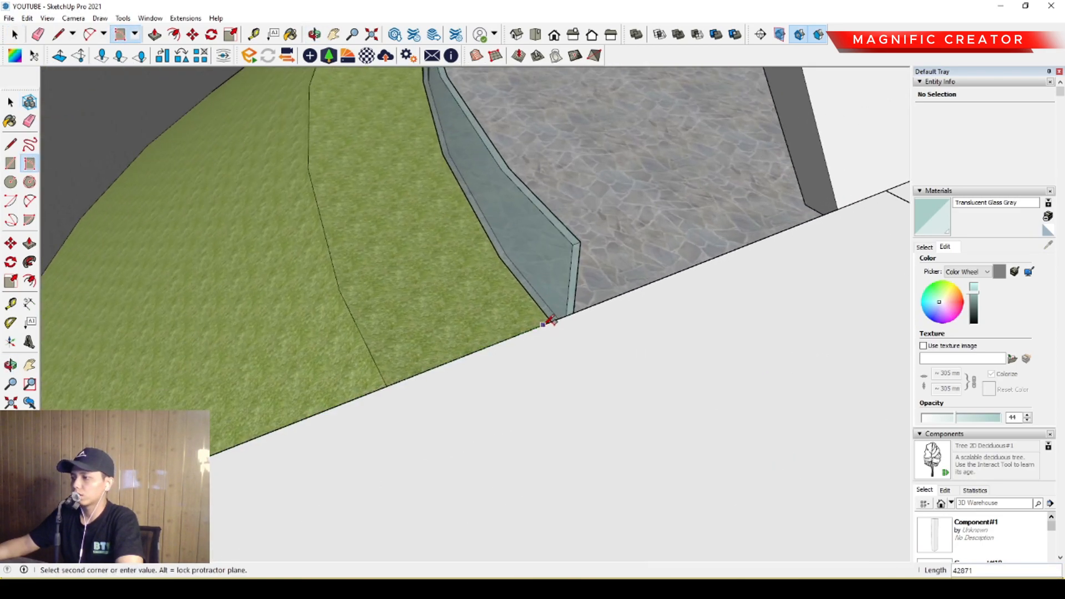
click(575, 311)
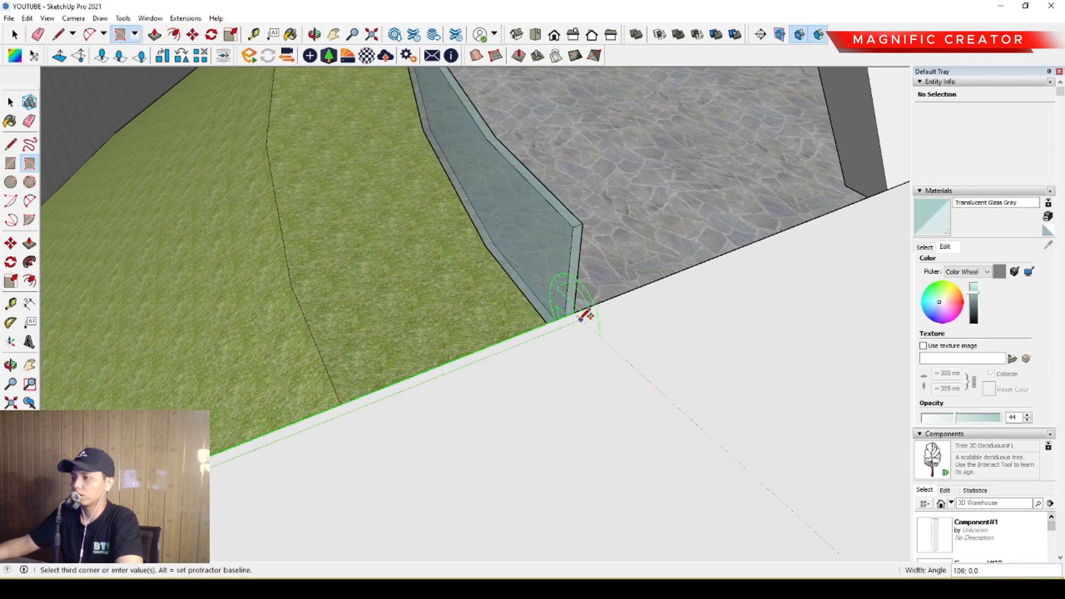
key(space)
click(614, 316)
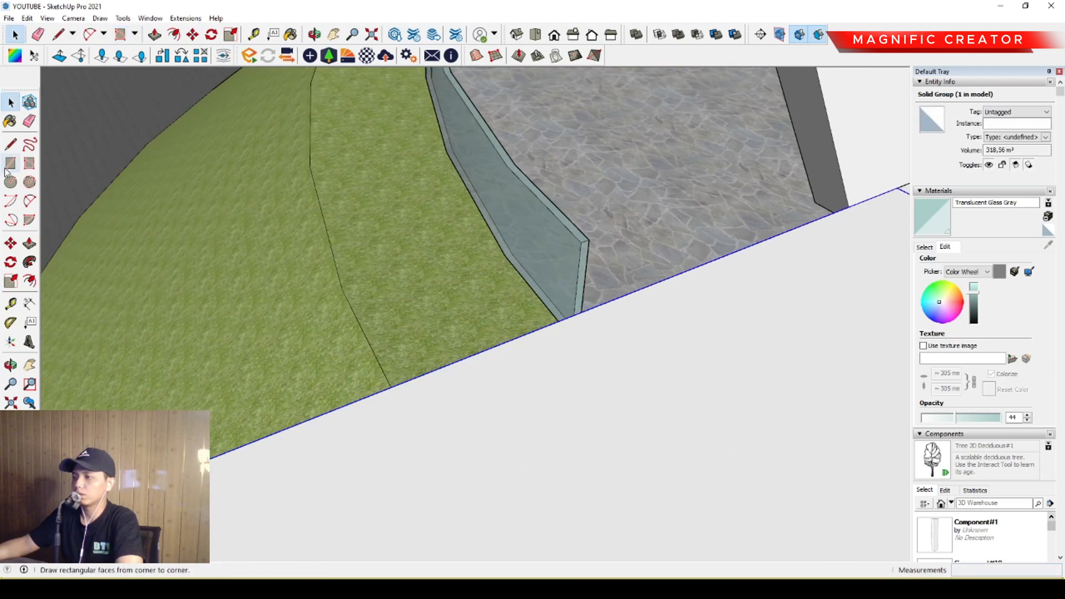
Draw a narrow rotated rectangle about 42935 mm long along the walkway's top edge, from the glass ring wall to the walkway's outer end.
click(29, 164)
scroll(588, 308, up, 1)
click(573, 309)
scroll(542, 335, down, 1)
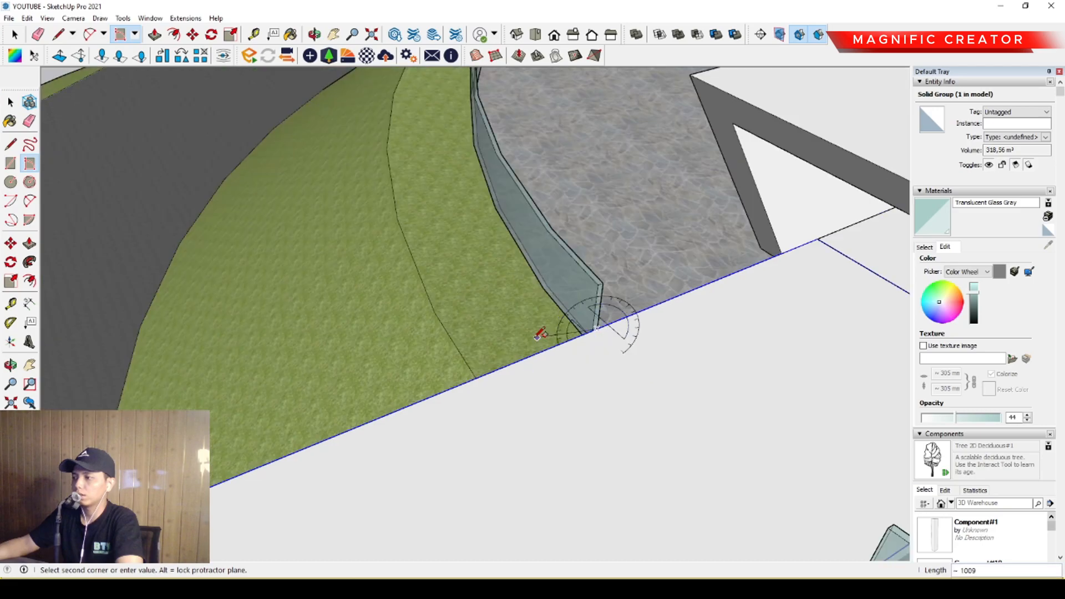
scroll(492, 364, down, 4)
scroll(363, 391, up, 3)
shift+middle_drag(241, 414, 471, 333)
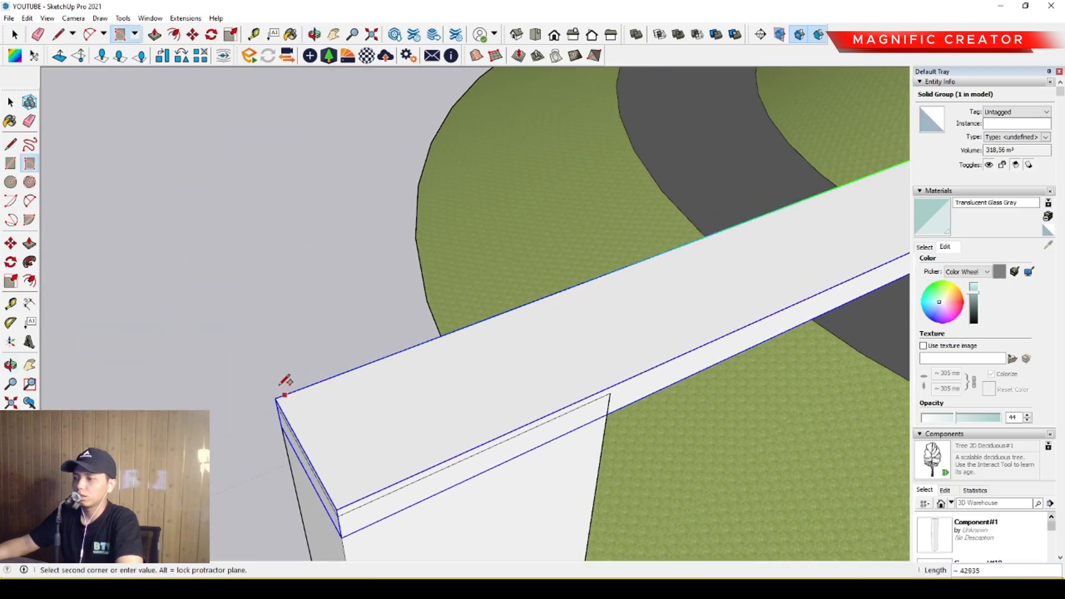
click(276, 398)
scroll(276, 397, up, 5)
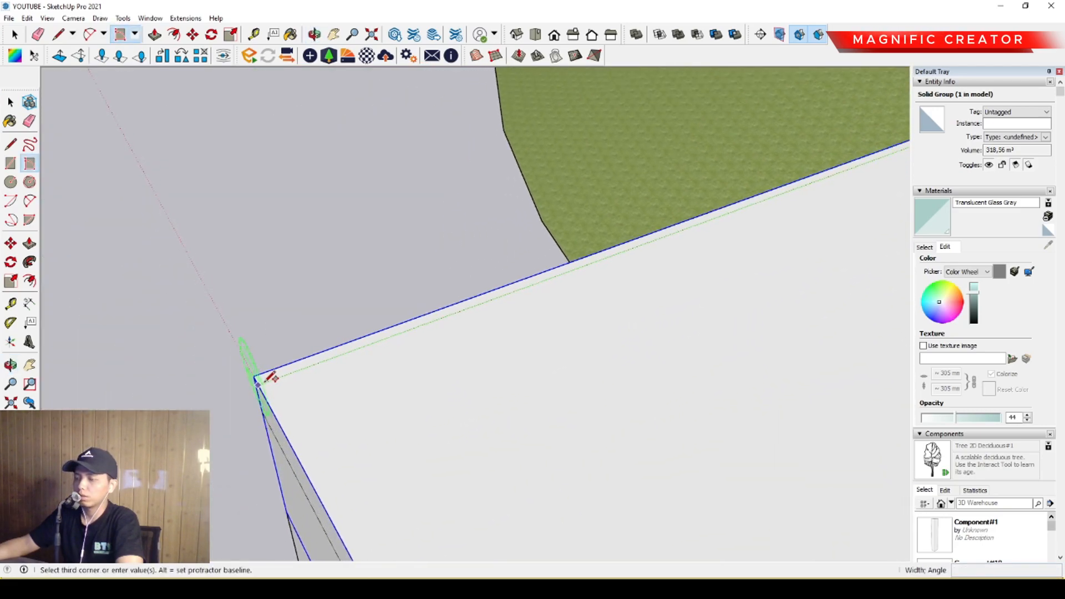
scroll(267, 376, up, 1)
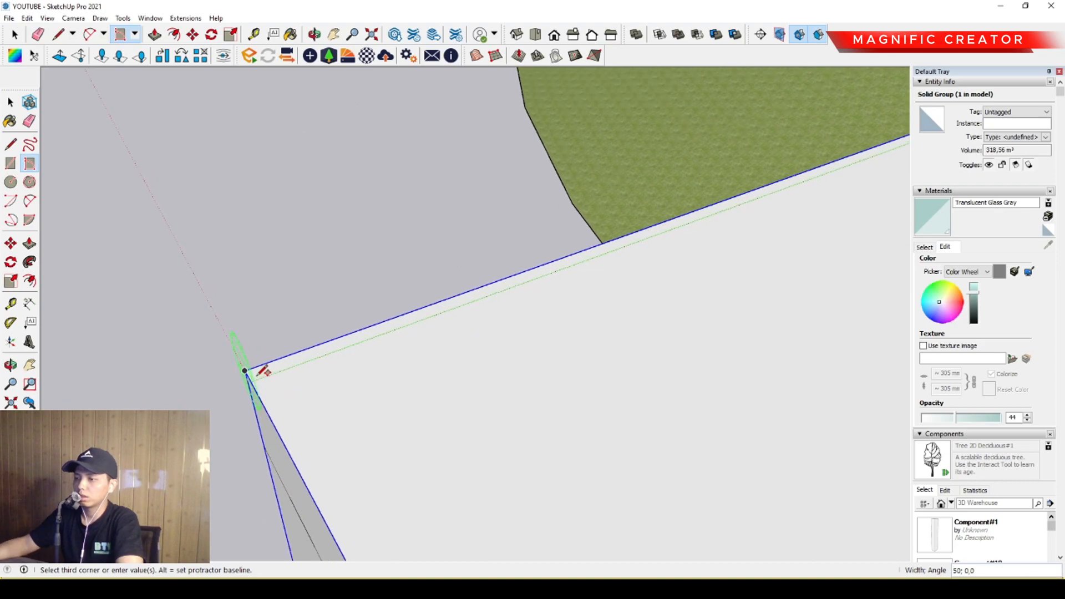
middle_drag(272, 385, 599, 321)
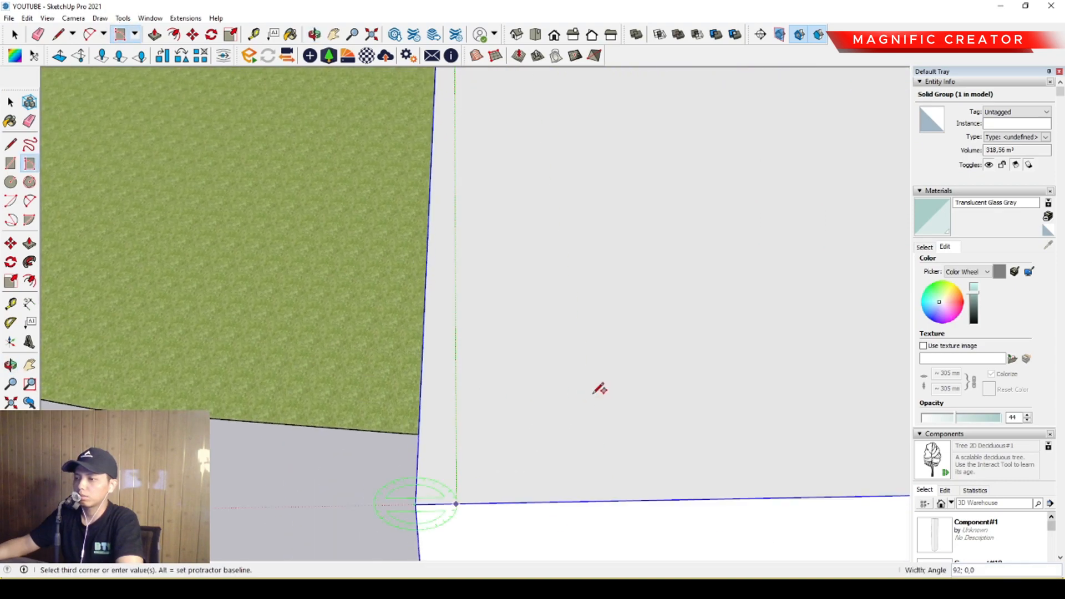
click(429, 507)
key(space)
Pull the narrow strip on the walkway's edge up 1400 mm to form a railing panel.
double_click(419, 465)
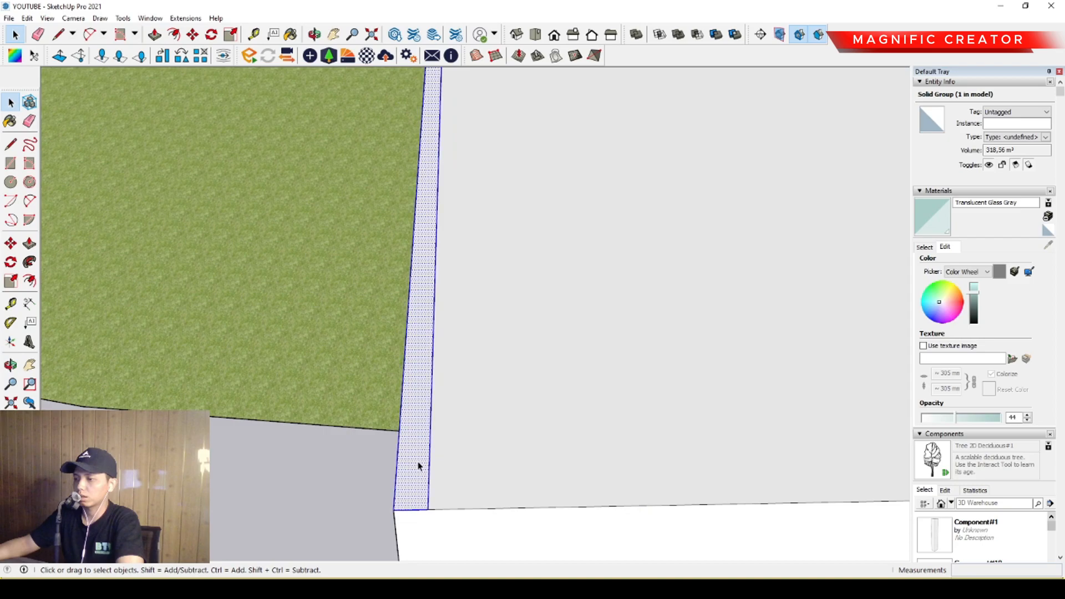
scroll(502, 335, down, 4)
middle_drag(501, 335, 659, 219)
scroll(597, 335, down, 3)
scroll(597, 335, down, 3)
scroll(551, 326, up, 6)
scroll(549, 296, up, 2)
key(p)
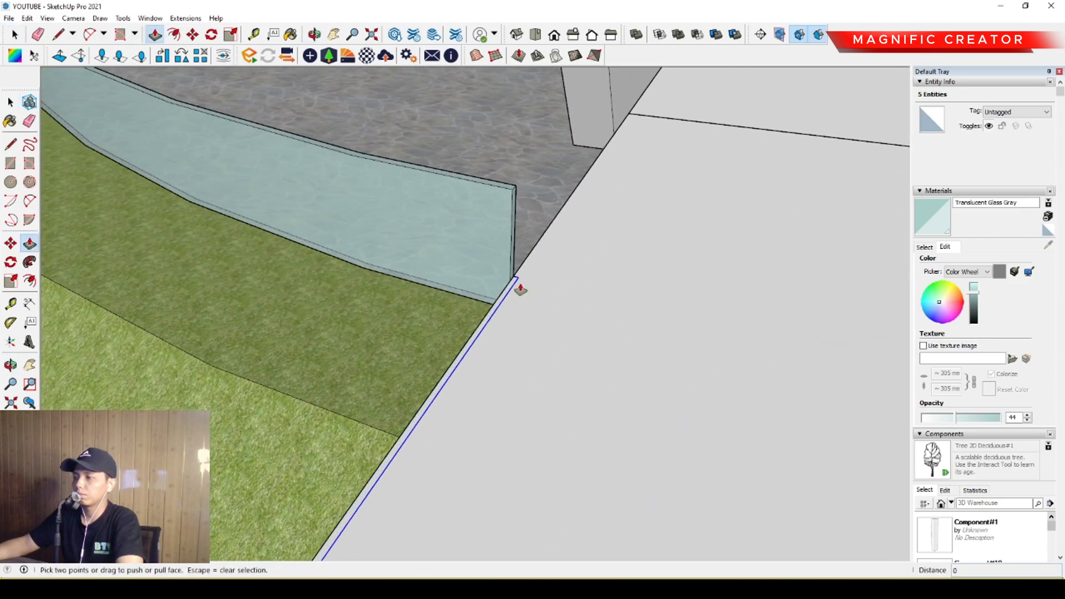
click(518, 282)
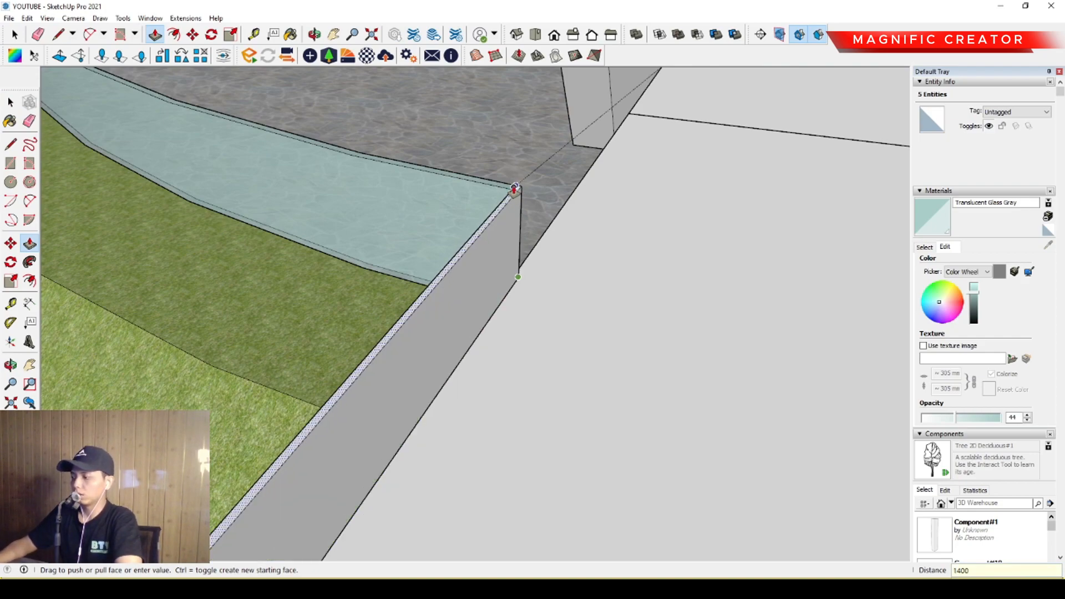
click(514, 191)
Group the whole railing panel and paint it with Translucent Glass Gray.
key(space)
click(503, 178)
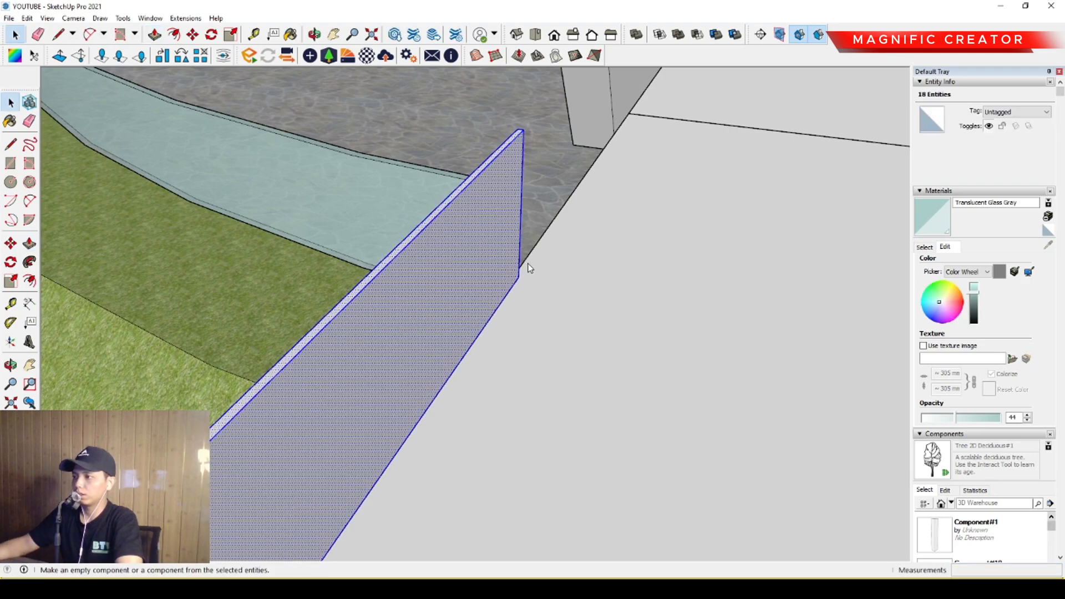
key(b)
click(488, 238)
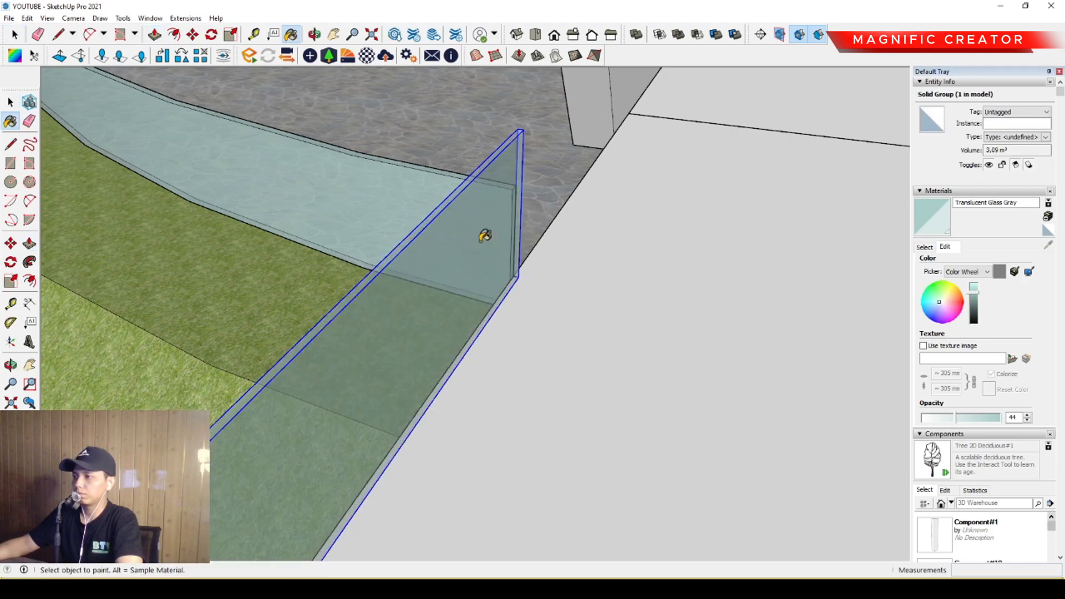
key(space)
Copy the glass railing about 5019 mm across to the walkway's opposite edge, beside the other end of the ring wall.
scroll(515, 288, down, 2)
middle_drag(515, 288, 451, 268)
key(m)
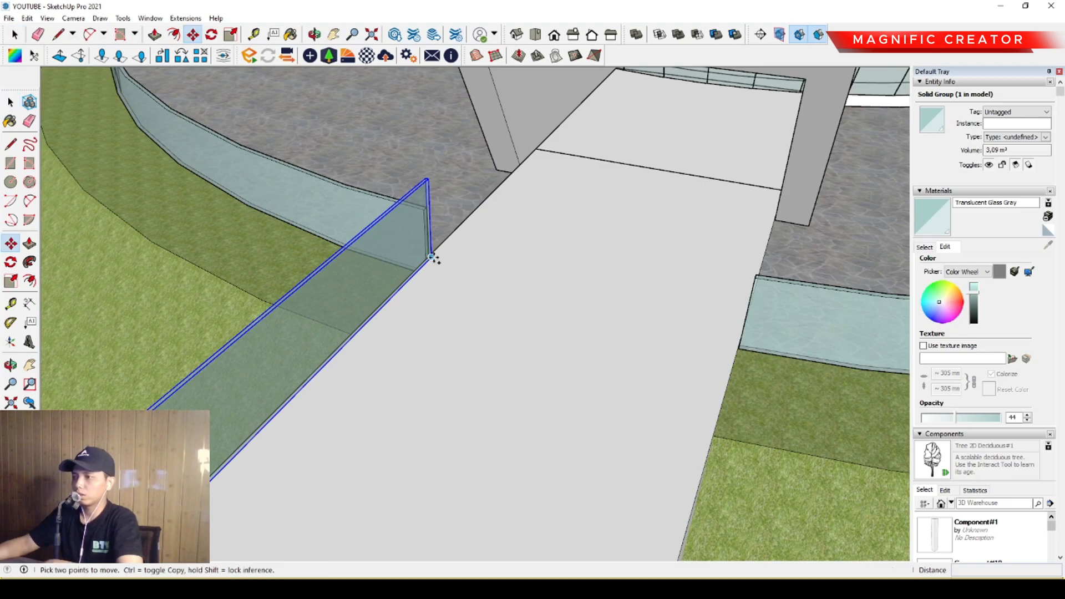
click(433, 257)
key(ctrl)
shift+middle_drag(696, 280, 501, 279)
click(554, 282)
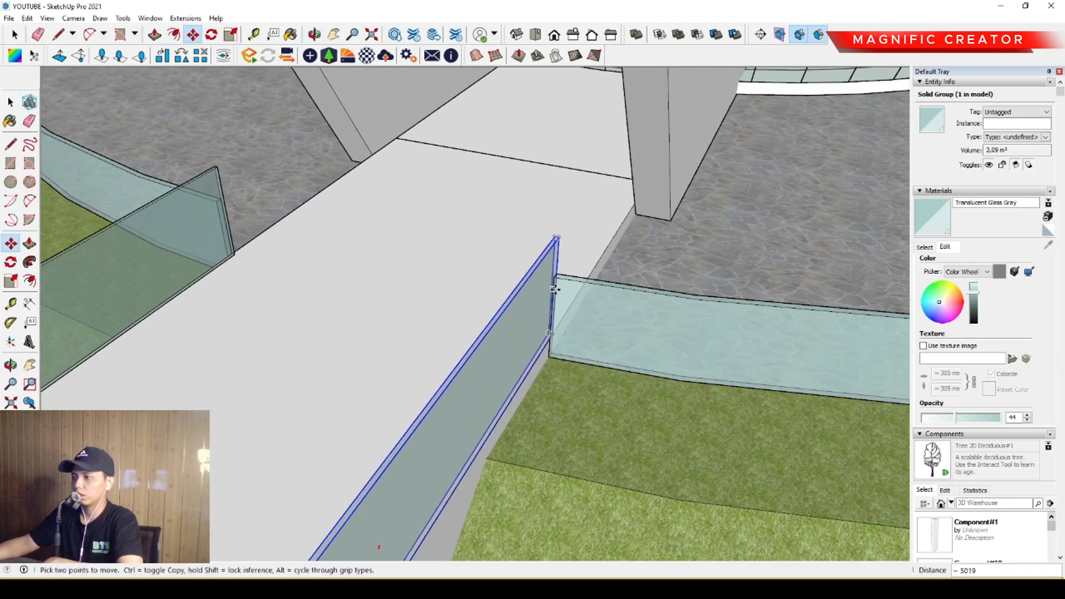
key(space)
Open the copied railing for editing at the end that meets the ring wall.
scroll(554, 284, down, 4)
scroll(345, 249, up, 3)
middle_drag(626, 312, 447, 307)
scroll(446, 306, up, 2)
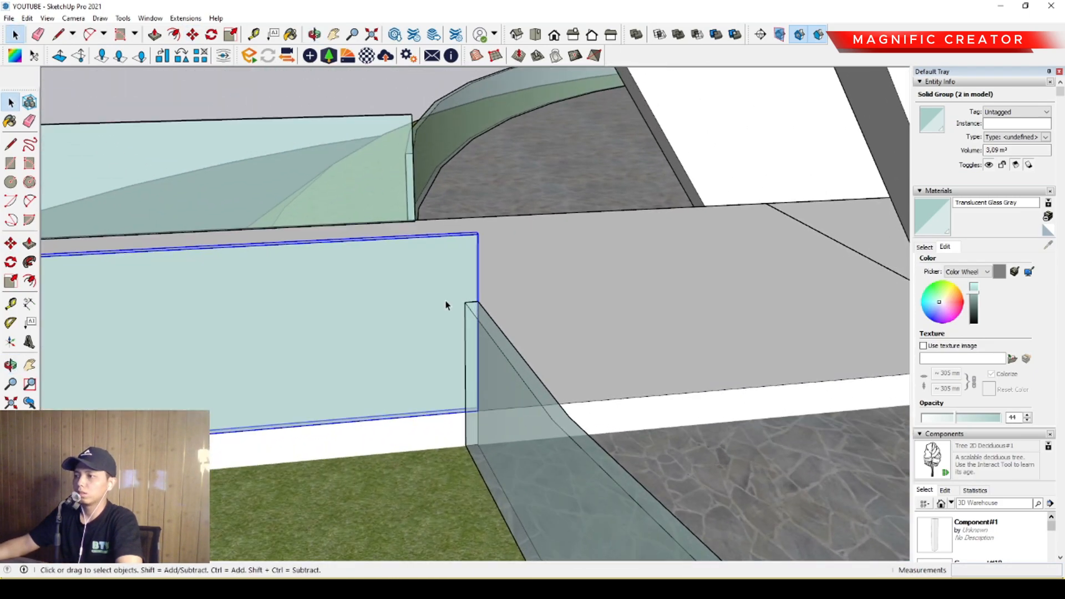
scroll(447, 303, up, 1)
triple_click(470, 261)
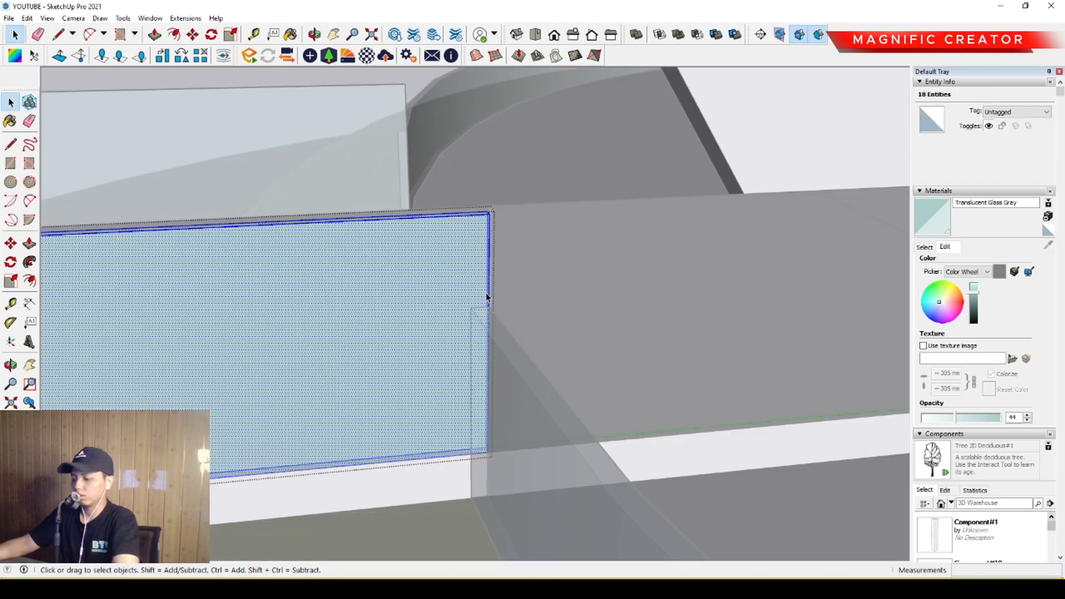
Try to draw a diagonal cut line about 864 mm long from the ring wall's top corner to the copied railing's upper edge.
scroll(485, 296, up, 2)
key(l)
click(487, 308)
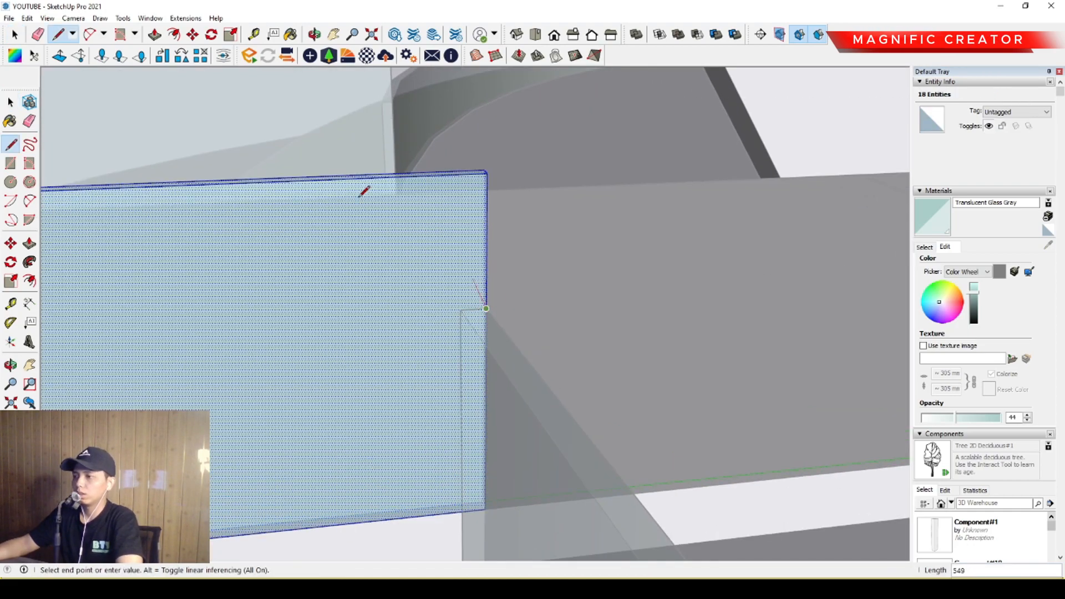
click(275, 181)
key(space)
key(p)
key(space)
middle_drag(439, 255, 378, 270)
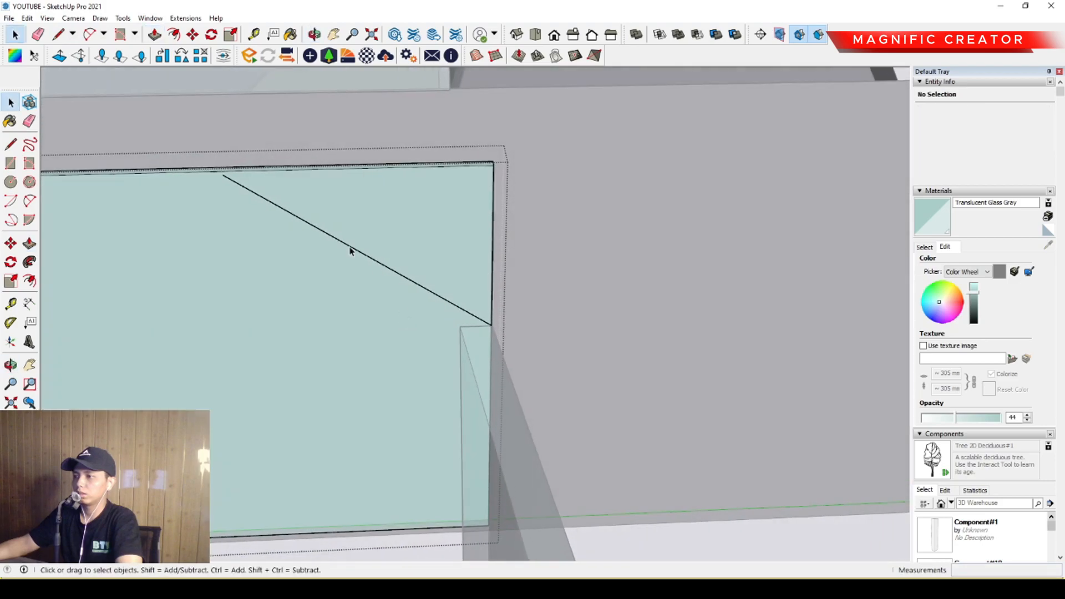
Try to extend the diagonal line so it reaches the copied railing's upper edge and splits the face.
key(l)
scroll(237, 173, up, 2)
click(221, 174)
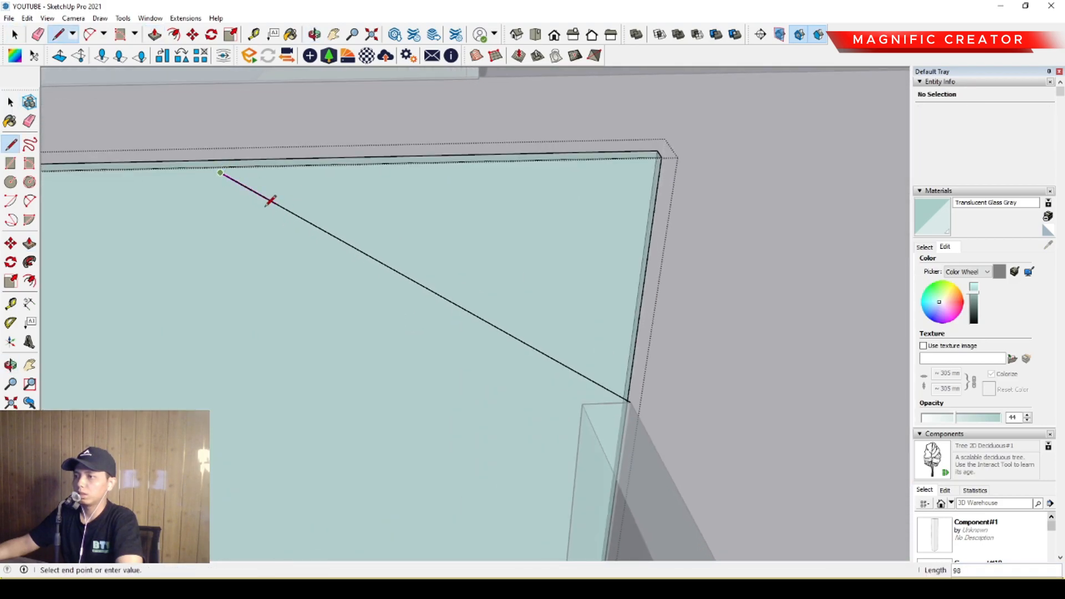
key(Escape)
key(space)
click(335, 200)
scroll(219, 179, up, 2)
key(l)
click(220, 170)
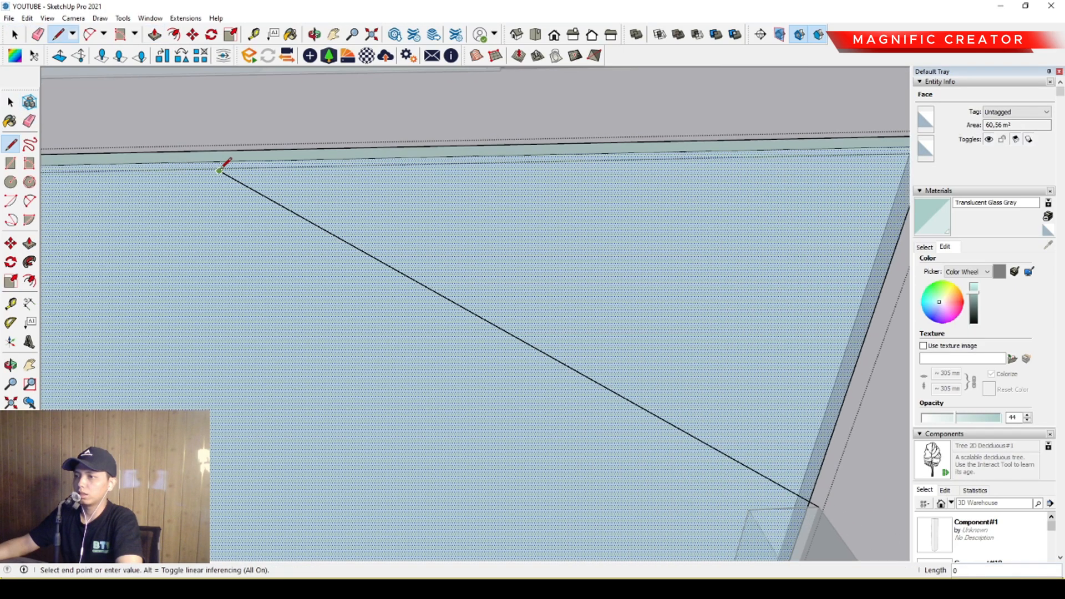
click(185, 154)
key(space)
scroll(252, 183, down, 1)
middle_drag(252, 183, 605, 233)
middle_drag(347, 308, 415, 329)
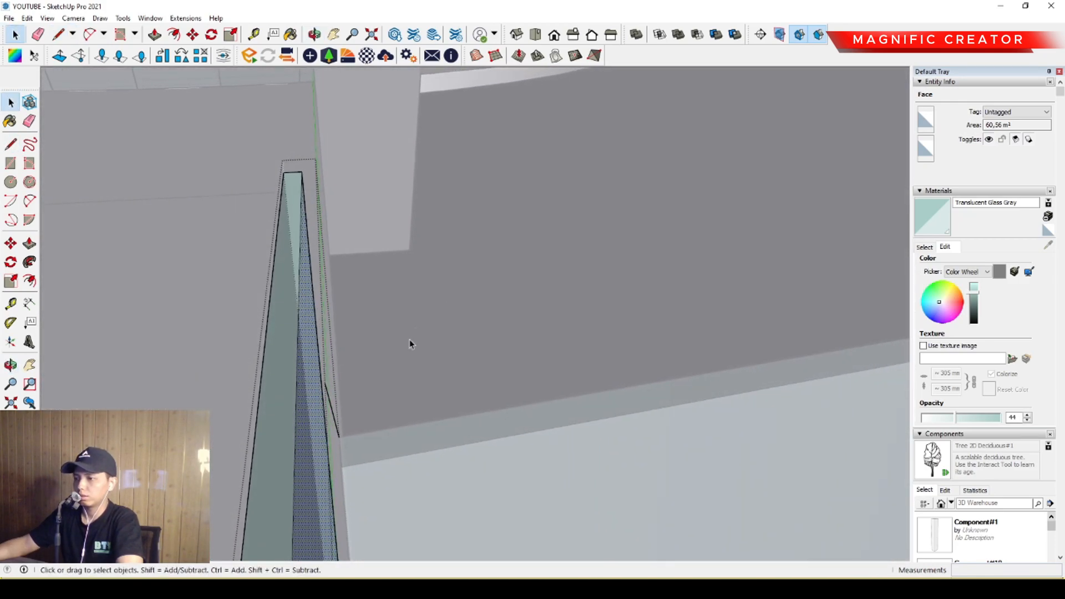
middle_drag(331, 407, 566, 375)
Draw a diagonal line about 810 mm long across the copied railing's upper inner corner and push the triangle through to cut it off.
key(l)
scroll(491, 309, up, 3)
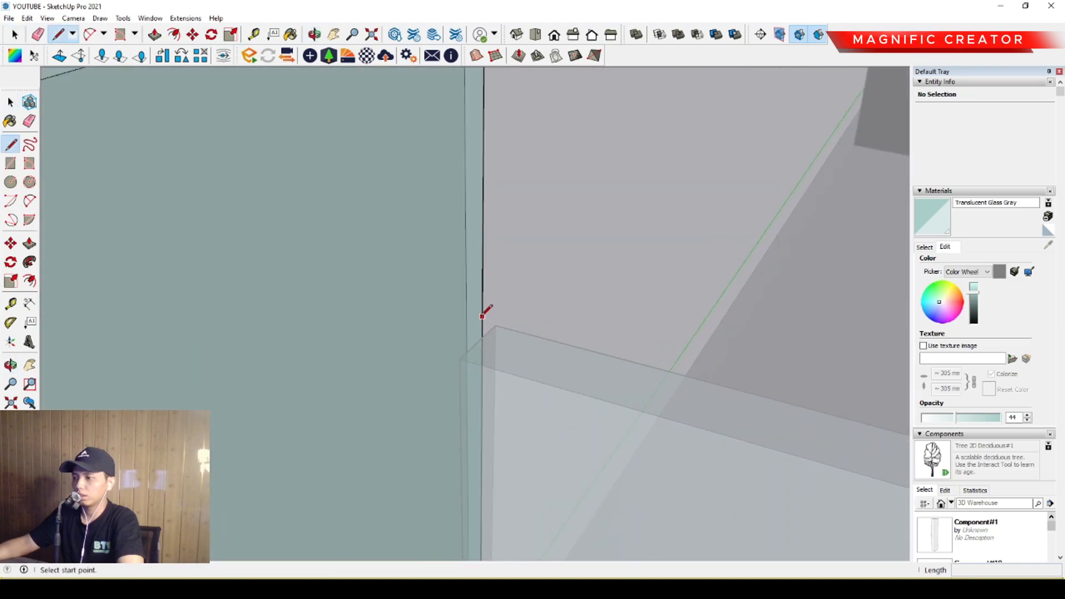
click(478, 310)
scroll(350, 267, down, 1)
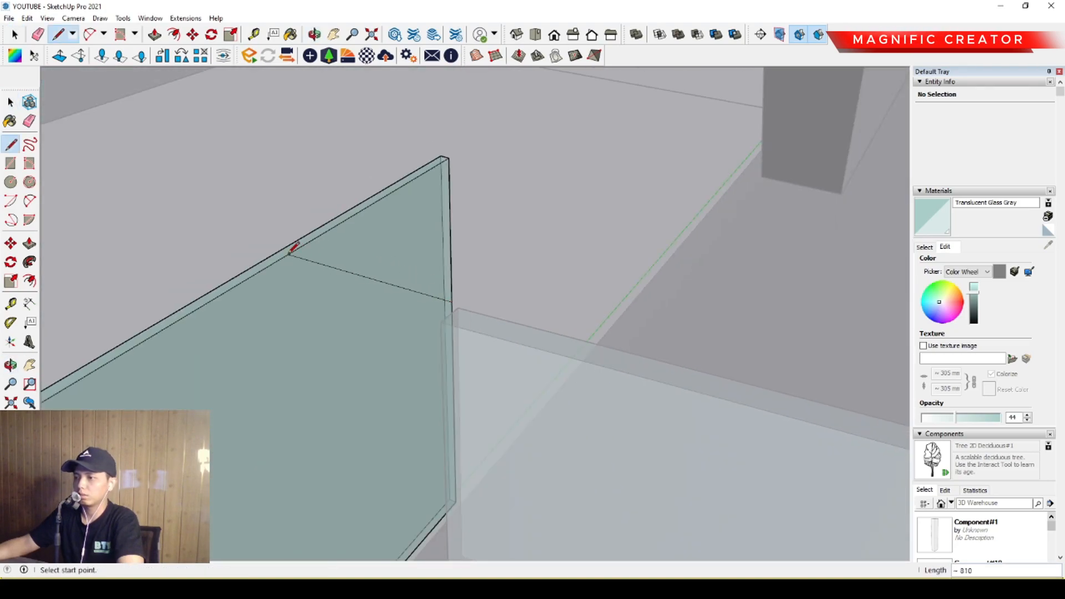
key(space)
key(p)
click(383, 244)
click(345, 238)
key(space)
Open the first railing for editing and draw a diagonal line about 803 mm long across its upper inner corner.
scroll(374, 281, down, 4)
middle_drag(374, 281, 651, 283)
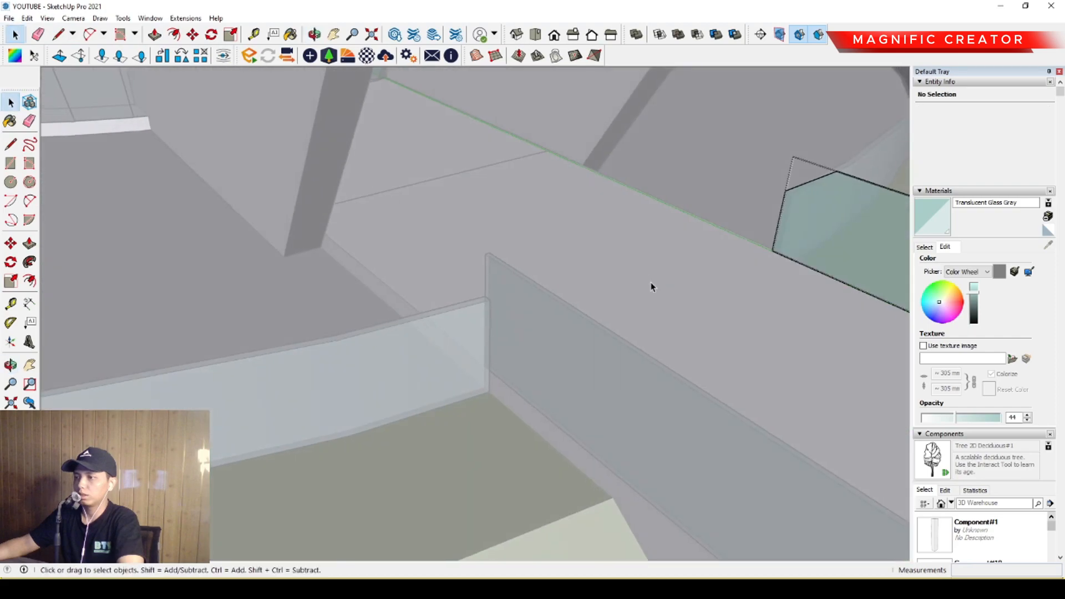
scroll(464, 298, up, 5)
click(499, 278)
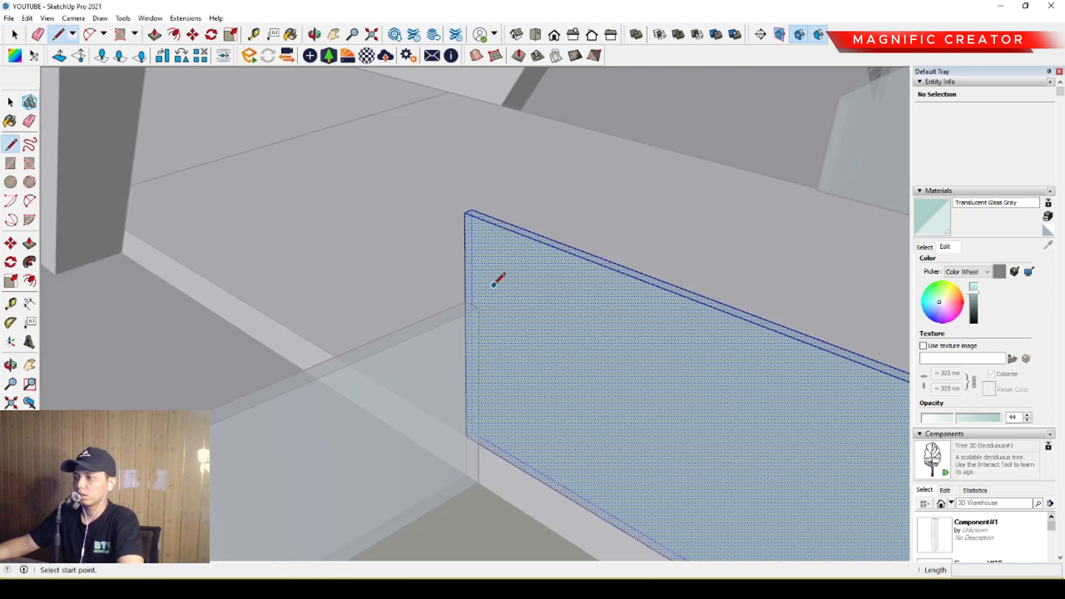
scroll(488, 289, up, 2)
key(l)
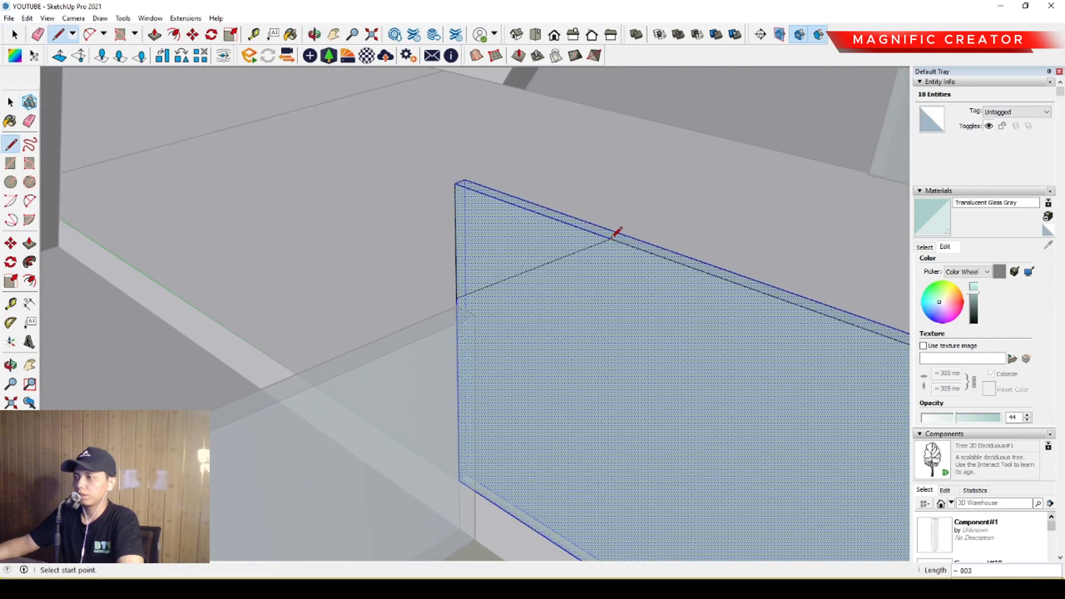
key(space)
Push the triangular corner of the first railing through its thickness to cut it off.
click(527, 248)
key(p)
drag(544, 238, 573, 233)
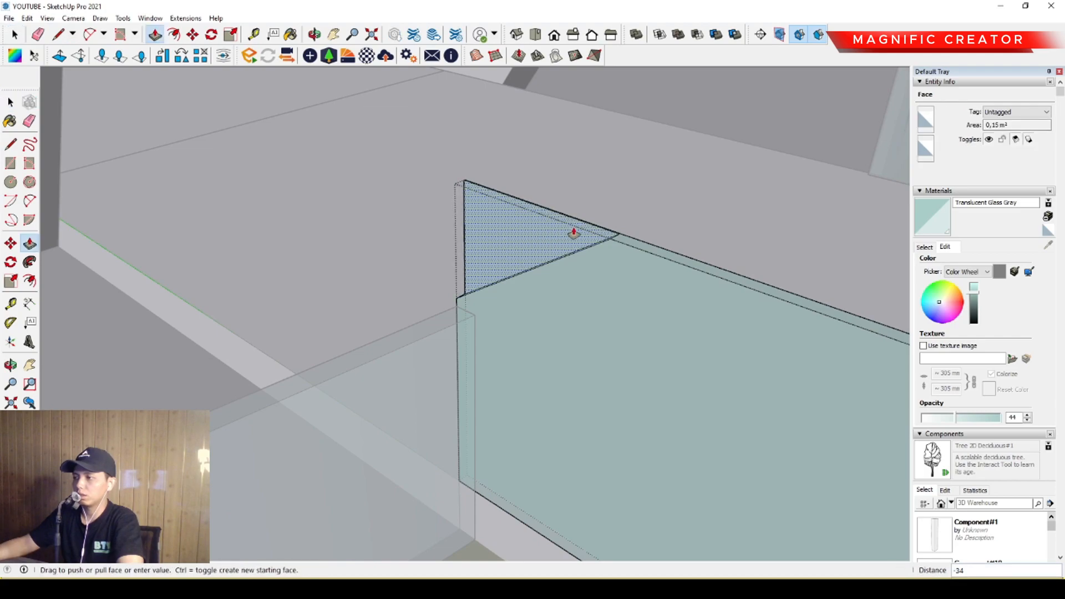
click(594, 225)
key(space)
scroll(493, 317, down, 6)
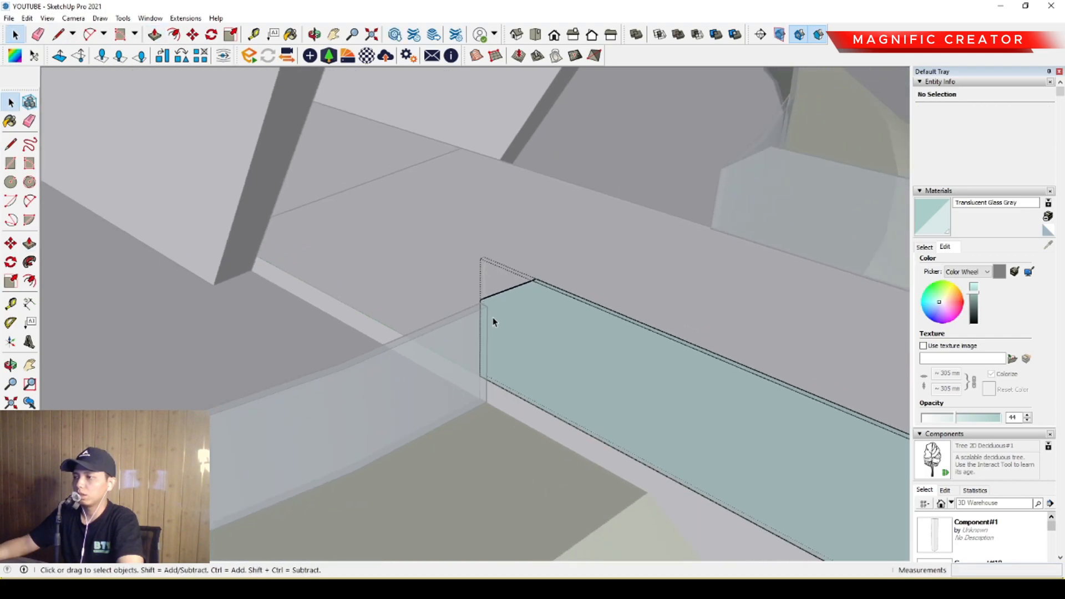
Choose the Cladding Siding Tan material from the Brick, Cladding and Siding collection.
scroll(740, 186, up, 5)
middle_drag(740, 186, 377, 311)
scroll(472, 355, down, 4)
scroll(459, 340, up, 3)
scroll(569, 374, down, 4)
click(924, 246)
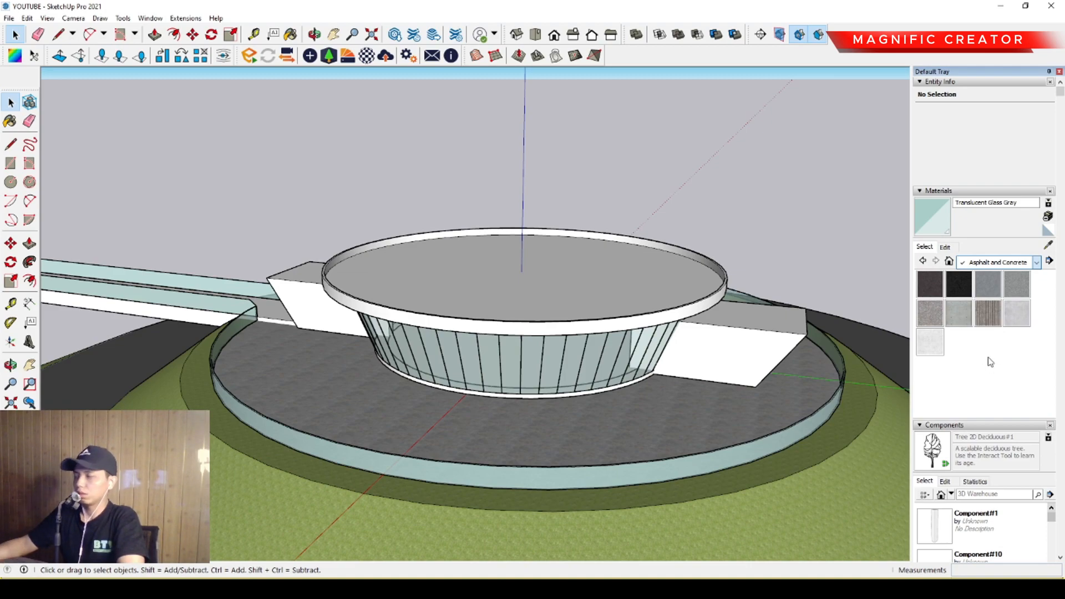
click(984, 330)
scroll(974, 338, down, 3)
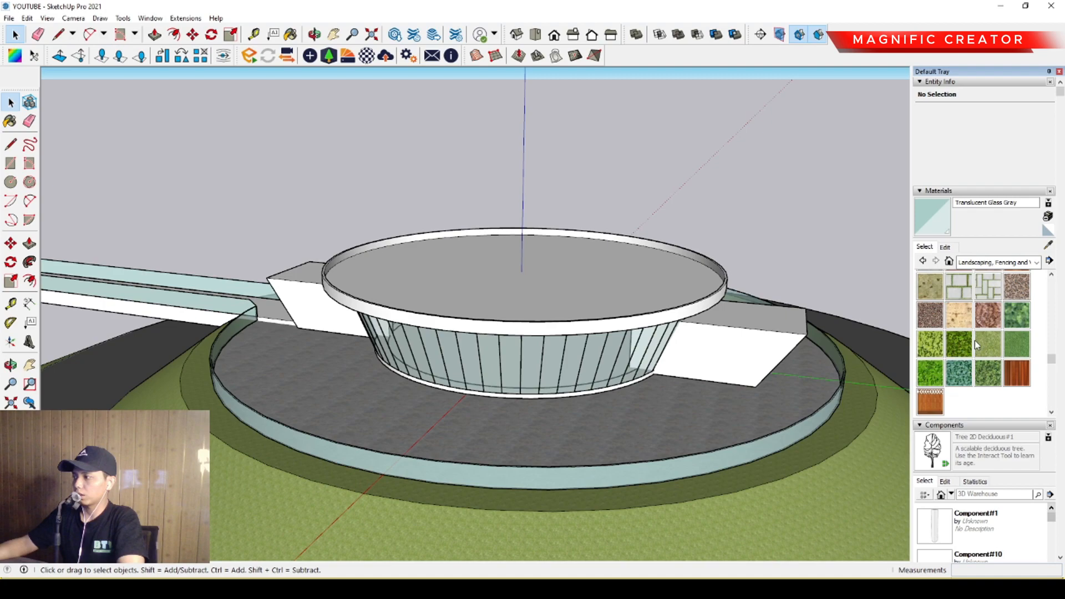
scroll(974, 344, up, 3)
scroll(975, 357, down, 2)
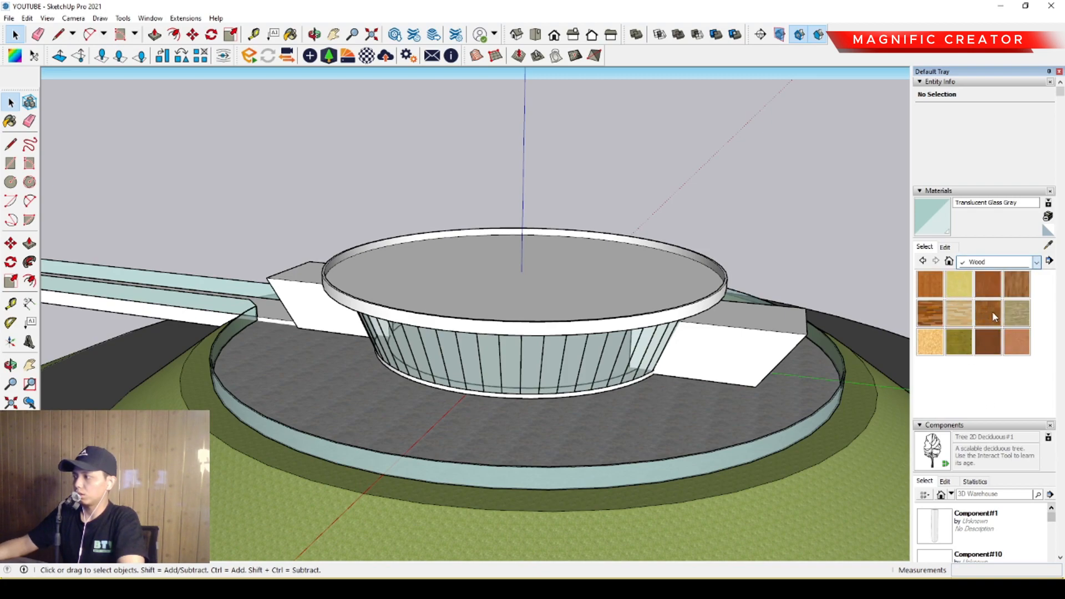
click(991, 310)
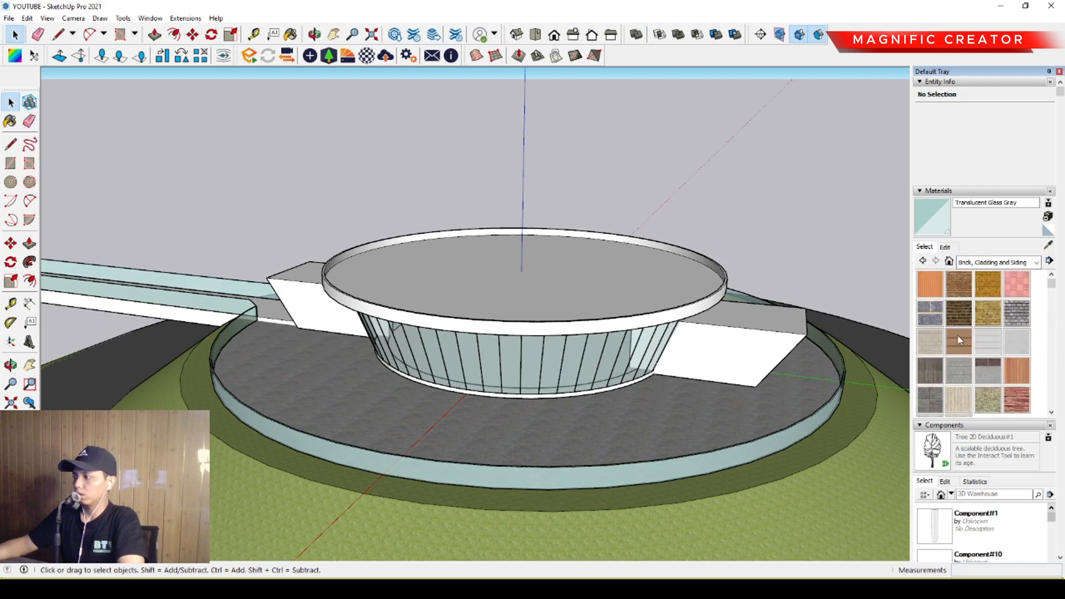
click(959, 349)
Try painting the whole walkway group with Cladding Siding Tan, and undo the paint.
middle_drag(489, 355, 466, 478)
mouse_move(231, 357)
shift+middle_down()
mouse_move(609, 371)
mouse_move(593, 388)
shift+middle_up()
click(452, 357)
key(space)
key(ctrl+z)
Open the walkway group, paint its deck surface with Cladding Siding Tan, and leave the group.
triple_click(463, 358)
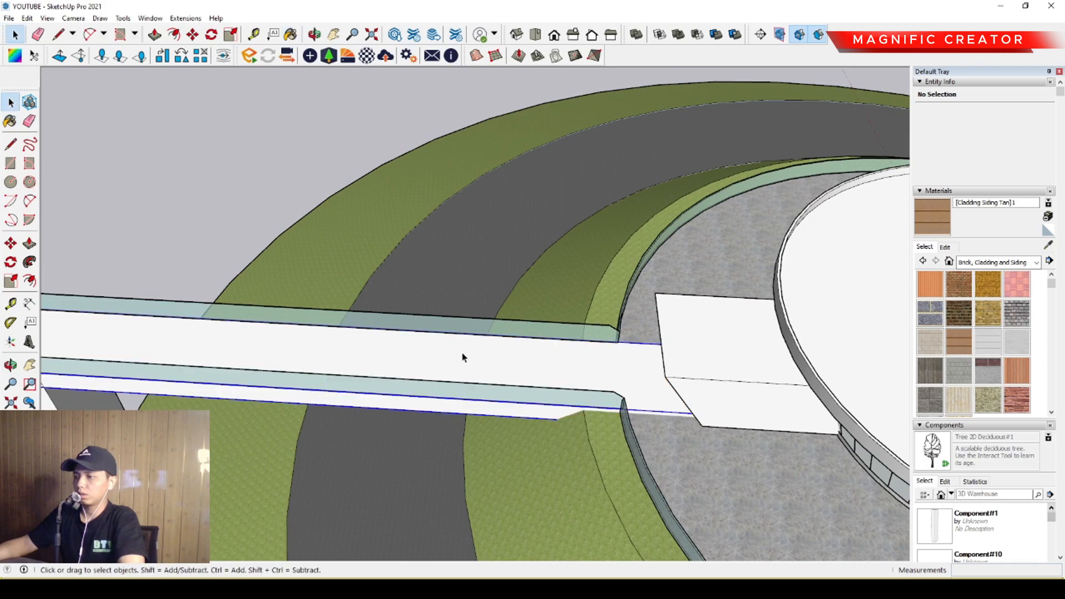
key(b)
click(484, 349)
key(space)
mouse_move(474, 368)
middle_down()
mouse_move(516, 387)
mouse_move(394, 319)
middle_up()
shift+middle_drag(605, 331, 432, 345)
scroll(708, 334, up, 2)
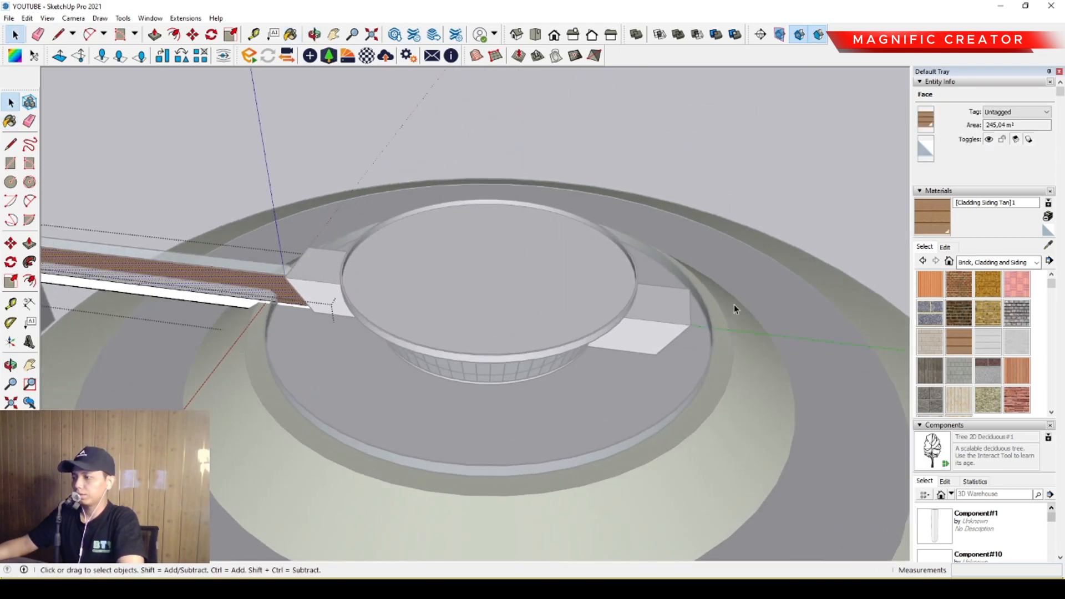
click(761, 175)
middle_drag(526, 406, 611, 340)
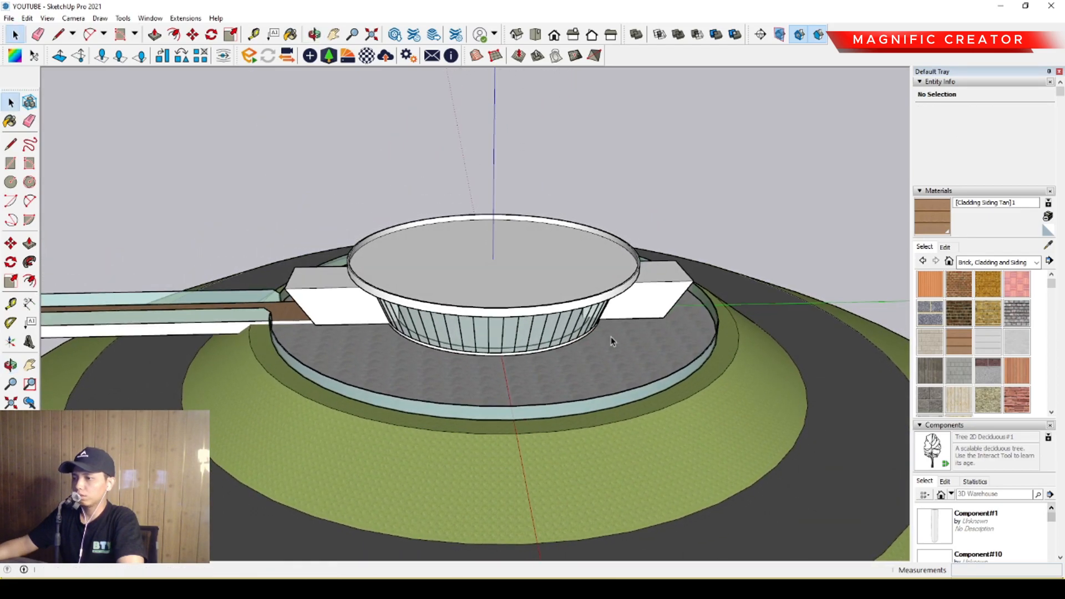
Measure the height of the walkway deck's side edge above the plaza beside the entrance.
scroll(282, 321, up, 5)
scroll(281, 321, up, 3)
key(l)
click(259, 308)
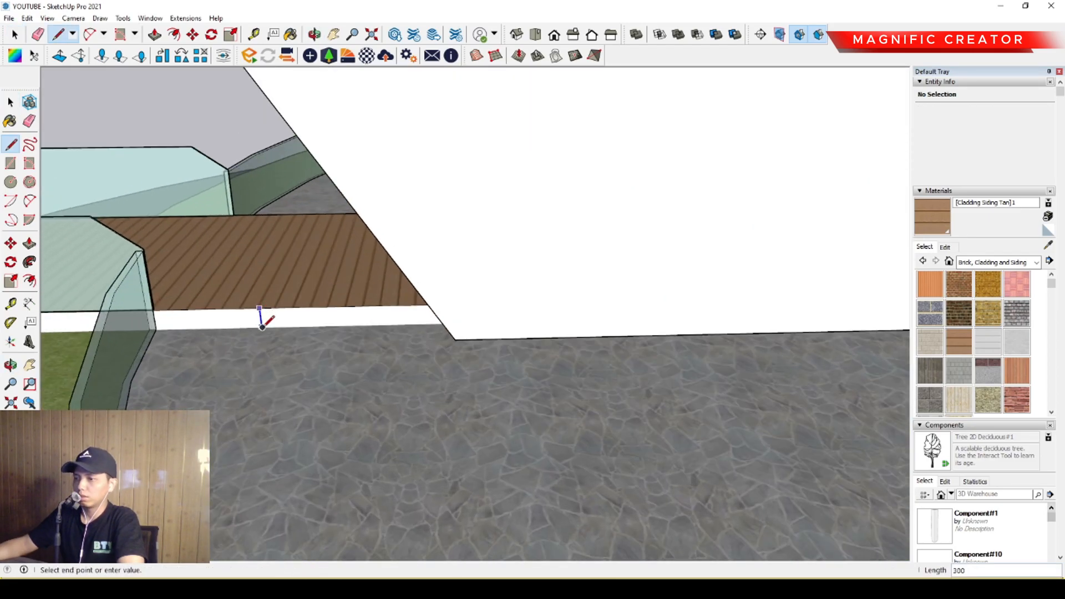
middle_drag(263, 328, 238, 326)
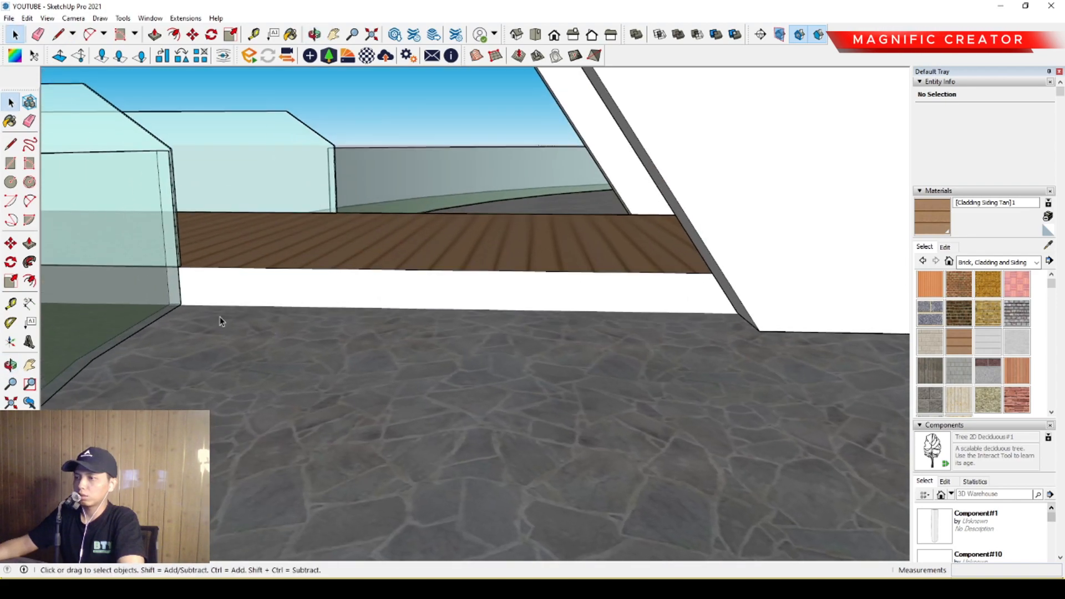
Draw a rectangle about 4227 by 173 mm along the lower part of the deck's side face, between railing and entrance wall.
key(r)
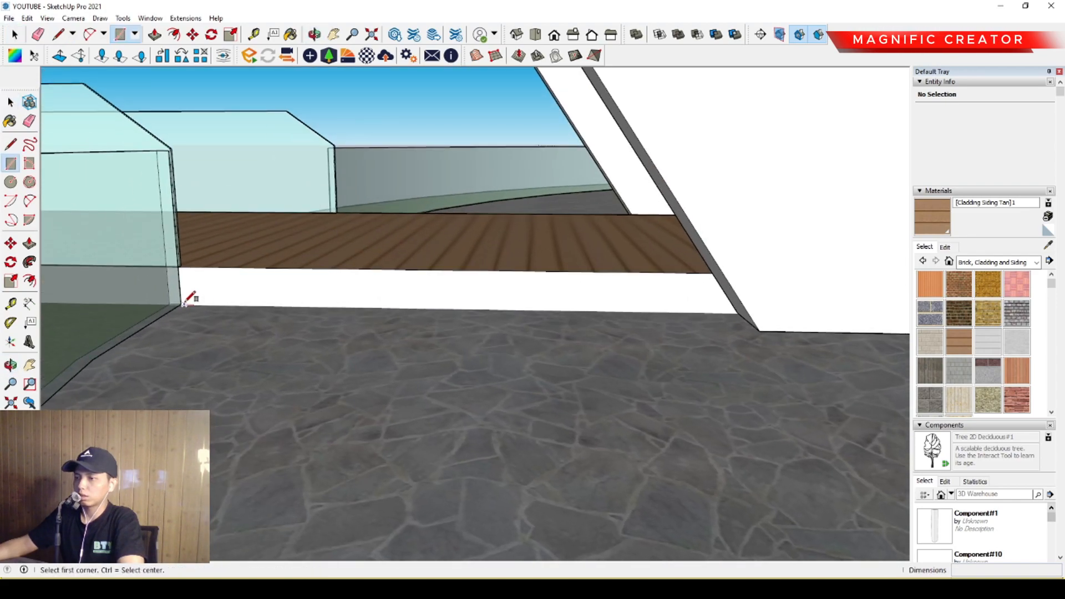
scroll(682, 295, up, 3)
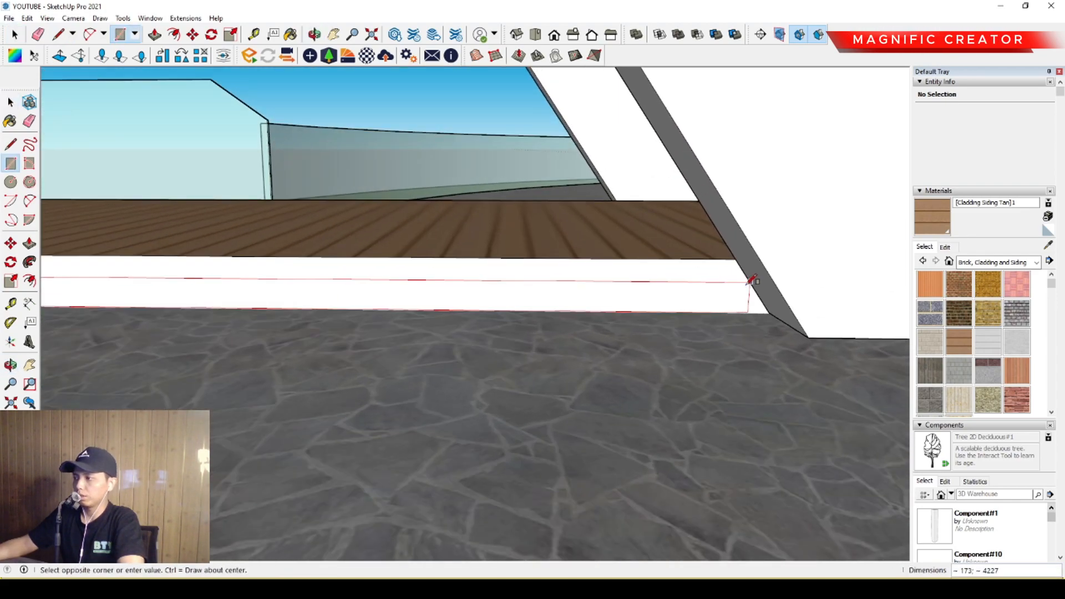
click(754, 283)
key(space)
middle_drag(755, 283, 642, 328)
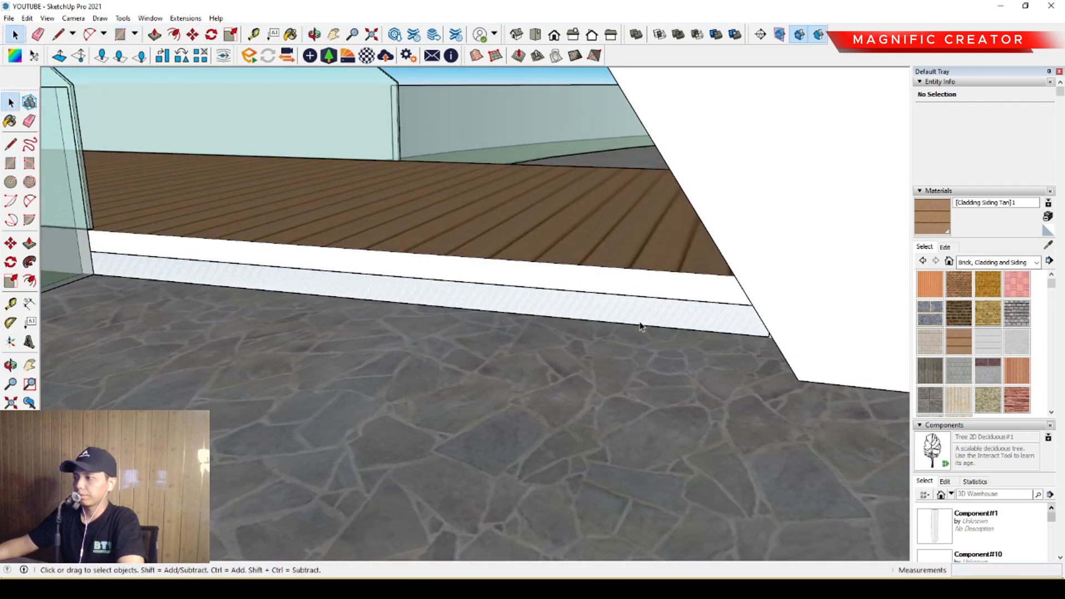
Pull the rectangle outward into a step beside the deck and extend its end past the slanted entrance wall.
key(p)
click(635, 307)
click(808, 349)
key(space)
middle_drag(809, 350, 768, 385)
key(p)
click(761, 363)
click(835, 389)
key(space)
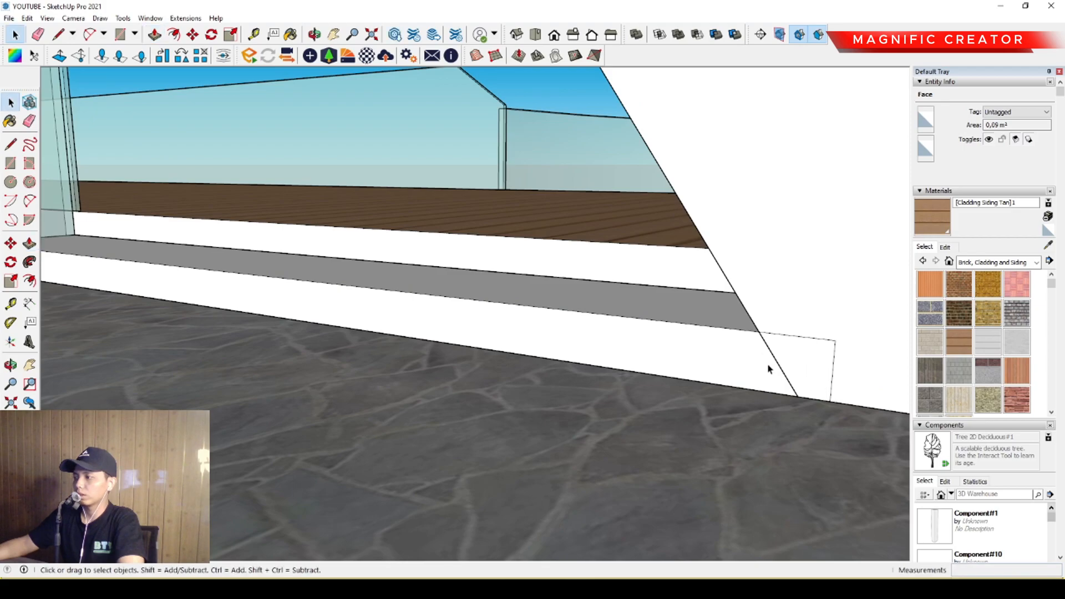
Adjust the step's depth by moving its front face, and make the step a group.
key(p)
click(746, 351)
click(727, 370)
key(space)
middle_drag(580, 350, 594, 316)
click(615, 389)
click(632, 475)
Copy the step group across to the opposite side of the walkway deck.
middle_drag(544, 383, 616, 399)
key(m)
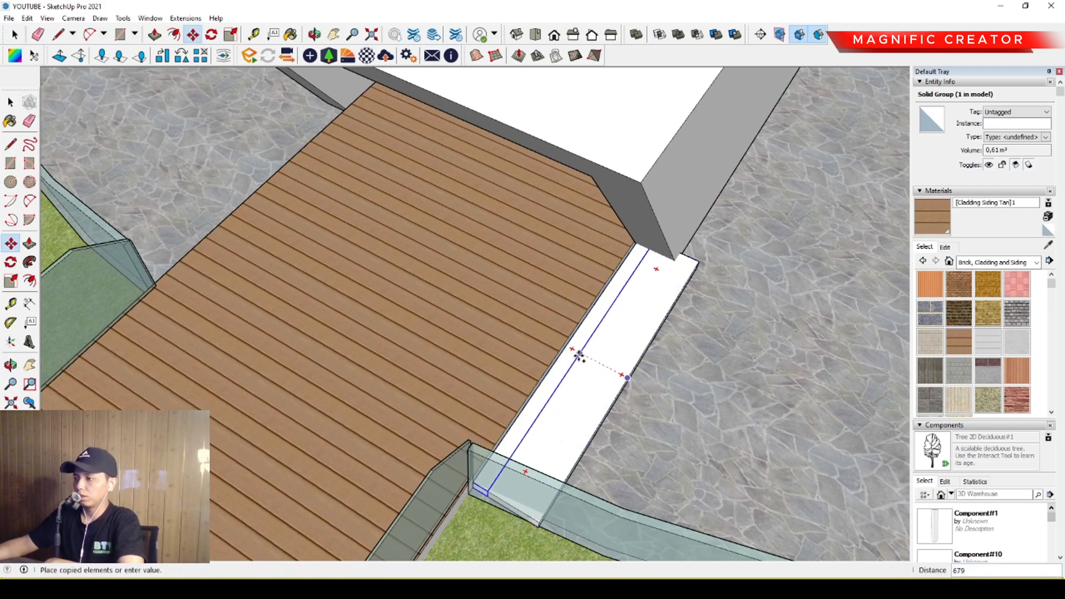
middle_drag(578, 357, 602, 364)
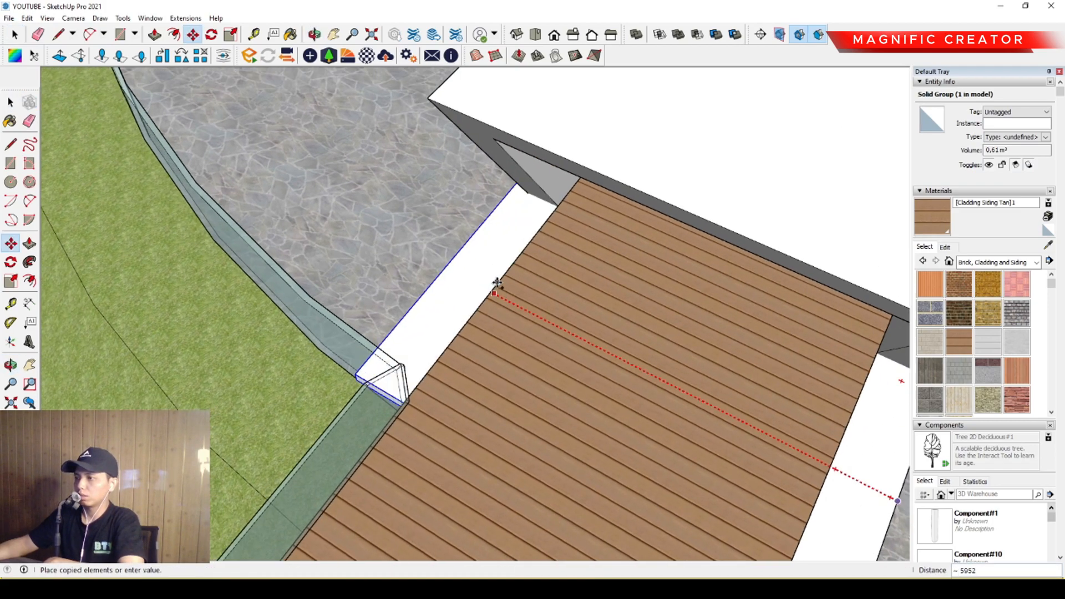
click(497, 284)
key(space)
Paint both walkway steps with Cladding Stucco White.
middle_drag(487, 327, 514, 286)
click(1003, 345)
click(797, 355)
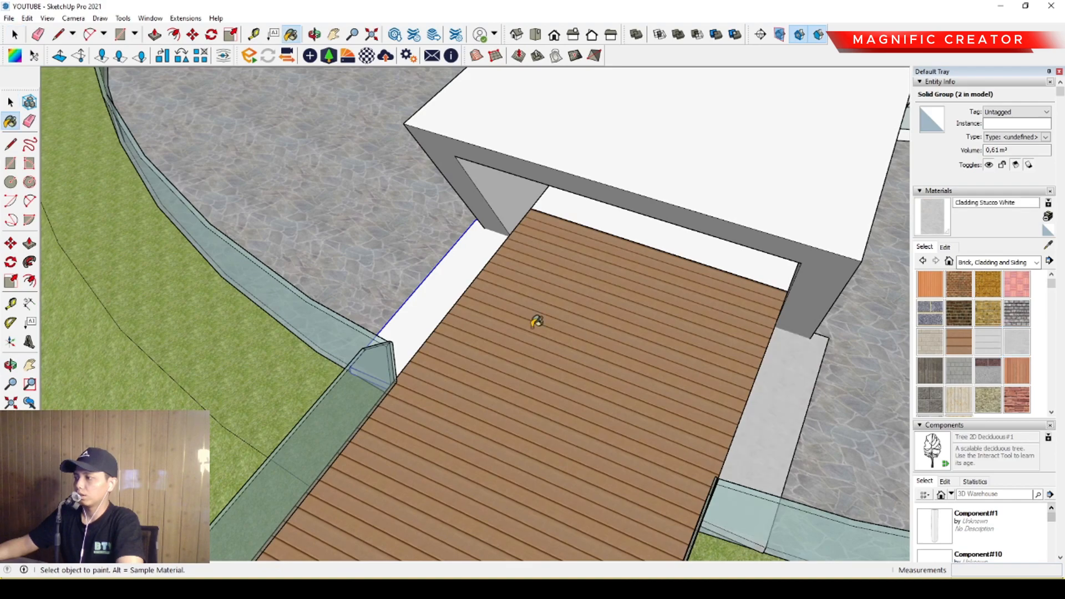
click(455, 292)
key(space)
Draw a rectangle about 5070 by 150 mm on the lower half of the second entrance's threshold face.
scroll(455, 311, down, 4)
middle_drag(457, 338, 455, 314)
mouse_move(605, 365)
middle_down()
mouse_move(375, 365)
mouse_move(302, 281)
middle_up()
scroll(376, 365, down, 3)
middle_drag(478, 278, 334, 287)
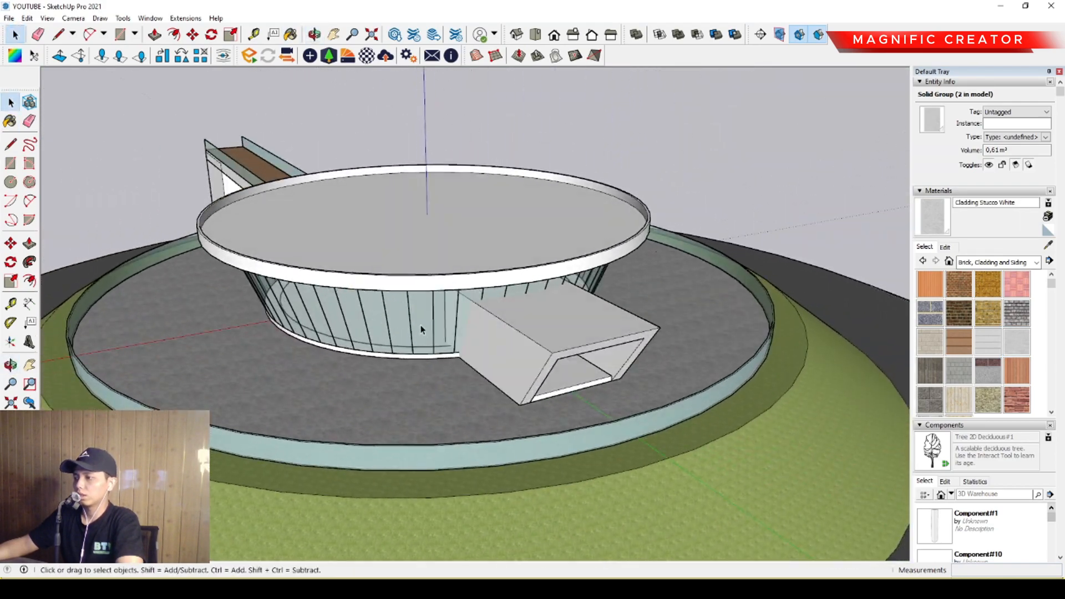
scroll(539, 369, up, 10)
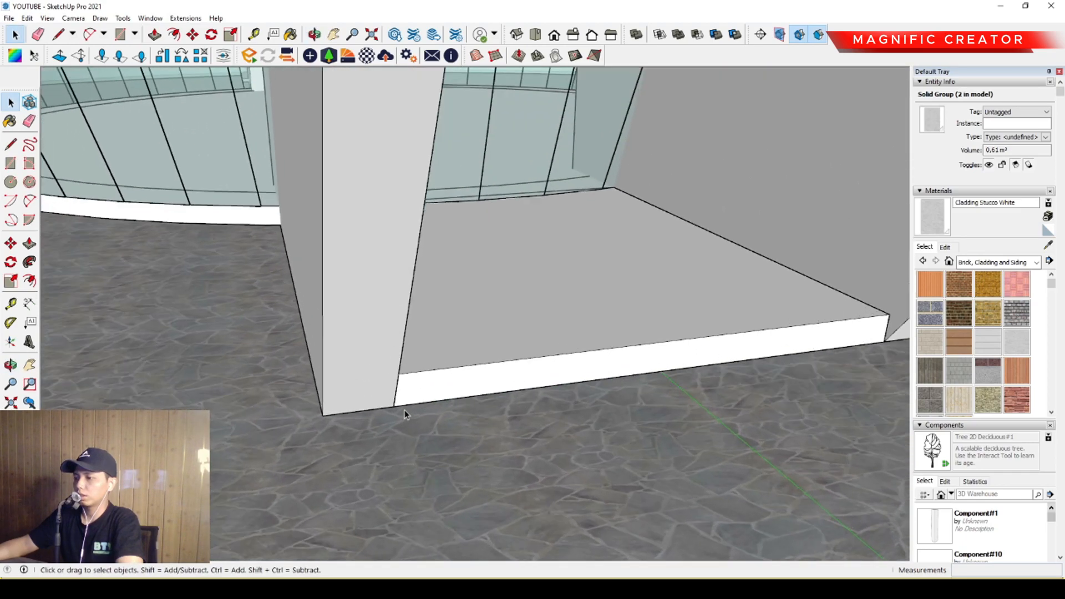
key(r)
click(393, 407)
middle_drag(574, 367, 492, 361)
scroll(799, 339, up, 2)
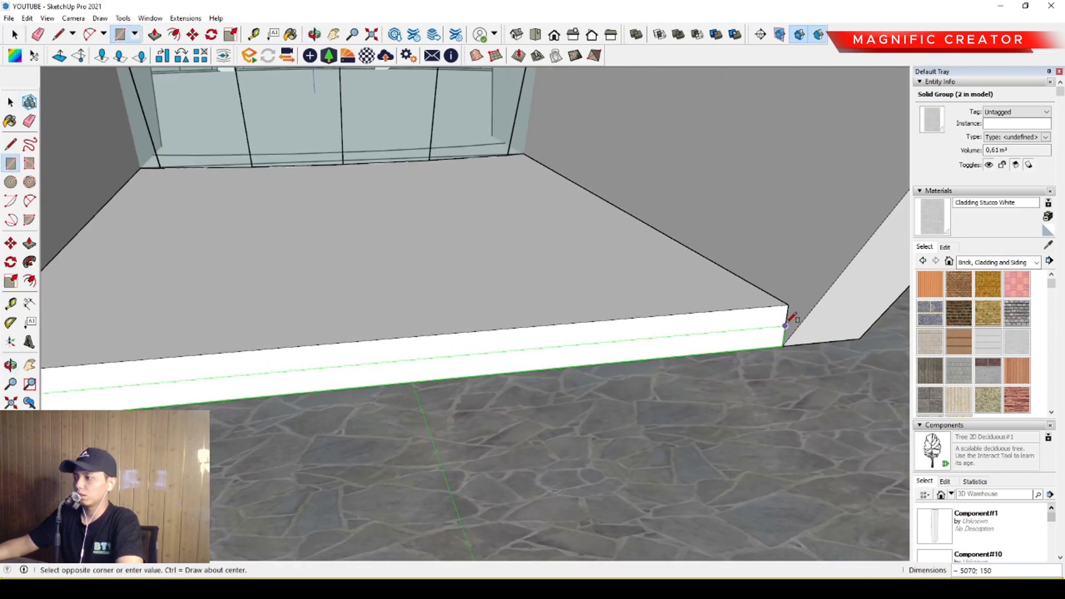
click(786, 326)
key(space)
Pull the threshold rectangle outward into an entrance step and make it a group.
double_click(777, 334)
key(p)
click(777, 331)
scroll(827, 369, down, 3)
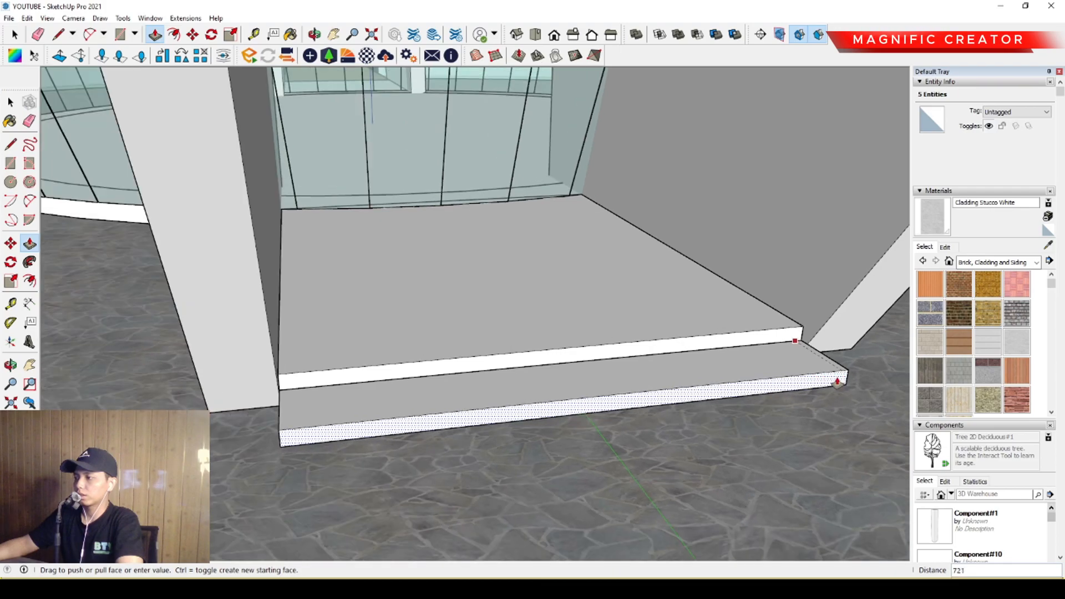
click(861, 395)
key(space)
click(861, 393)
scroll(665, 367, down, 4)
middle_drag(633, 355, 732, 389)
click(648, 387)
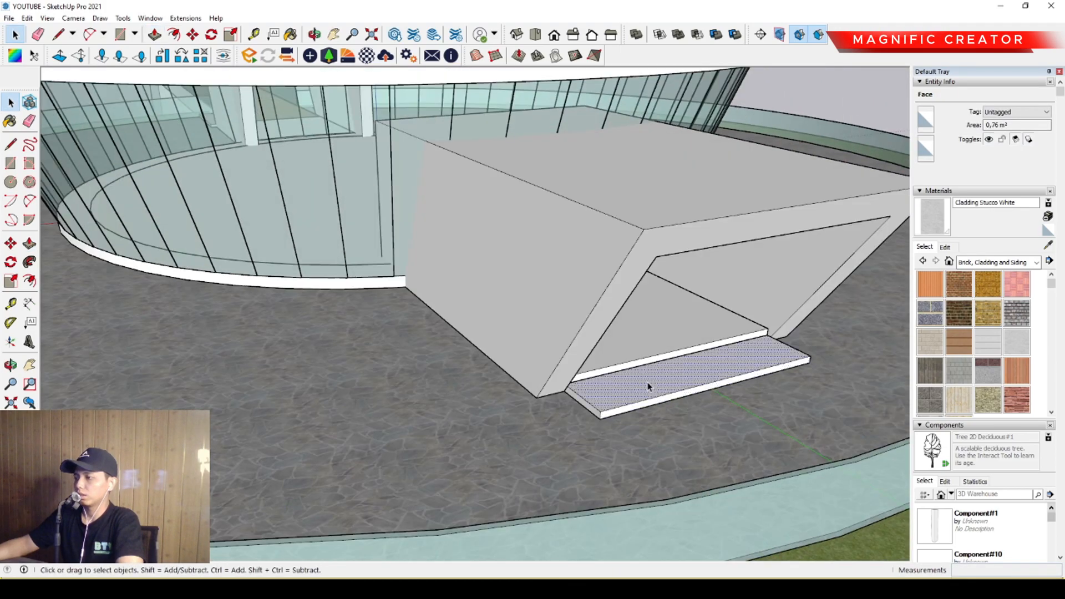
click(674, 475)
Open the mound and plaza group and draw a circle about 2189 mm in radius on the plaza near the walkway.
scroll(621, 422, down, 4)
middle_drag(461, 369, 594, 411)
scroll(446, 353, down, 3)
mouse_move(447, 353)
middle_down()
mouse_move(638, 347)
mouse_move(495, 423)
mouse_move(467, 351)
middle_up()
scroll(438, 383, up, 4)
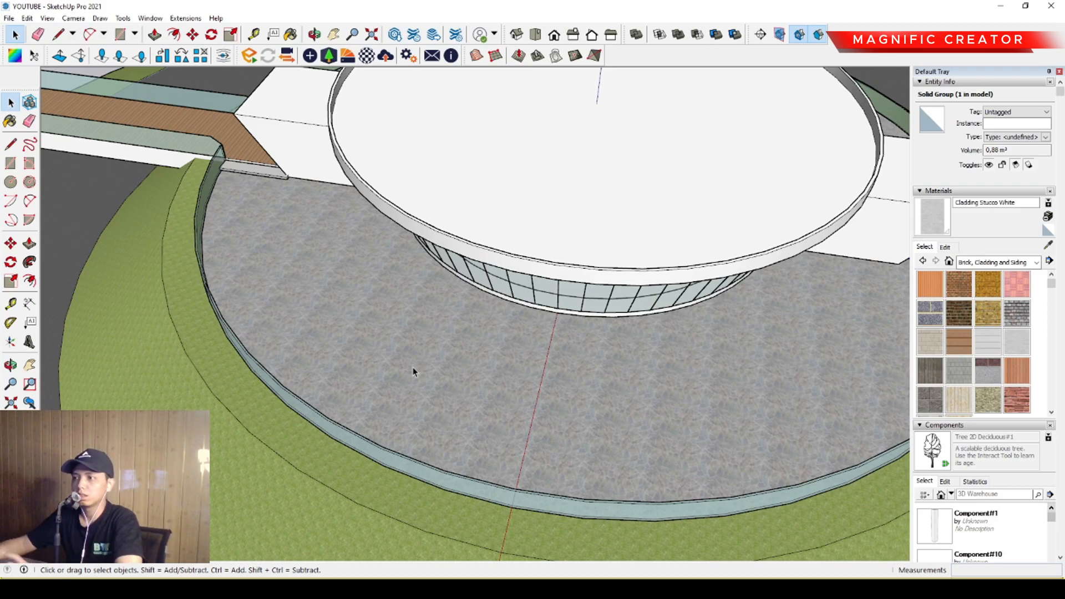
scroll(407, 355, down, 3)
middle_drag(405, 354, 390, 364)
triple_click(377, 349)
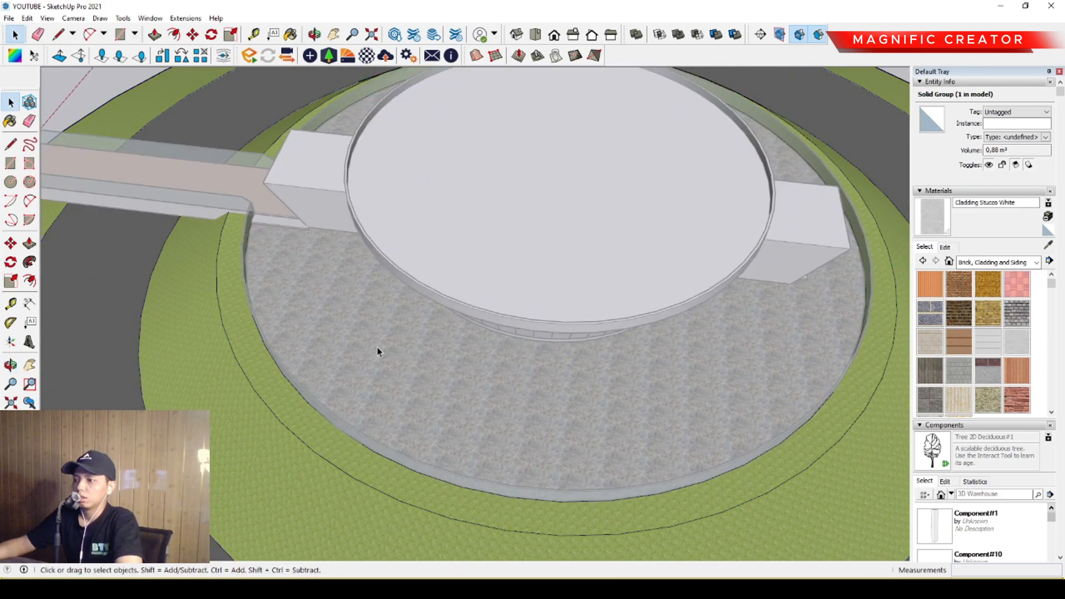
key(c)
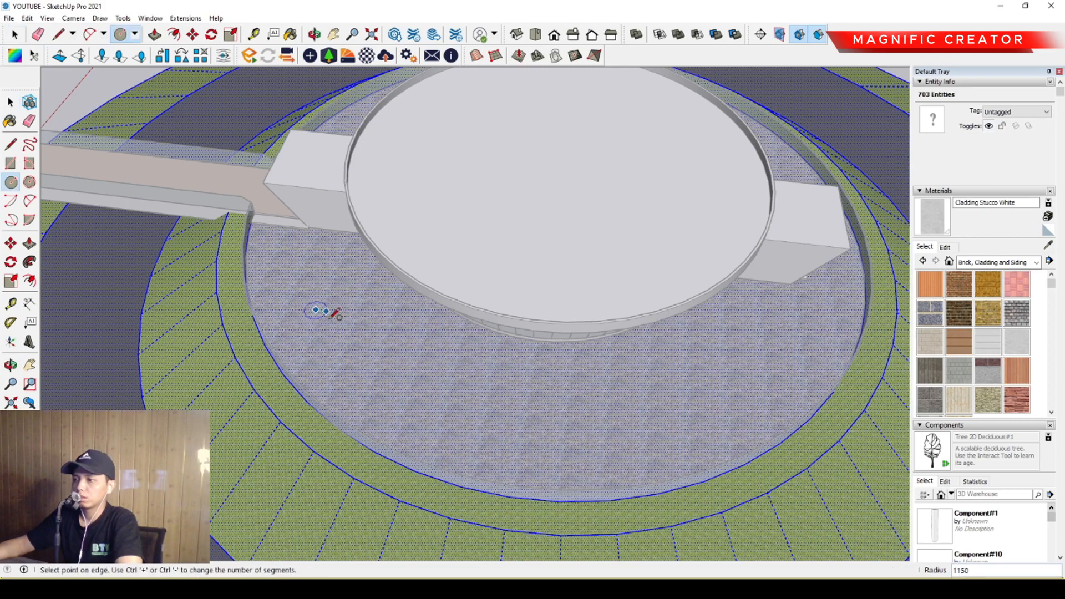
click(337, 328)
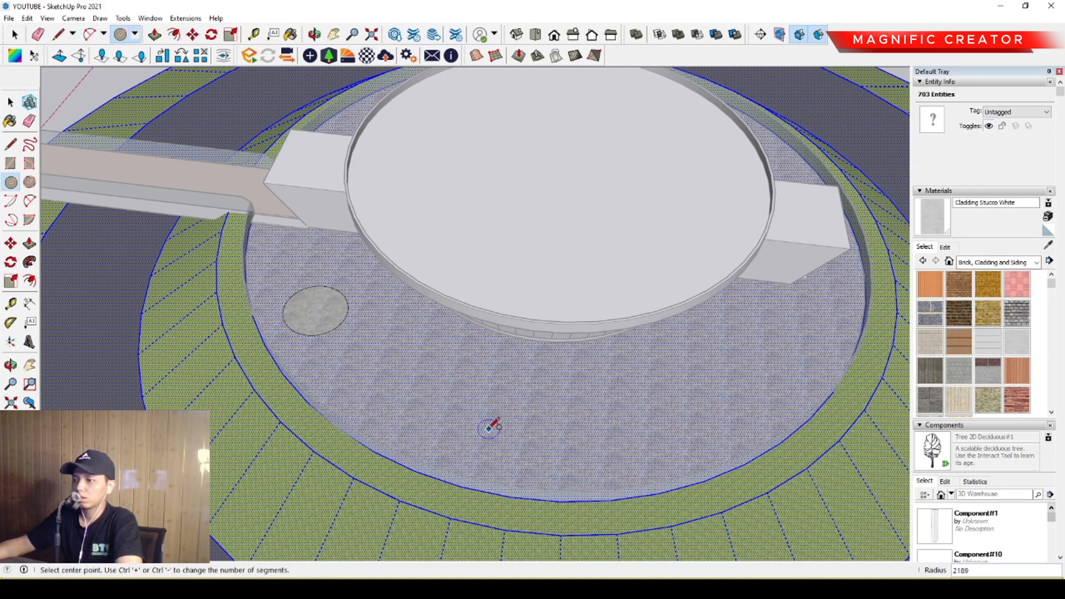
Draw three more circles of varying size across the plaza in front of the round building.
key(space)
key(c)
click(453, 351)
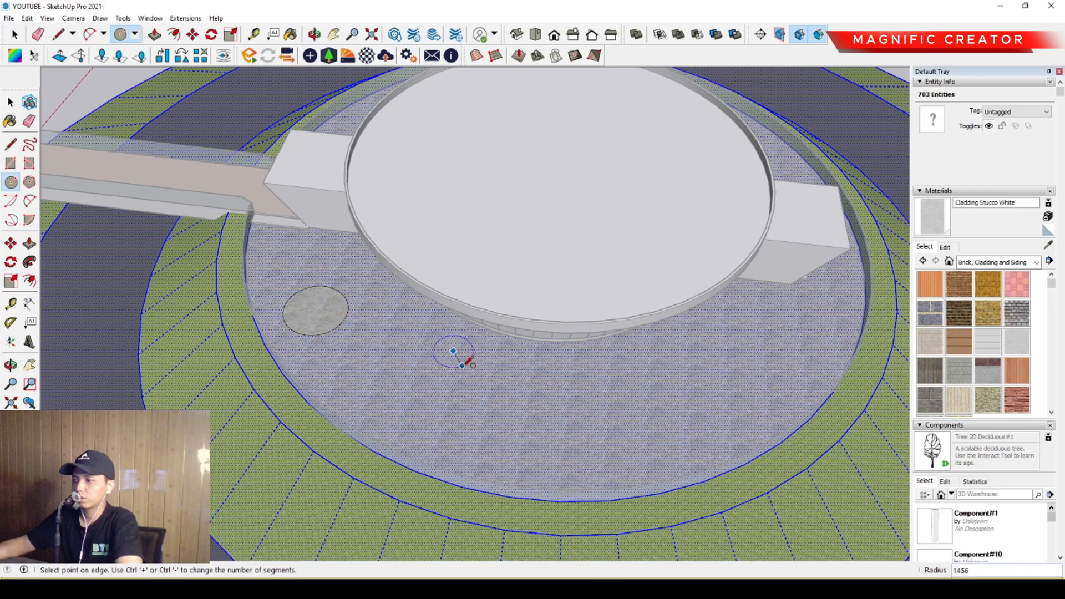
key(space)
key(c)
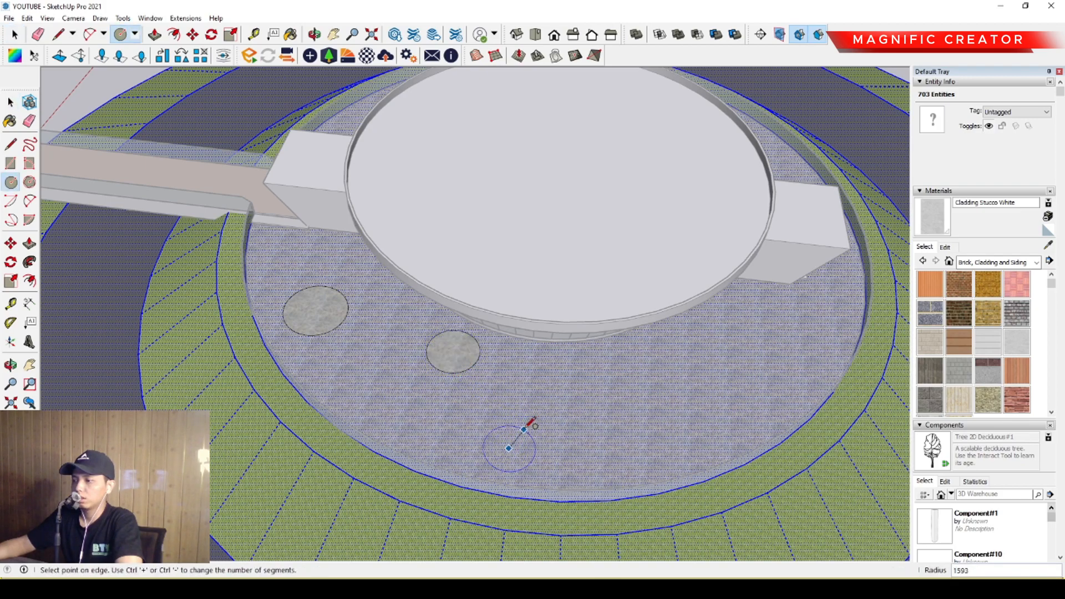
click(528, 426)
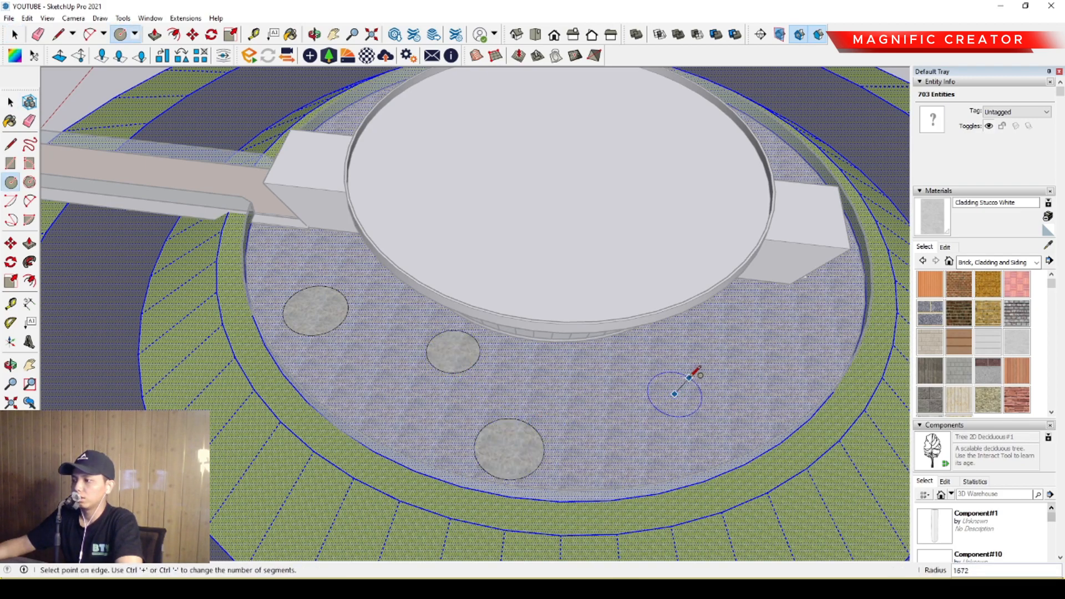
click(705, 367)
Draw a circle beside the second entrance and another on the plaza beyond it.
middle_drag(705, 366, 476, 494)
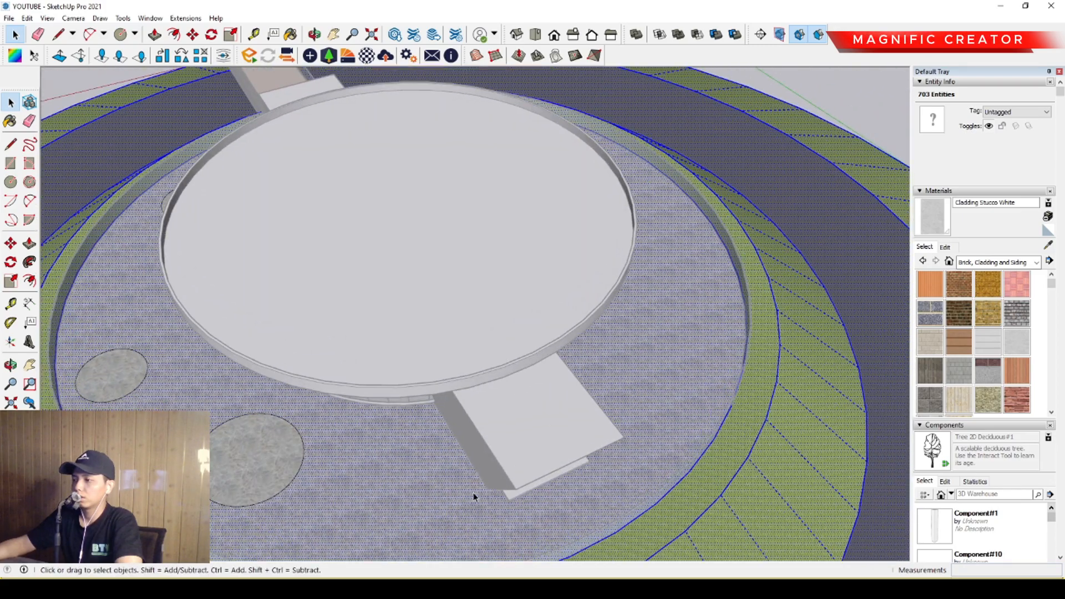
scroll(409, 432, down, 2)
middle_drag(409, 431, 445, 371)
scroll(446, 369, up, 2)
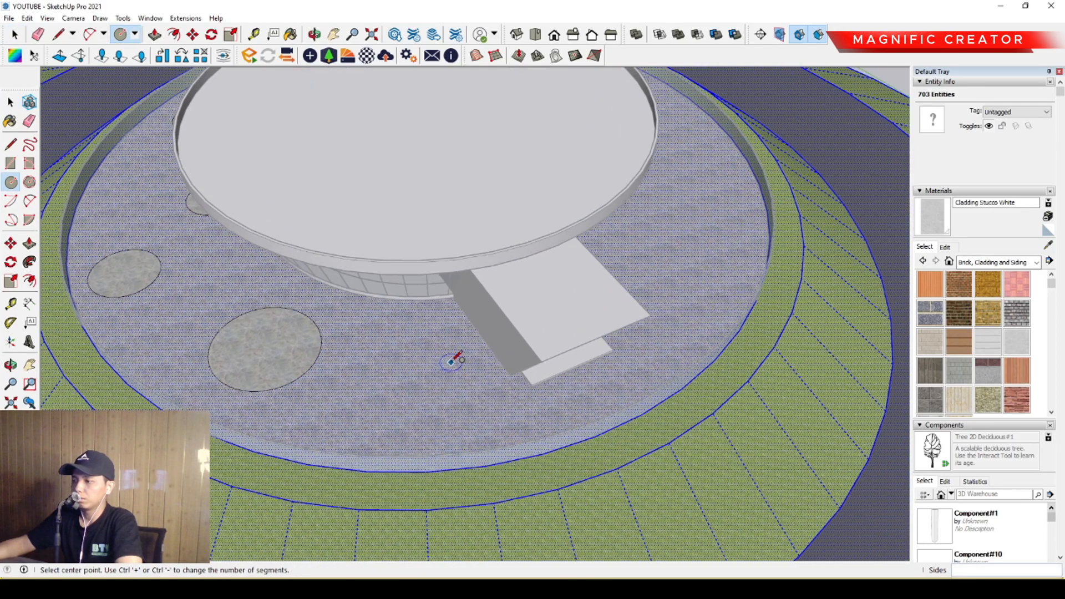
click(451, 398)
middle_drag(711, 297, 565, 334)
click(542, 308)
click(602, 276)
Draw three more circles along the plaza's far side toward the walkway, the first about 1943 mm in radius.
scroll(565, 339, up, 3)
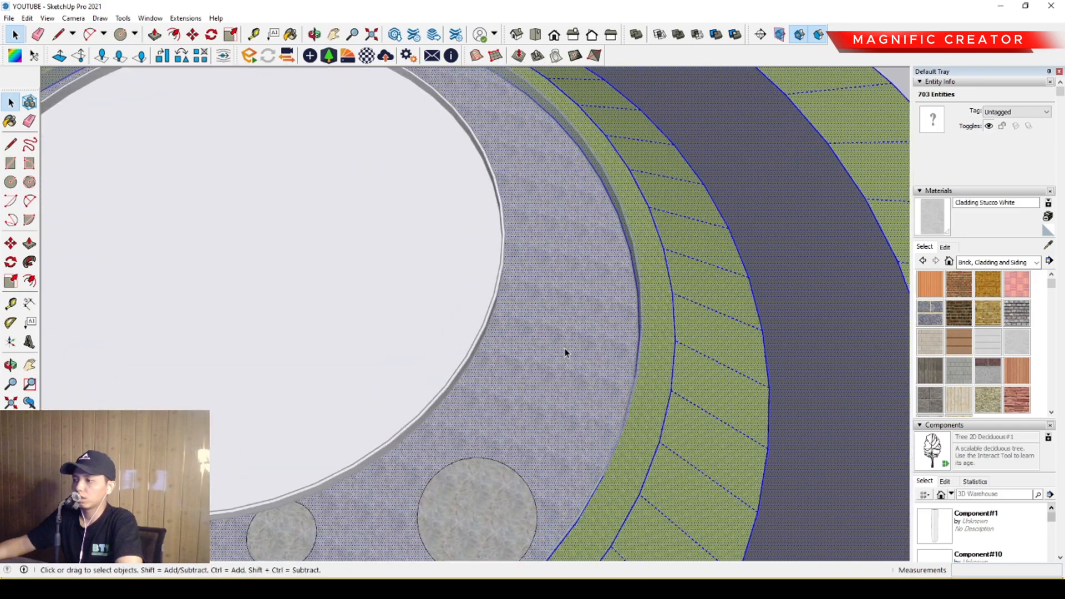
click(562, 318)
middle_drag(564, 316, 558, 367)
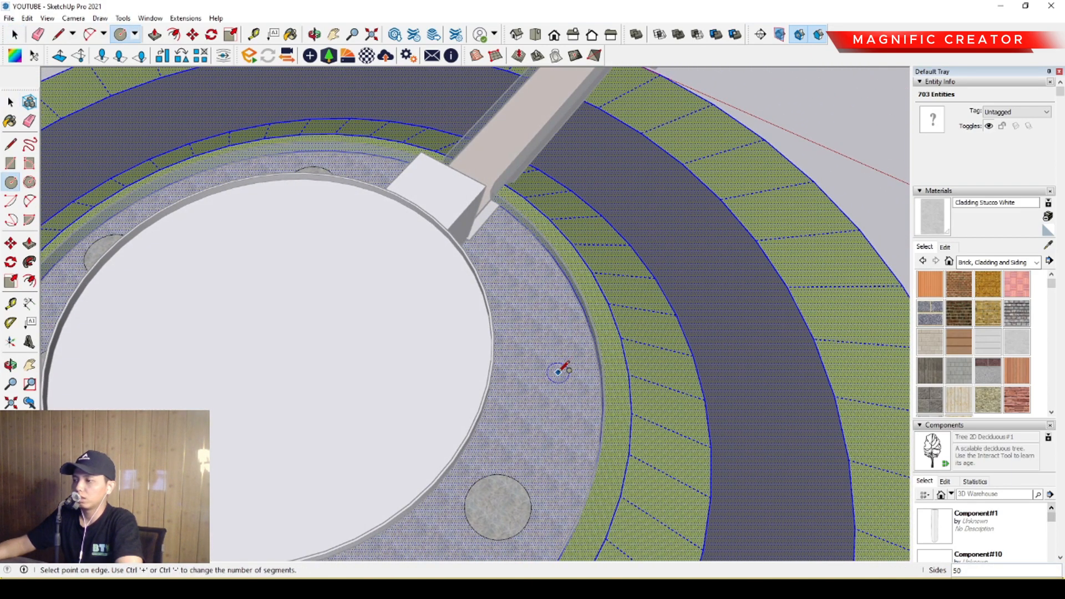
click(572, 352)
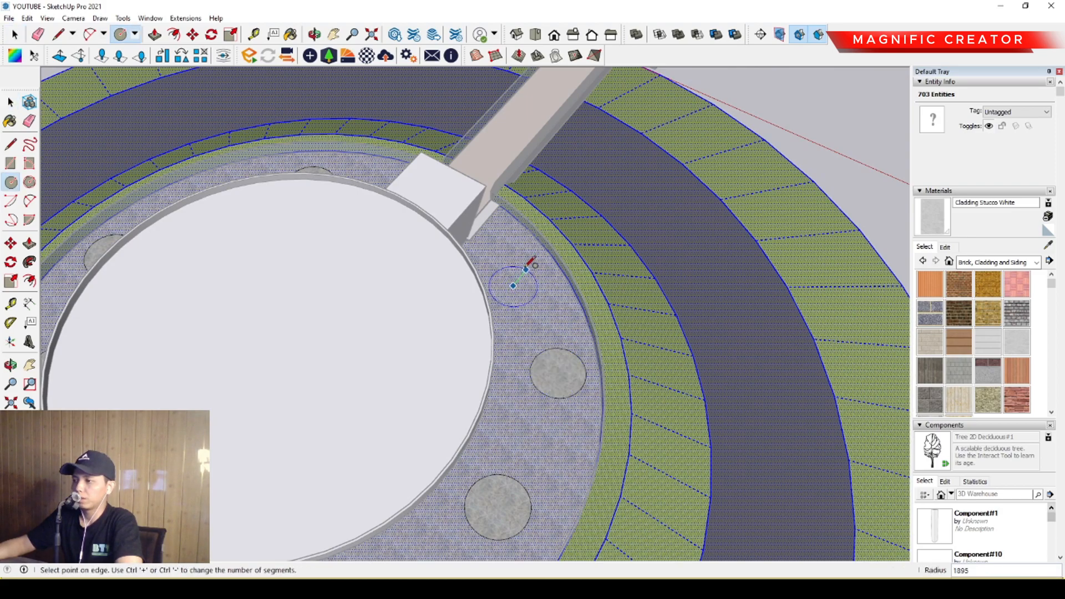
key(space)
Sample Vegetation Grass from the mound slope and paint the first plaza circles with it.
scroll(524, 273, down, 4)
middle_drag(404, 426, 559, 422)
scroll(674, 415, up, 3)
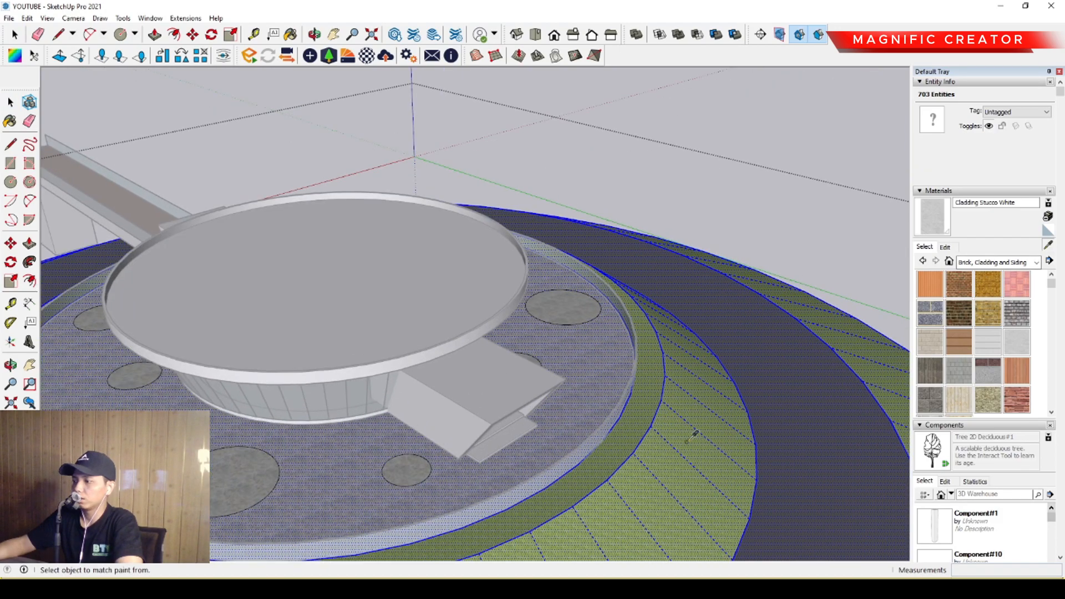
alt+click(675, 415)
click(217, 484)
shift+middle_drag(217, 490, 541, 460)
scroll(371, 417, up, 3)
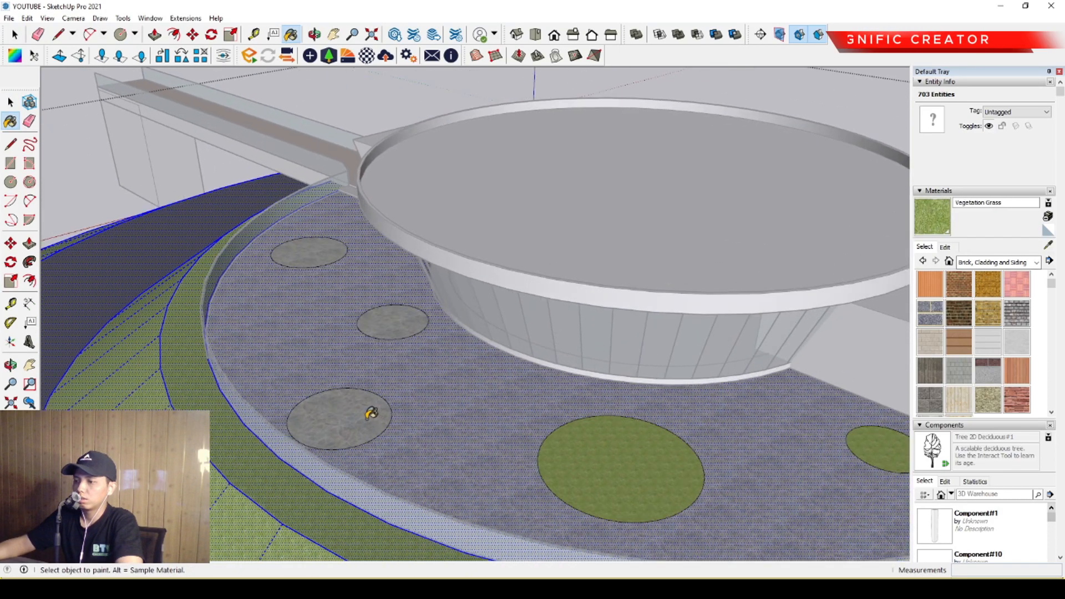
click(364, 419)
Paint the remaining plaza circles with Vegetation Grass and leave the group.
mouse_move(327, 235)
middle_down()
mouse_move(302, 344)
mouse_move(326, 249)
mouse_move(440, 368)
mouse_move(439, 399)
mouse_move(516, 327)
middle_up()
middle_drag(444, 309, 541, 278)
click(543, 383)
click(454, 264)
mouse_move(452, 266)
middle_down()
mouse_move(327, 528)
mouse_move(516, 473)
middle_up()
click(463, 475)
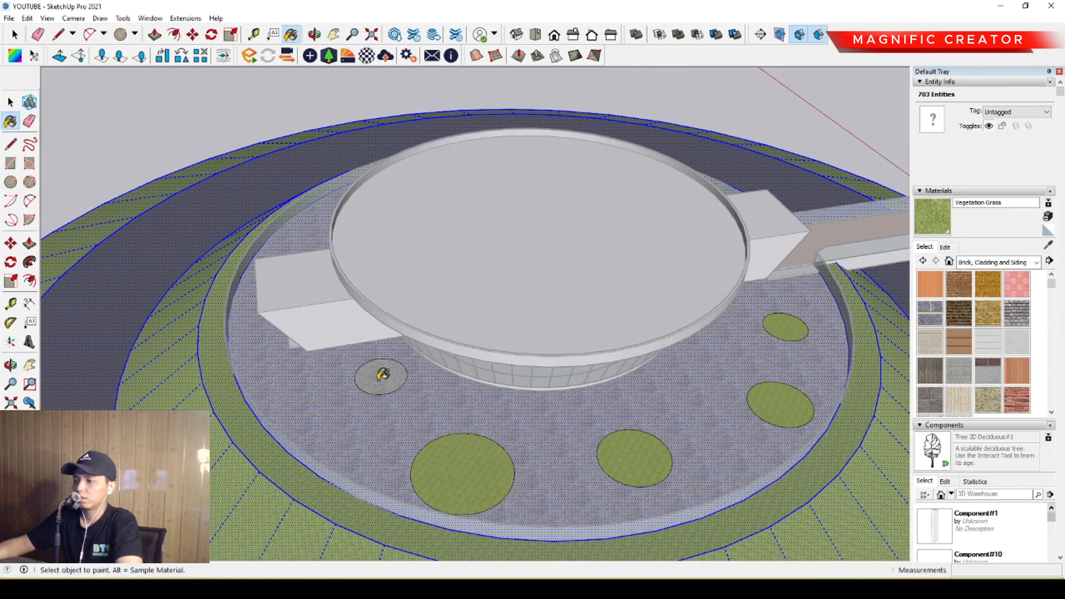
click(379, 377)
key(space)
mouse_move(302, 431)
middle_down()
mouse_move(366, 336)
mouse_move(706, 209)
mouse_move(699, 181)
mouse_move(511, 394)
mouse_move(551, 393)
mouse_move(581, 356)
mouse_move(606, 375)
mouse_move(673, 376)
middle_up()
click(700, 182)
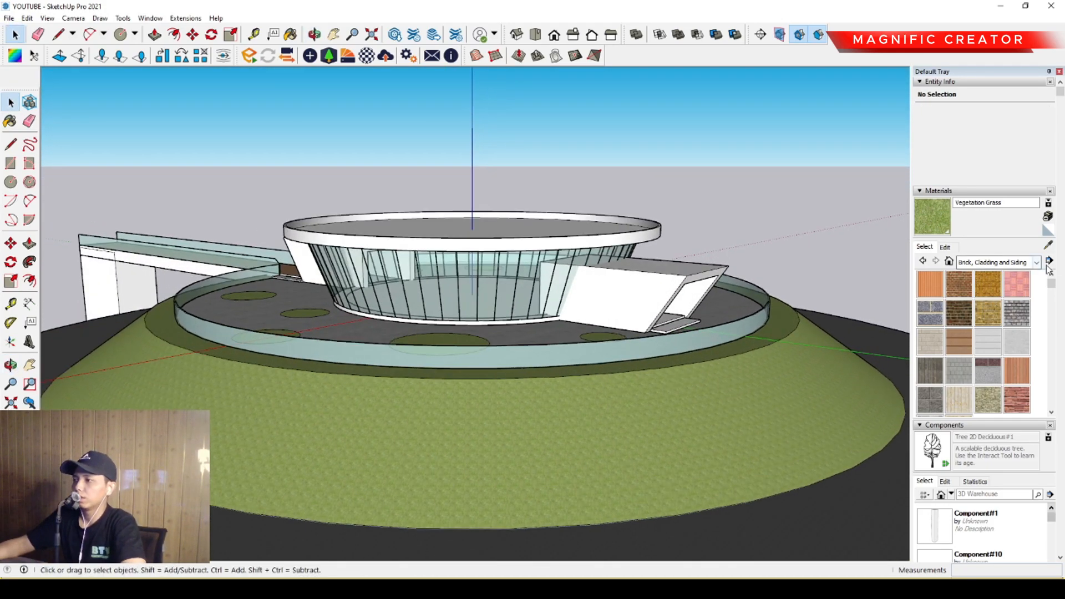
Place a Tree 2D Deciduous#1 component on the largest grass circle in front of the building.
scroll(966, 355, down, 3)
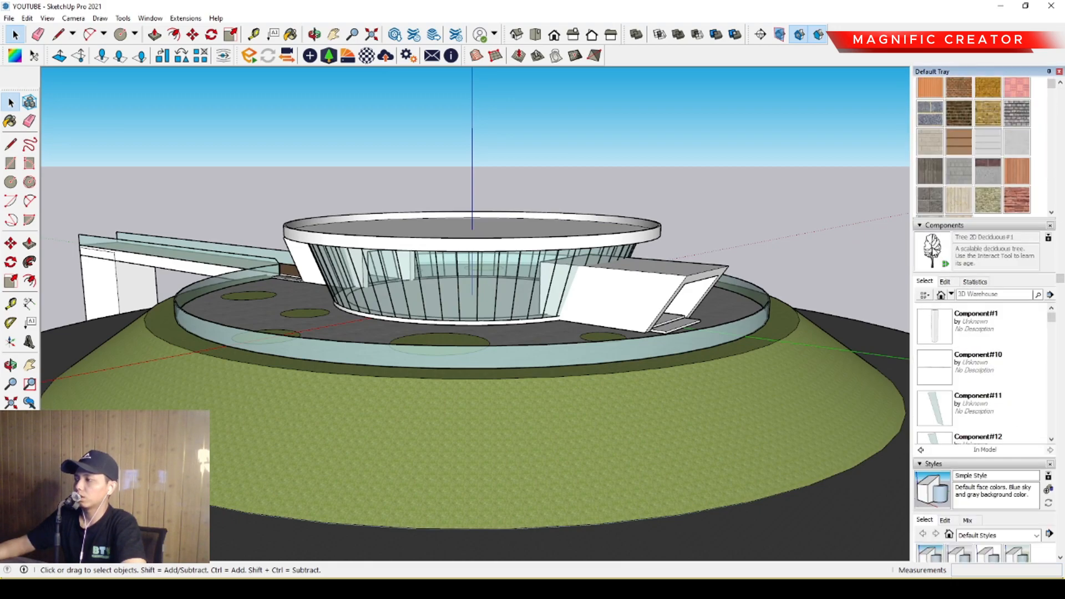
click(933, 251)
middle_drag(552, 311, 552, 369)
scroll(411, 399, up, 3)
click(387, 416)
key(space)
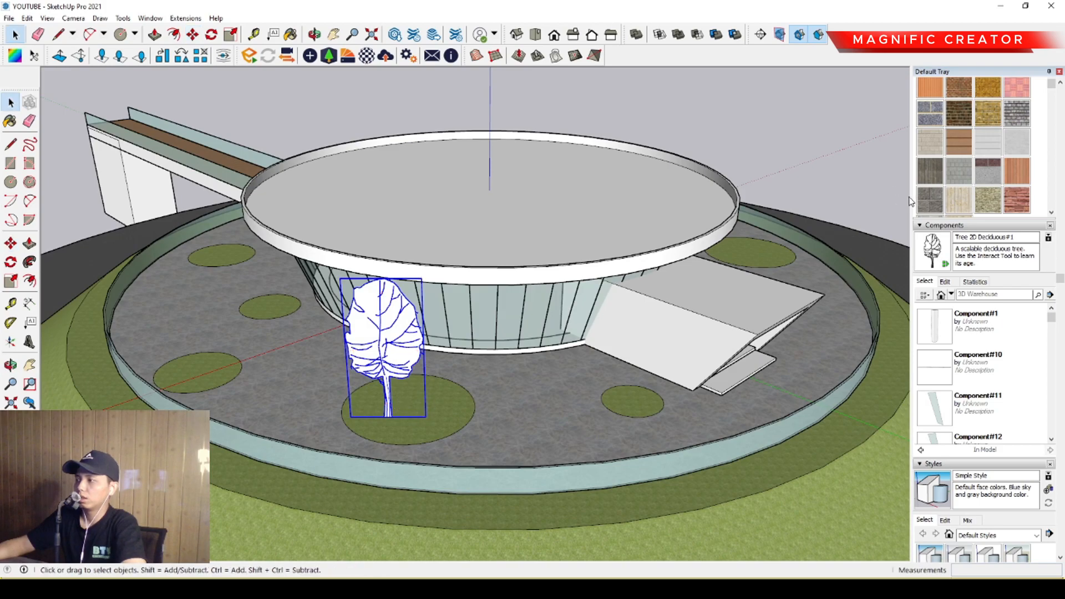
Paint the tree component on the largest grass circle with a dark green from the Colors materials.
scroll(971, 239, up, 3)
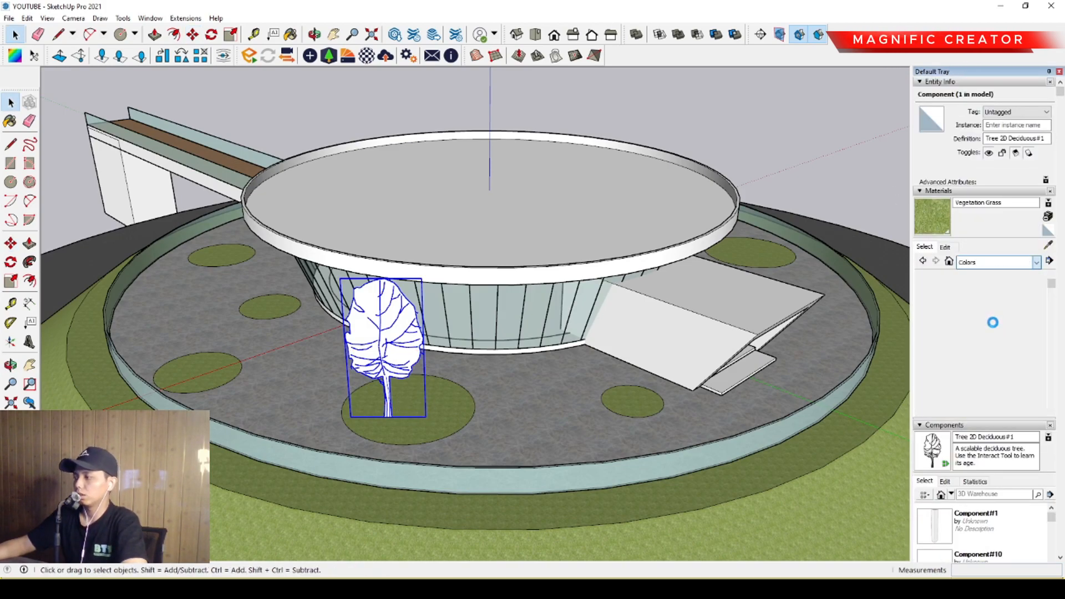
scroll(1002, 328, down, 5)
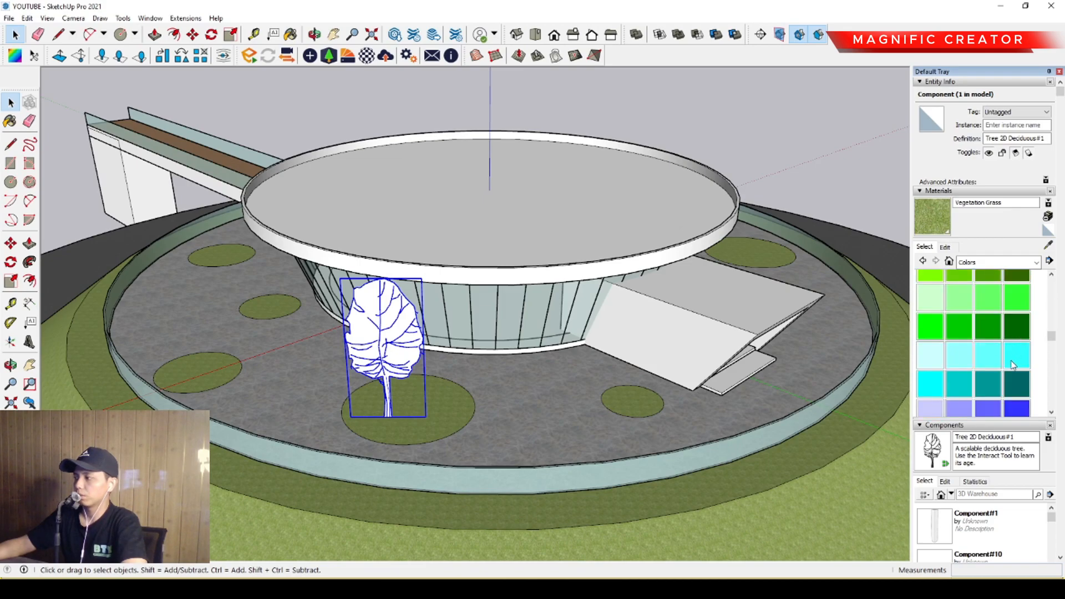
click(1015, 325)
click(422, 345)
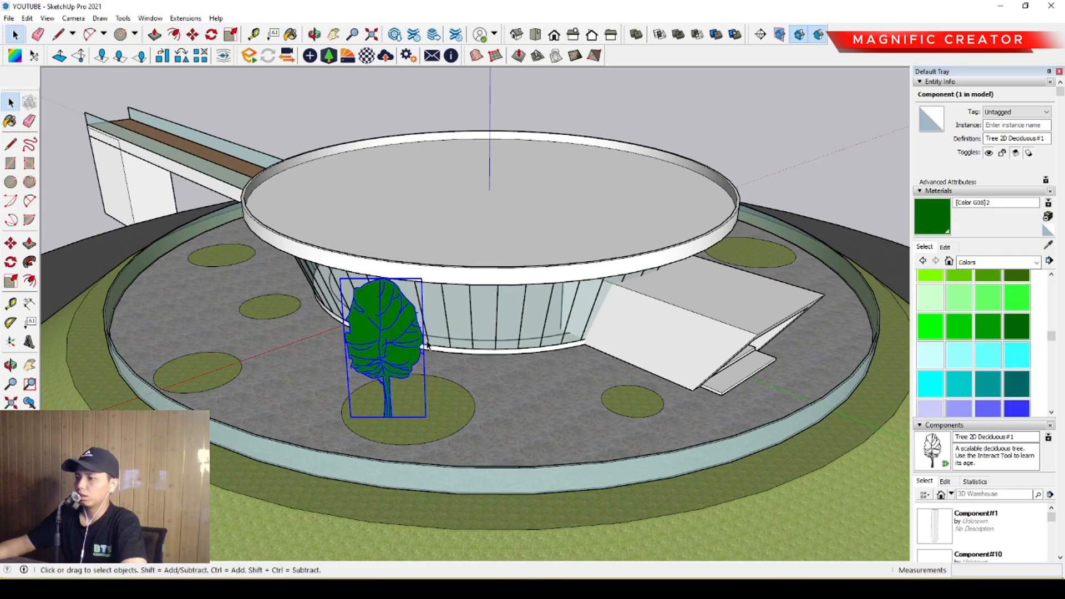
Edit the tree's green material, setting its opacity to 41 and its brightness to a dark shade, and deselect the tree.
click(946, 247)
click(962, 420)
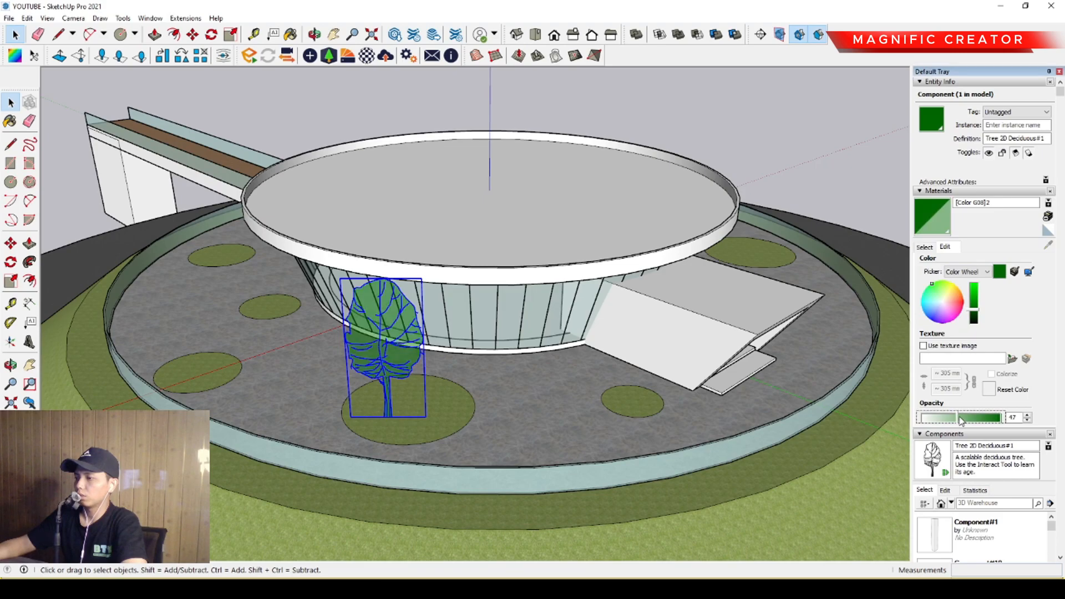
click(976, 296)
middle_drag(655, 371, 541, 331)
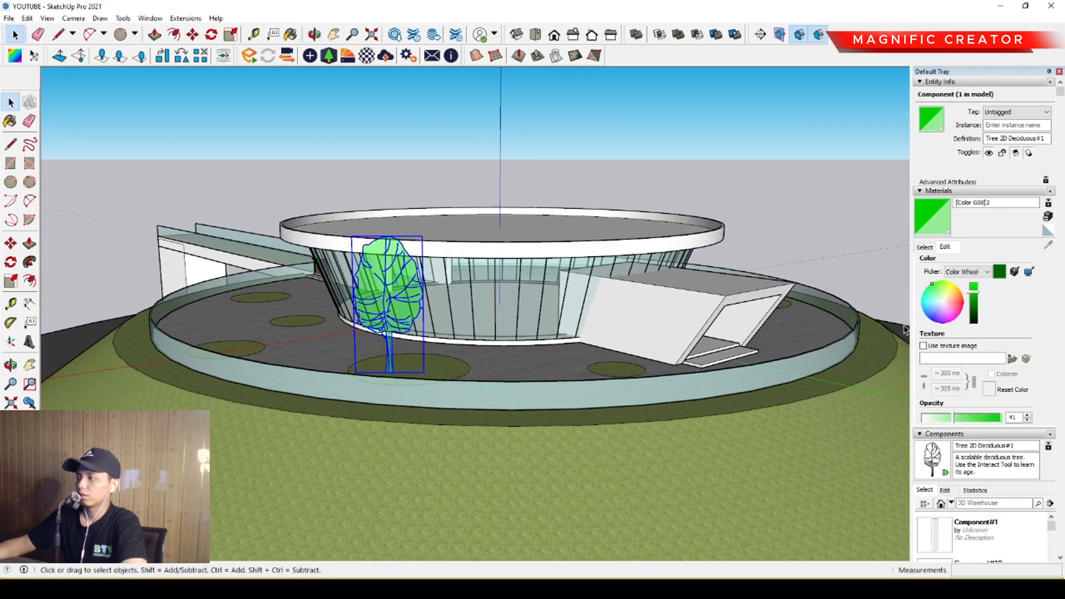
click(974, 317)
click(792, 189)
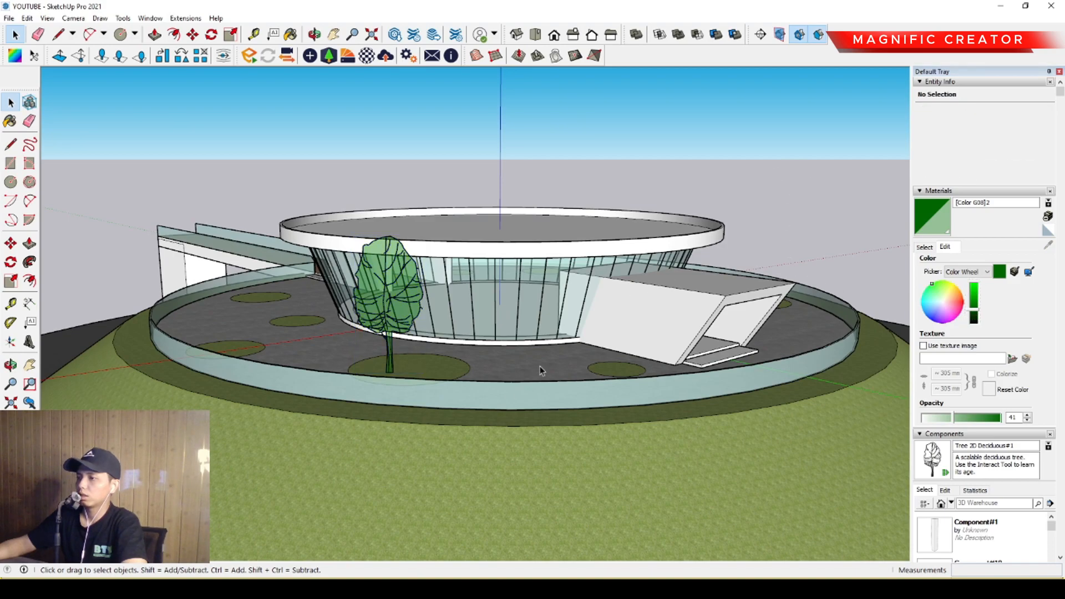
Scale the tree down so its crown stays below the building's roof rim.
middle_drag(518, 396, 494, 357)
scroll(408, 308, up, 4)
middle_drag(391, 269, 374, 278)
key(s)
drag(356, 173, 357, 248)
key(space)
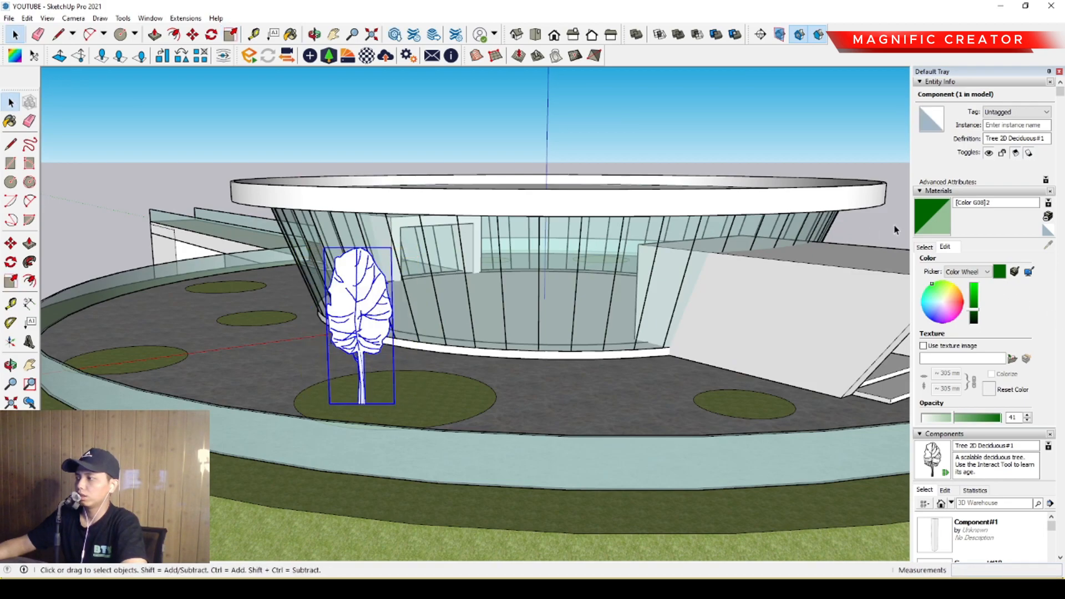
Paint the scaled tree with the translucent dark green material [Color G08]2.
click(930, 217)
scroll(375, 293, up, 2)
click(364, 285)
key(space)
Copy the tree from the largest grass circle onto the neighbouring circles leading toward the walkway.
scroll(364, 289, down, 2)
mouse_move(362, 389)
middle_down()
mouse_move(354, 449)
mouse_move(477, 340)
mouse_move(462, 407)
middle_up()
scroll(352, 453, up, 1)
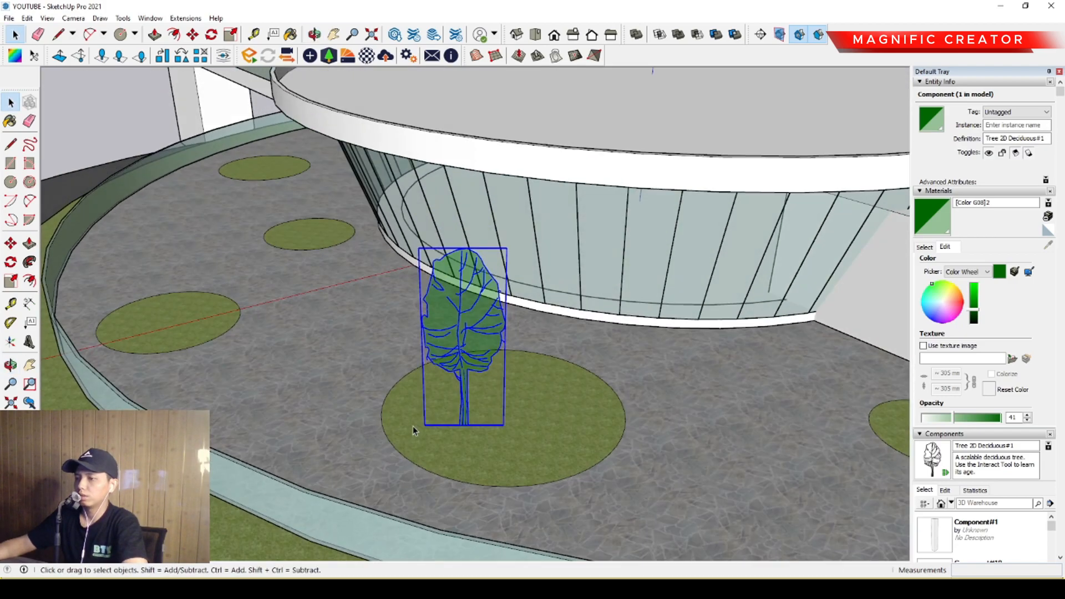
click(11, 244)
scroll(476, 441, up, 2)
click(470, 439)
key(ctrl)
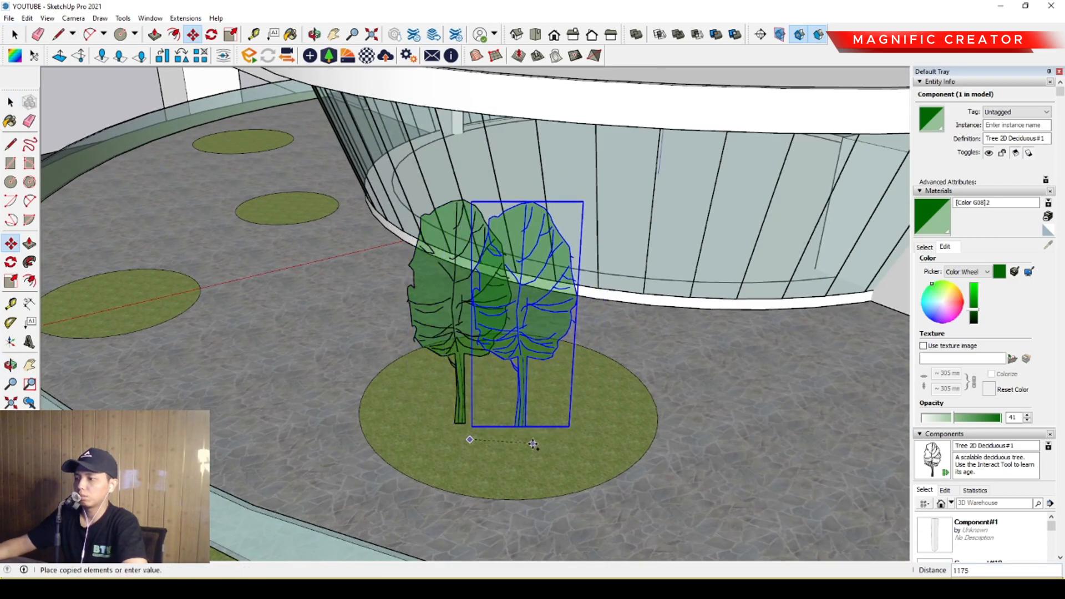
middle_drag(183, 323, 475, 231)
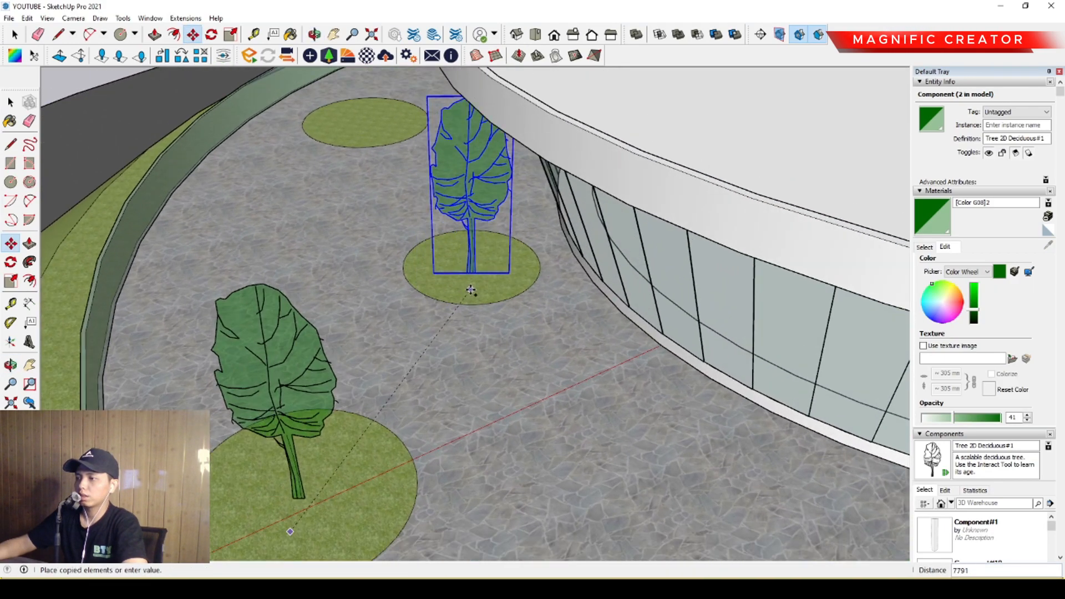
Continue copying the tree past the walkway onto the first two grass circles on its other side.
middle_drag(431, 264, 415, 366)
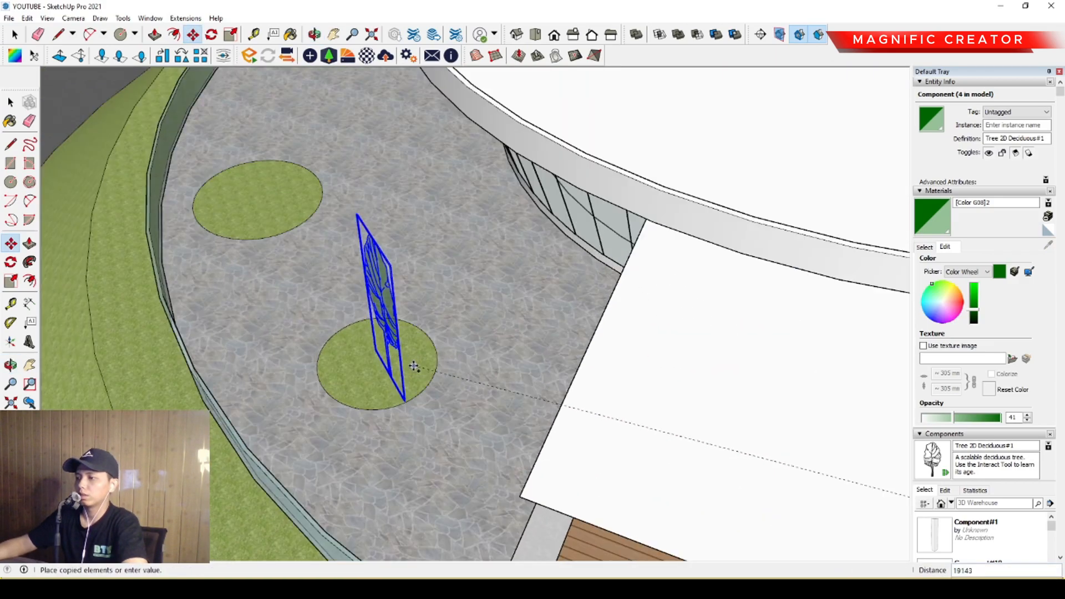
scroll(410, 364, up, 2)
shift+middle_drag(311, 410, 623, 564)
scroll(465, 304, up, 1)
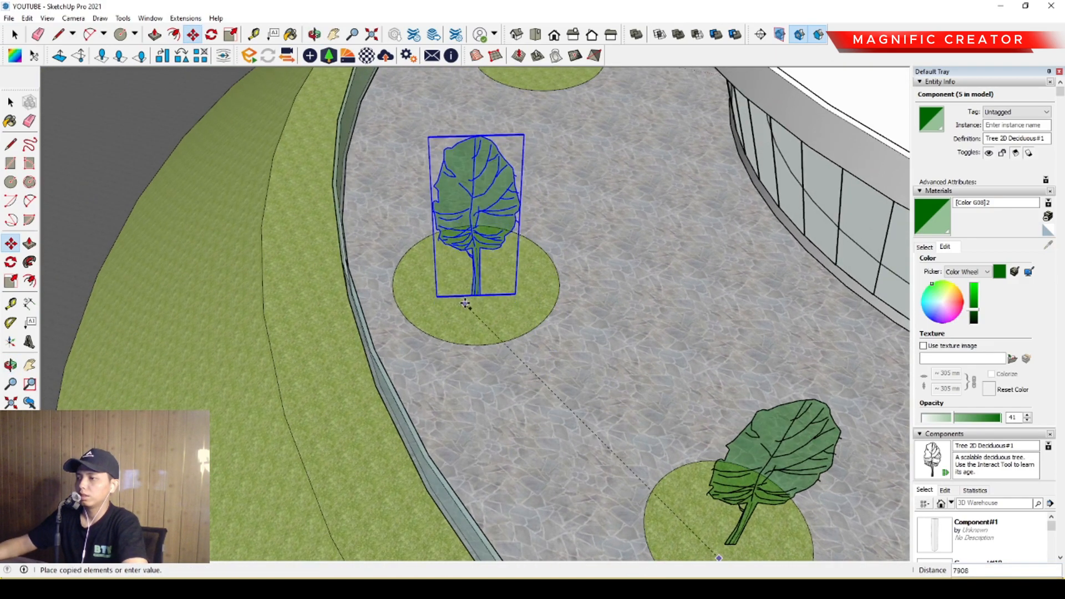
click(459, 319)
Copy the tree onto the remaining grass circles, ending at the one beside the entrance ramp.
middle_drag(383, 321, 483, 311)
scroll(320, 240, up, 1)
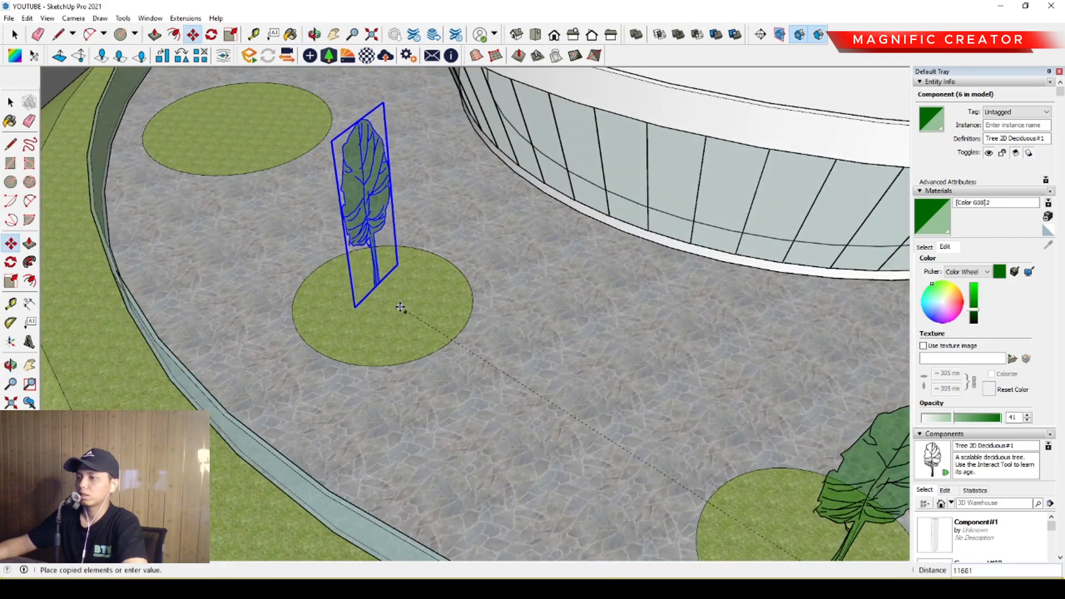
middle_drag(351, 329, 535, 409)
click(481, 318)
click(470, 324)
middle_drag(469, 325, 308, 224)
click(427, 284)
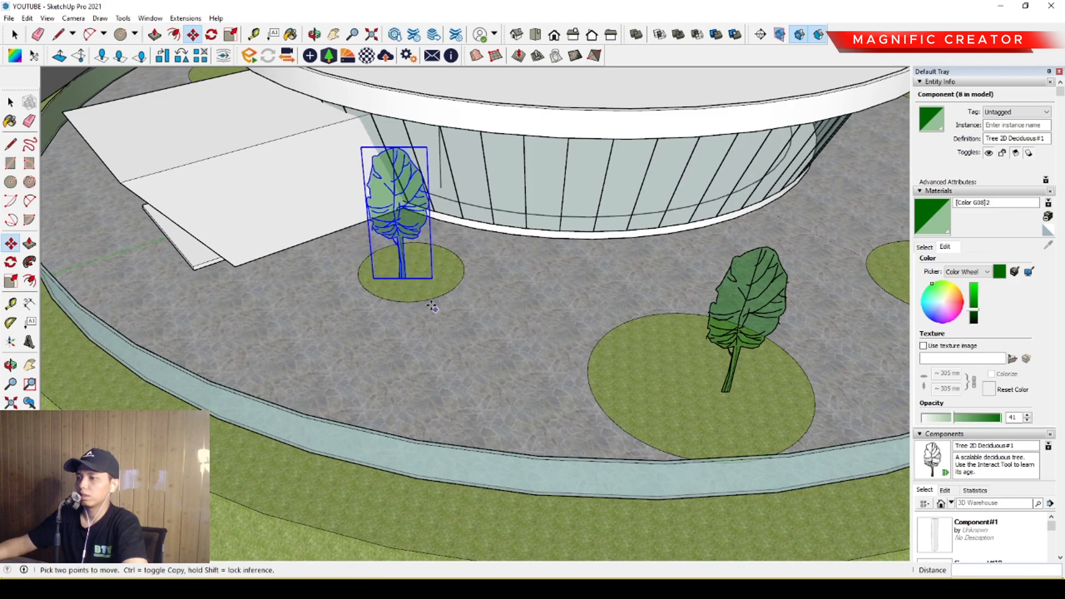
Inspect the planted trees around the plaza and the building's glass facade up close.
scroll(433, 309, down, 3)
middle_drag(433, 308, 634, 333)
scroll(522, 319, down, 1)
middle_drag(488, 338, 663, 366)
scroll(664, 369, up, 3)
middle_drag(431, 469, 622, 244)
scroll(500, 366, up, 2)
click(536, 345)
key(space)
scroll(523, 340, down, 2)
scroll(522, 329, down, 2)
scroll(595, 311, down, 2)
middle_drag(500, 310, 544, 326)
scroll(458, 316, up, 3)
middle_drag(460, 328, 483, 331)
scroll(412, 272, up, 2)
scroll(447, 298, up, 2)
scroll(442, 320, up, 2)
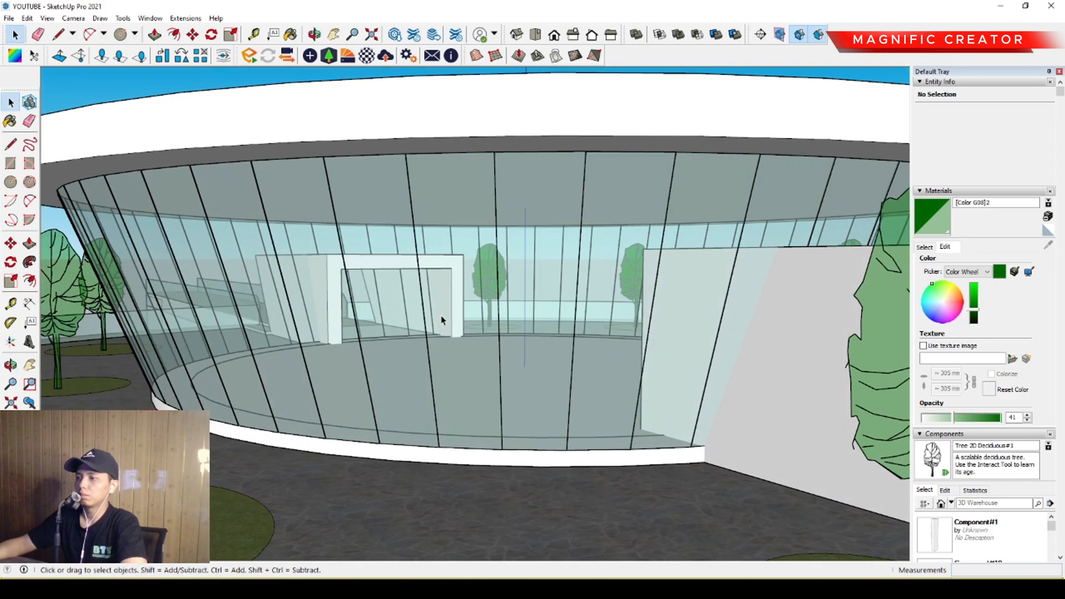
Open one glass facade panel component for editing and hide the rest of the model.
double_click(464, 214)
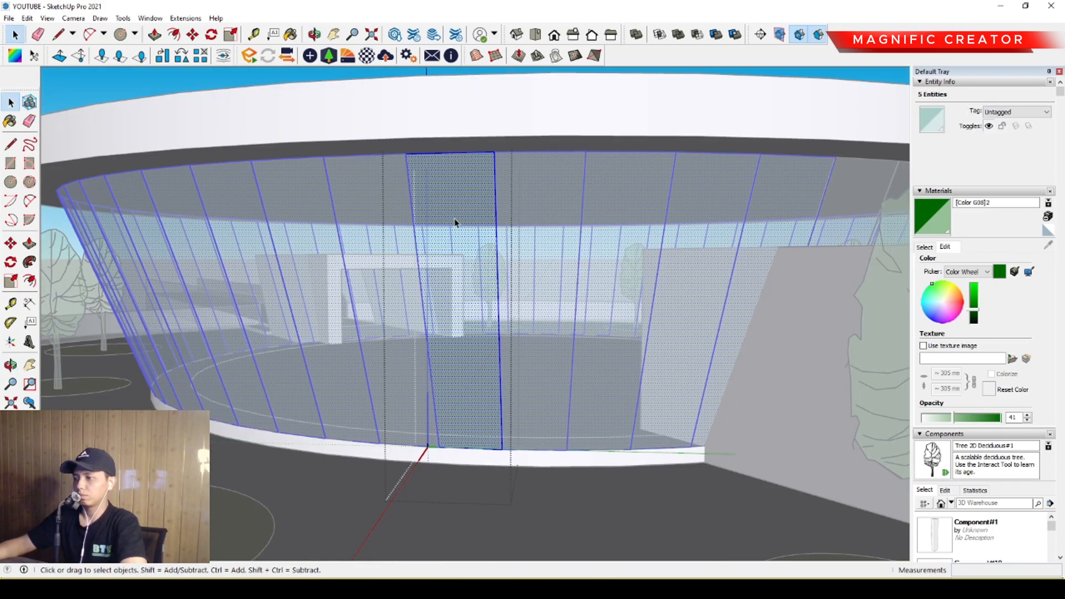
key(i)
scroll(428, 239, up, 2)
middle_drag(427, 238, 441, 214)
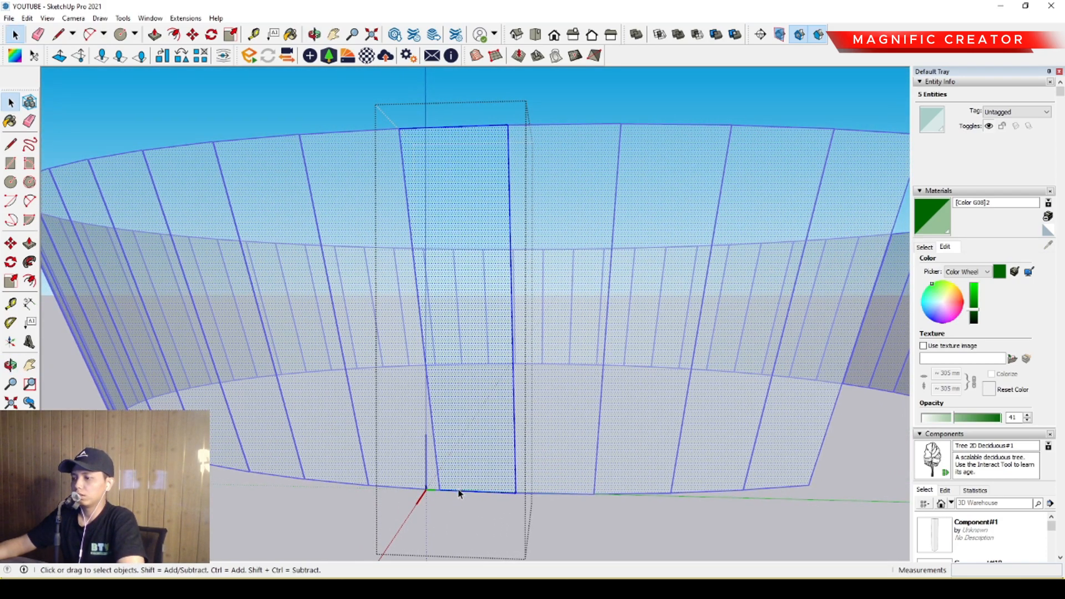
Draw a line outward from the glass panel's bottom corner, followed by a 3000 mm vertical line up from its end.
key(l)
key(space)
key(l)
scroll(442, 454, down, 3)
middle_drag(465, 404, 394, 434)
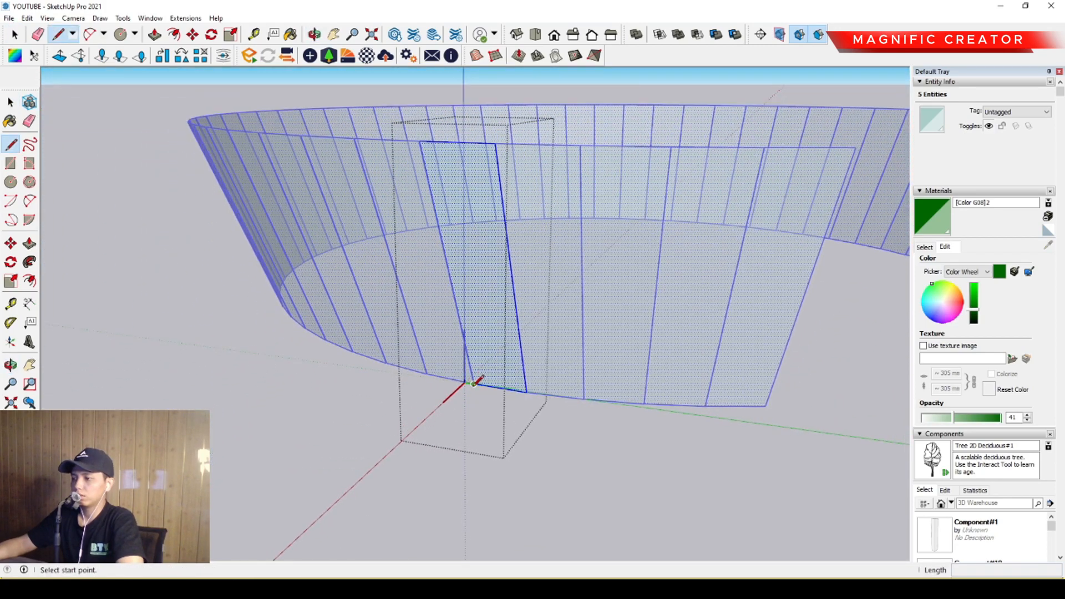
mouse_move(473, 383)
middle_down()
mouse_move(468, 375)
mouse_move(468, 392)
mouse_move(469, 361)
mouse_move(466, 414)
middle_up()
click(392, 477)
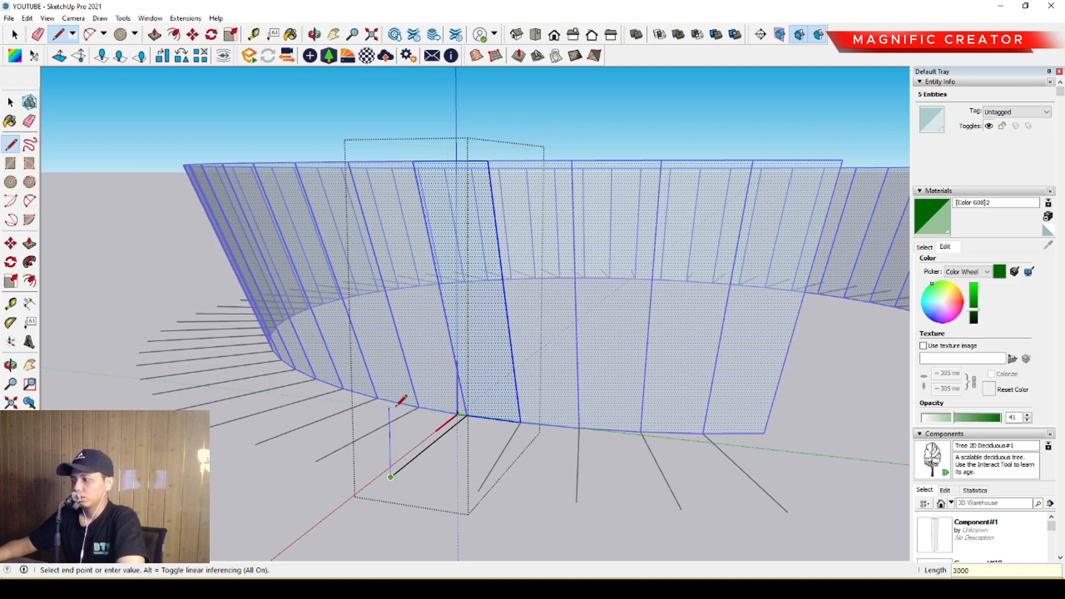
key(Return)
key(space)
middle_drag(411, 392, 426, 326)
drag(410, 340, 467, 299)
key(space)
middle_drag(455, 278, 397, 327)
scroll(508, 296, down, 1)
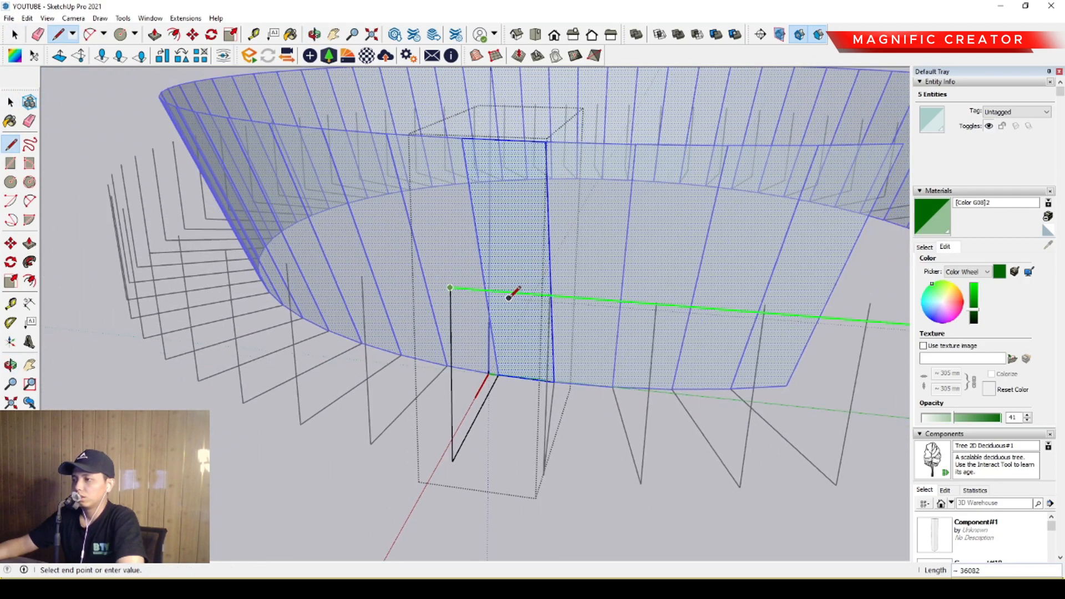
scroll(489, 303, down, 2)
middle_drag(489, 299, 399, 247)
scroll(494, 352, up, 1)
key(space)
Draw a horizontal rectangle outside the glass panel's base and make it a group.
scroll(394, 256, up, 3)
scroll(404, 304, down, 2)
middle_drag(404, 305, 443, 417)
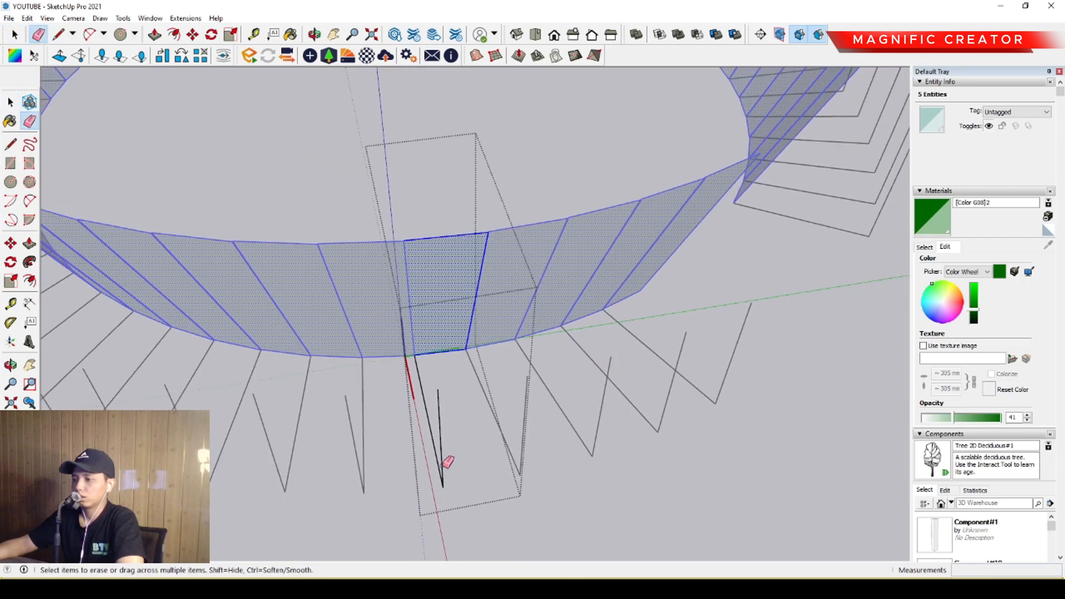
click(570, 527)
key(space)
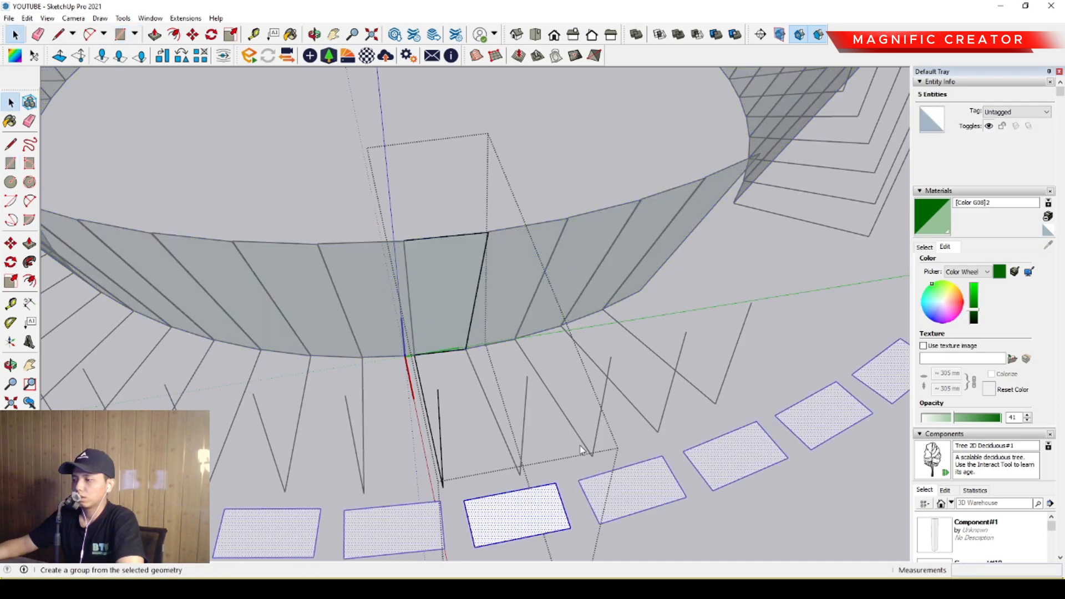
Move the rectangle group up to the top of the vertical line and inward until it crosses the glass panel.
middle_drag(514, 501, 535, 263)
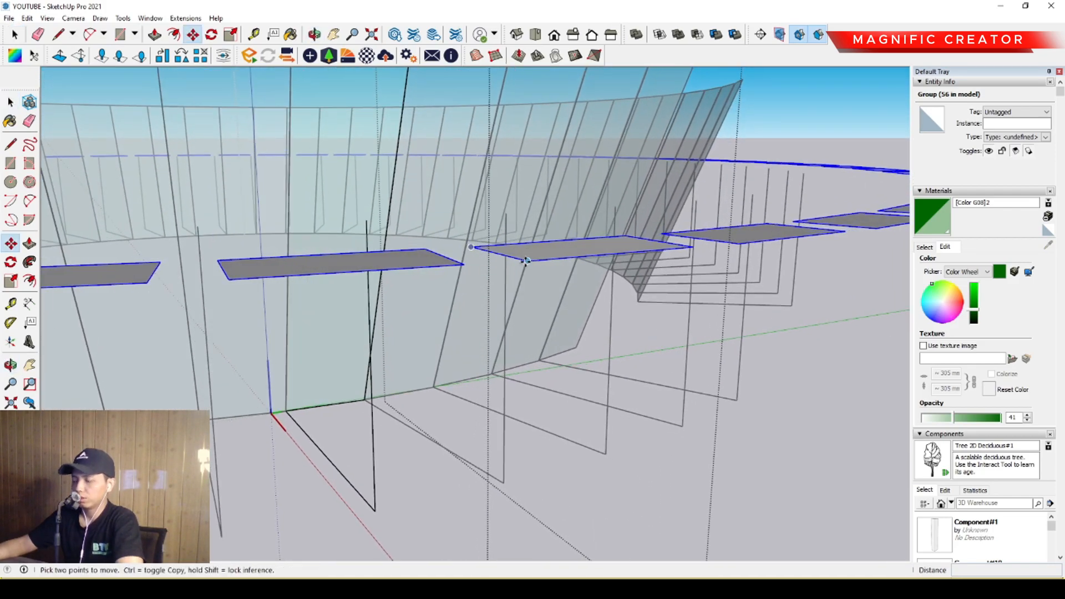
click(527, 261)
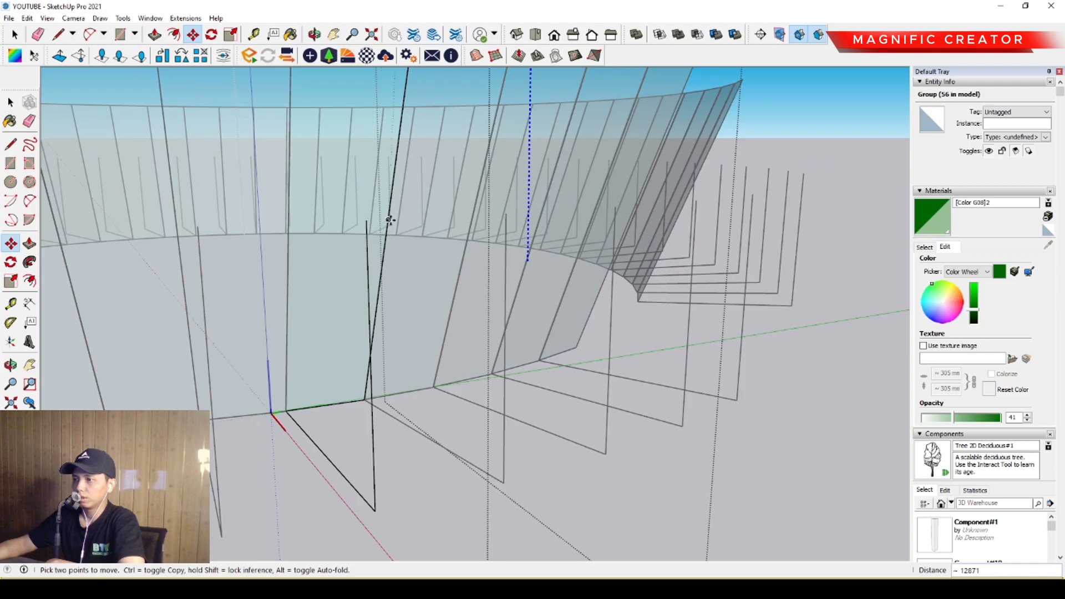
scroll(385, 220, down, 5)
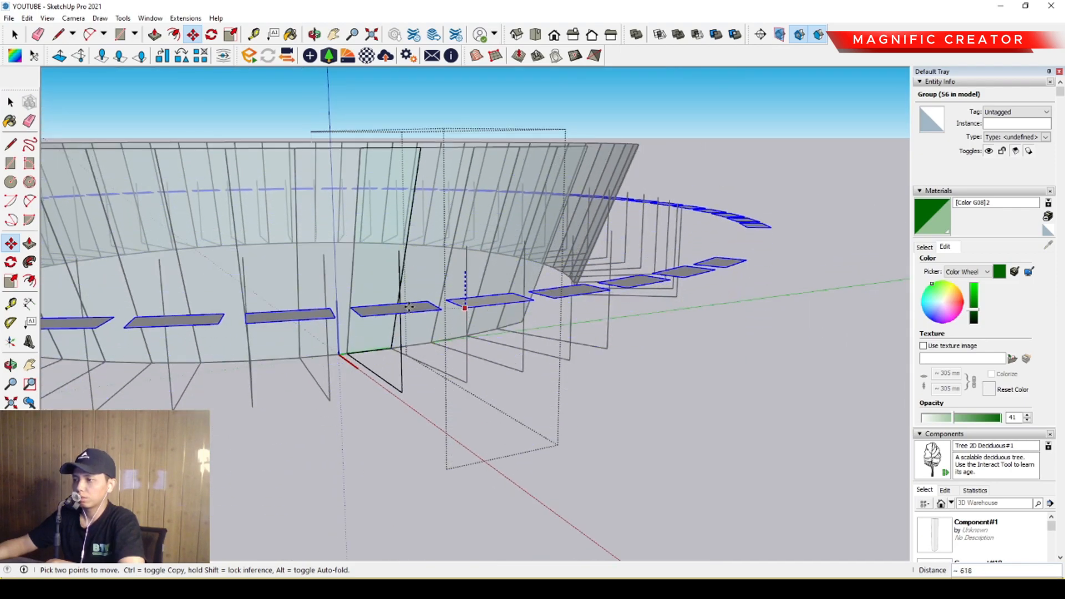
scroll(408, 309, up, 3)
key(Escape)
scroll(436, 262, down, 1)
middle_drag(436, 262, 464, 426)
click(464, 426)
middle_drag(460, 360, 465, 388)
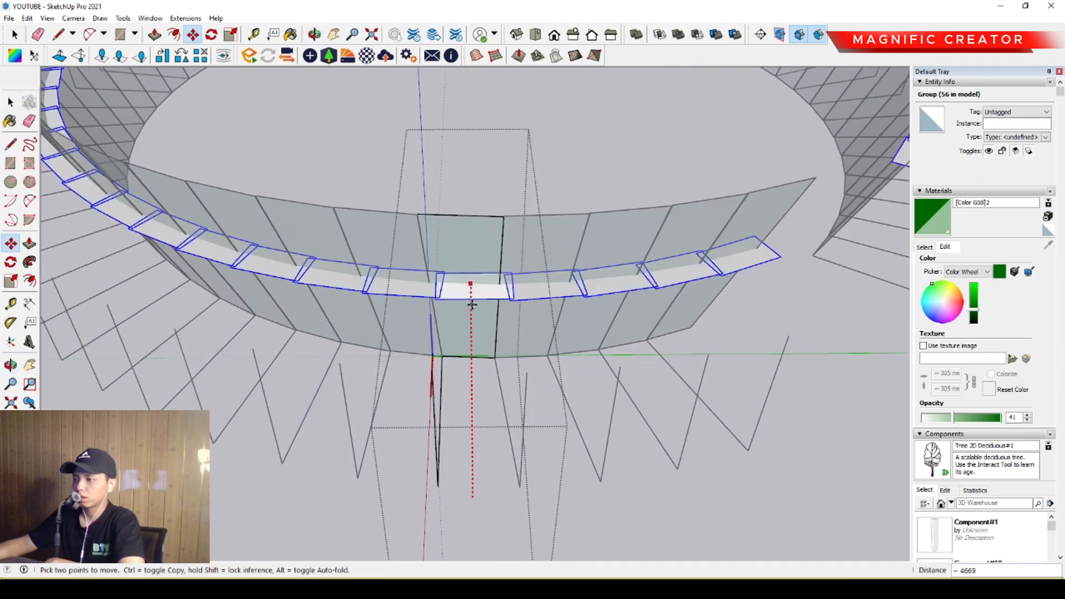
click(472, 305)
key(space)
Scale the rectangle group wider along the green axis so it overlaps the neighbouring panels' rectangles.
scroll(446, 292, up, 4)
key(s)
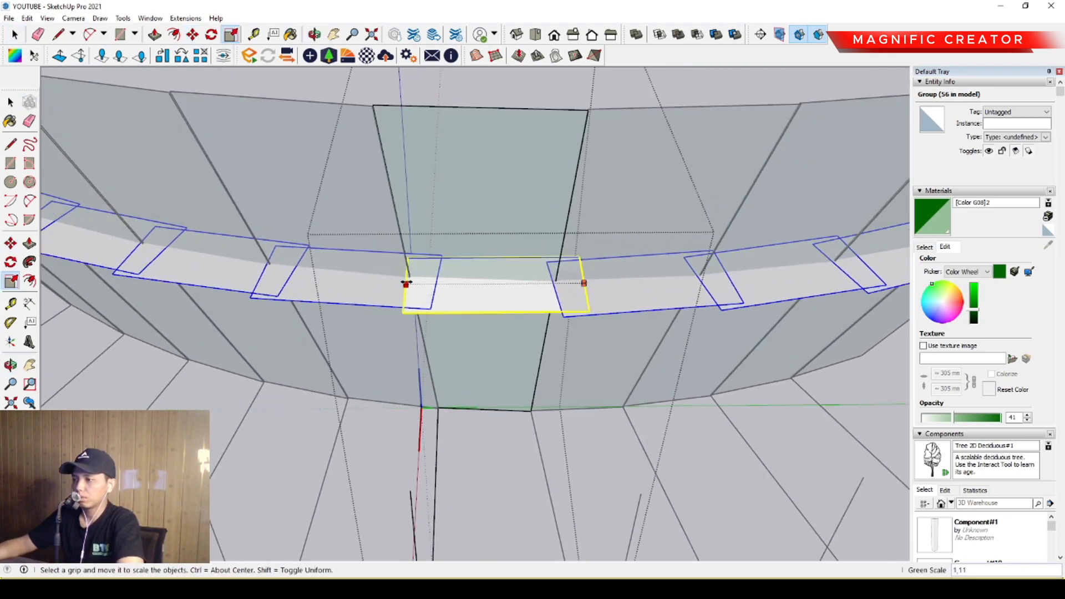
click(387, 283)
key(space)
Inside the glass pane, draw a line from side to side where the horizontal rectangle cuts through it.
scroll(507, 288, up, 2)
middle_drag(507, 288, 508, 278)
scroll(516, 261, up, 2)
double_click(532, 178)
key(l)
scroll(588, 280, up, 4)
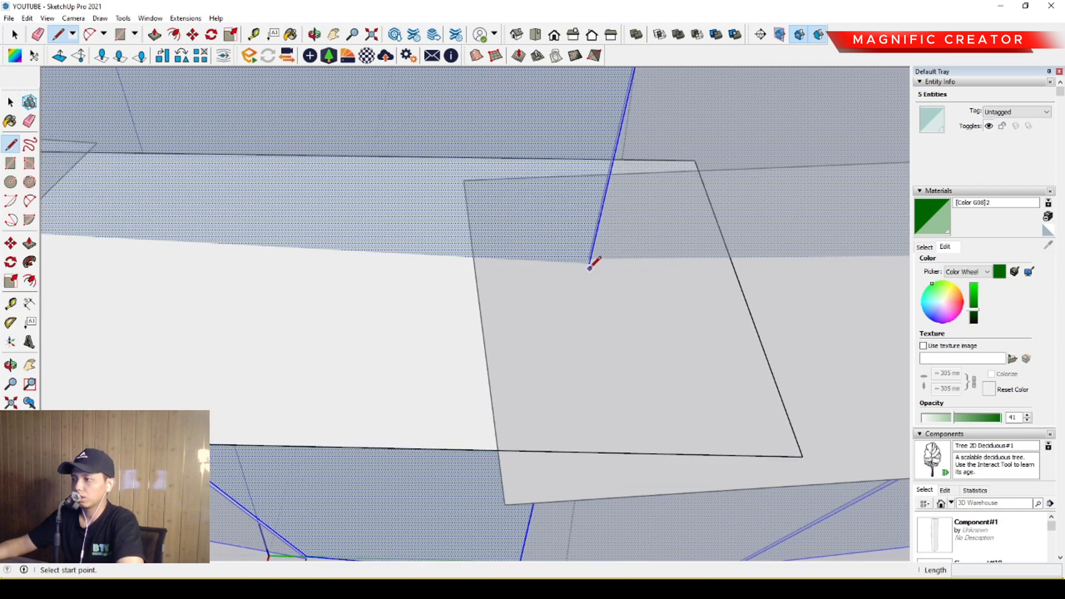
click(589, 263)
scroll(277, 256, down, 1)
shift+middle_drag(79, 278, 477, 359)
scroll(408, 333, up, 4)
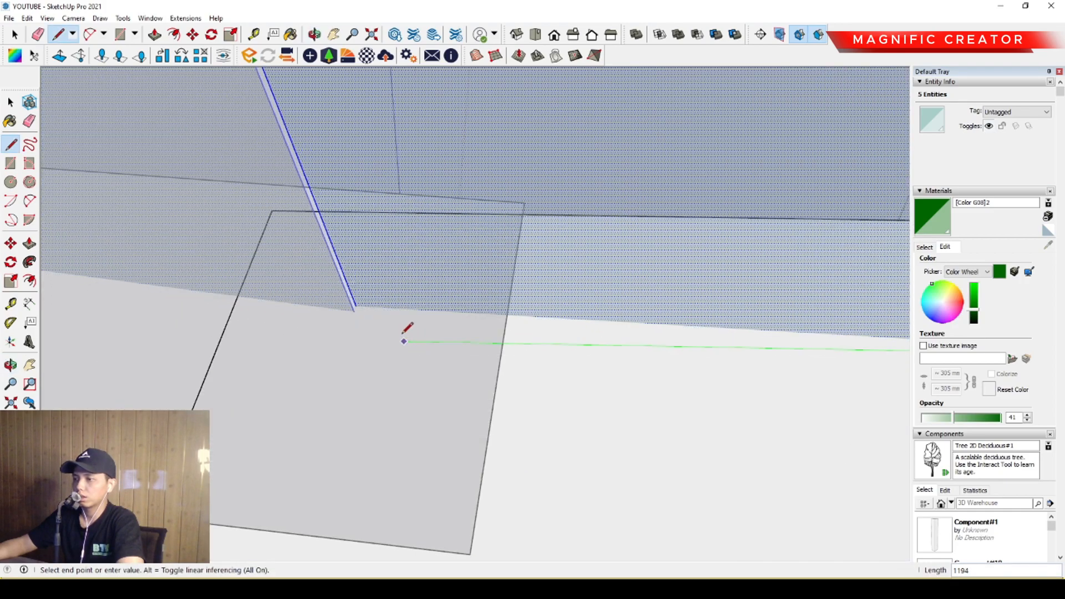
click(350, 295)
key(space)
scroll(385, 315, down, 6)
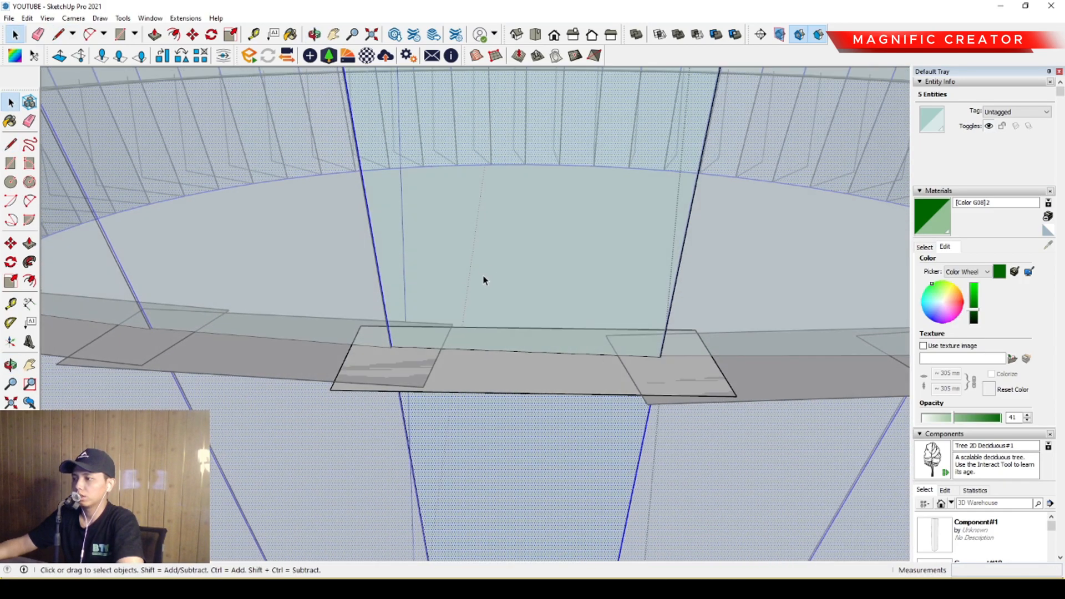
Check the dividing line across the glass panels and leave the component to view the full building.
scroll(484, 280, down, 5)
middle_drag(533, 275, 474, 288)
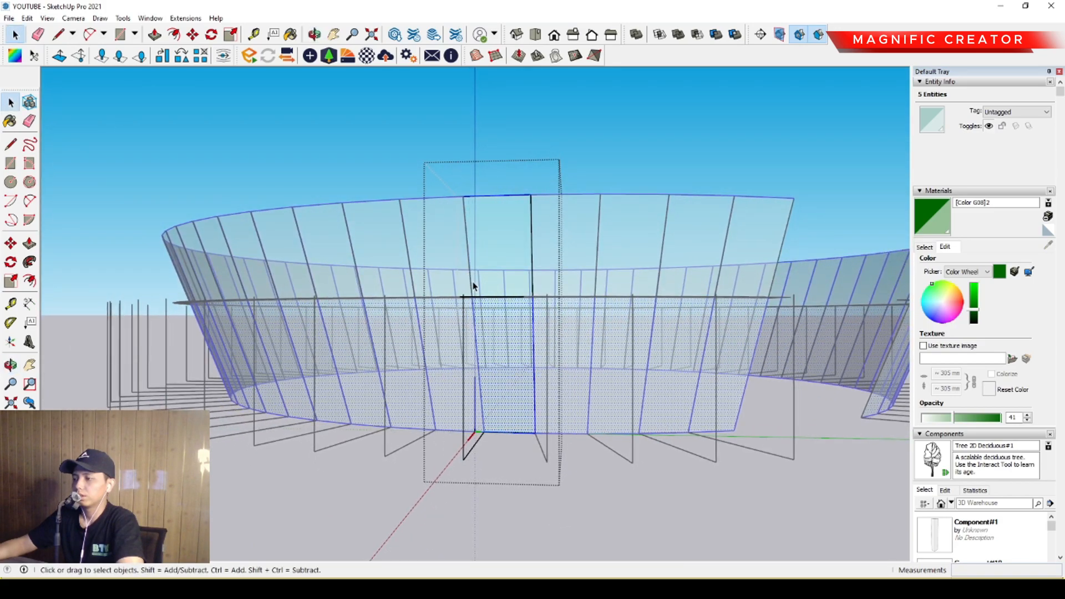
scroll(510, 367, up, 4)
mouse_move(512, 374)
middle_down()
mouse_move(499, 363)
mouse_move(504, 373)
middle_up()
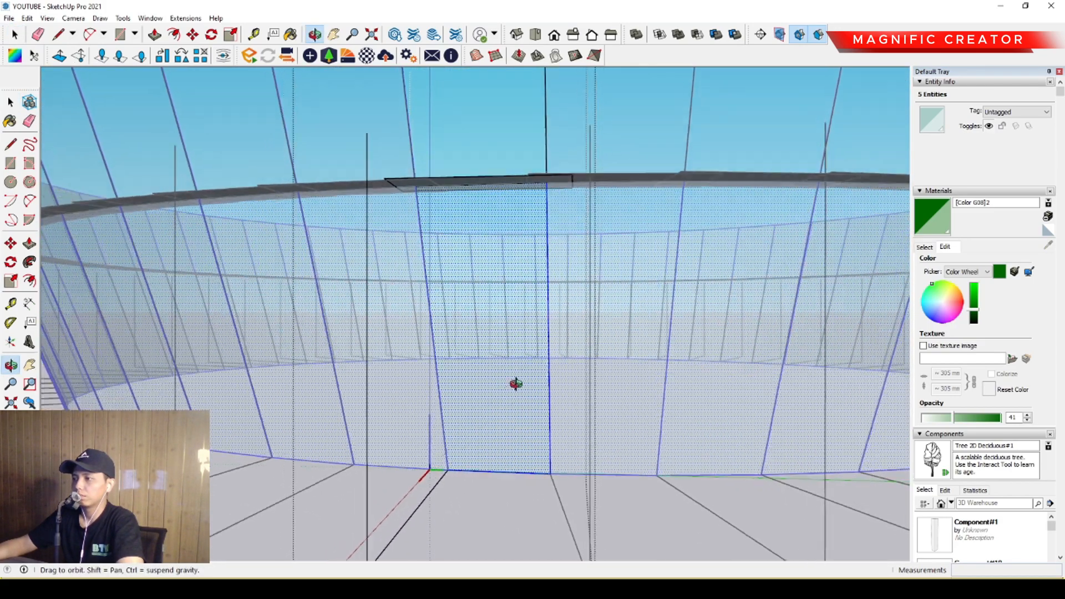
scroll(505, 374, down, 6)
click(713, 152)
scroll(479, 327, up, 3)
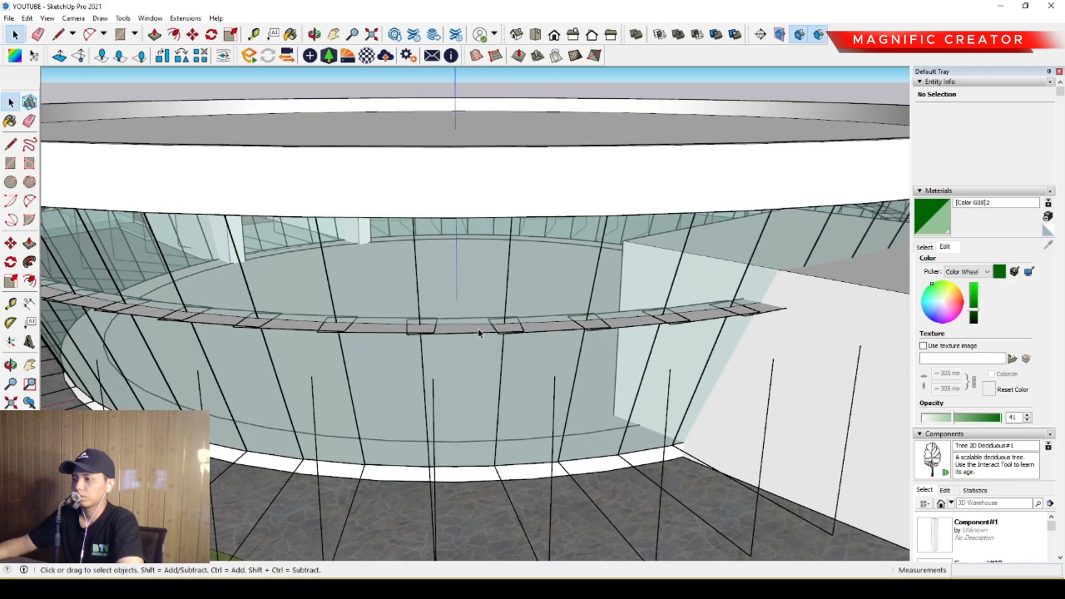
Inside the glass panel component, copy the horizontal rectangle group straight down to near the panel's base.
double_click(470, 333)
click(471, 333)
middle_drag(470, 333, 472, 265)
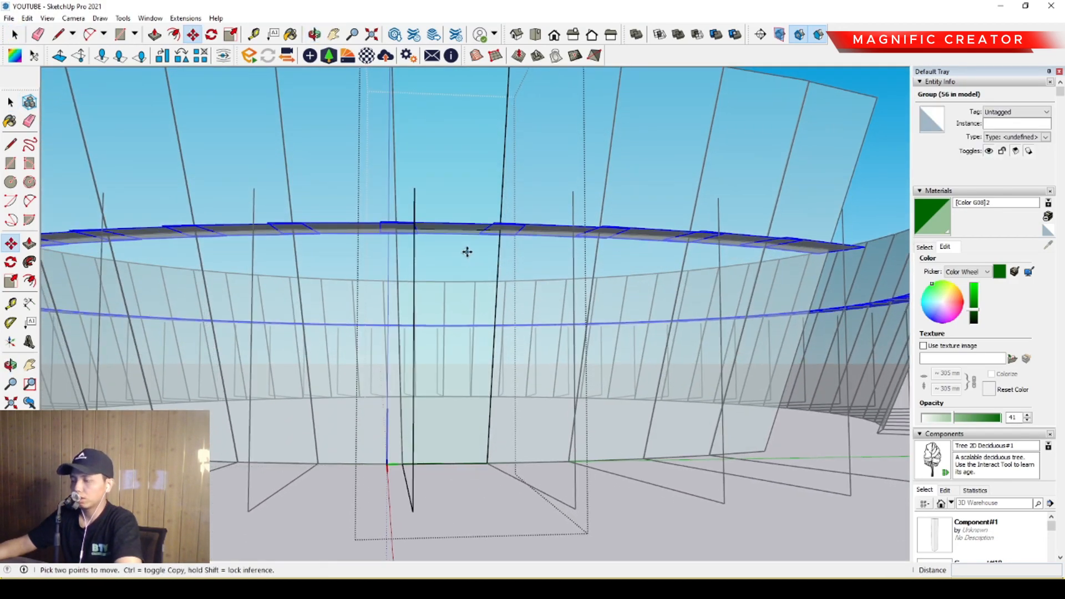
key(ctrl)
click(463, 249)
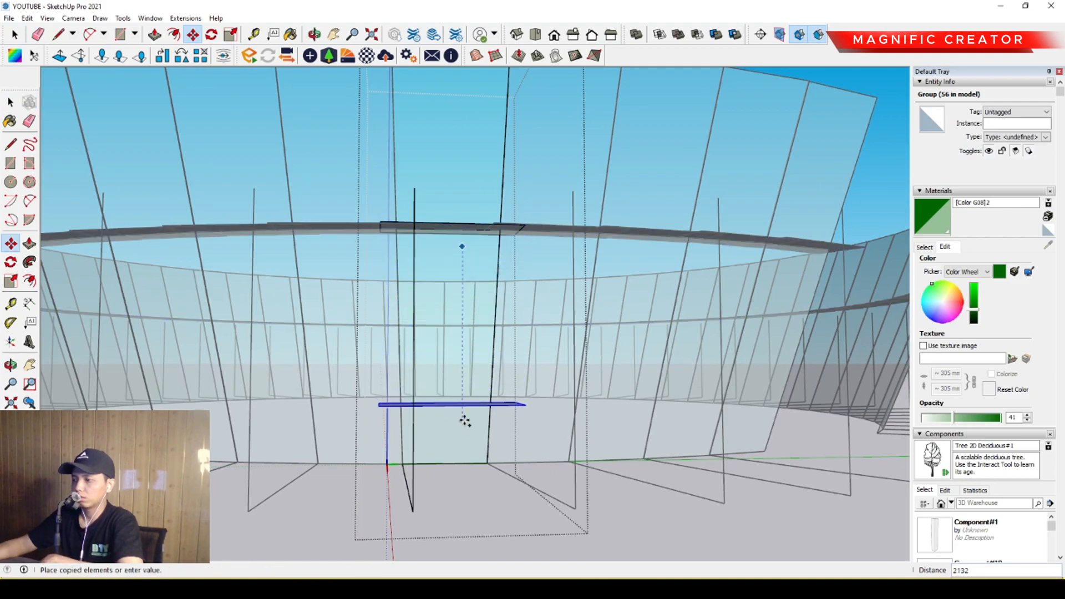
key(Return)
key(space)
Move the lower rectangle group inward until it crosses the glass panel.
middle_drag(463, 423, 523, 451)
scroll(461, 365, up, 5)
key(m)
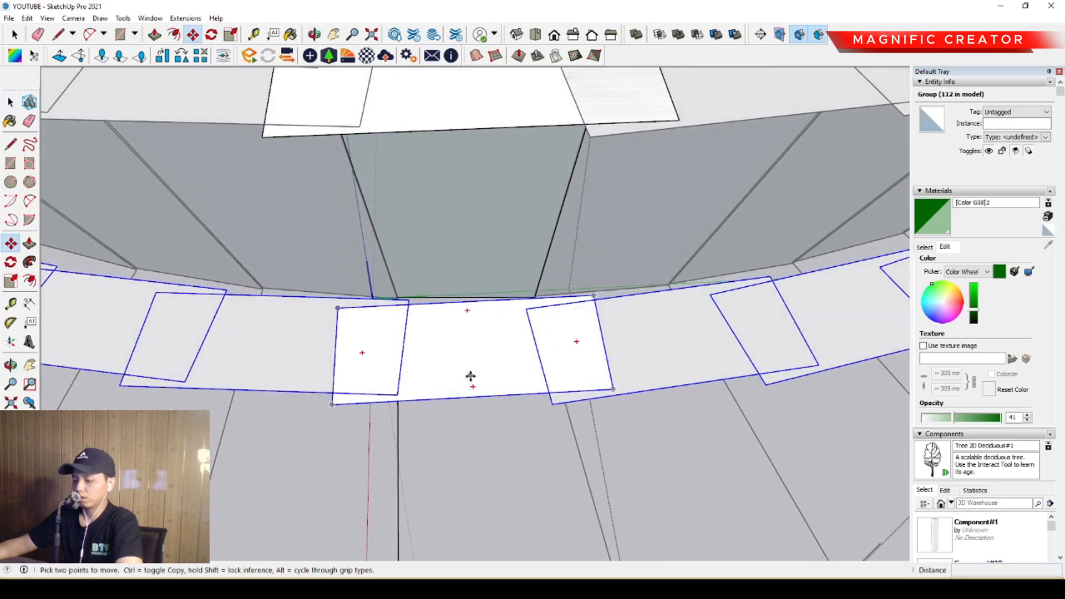
click(480, 390)
click(473, 301)
key(space)
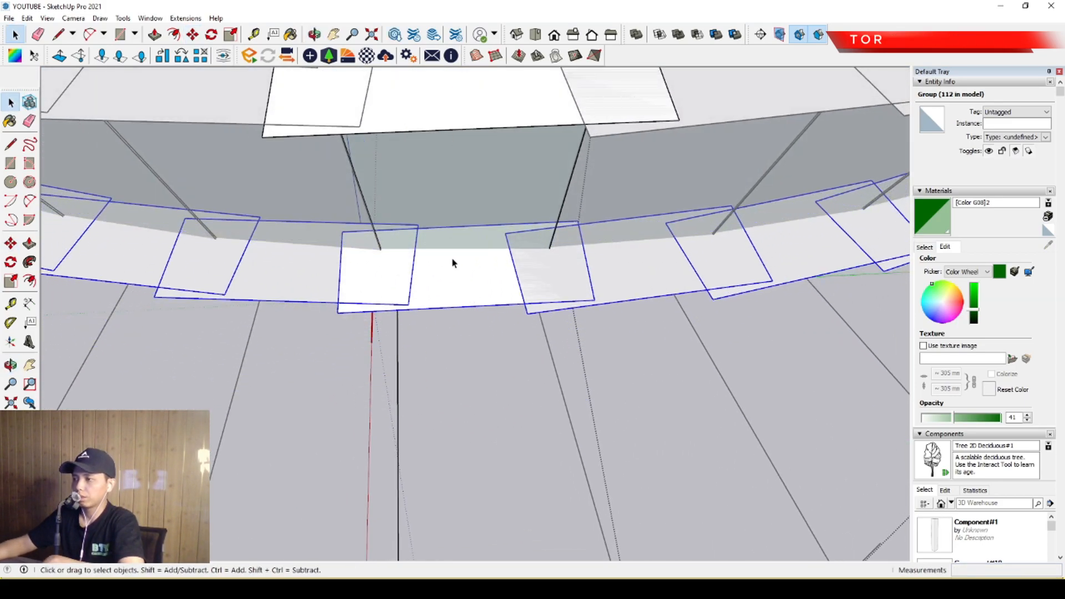
Inside the glass pane, draw a second line from side to side where the lower rectangle cuts through it.
scroll(455, 233, up, 2)
double_click(465, 183)
scroll(583, 272, up, 4)
key(l)
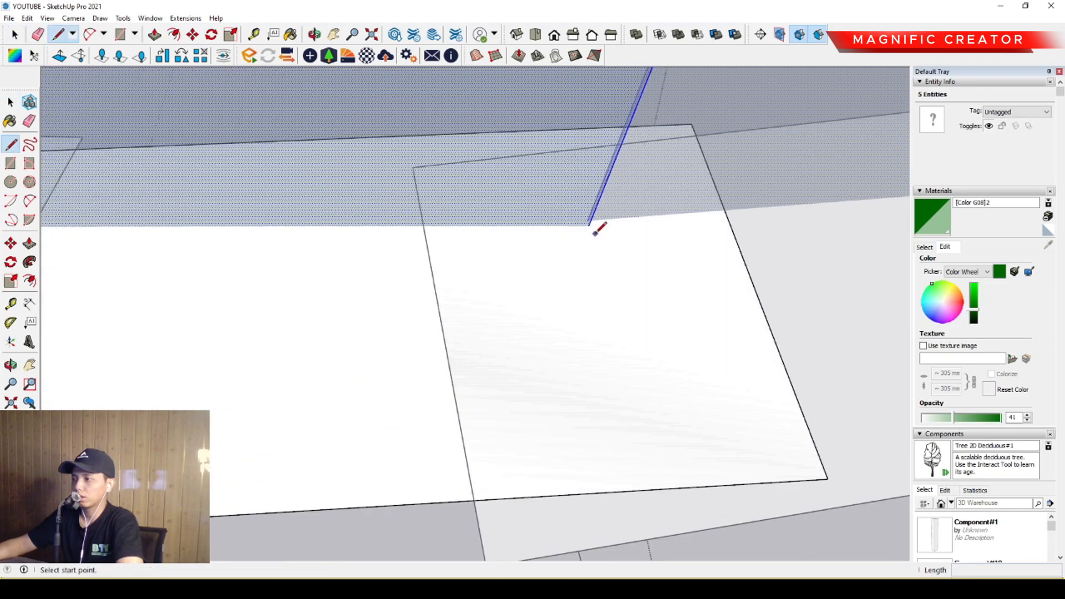
click(590, 226)
scroll(214, 255, down, 1)
middle_drag(207, 255, 447, 299)
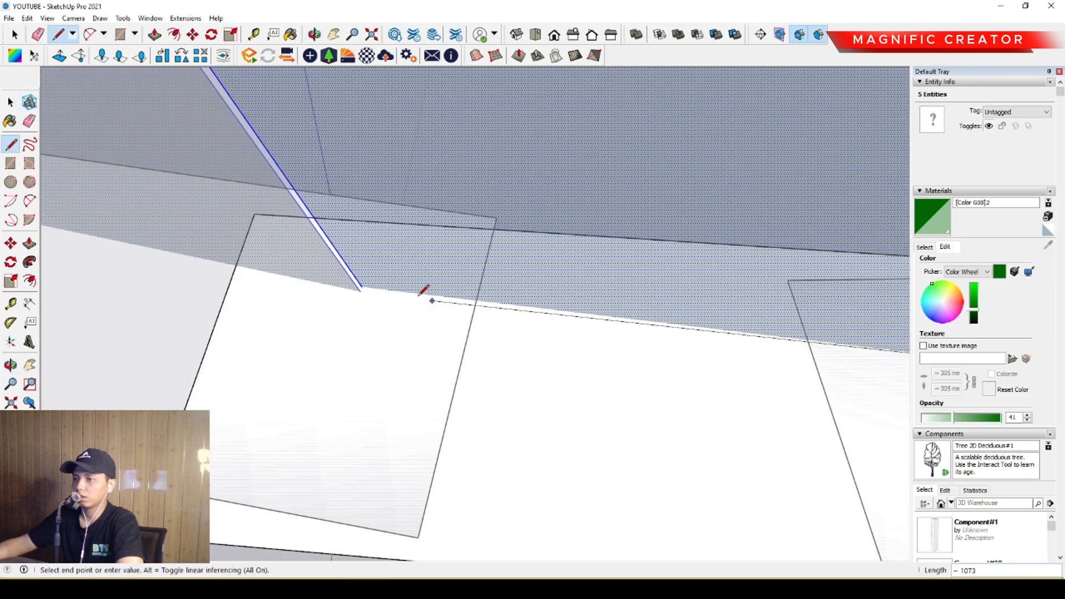
scroll(382, 290, up, 3)
click(368, 288)
key(space)
Delete the lower and upper horizontal rectangle groups used as cutting guides and return to the whole building.
scroll(402, 316, down, 4)
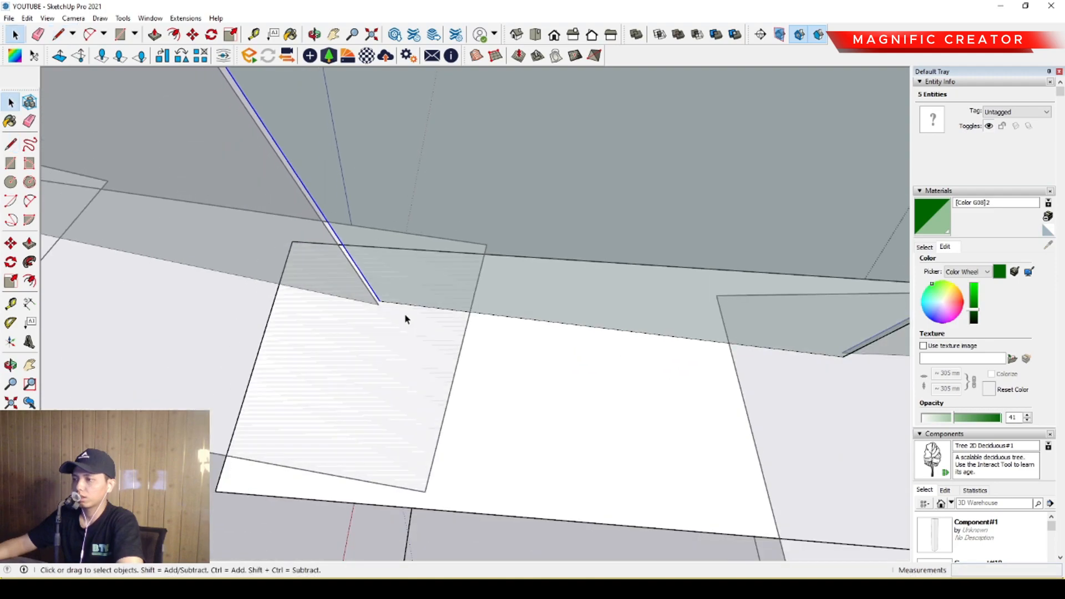
click(487, 385)
key(Delete)
scroll(488, 384, down, 3)
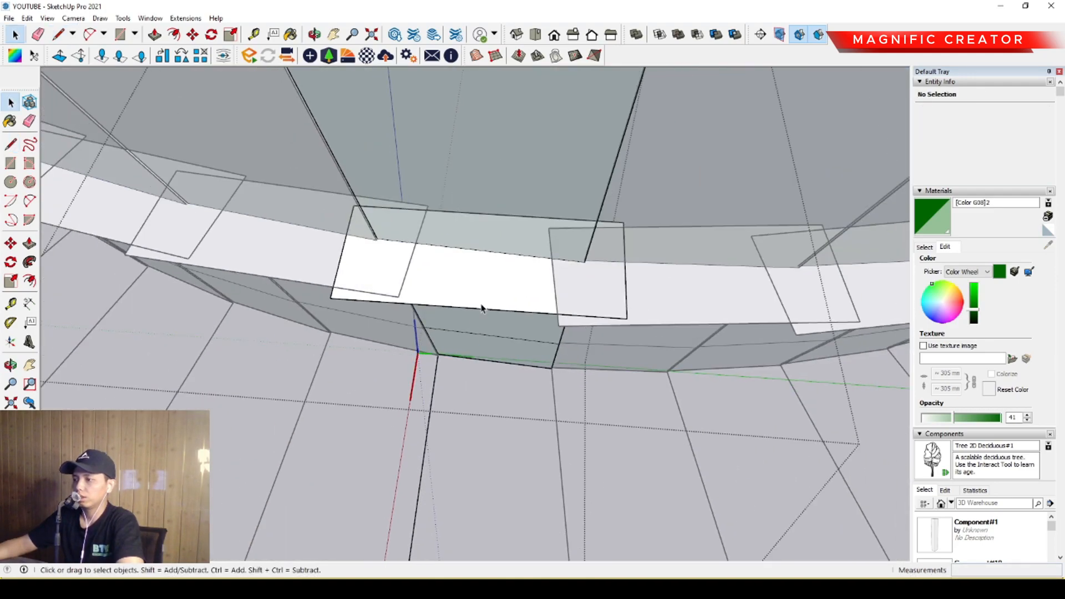
scroll(481, 290, down, 8)
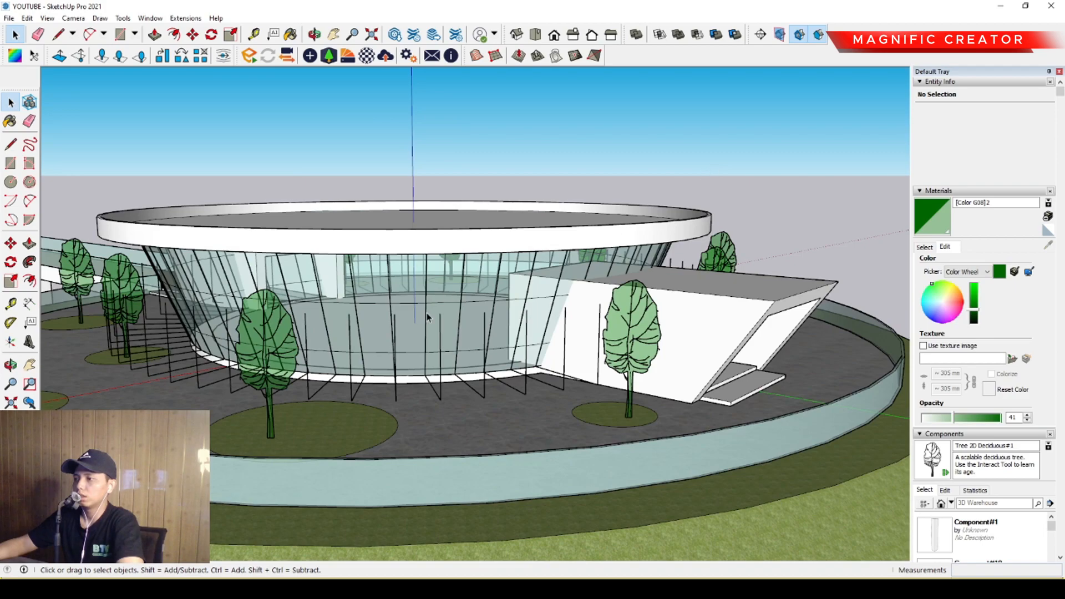
scroll(427, 316, up, 5)
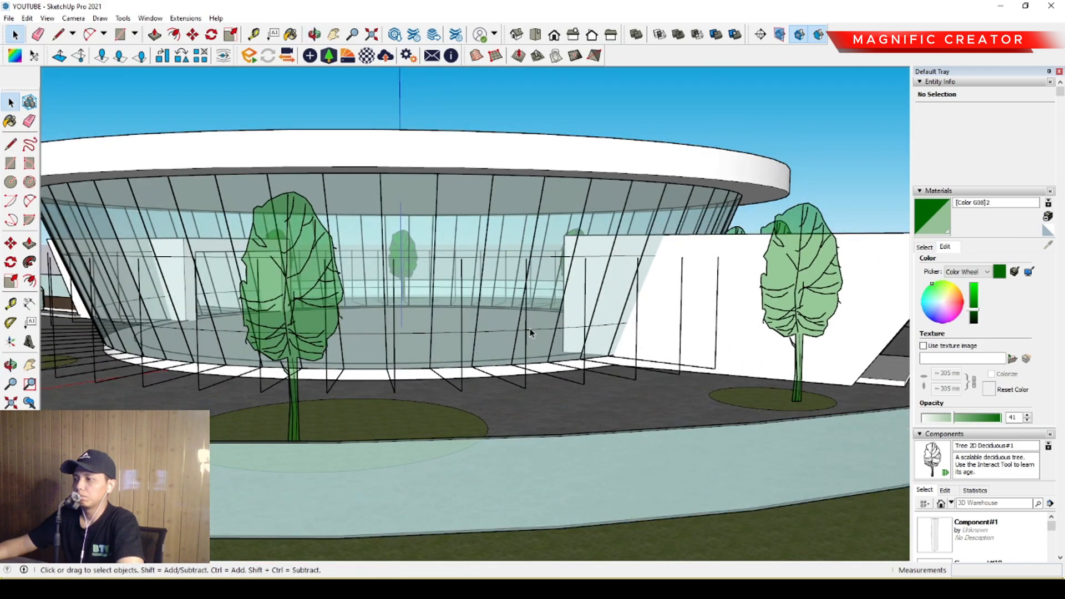
Inside the glass panel component, erase the two leftover guide edges standing in front of the facade.
double_click(527, 348)
triple_click(527, 348)
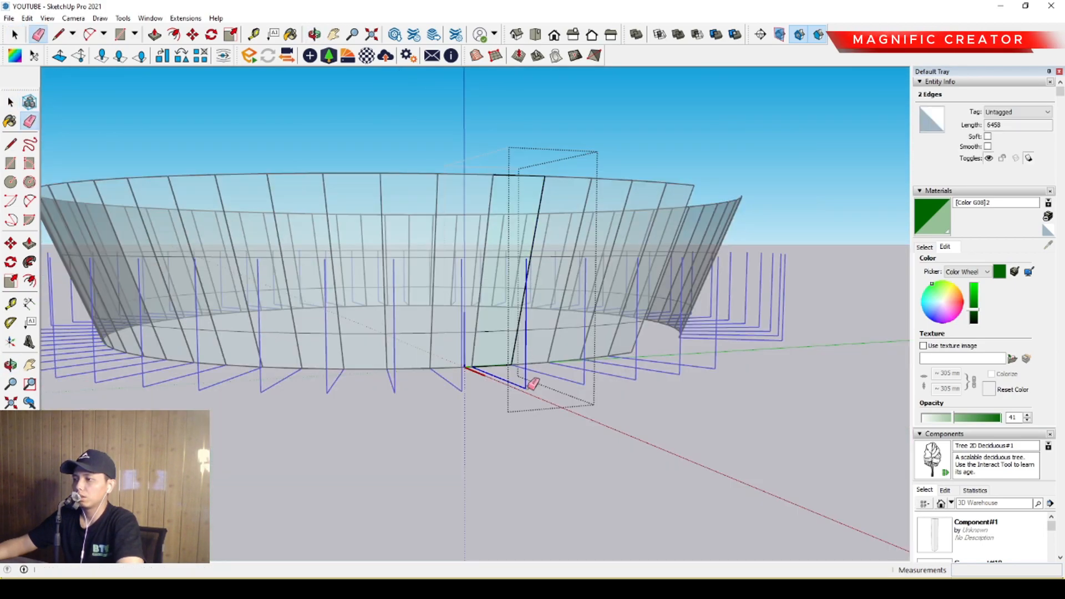
key(space)
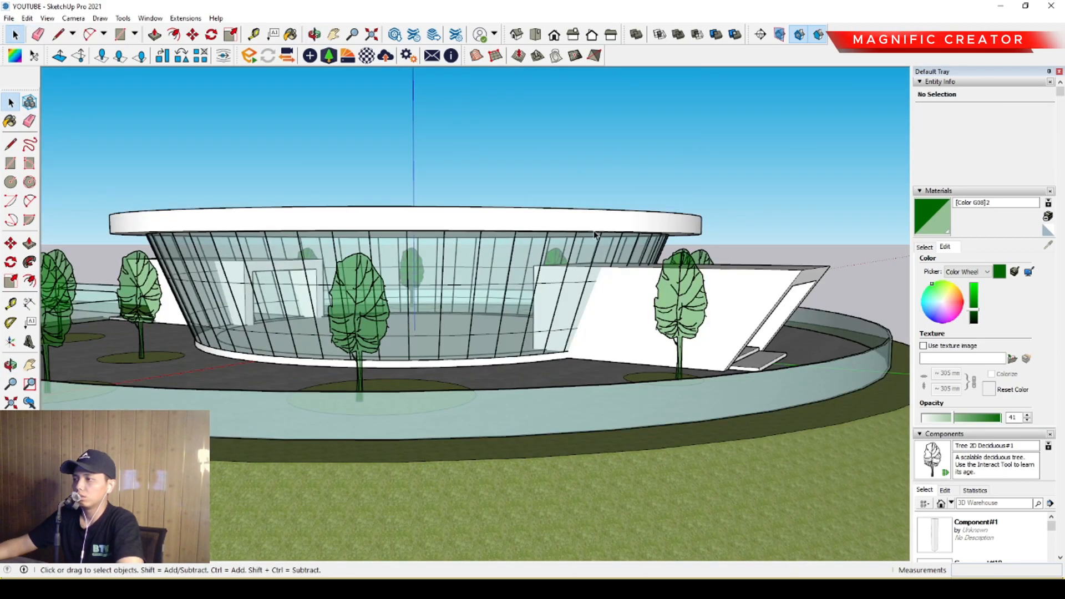
Open the white base ring under the glass facade for editing and show the rest of the model around it.
scroll(547, 286, up, 3)
scroll(546, 286, down, 3)
middle_drag(547, 286, 410, 339)
scroll(407, 384, up, 3)
scroll(407, 385, up, 4)
middle_drag(408, 385, 390, 400)
scroll(389, 401, up, 2)
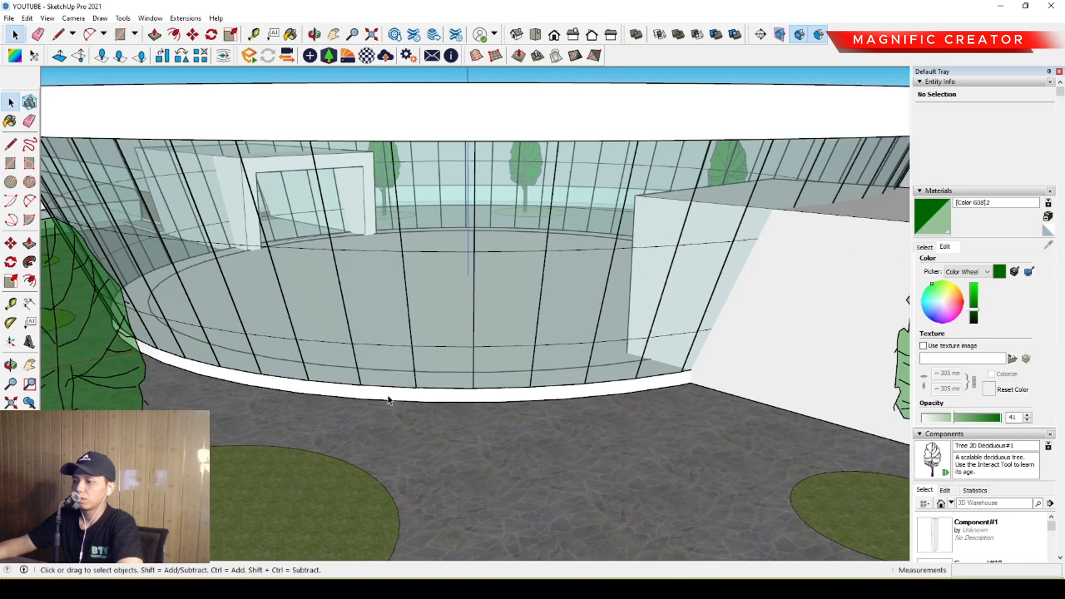
double_click(389, 401)
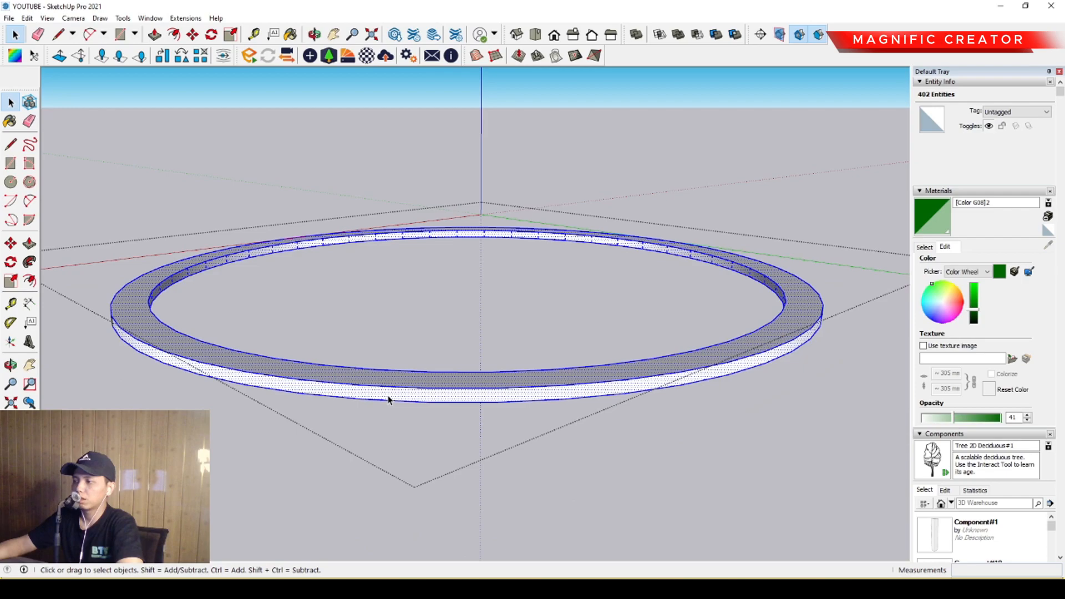
scroll(390, 399, down, 1)
key(i)
scroll(392, 398, down, 2)
Draw vertical edges on the base ring's outer face where it meets each side wall of the first entrance block.
middle_drag(391, 398, 235, 400)
scroll(236, 400, down, 2)
middle_drag(322, 380, 275, 388)
scroll(529, 430, up, 4)
scroll(521, 388, up, 4)
key(l)
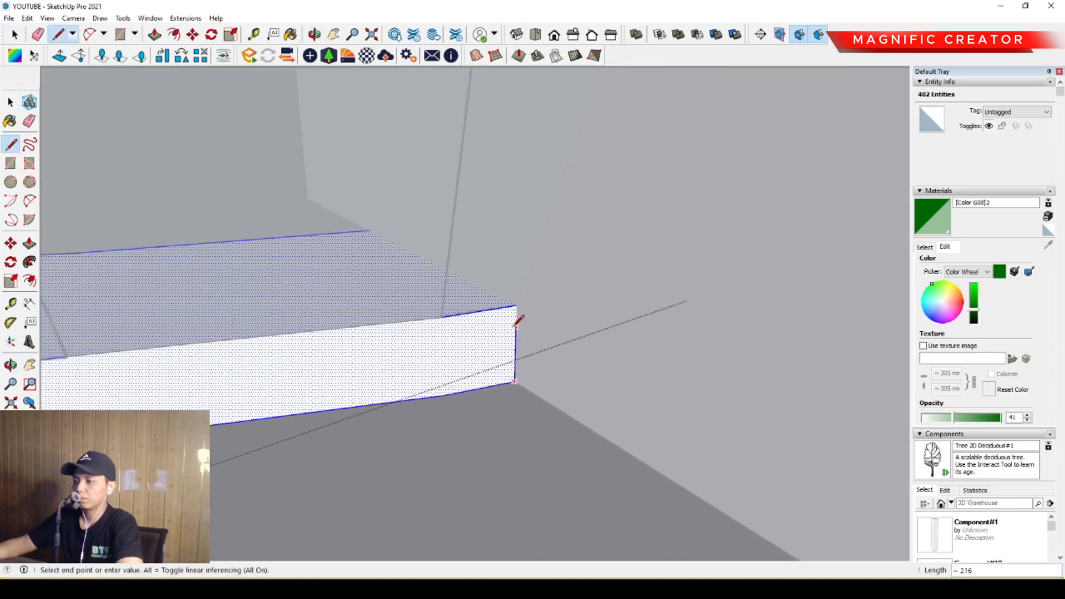
key(space)
scroll(542, 392, down, 6)
middle_drag(494, 393, 440, 365)
scroll(552, 414, up, 8)
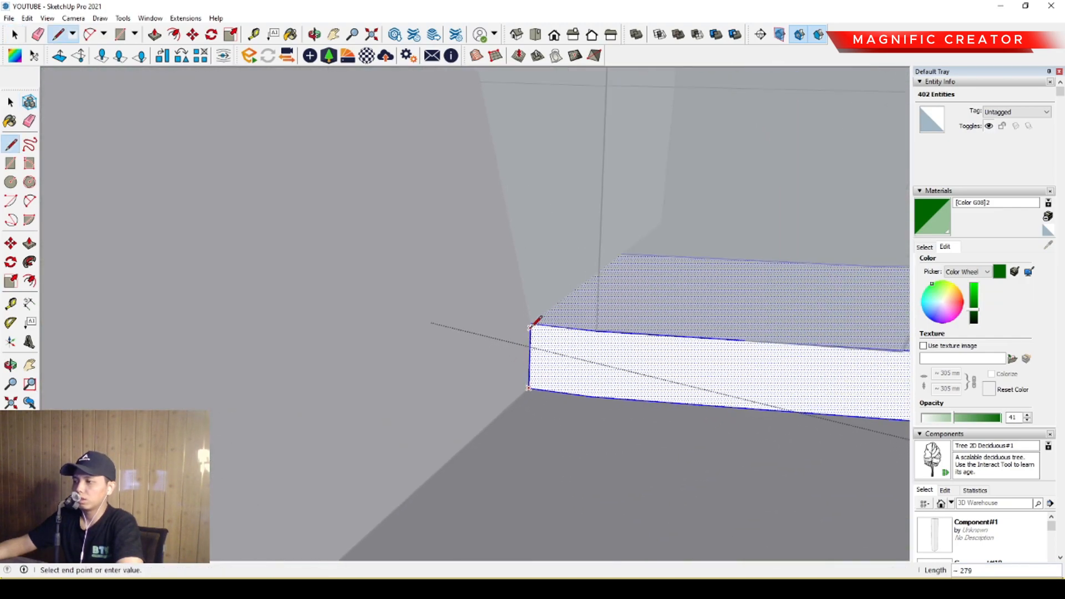
key(space)
Draw 300 mm vertical edges on the base ring's outer face where it meets each side wall of the opposite entrance block.
scroll(509, 400, down, 8)
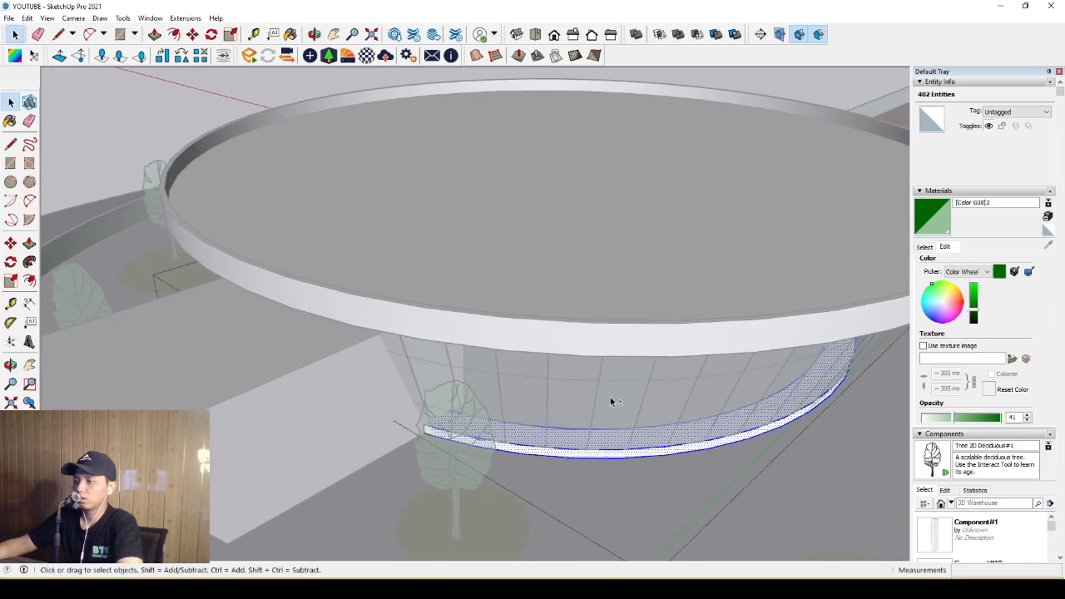
middle_drag(748, 393, 388, 373)
scroll(388, 374, up, 8)
key(l)
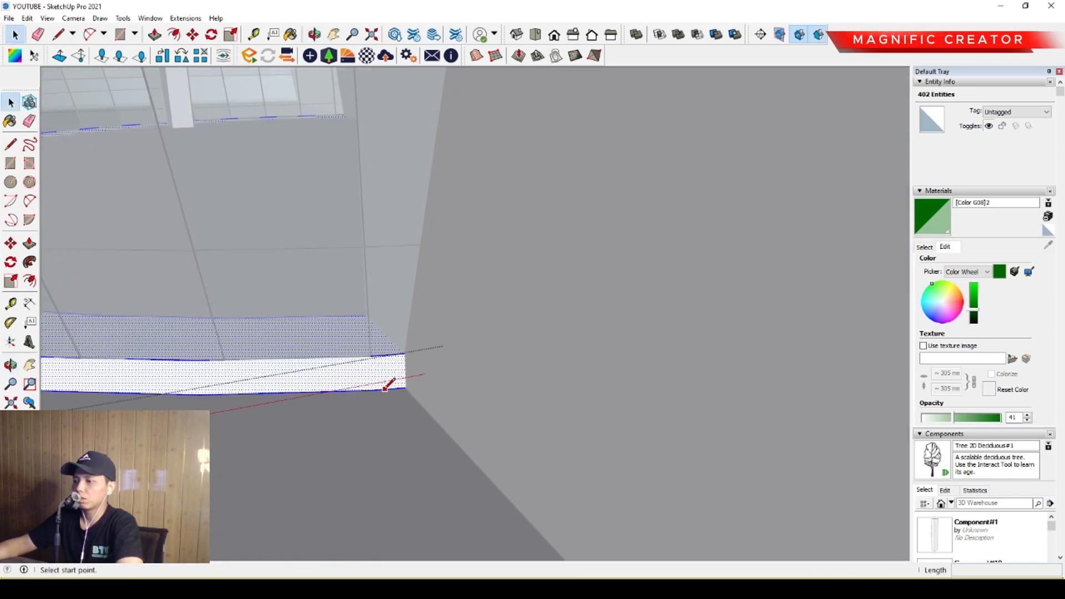
scroll(405, 384, up, 3)
scroll(415, 381, up, 2)
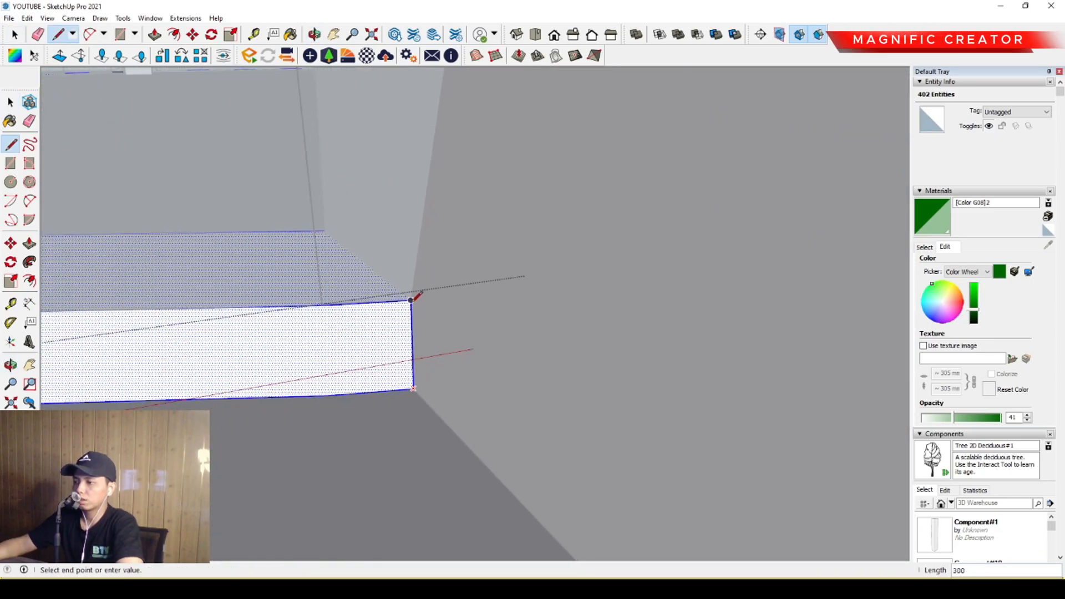
key(space)
scroll(389, 344, down, 8)
middle_drag(392, 361, 399, 331)
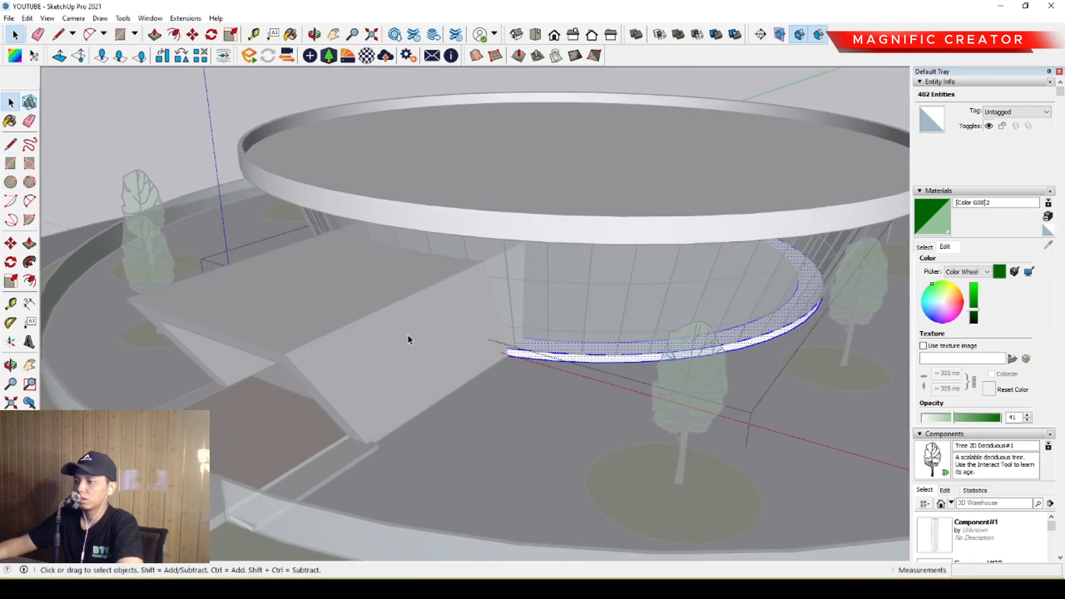
scroll(542, 382, up, 8)
scroll(549, 349, up, 4)
key(l)
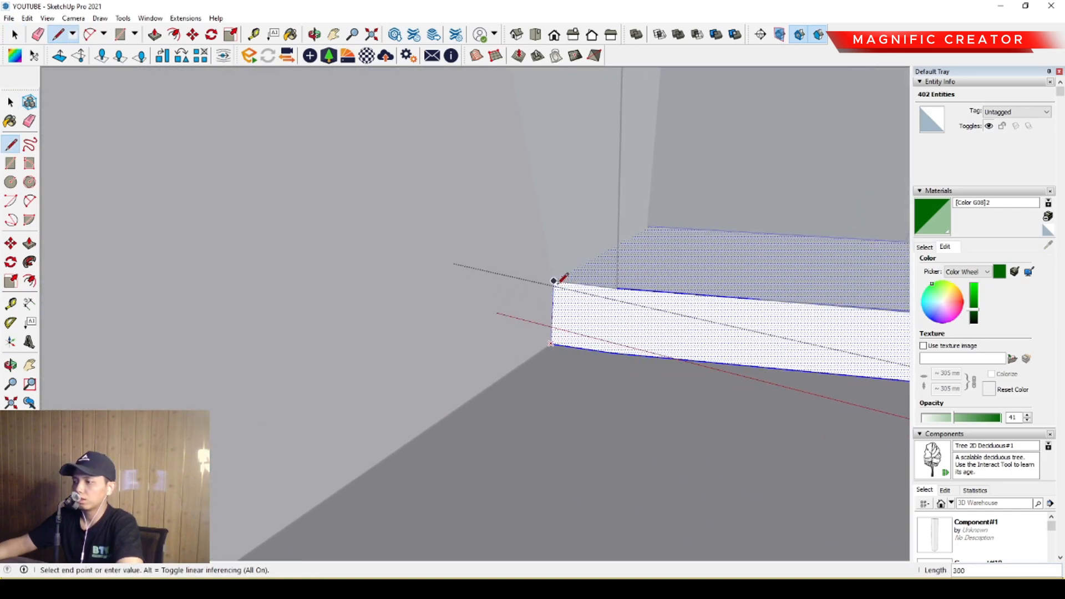
key(space)
On the ring's underside, draw lines joining the bottom ends of one block's two vertical edges to the ring's centre.
scroll(554, 294, down, 5)
middle_drag(553, 300, 541, 271)
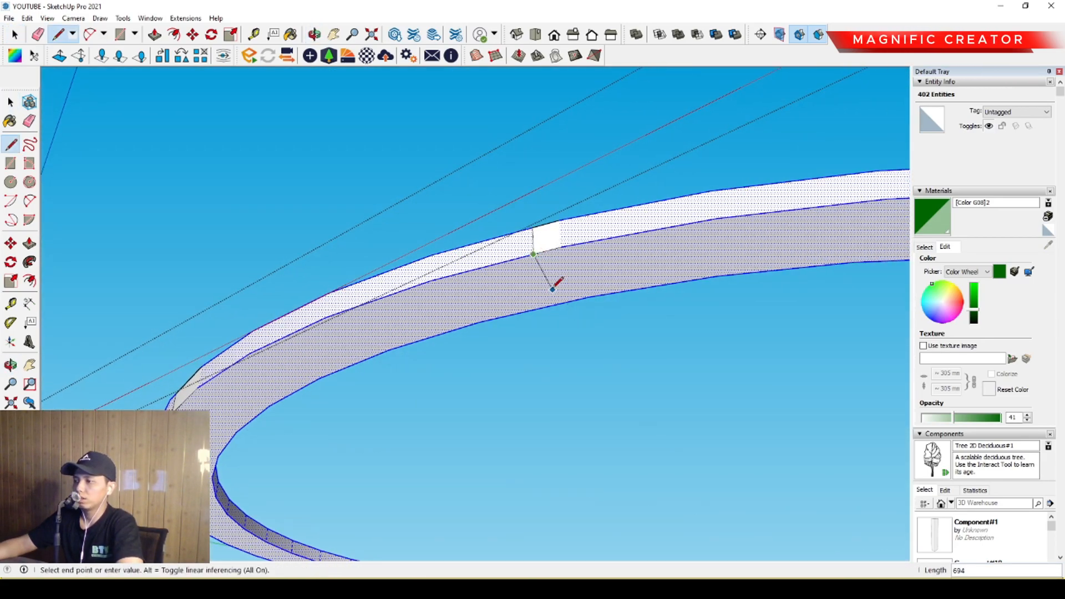
scroll(553, 286, down, 2)
key(space)
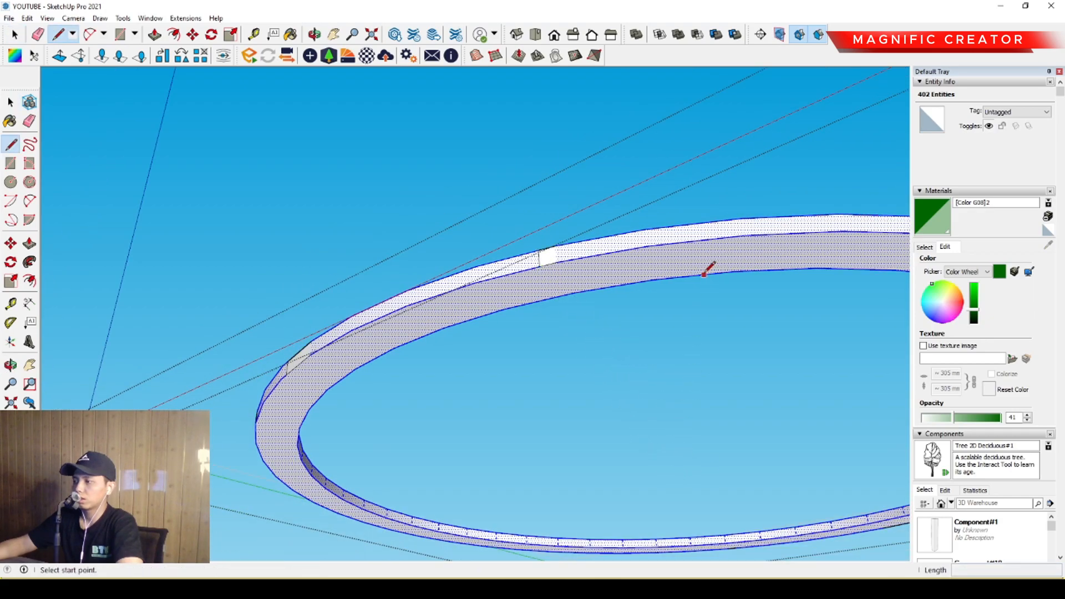
scroll(671, 499, down, 4)
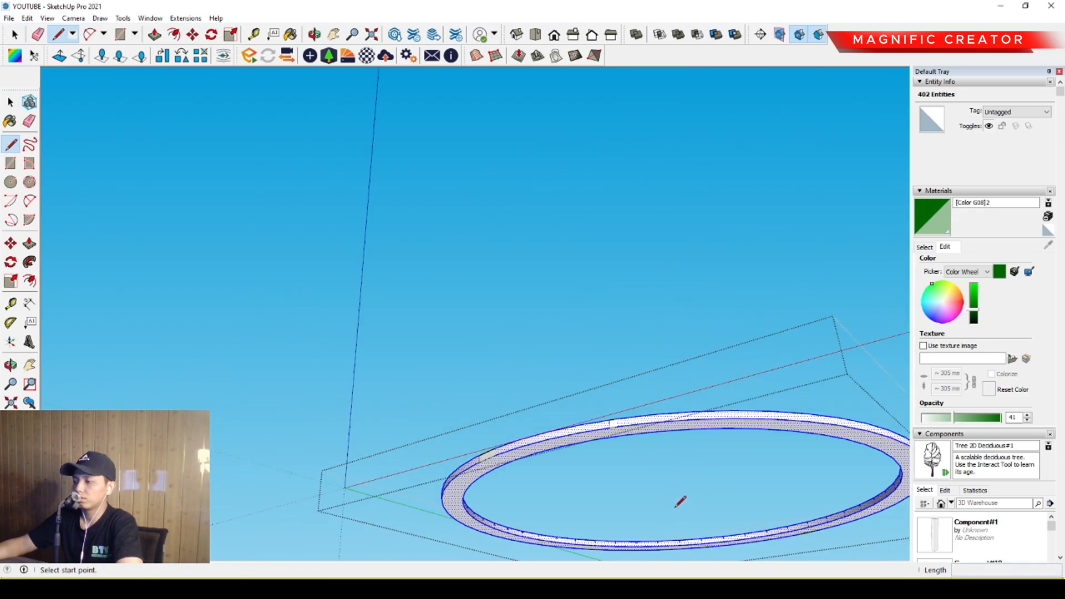
scroll(683, 424, up, 3)
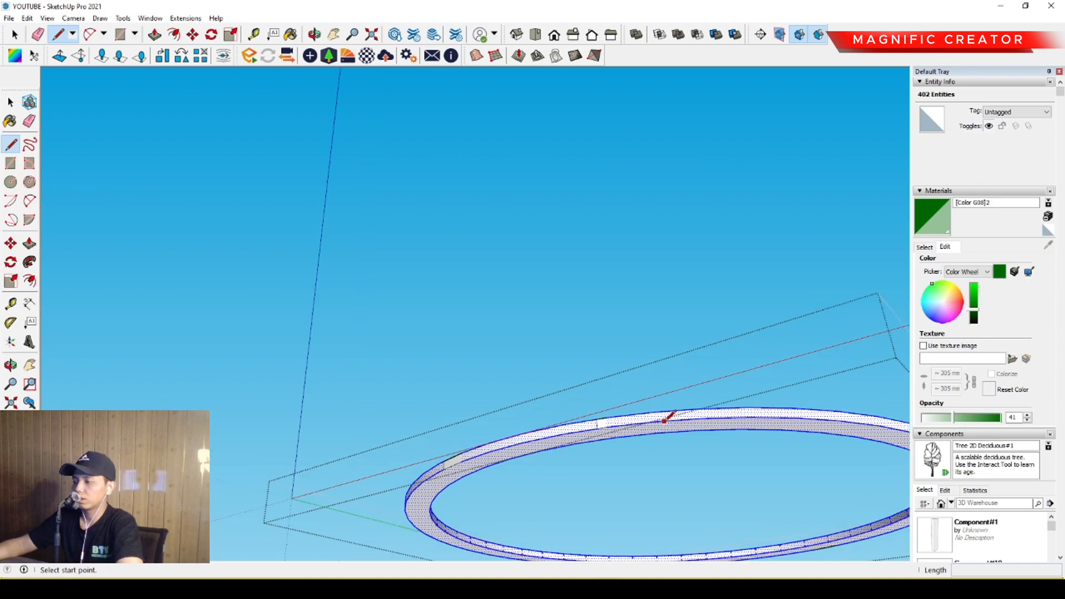
middle_drag(666, 411, 493, 257)
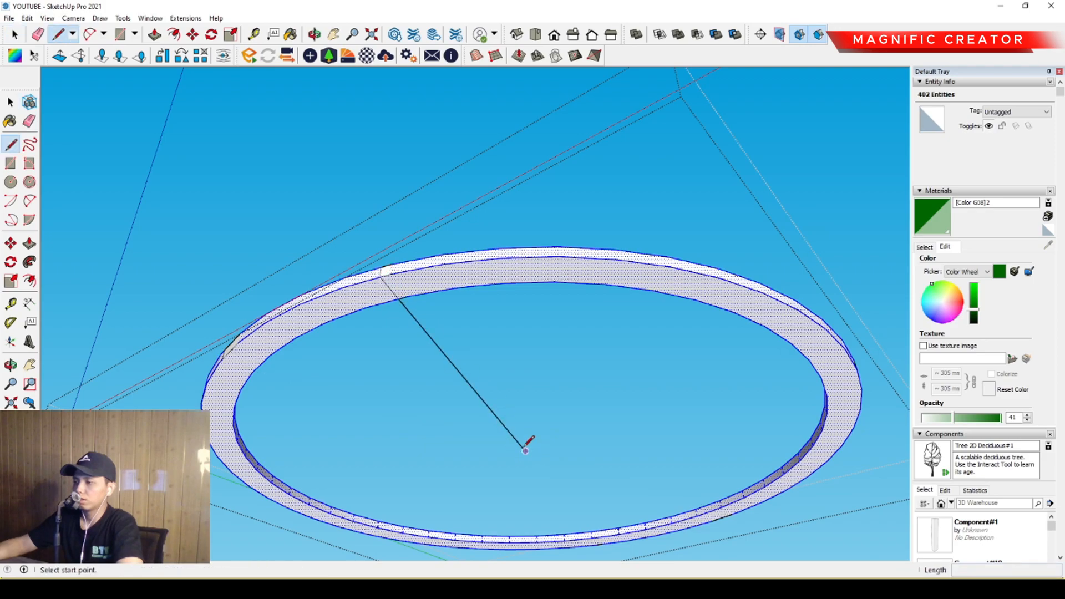
scroll(205, 361, up, 3)
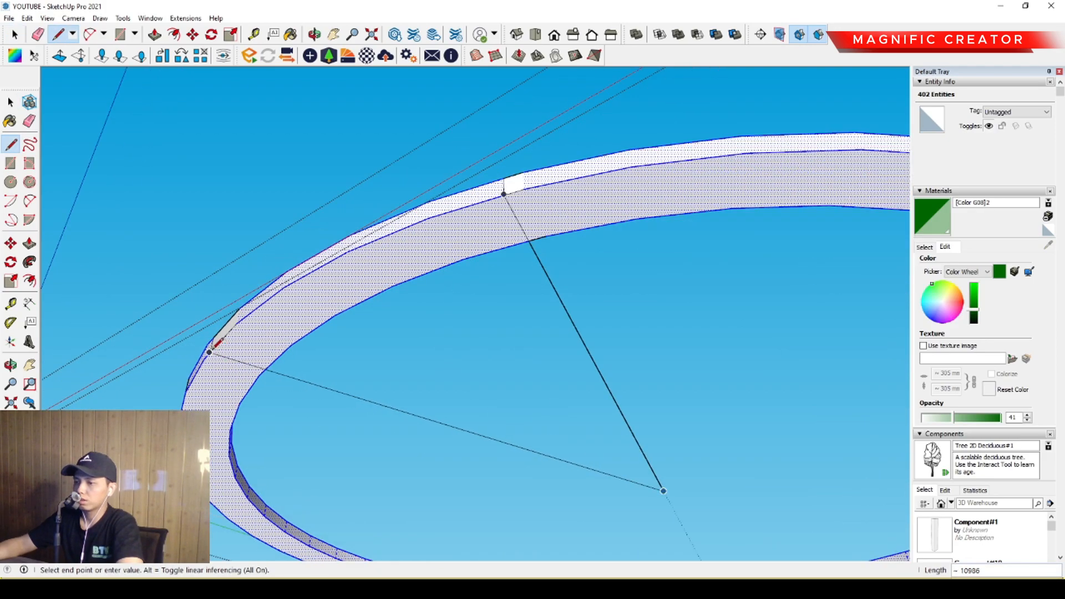
click(210, 352)
key(space)
Draw lines on the underside joining the bottom ends of the other block's two vertical edges to the ring's centre.
middle_drag(212, 364, 267, 357)
scroll(347, 286, up, 5)
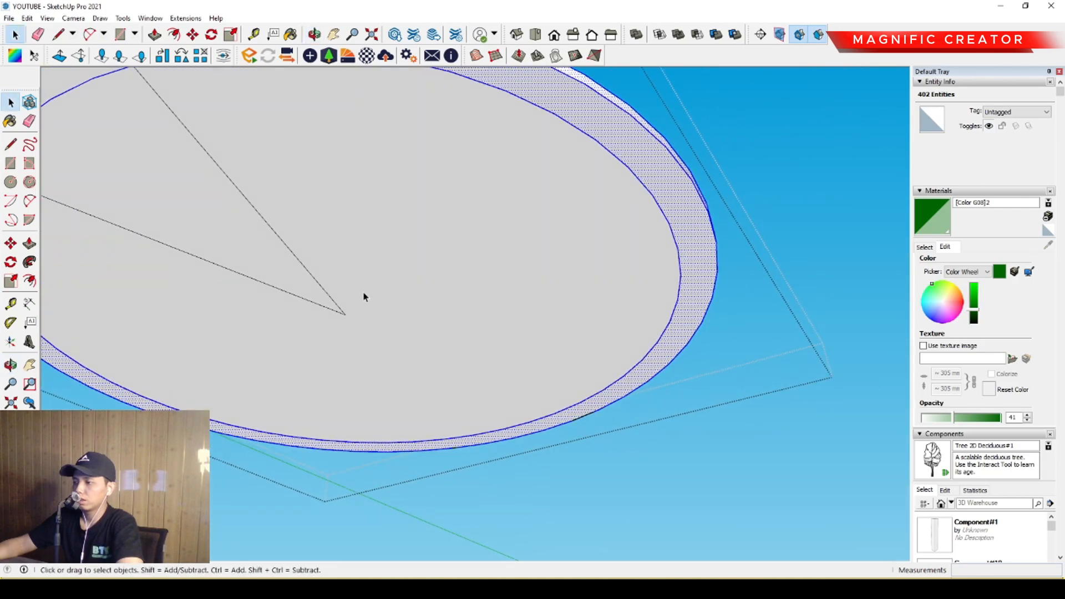
mouse_move(505, 373)
middle_down()
mouse_move(219, 226)
mouse_move(435, 352)
middle_up()
scroll(516, 333, up, 3)
click(596, 297)
key(space)
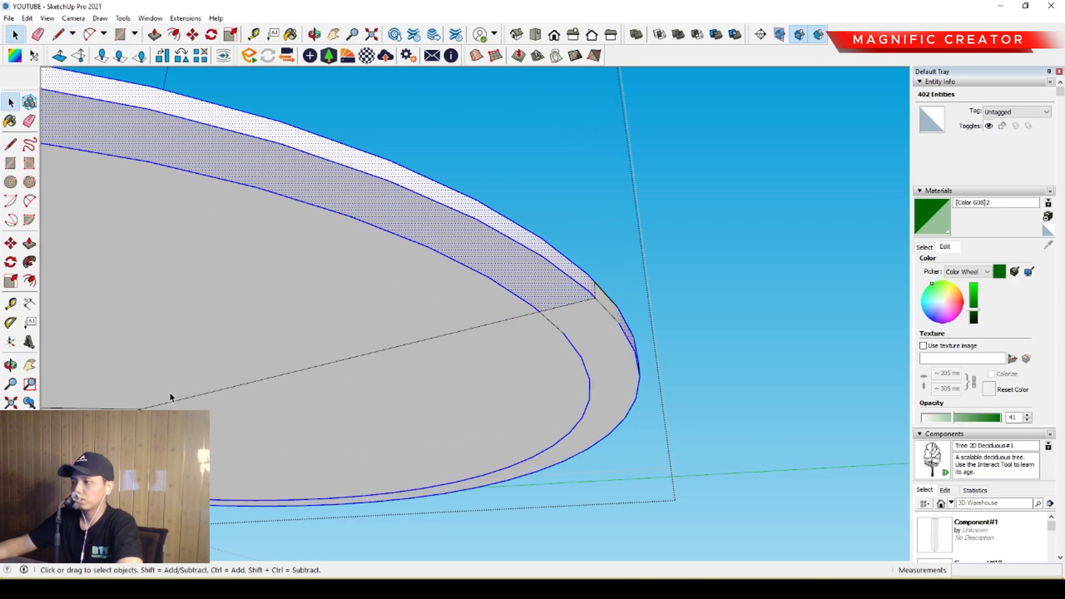
click(143, 409)
middle_drag(355, 424, 577, 358)
scroll(426, 322, up, 3)
middle_drag(344, 310, 460, 333)
click(624, 366)
key(space)
Delete the surplus faces between the radial lines inside the ring, keeping the ring open.
middle_drag(532, 374, 511, 474)
click(499, 431)
key(Delete)
click(279, 393)
key(Delete)
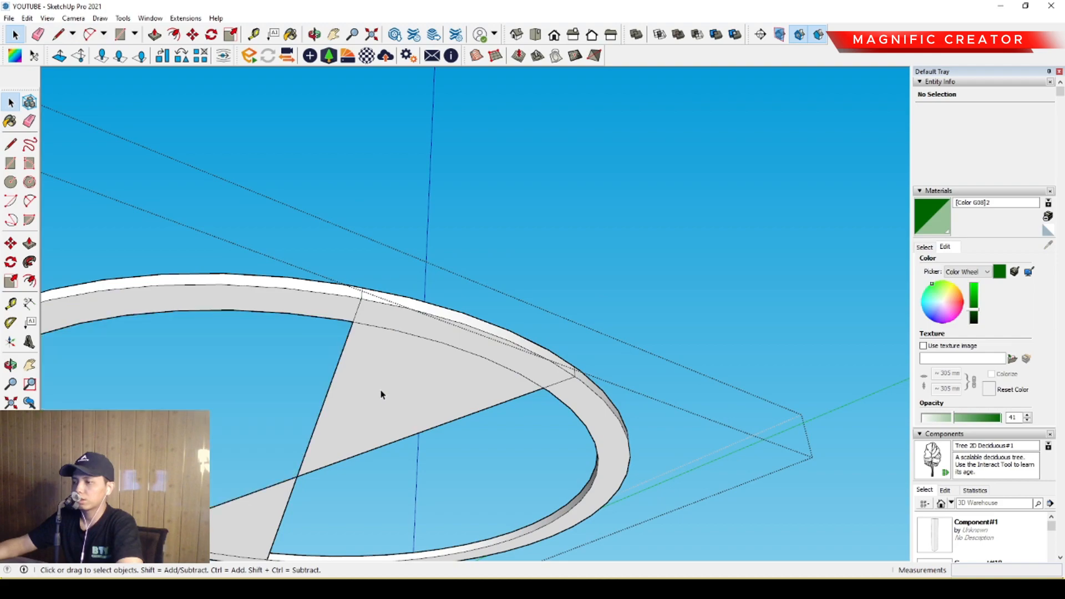
click(380, 328)
key(Delete)
Offset the ring's outer bottom arc between the two entrance blocks outward by 600 mm.
middle_drag(312, 506, 505, 422)
click(551, 428)
middle_drag(541, 327, 568, 271)
scroll(603, 212, up, 2)
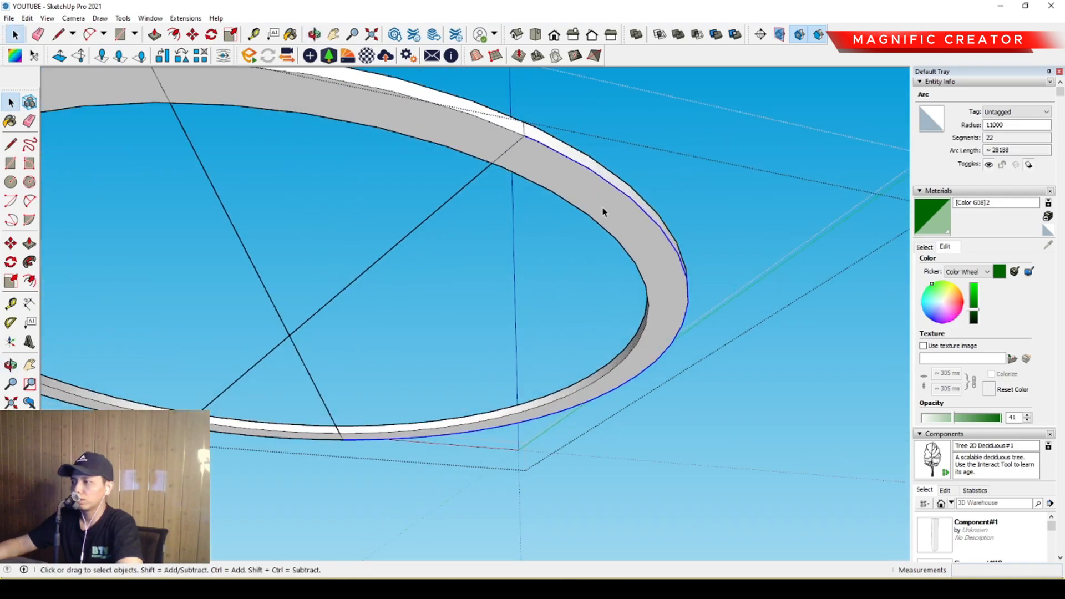
middle_drag(604, 212, 582, 279)
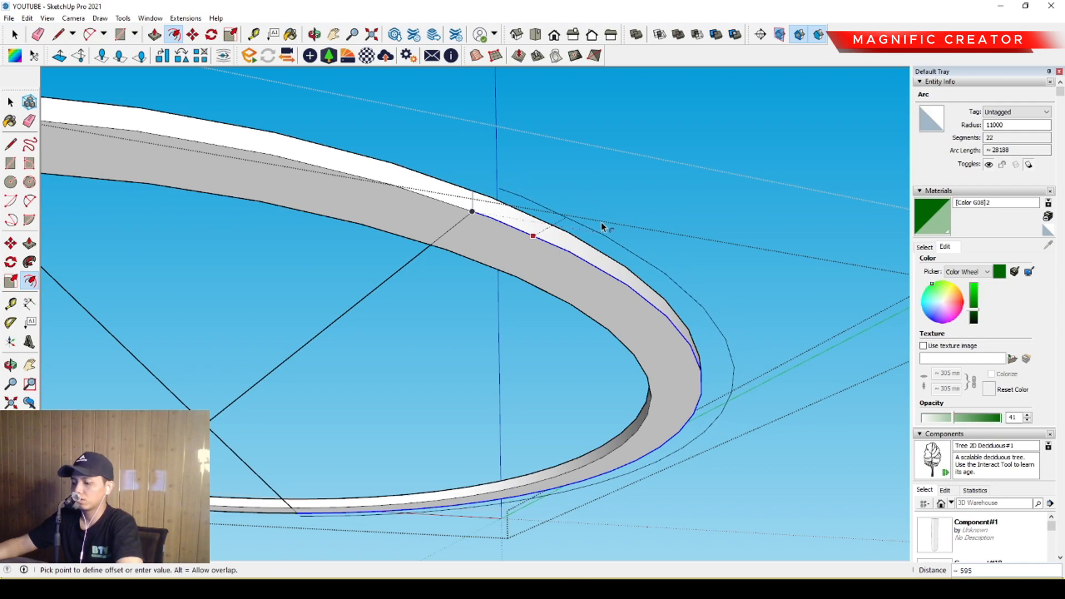
key(Return)
Connect one end of the offset arc to the ring's outer edge with a 600 mm line.
key(l)
scroll(472, 209, up, 1)
click(472, 209)
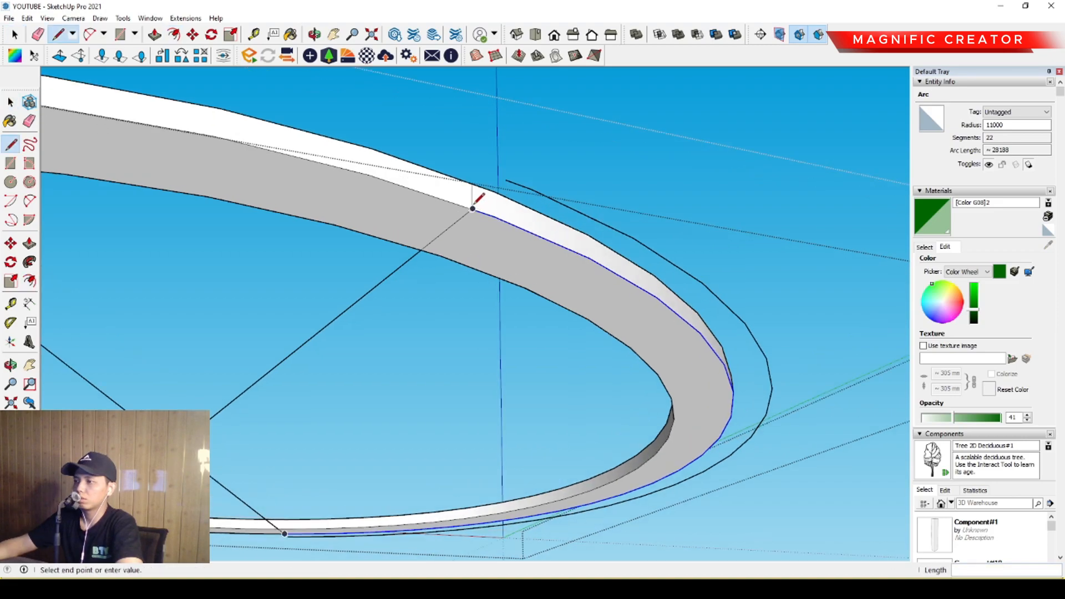
click(505, 180)
key(space)
Connect the opposite end of the offset arc to the ring's outer edge to close the strip into a face.
scroll(522, 206, down, 1)
middle_drag(528, 214, 825, 216)
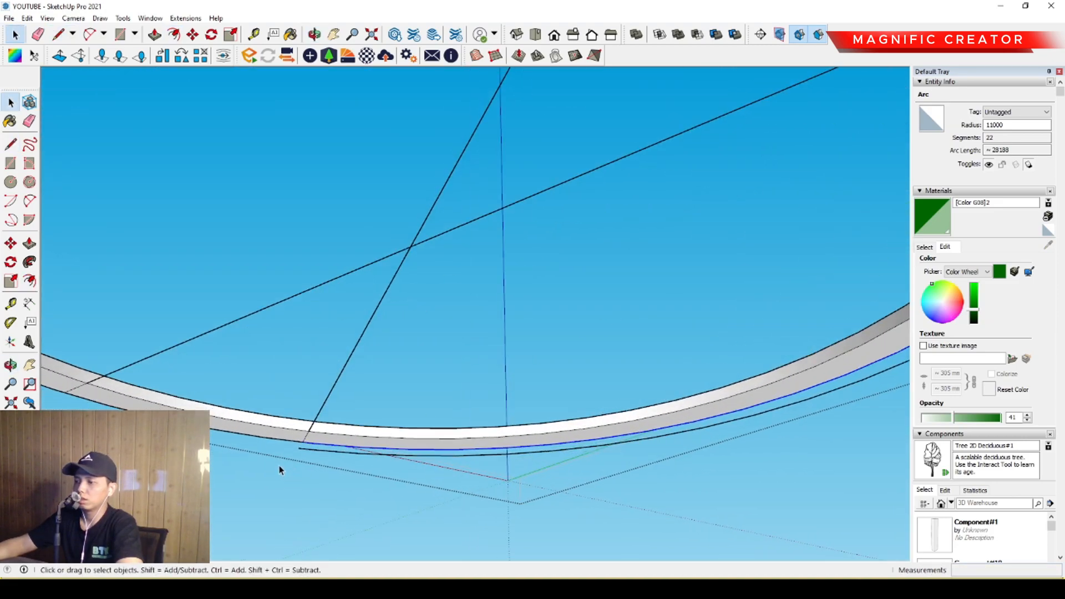
scroll(303, 439, up, 4)
scroll(303, 439, up, 3)
key(l)
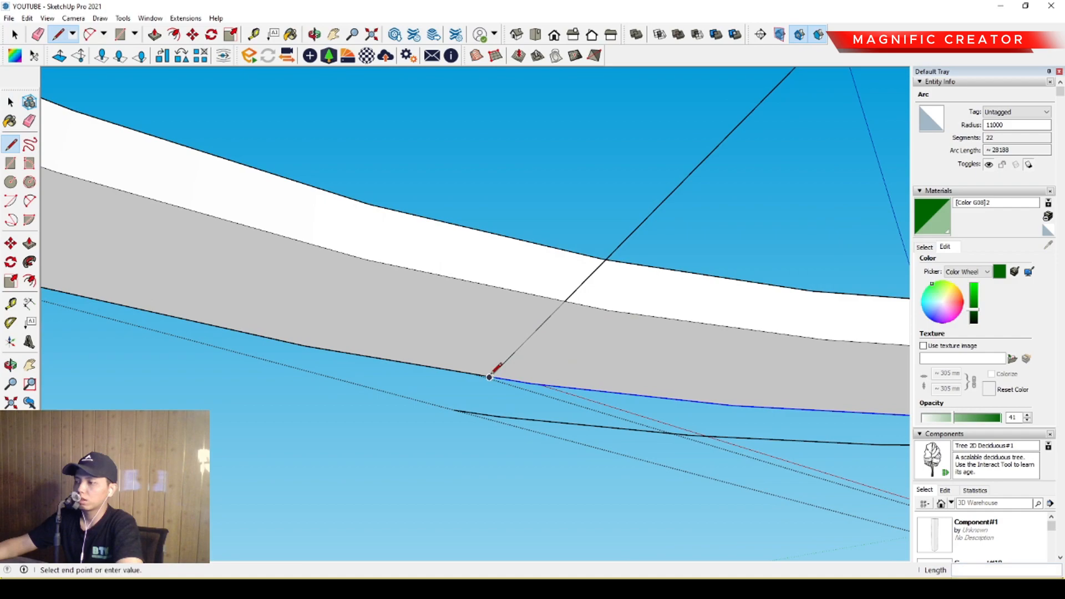
click(454, 410)
key(space)
scroll(460, 388, down, 6)
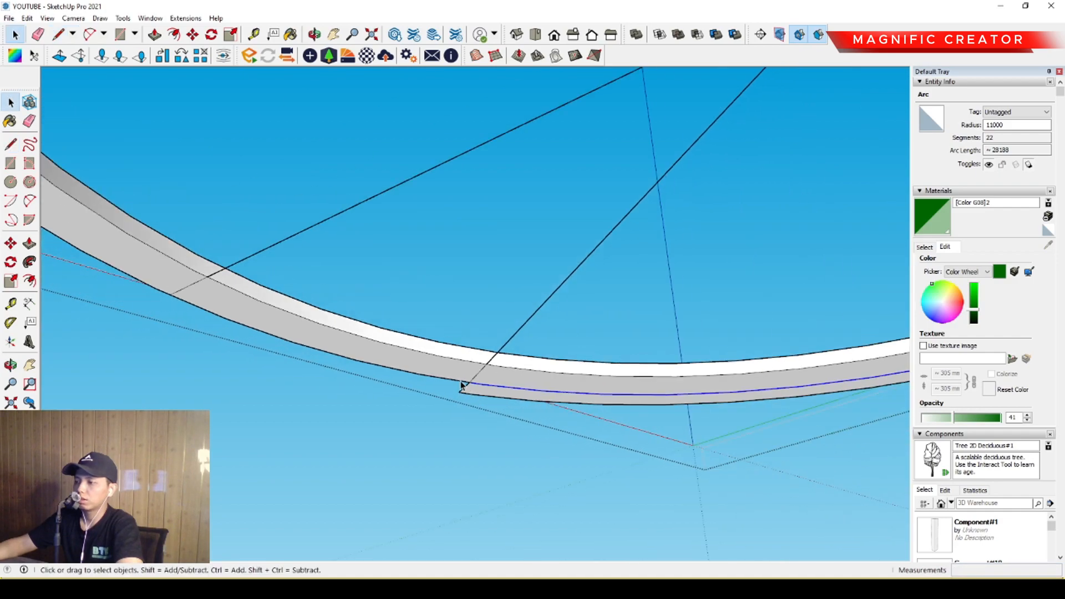
Offset the ring's opposite outer arc outward by 600 mm and connect its near end to the ring's edge with a line.
middle_drag(444, 373, 492, 347)
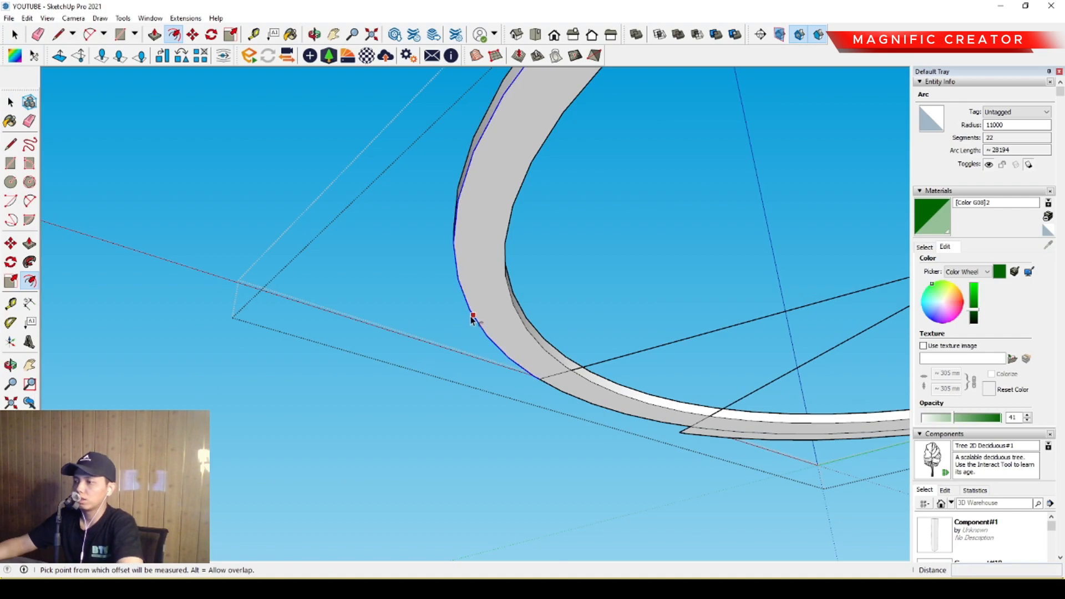
key(space)
scroll(499, 355, up, 4)
key(l)
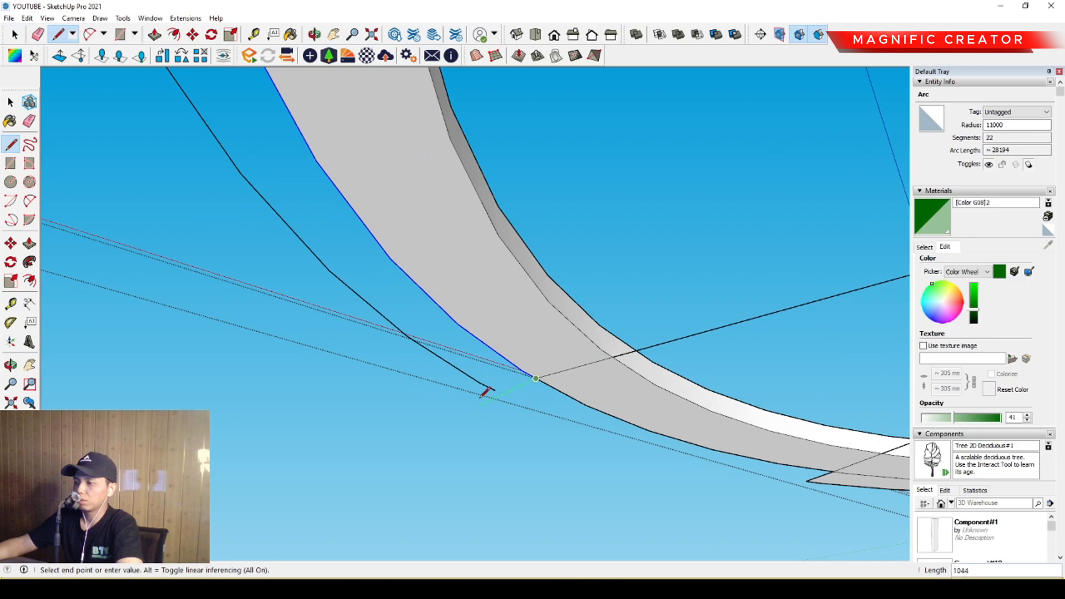
click(496, 390)
key(space)
scroll(497, 371, down, 7)
Connect the far end of the new offset arc to the ring with a 600 mm line, closing the second strip.
middle_drag(468, 307, 314, 364)
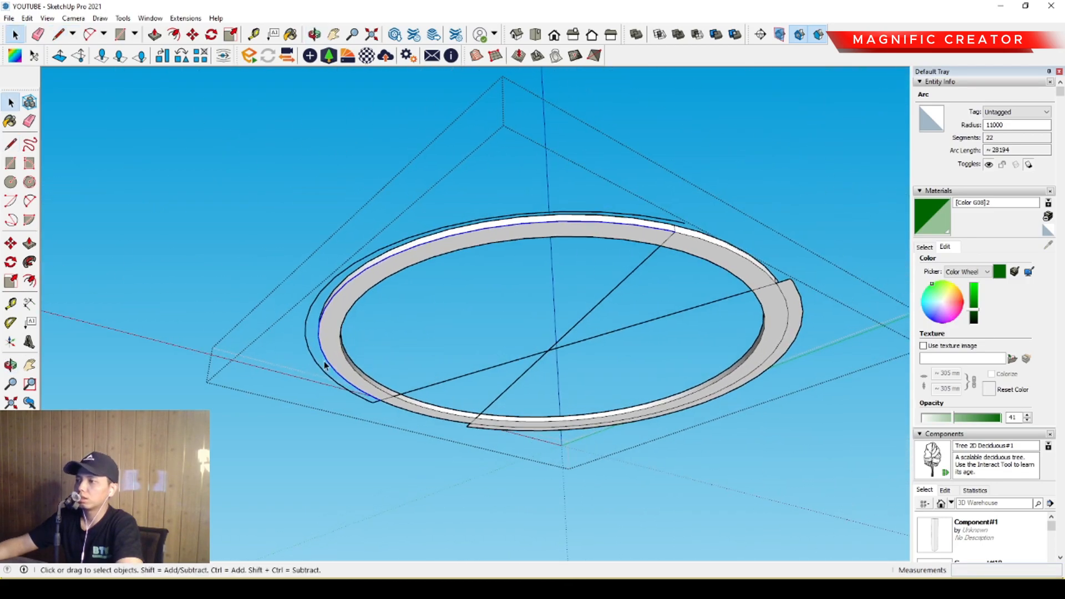
scroll(685, 242, up, 2)
scroll(685, 242, up, 2)
key(l)
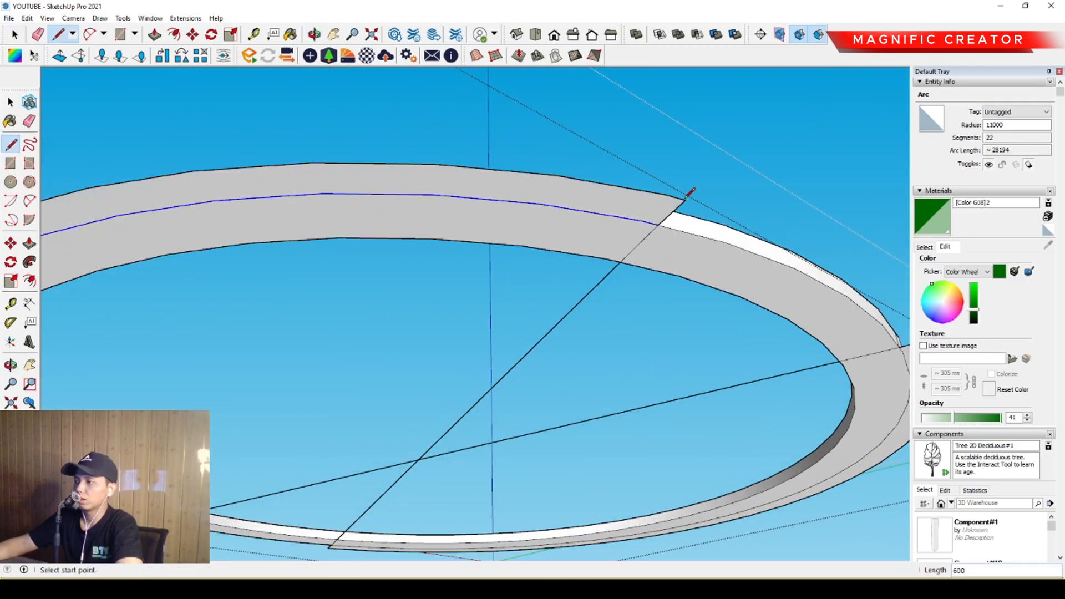
click(685, 201)
key(space)
scroll(599, 218, down, 2)
Extrude the first closed strip beside the ring upward into a low raised bed with Push/Pull.
middle_drag(600, 218, 255, 440)
middle_drag(707, 336, 643, 358)
scroll(644, 358, up, 4)
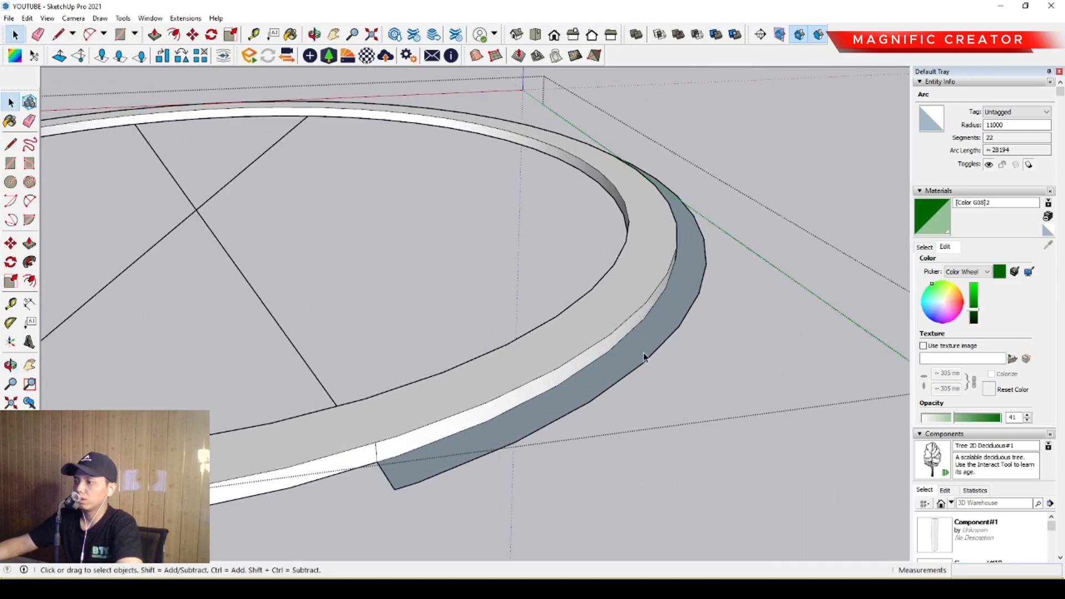
scroll(657, 328, up, 1)
click(660, 324)
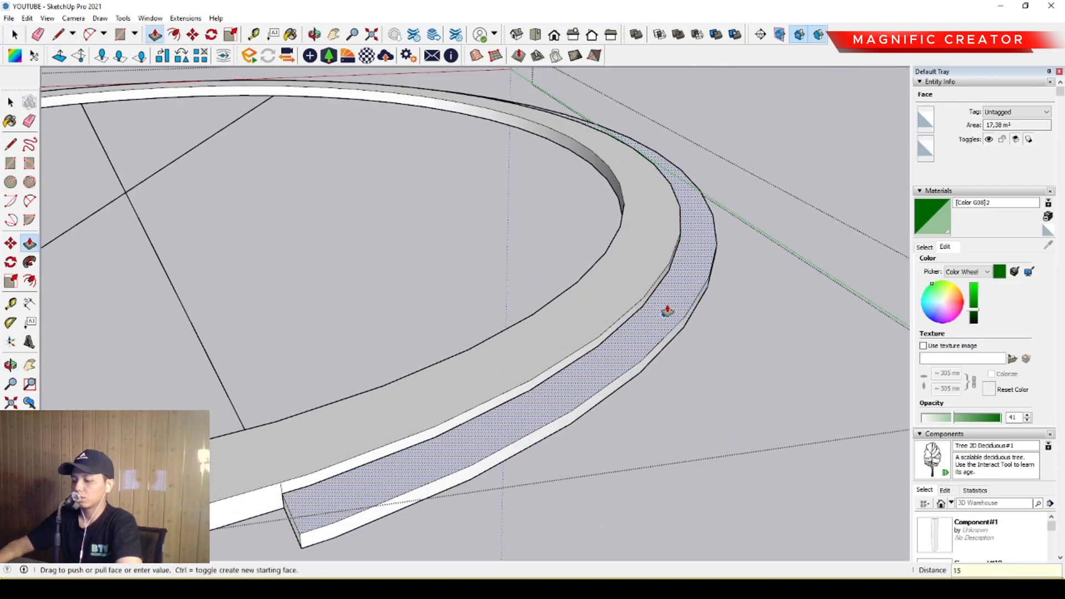
click(667, 312)
key(space)
Extrude the opposite strip upward by about 138 mm with Push/Pull to form a matching raised bed.
scroll(302, 397, down, 3)
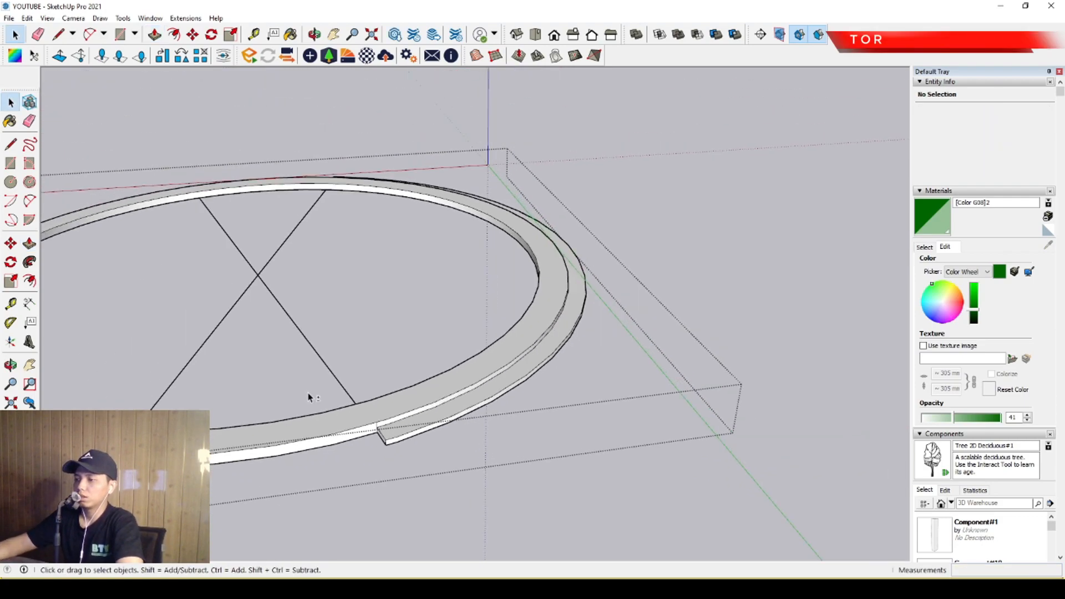
scroll(475, 437, up, 2)
middle_drag(476, 436, 406, 432)
key(p)
click(383, 433)
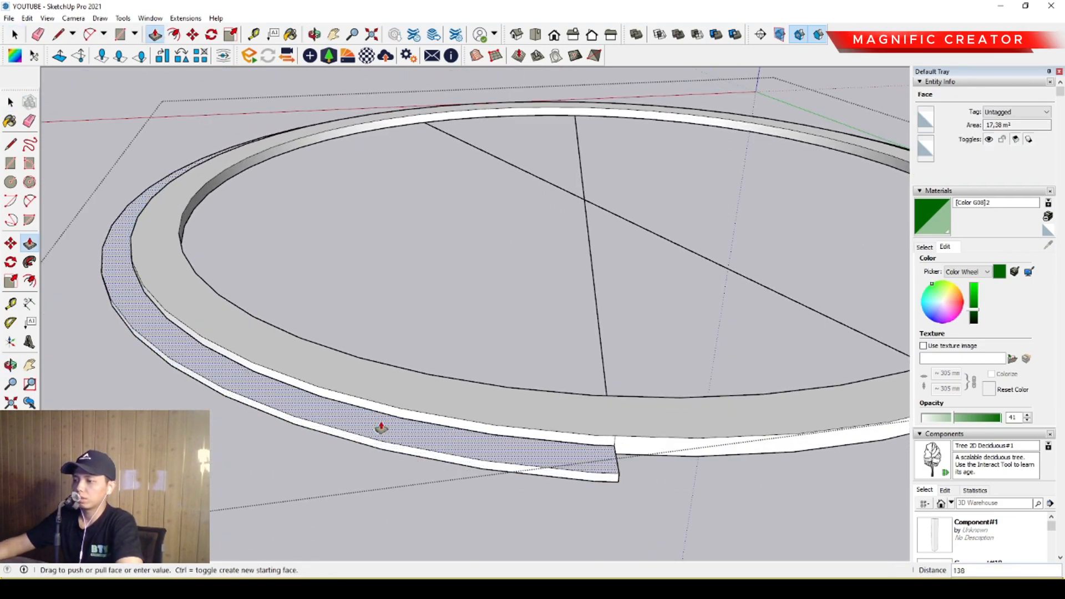
click(382, 427)
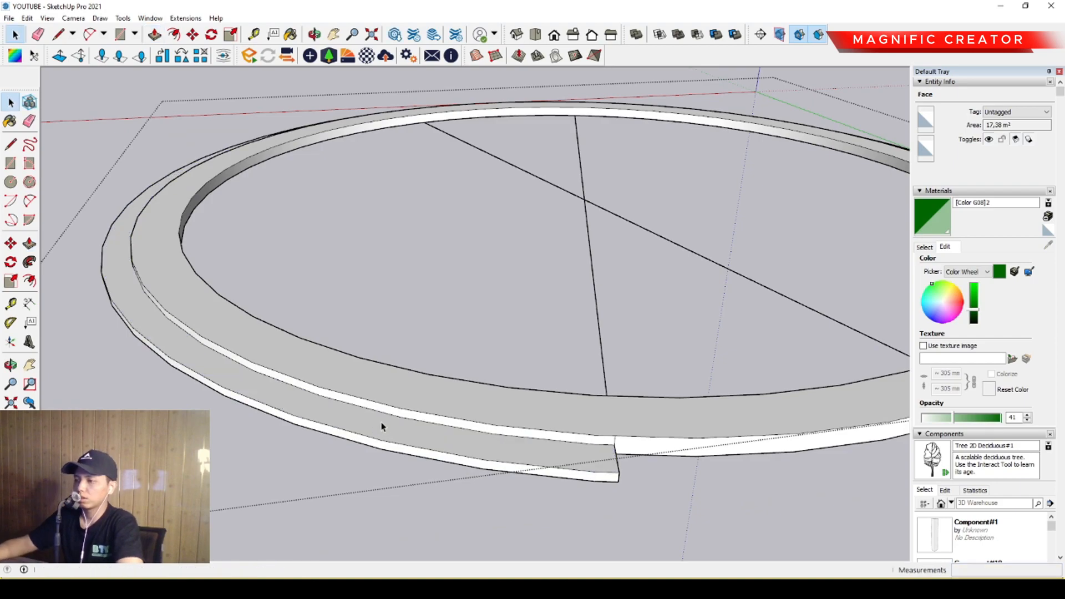
key(space)
Sample the Vegetation Grass material from the site and apply it to the top faces of both raised strips.
scroll(594, 466, up, 3)
click(460, 447)
scroll(388, 411, down, 5)
click(925, 251)
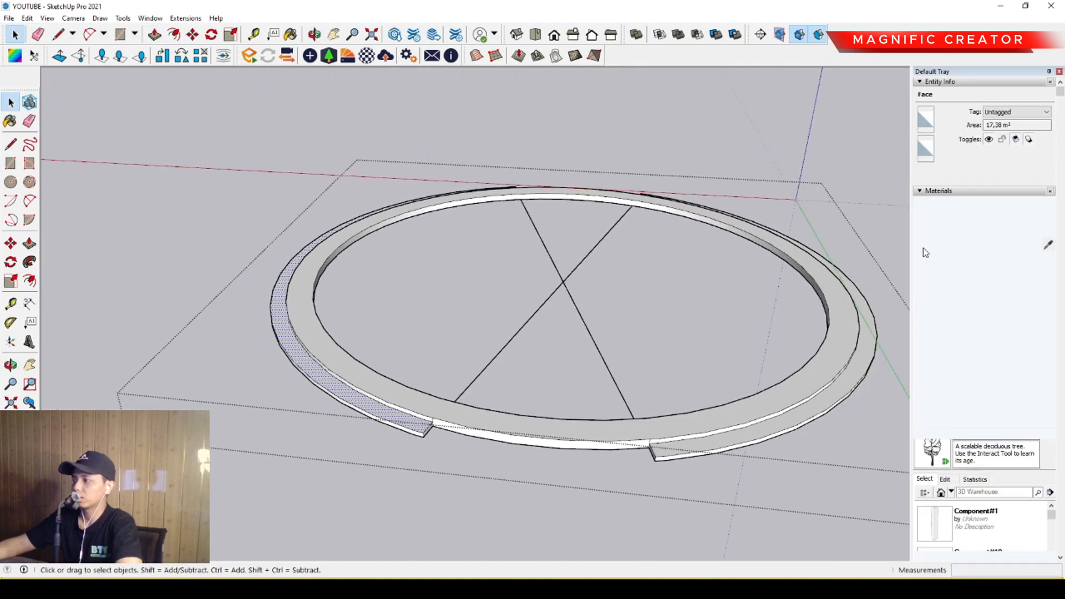
key(h)
scroll(561, 337, down, 1)
shift+middle_drag(544, 335, 559, 338)
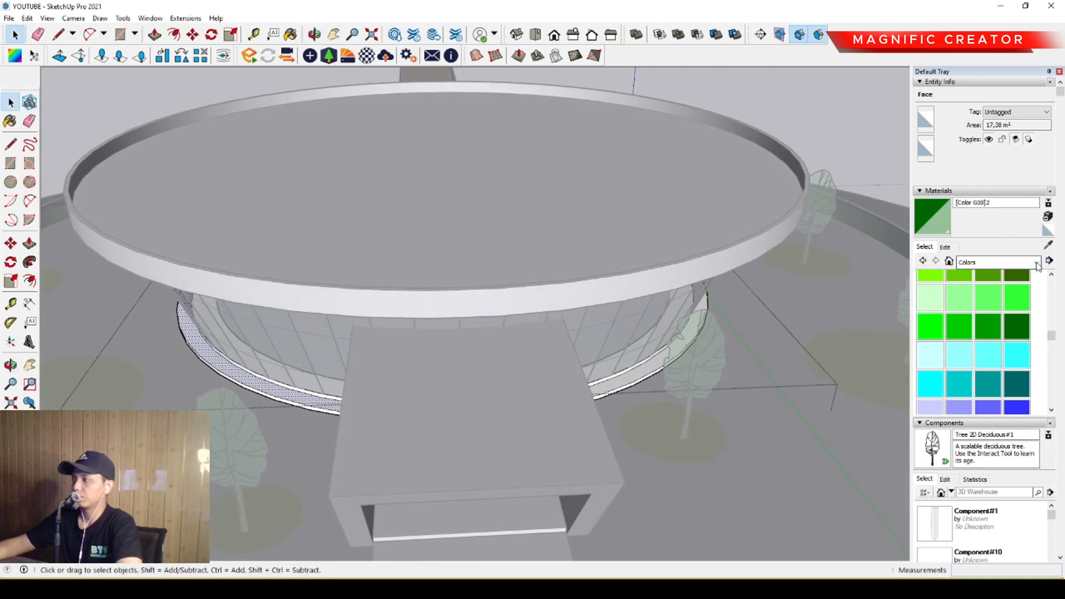
scroll(882, 223, up, 2)
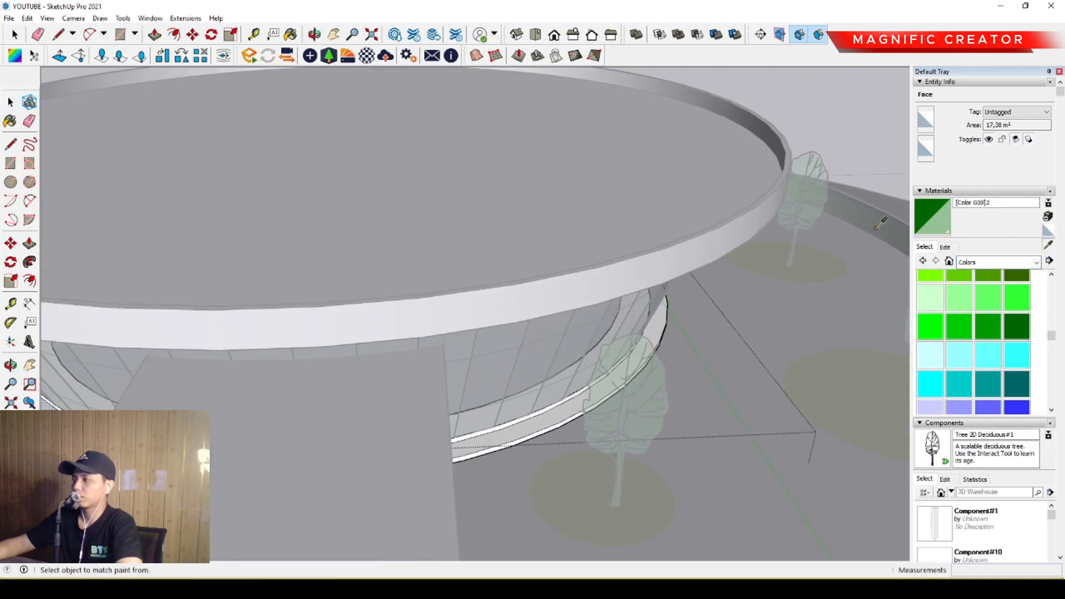
mouse_move(562, 406)
middle_down()
mouse_move(506, 433)
mouse_move(369, 373)
mouse_move(333, 335)
mouse_move(528, 328)
mouse_move(404, 373)
mouse_move(504, 373)
mouse_move(359, 405)
mouse_move(390, 389)
middle_up()
click(332, 335)
key(space)
scroll(307, 355, down, 10)
click(374, 349)
Examine the grass strips around the base of the glass facade from several sides of the building.
scroll(374, 349, up, 2)
scroll(404, 374, up, 3)
middle_drag(285, 364, 511, 337)
scroll(270, 334, up, 4)
middle_drag(270, 336, 549, 347)
scroll(377, 369, down, 2)
shift+middle_drag(369, 372, 391, 337)
scroll(411, 380, down, 5)
scroll(389, 331, up, 3)
shift+middle_drag(378, 287, 444, 306)
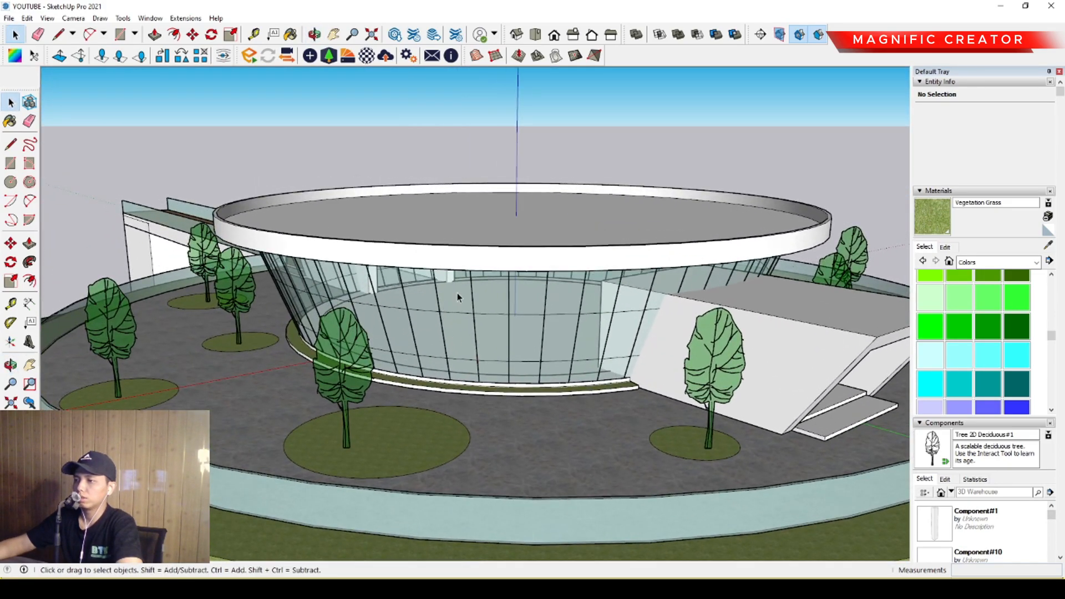
Place the Silhouette Man Walking Bag and Silhouette Woman Walking Side components on the plaza around the building.
scroll(1059, 355, down, 3)
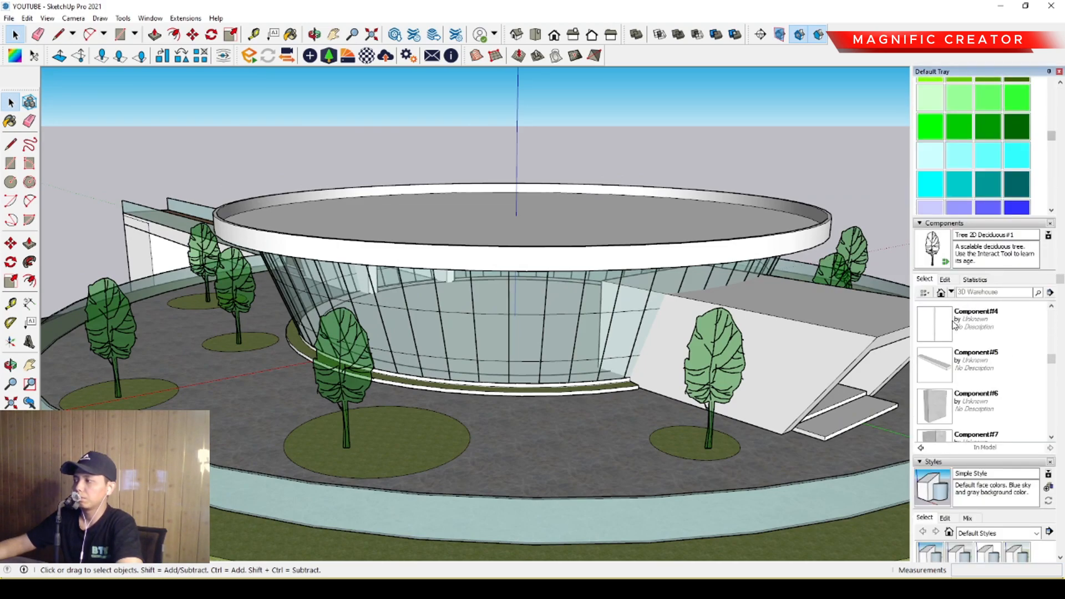
click(938, 322)
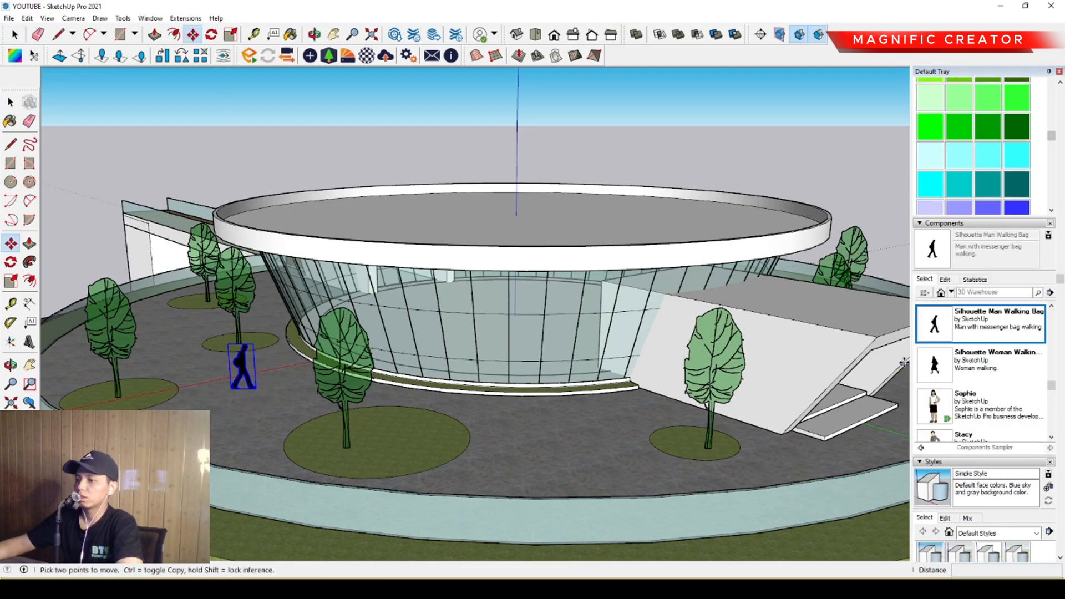
click(936, 367)
scroll(530, 371, down, 3)
middle_drag(530, 371, 457, 398)
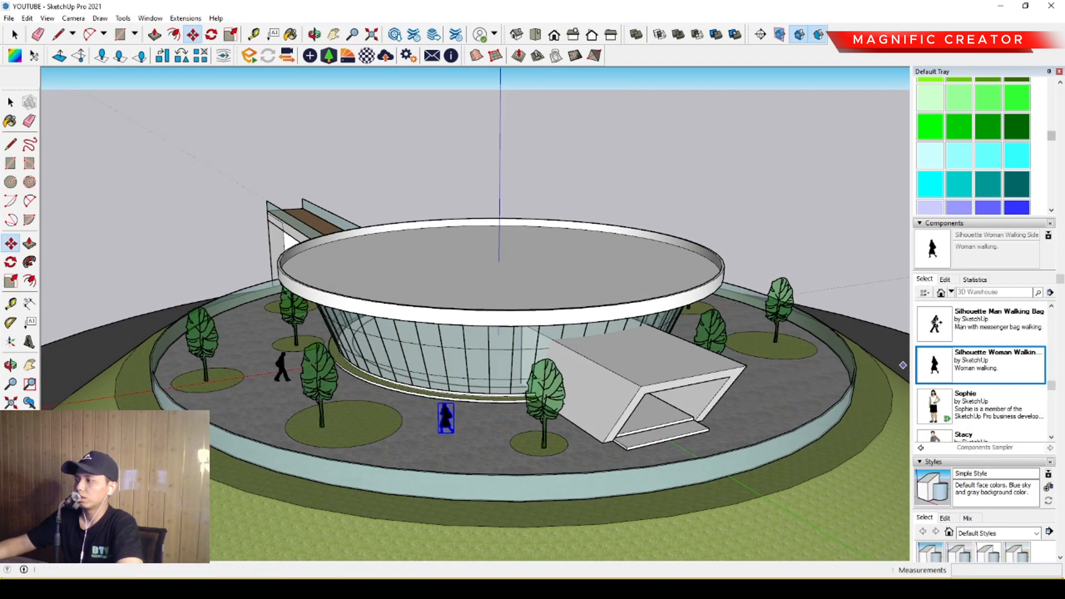
Place more walking man and woman silhouettes beside the entrance block and along the wooden bridge deck.
click(934, 363)
scroll(509, 347, down, 1)
middle_drag(509, 348, 638, 377)
middle_drag(244, 311, 305, 298)
scroll(306, 298, up, 2)
scroll(305, 298, up, 2)
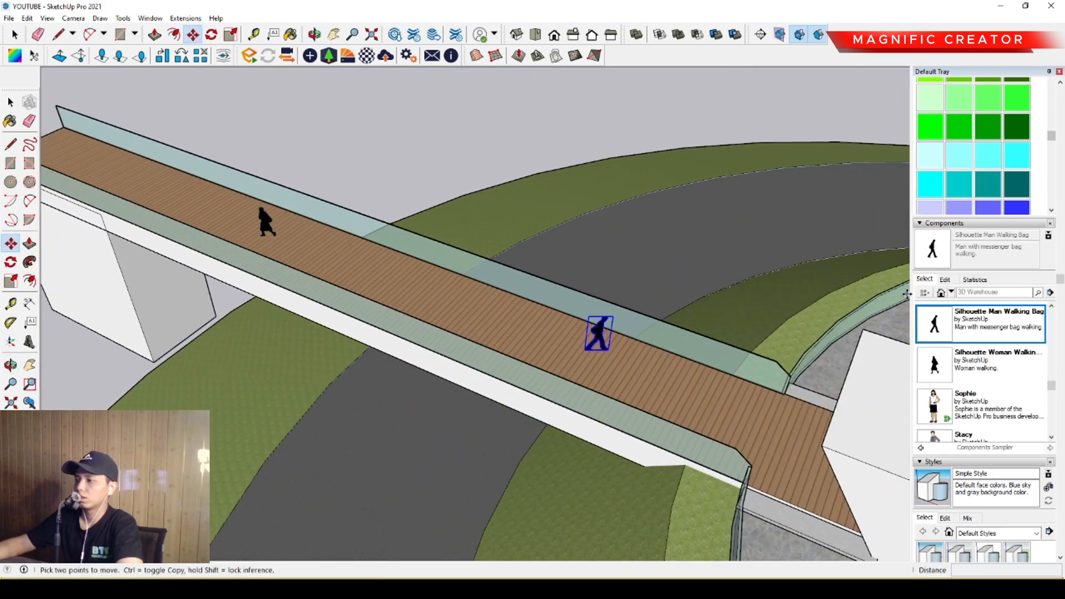
click(109, 171)
key(space)
Examine the placed figures on the plaza and bridge from around the site.
scroll(163, 197, down, 5)
middle_drag(455, 352, 463, 249)
scroll(487, 336, up, 2)
middle_drag(487, 336, 449, 288)
middle_drag(546, 306, 721, 244)
scroll(541, 331, up, 2)
middle_drag(509, 417, 540, 398)
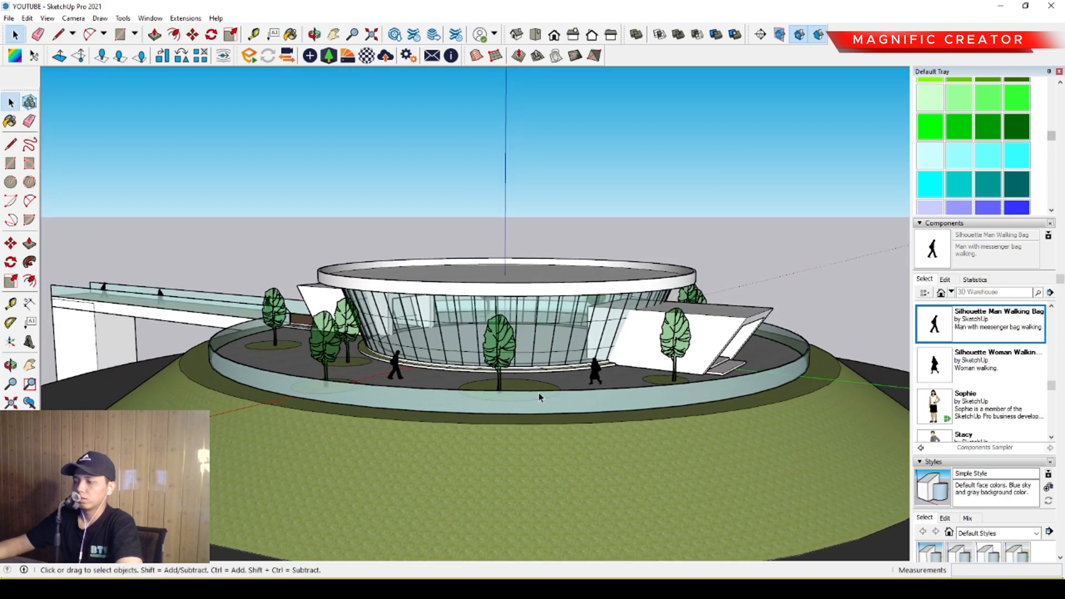
Collapse the Materials and Components settings and turn on shadows for the model.
scroll(967, 218, up, 5)
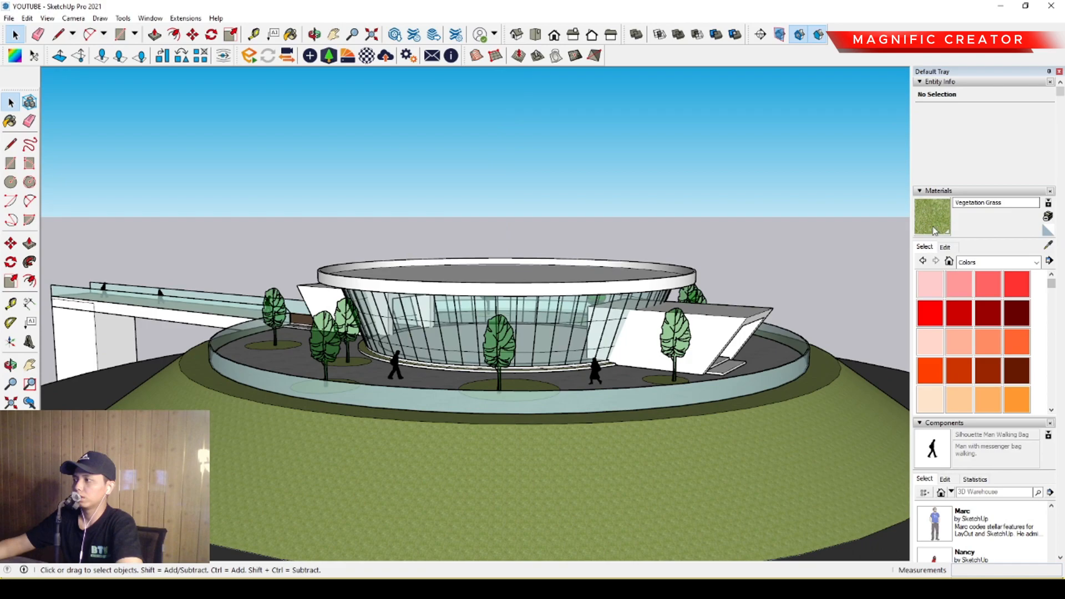
click(921, 191)
click(923, 202)
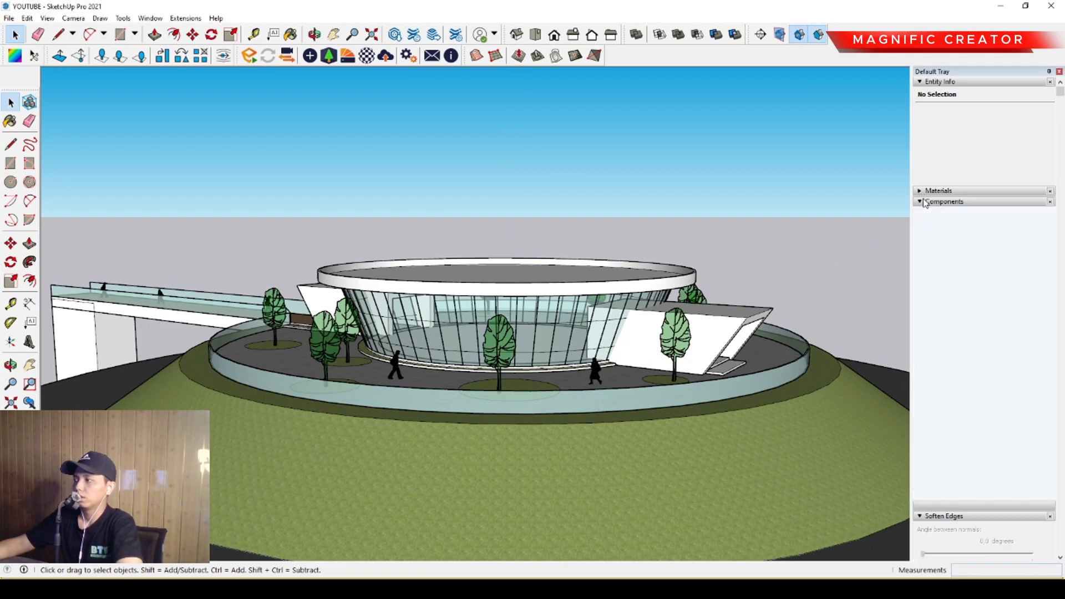
middle_drag(531, 373, 402, 352)
middle_drag(605, 356, 480, 390)
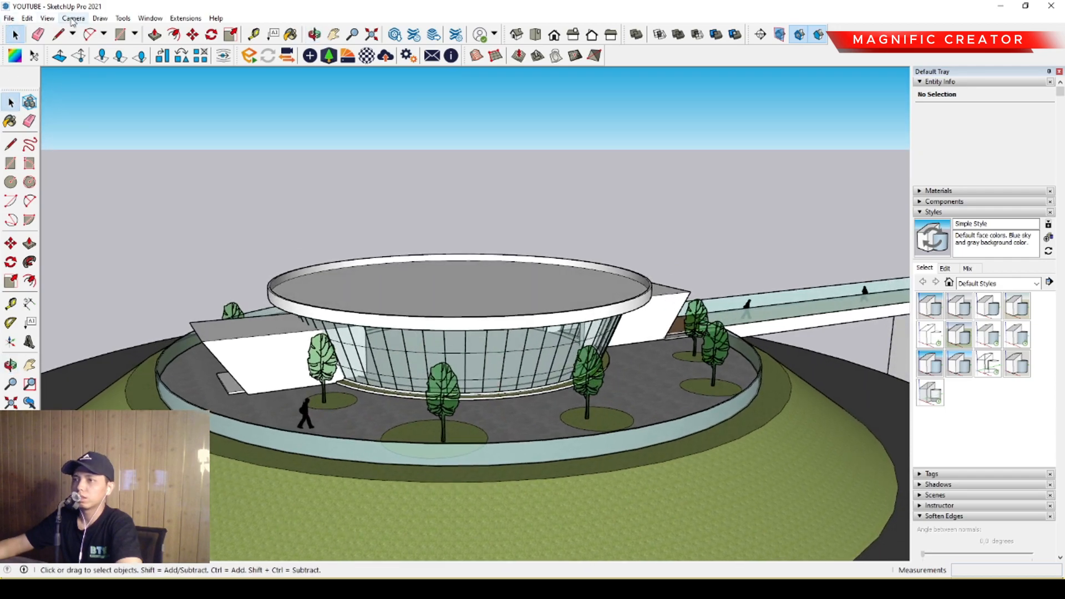
click(58, 140)
middle_drag(263, 378, 613, 378)
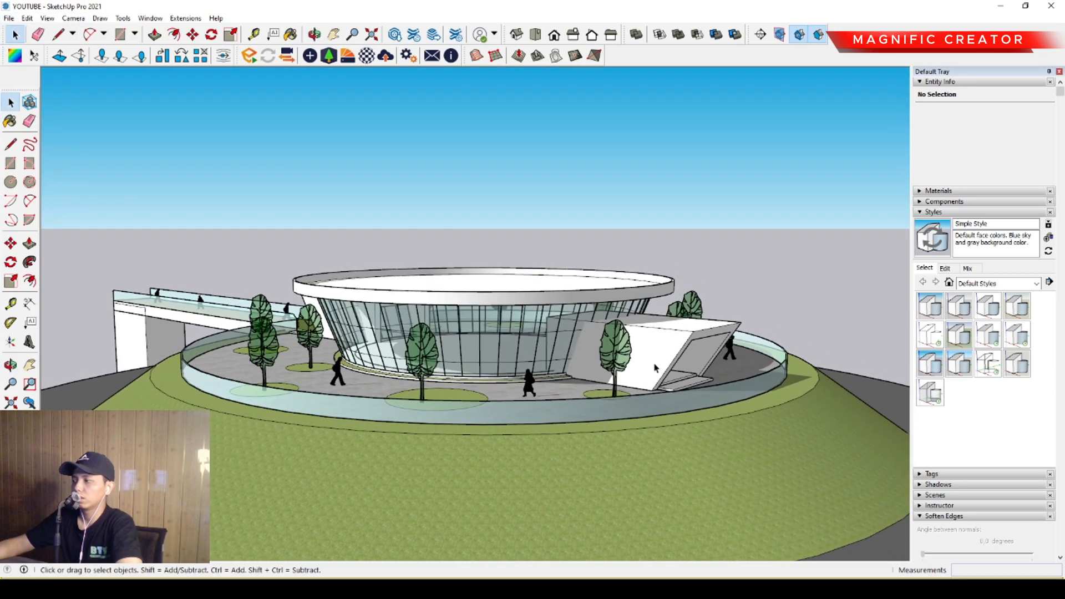
Collapse the Styles settings, open the Shadows settings and set the shadow time to 09:39.
scroll(1056, 348, down, 2)
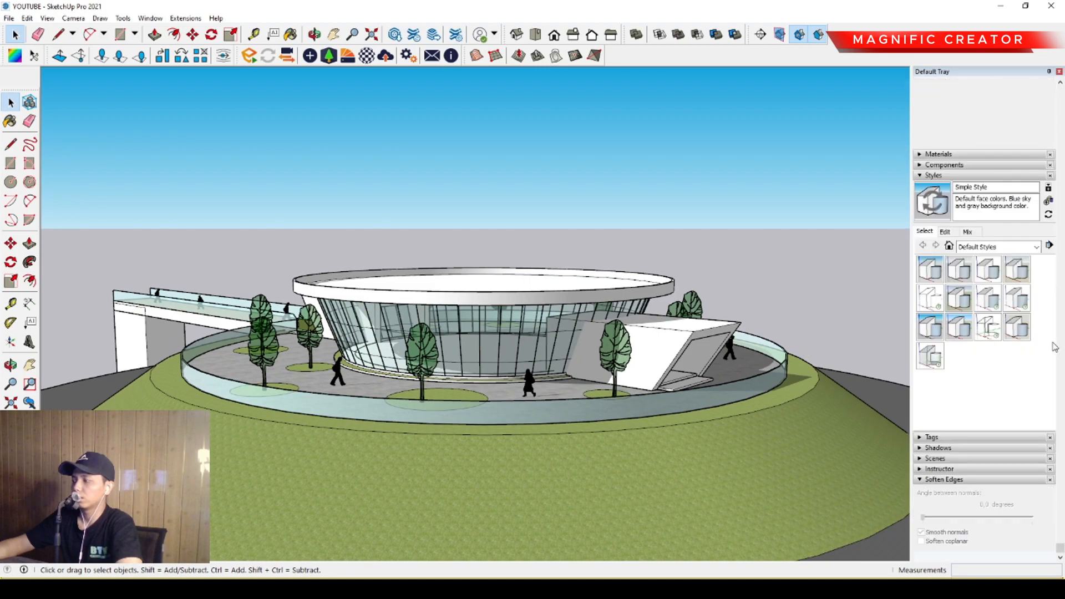
click(919, 176)
click(920, 234)
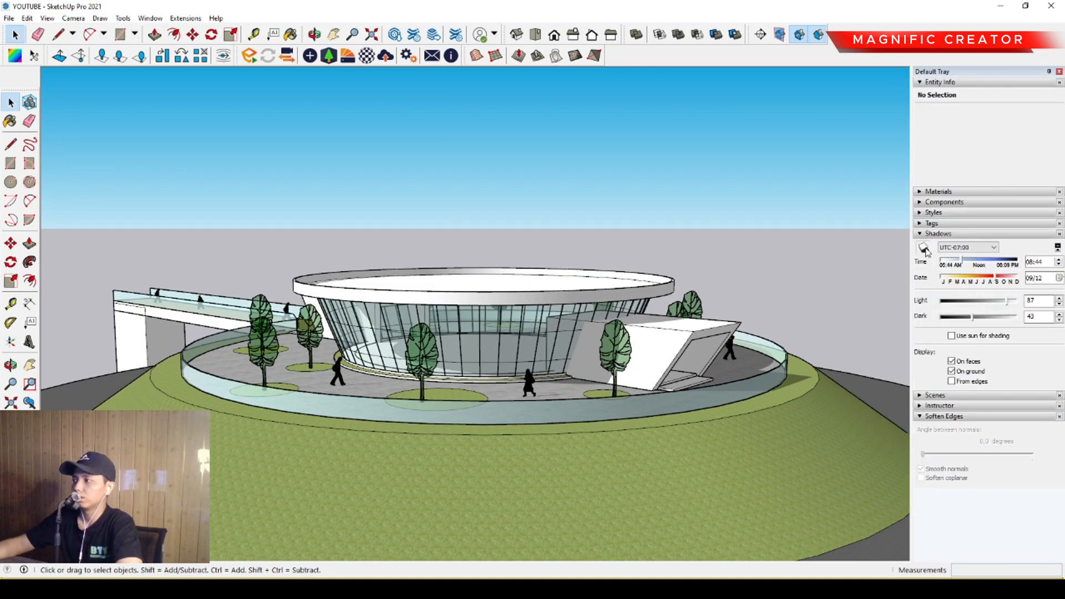
mouse_move(961, 266)
mouse_down()
mouse_move(1014, 263)
mouse_move(967, 261)
mouse_up()
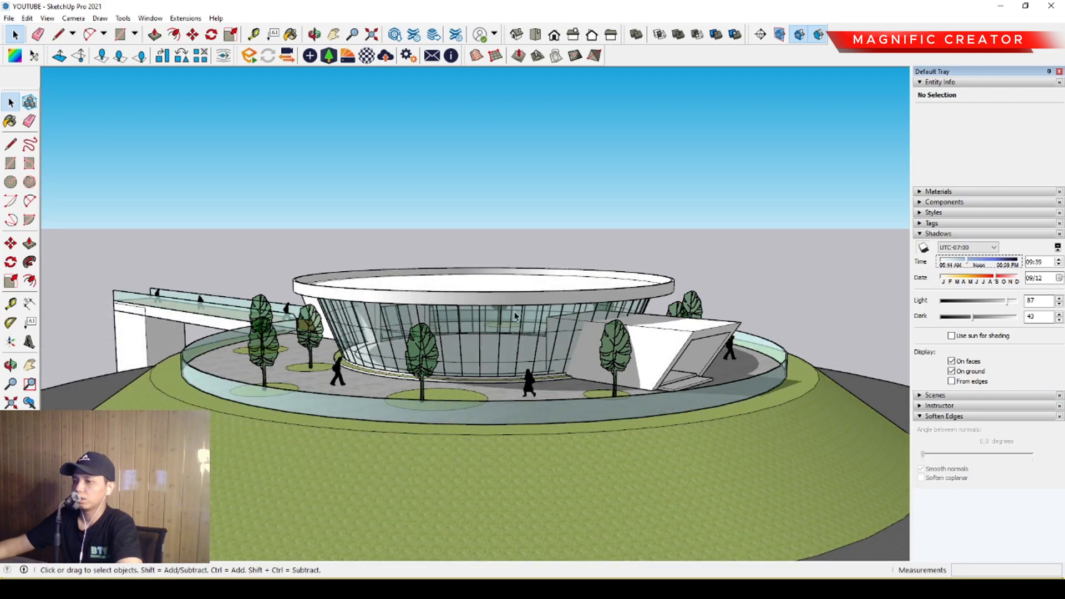
Select the building with its mound, bridge, trees and figures, and move them all vertically upward, clear of the leftover geometry below.
scroll(458, 272, down, 5)
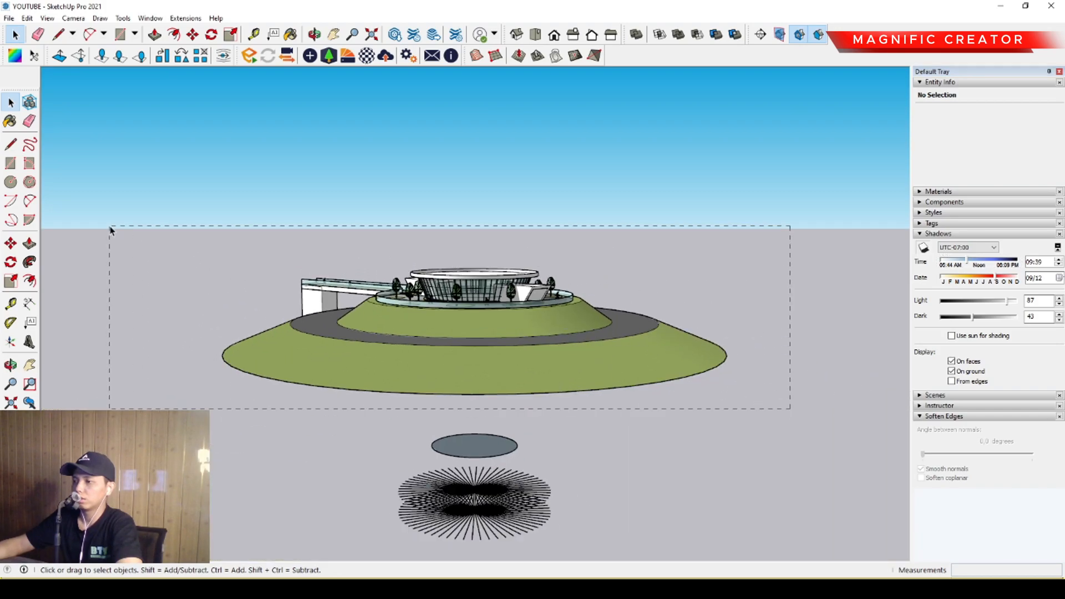
drag(111, 230, 111, 229)
scroll(464, 361, up, 4)
key(m)
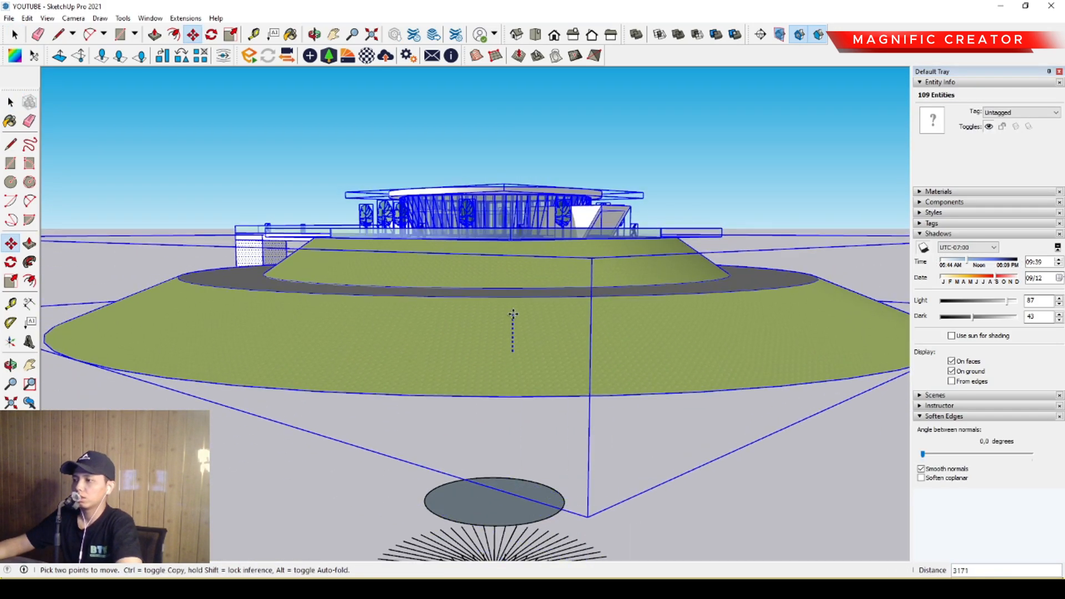
scroll(514, 312, down, 1)
click(515, 177)
key(space)
shift+middle_drag(551, 172, 534, 372)
scroll(531, 318, up, 2)
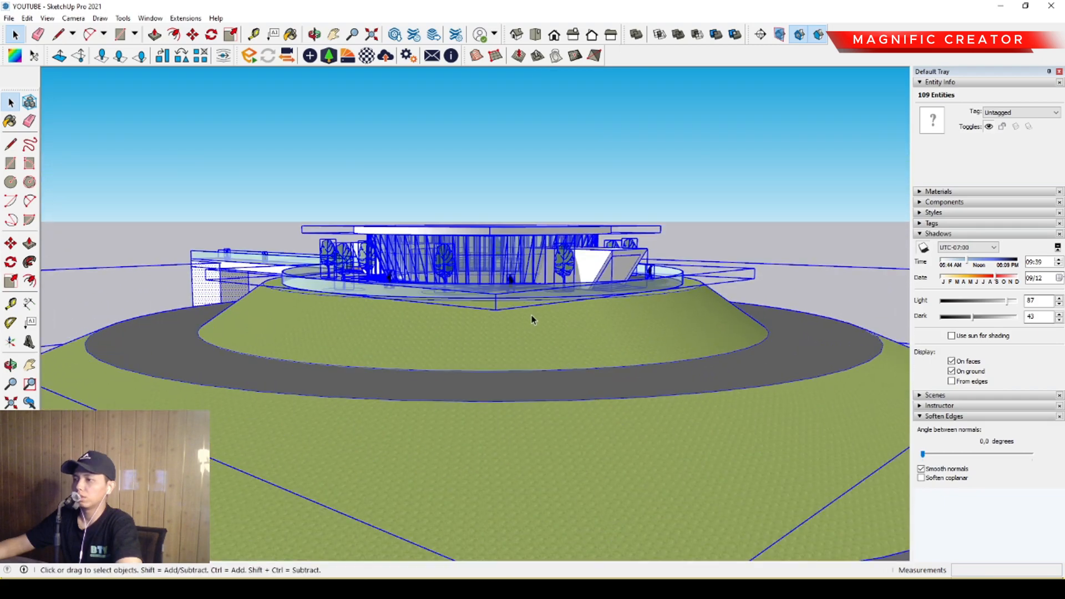
scroll(531, 311, up, 1)
middle_drag(533, 276, 546, 308)
click(670, 152)
Adjust the sun position by setting the shadow time to 09:50 and the date to 03/11.
scroll(624, 383, up, 2)
middle_drag(624, 388, 636, 336)
middle_drag(684, 369, 805, 327)
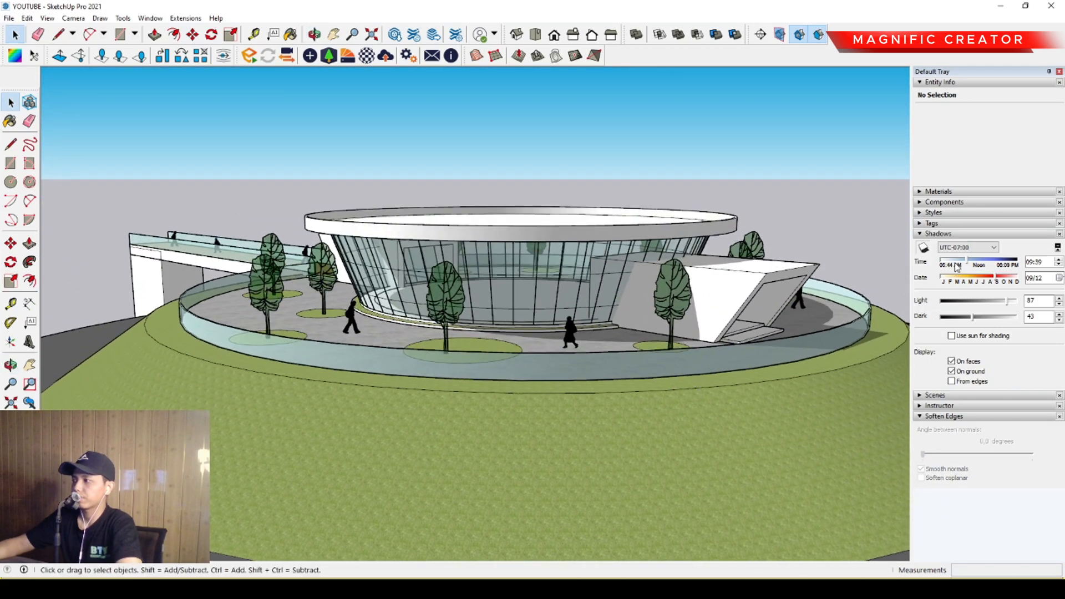
drag(981, 282, 965, 265)
middle_drag(580, 334, 520, 321)
drag(994, 275, 958, 279)
middle_drag(371, 305, 870, 287)
scroll(640, 312, down, 2)
scroll(613, 331, up, 1)
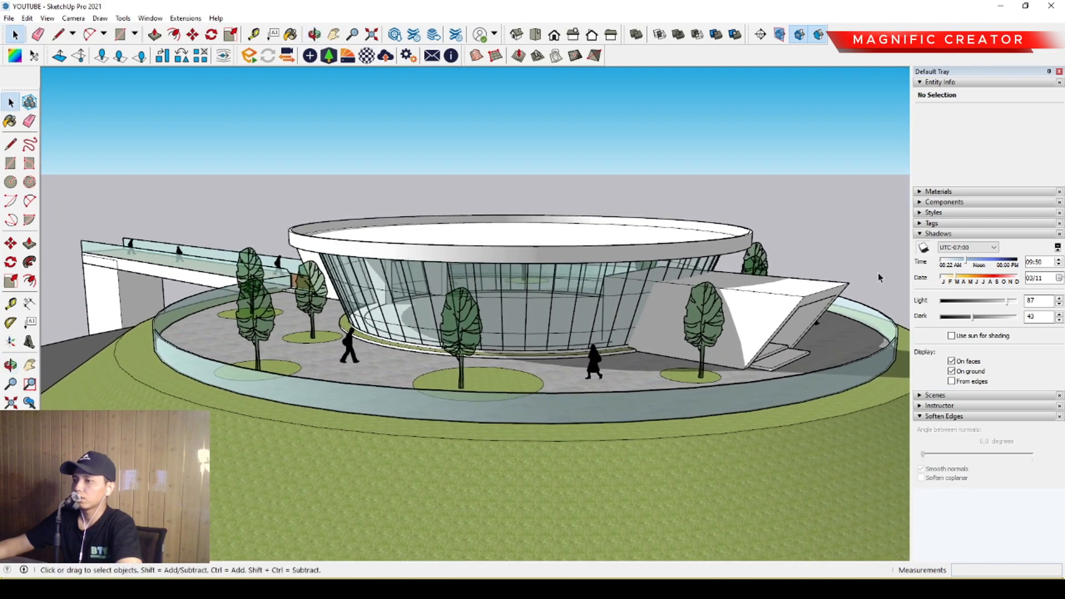
Place the Truck Delivery component on the ring road beside the bridge and rotate it to follow the road.
click(920, 234)
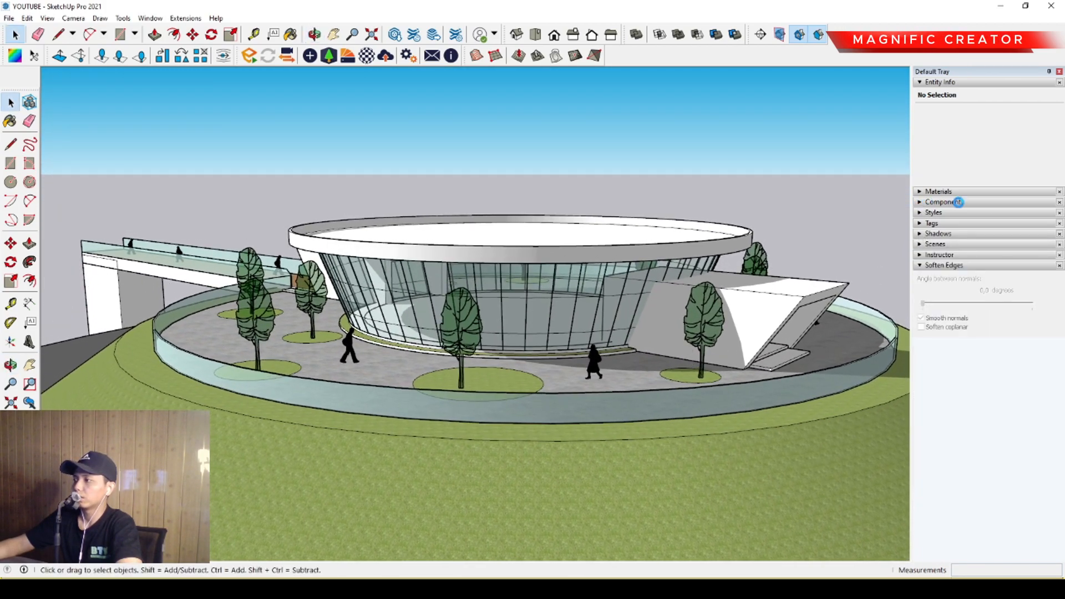
click(955, 202)
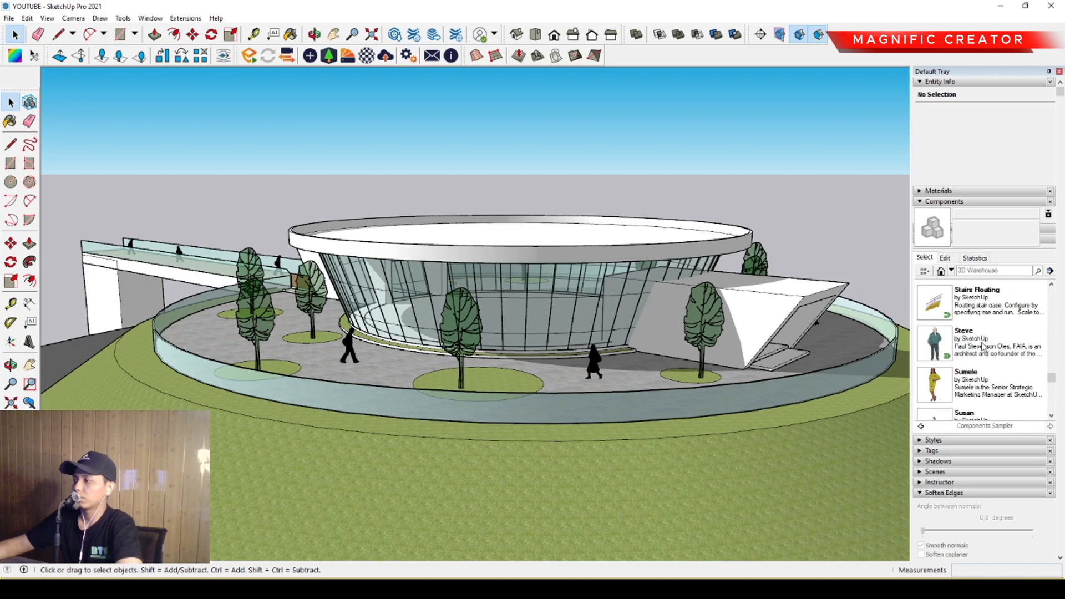
middle_drag(218, 348, 478, 334)
click(430, 242)
middle_drag(430, 241, 428, 276)
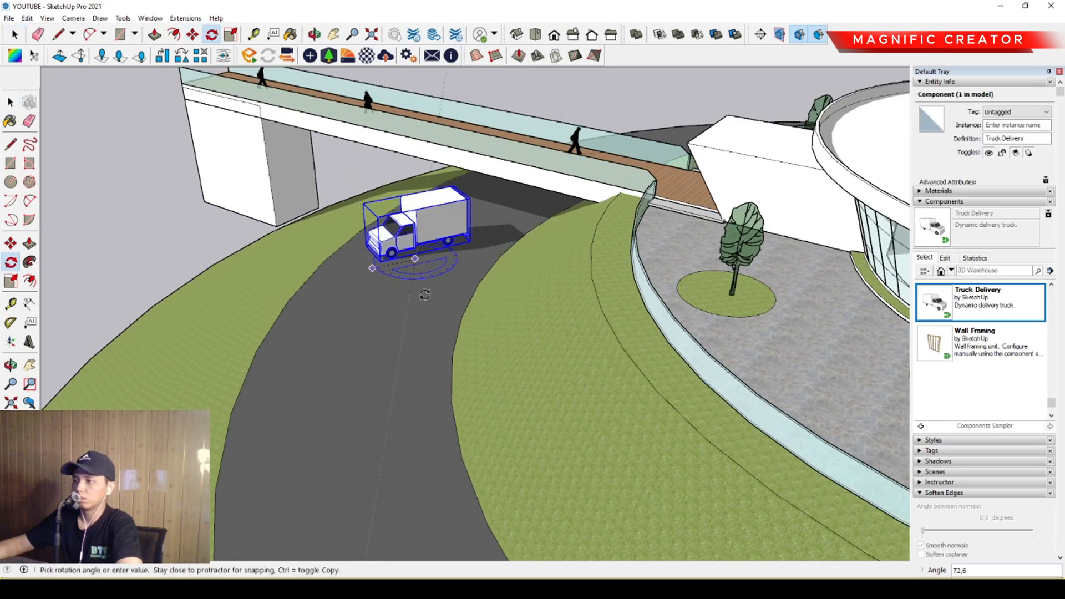
key(space)
Clear the selection and examine the truck, bridge and building from above and from plaza level.
scroll(392, 294, up, 1)
scroll(391, 294, down, 4)
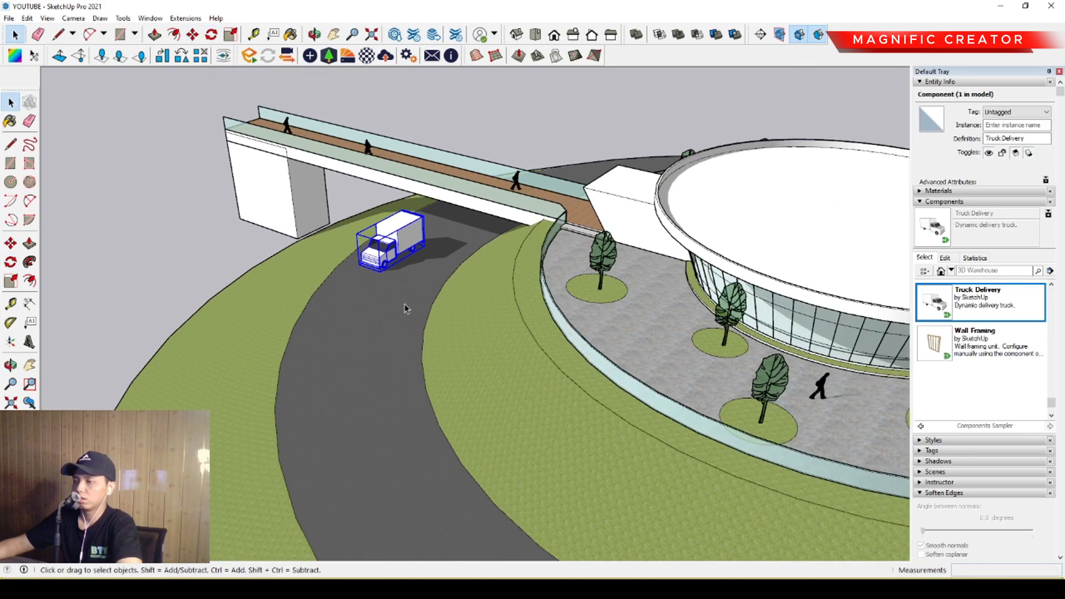
middle_drag(392, 294, 368, 274)
scroll(369, 273, down, 4)
shift+middle_drag(478, 312, 466, 388)
click(438, 178)
scroll(388, 338, up, 2)
scroll(466, 388, up, 3)
shift+middle_drag(535, 392, 556, 399)
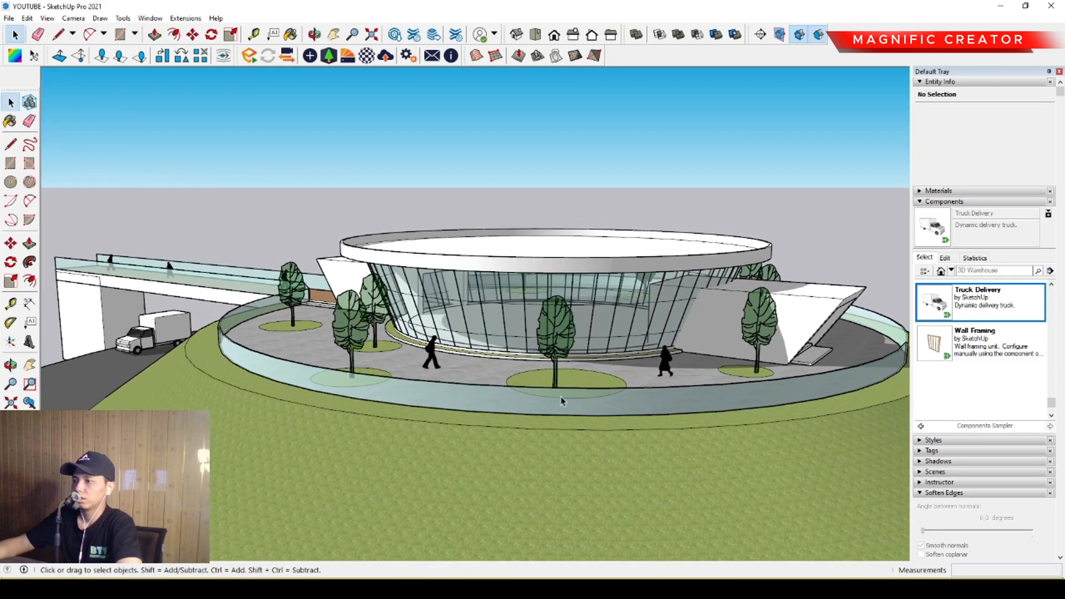
Paint the building's round roof surface with Concrete Aggregate Smoke from the Asphalt and Concrete materials.
middle_drag(665, 402, 599, 431)
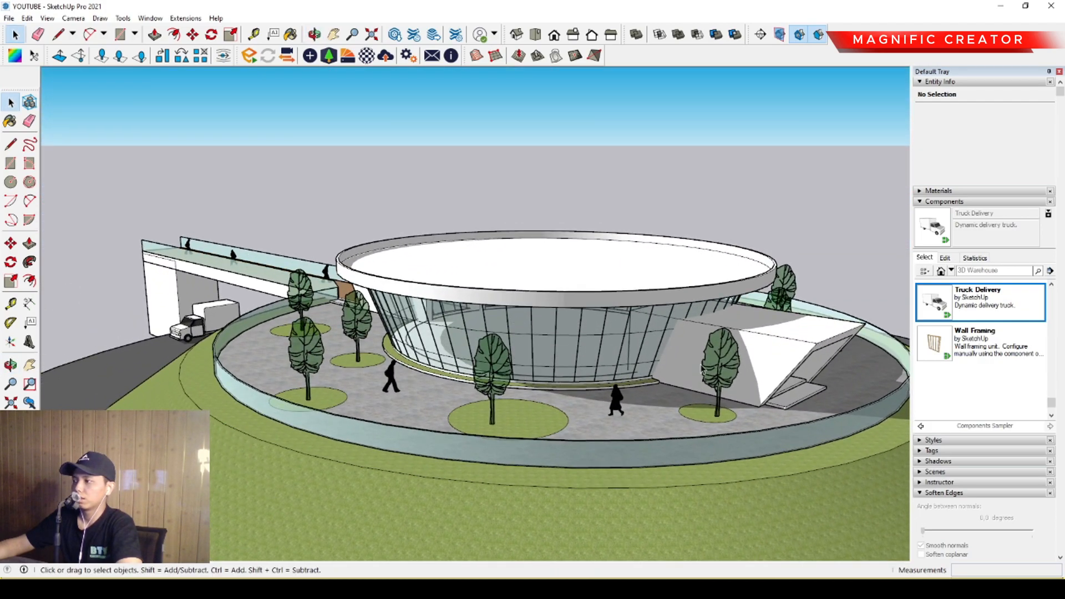
middle_drag(680, 385, 684, 369)
click(925, 201)
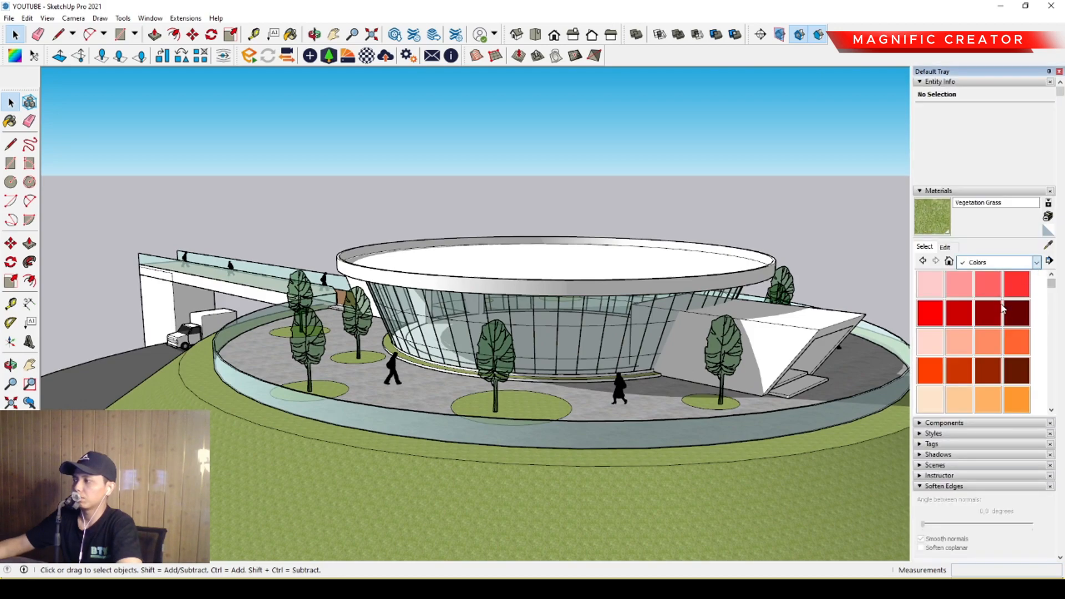
click(1003, 300)
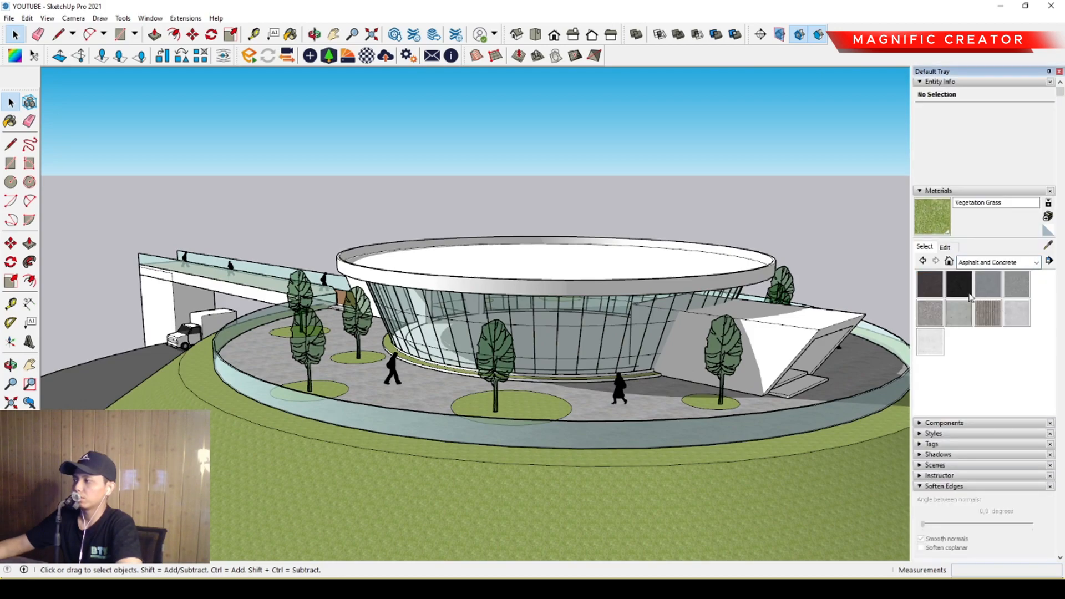
click(934, 314)
middle_drag(603, 259, 602, 295)
key(space)
double_click(516, 268)
click(551, 272)
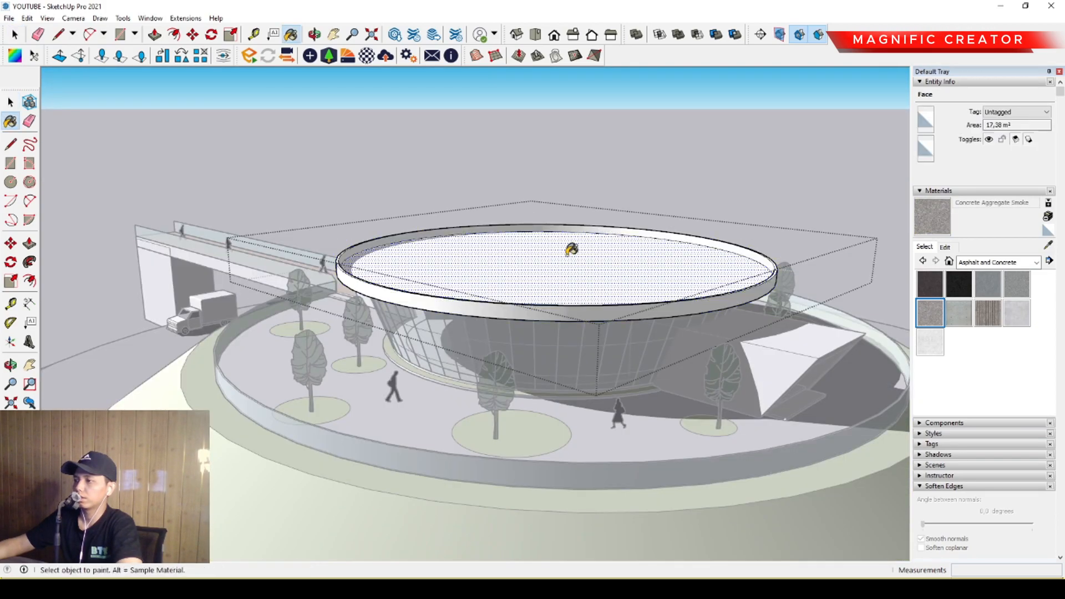
click(571, 250)
click(624, 145)
Apply Concrete Aggregate Smoke to the raised rim around the roof and leave the group.
middle_drag(623, 145, 630, 203)
double_click(469, 283)
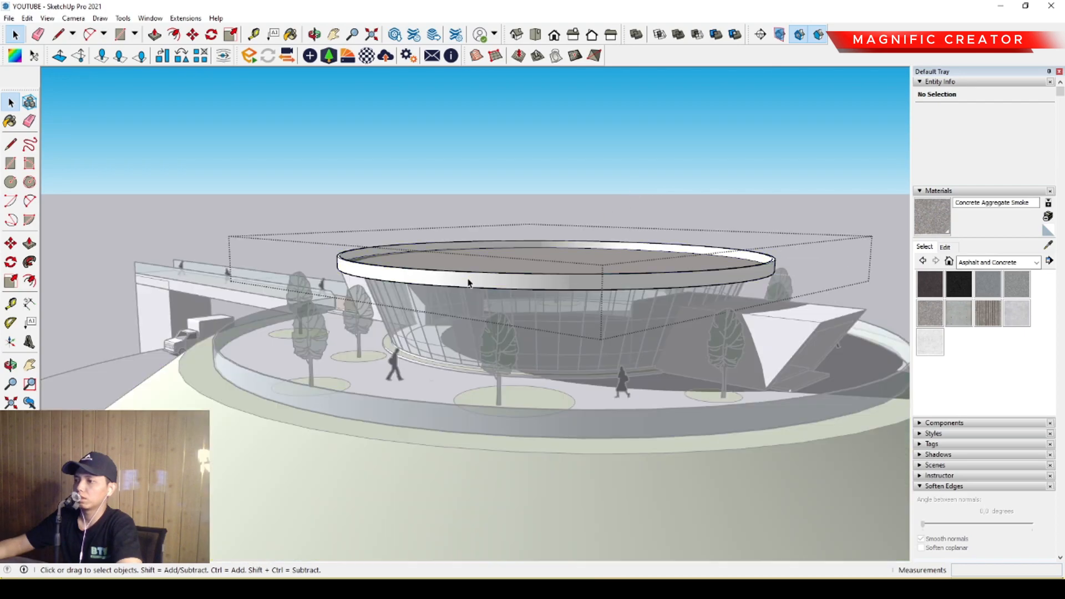
click(428, 274)
key(space)
key(Escape)
mouse_move(632, 281)
middle_down()
mouse_move(611, 279)
mouse_move(619, 289)
middle_up()
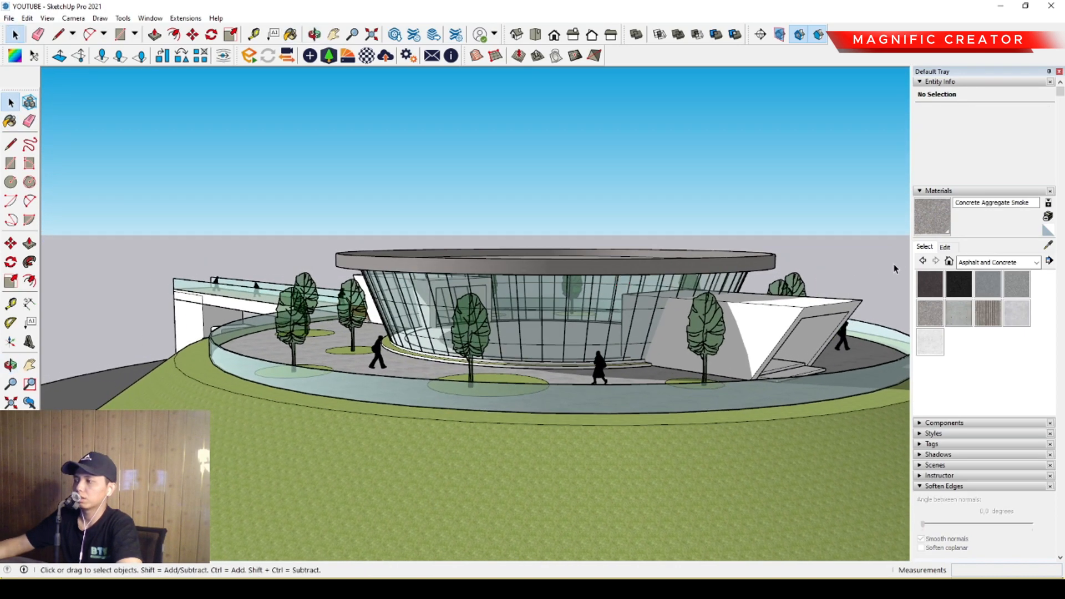
Darken the Concrete Aggregate Smoke colour and paint the angular entrance volumes with it.
click(945, 247)
drag(972, 305, 976, 312)
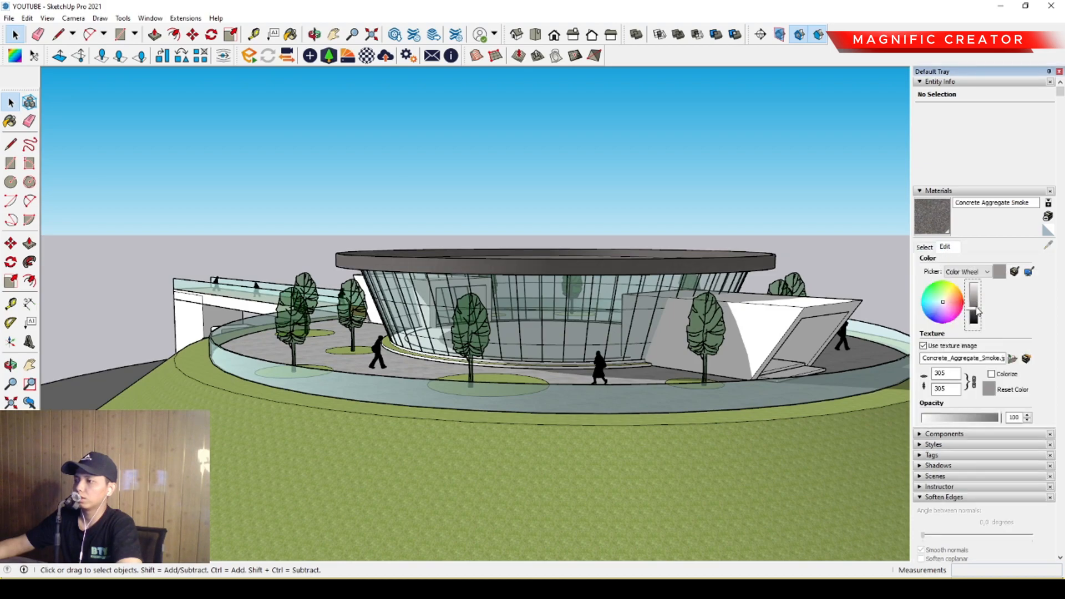
middle_drag(611, 325, 691, 329)
double_click(715, 326)
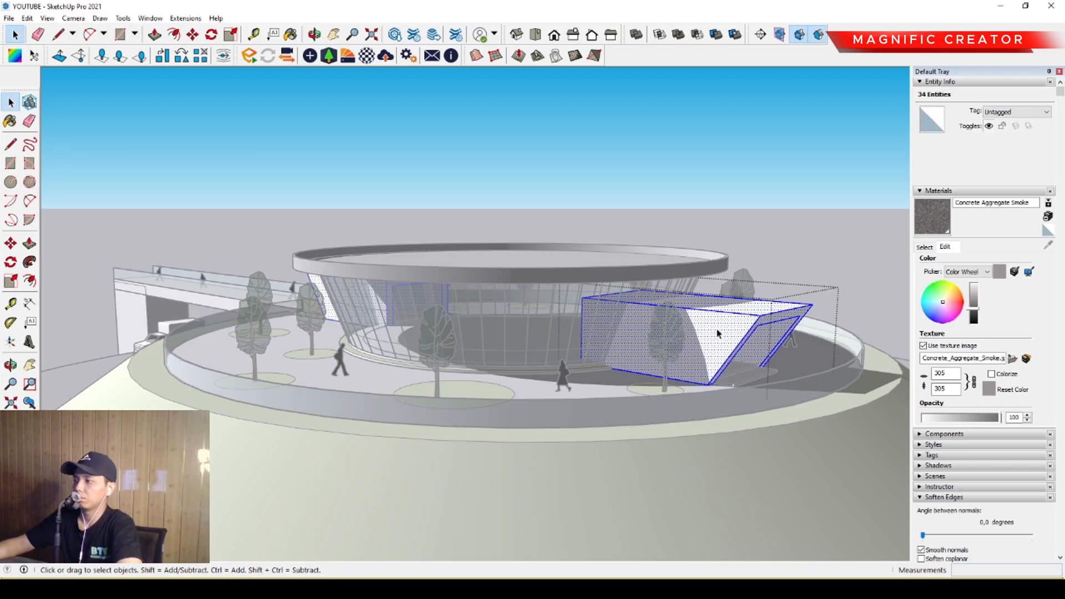
click(719, 314)
key(space)
click(773, 217)
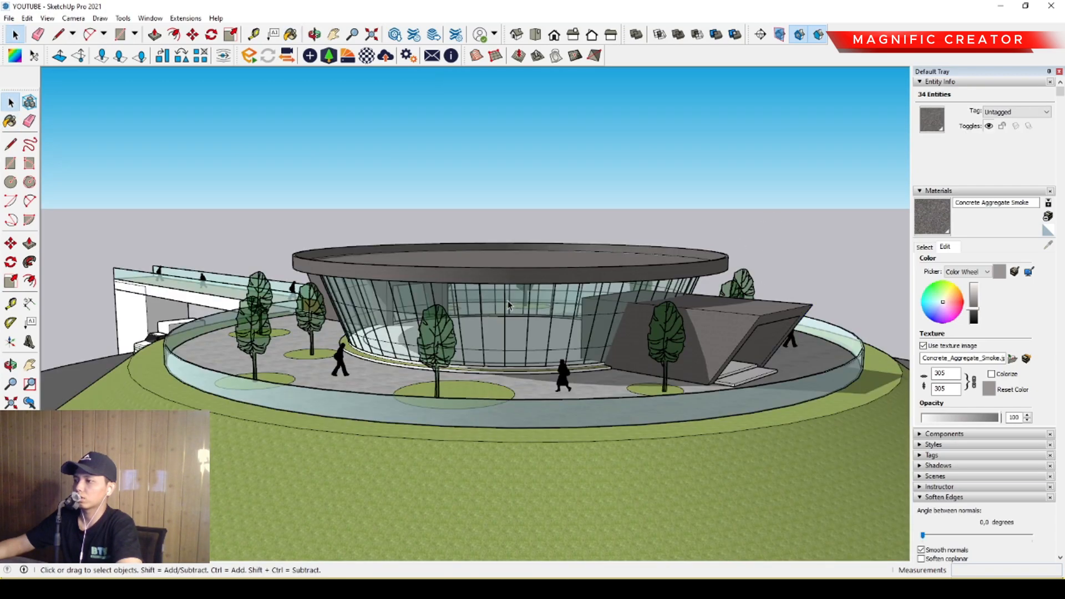
Paint the bridge's supporting pier and the sides of its deck with the darkened Concrete Aggregate Smoke.
middle_drag(511, 305, 580, 300)
middle_drag(447, 315, 510, 313)
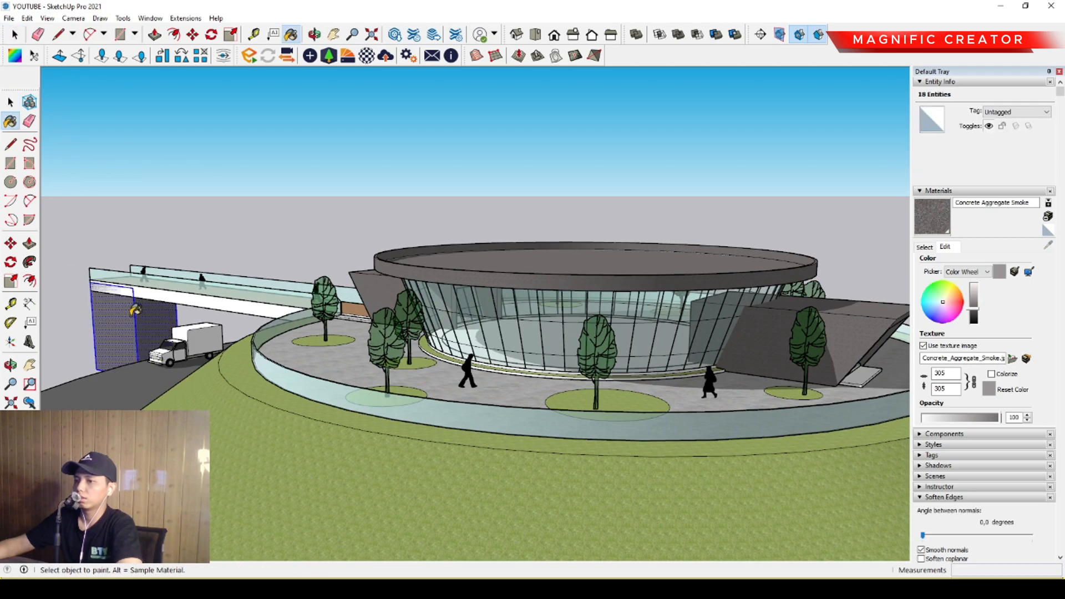
double_click(195, 304)
triple_click(197, 305)
mouse_move(252, 227)
middle_down()
mouse_move(289, 275)
mouse_move(282, 250)
middle_up()
scroll(289, 273, up, 5)
key(b)
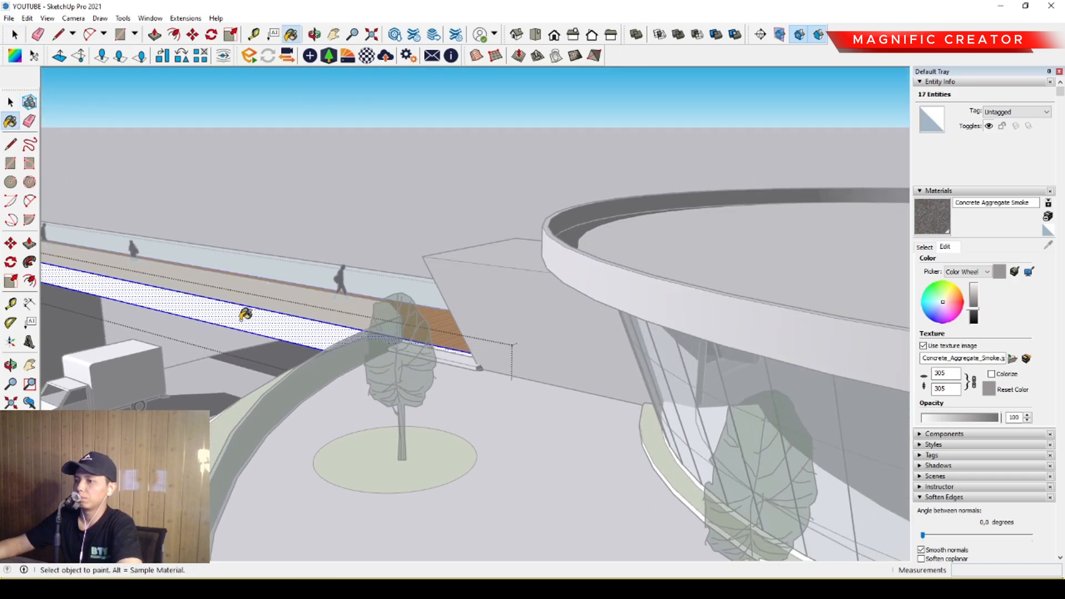
click(241, 313)
key(space)
scroll(222, 307, down, 7)
click(298, 211)
middle_drag(298, 212, 393, 385)
Examine the painted building, bridge and both entrances from around the circular plaza.
scroll(725, 346, up, 2)
middle_drag(593, 394, 521, 372)
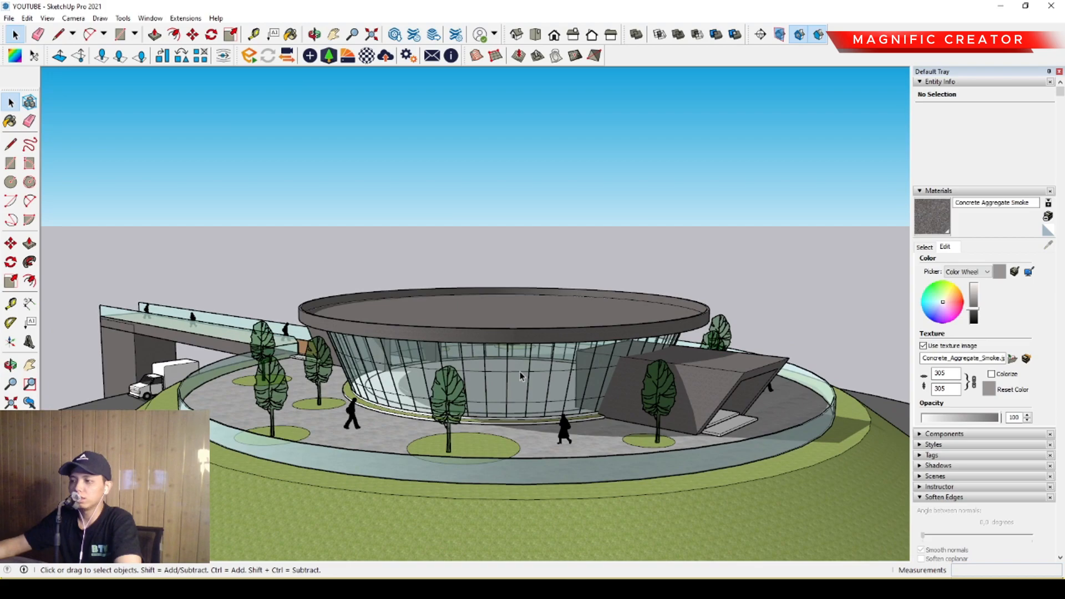
middle_drag(583, 383, 624, 398)
middle_drag(520, 392, 380, 389)
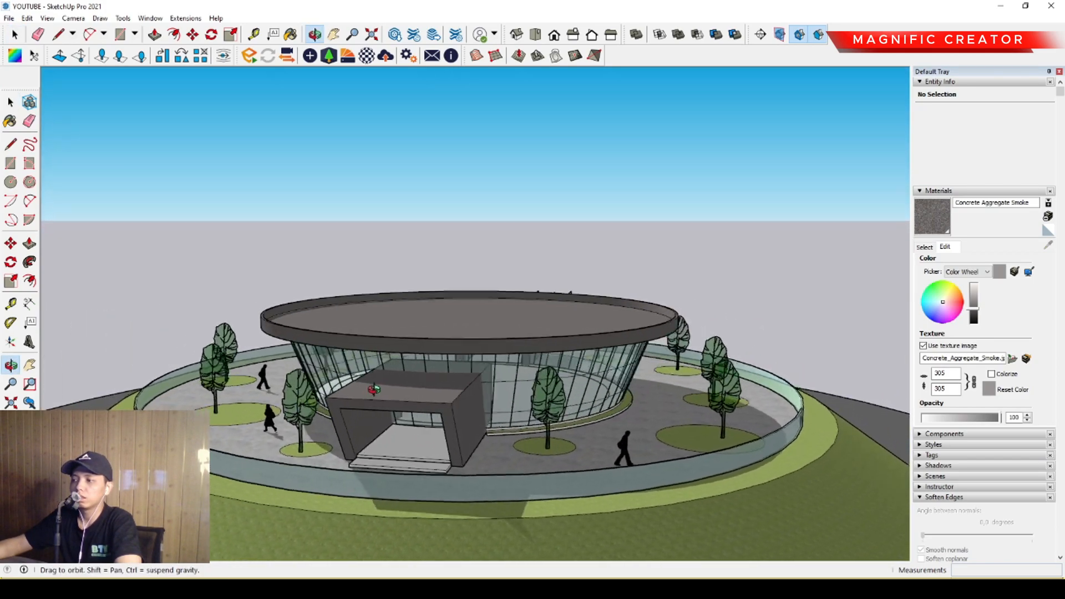
mouse_move(551, 398)
middle_down()
mouse_move(442, 401)
mouse_move(539, 397)
middle_up()
middle_drag(322, 402, 583, 380)
middle_drag(354, 390, 415, 396)
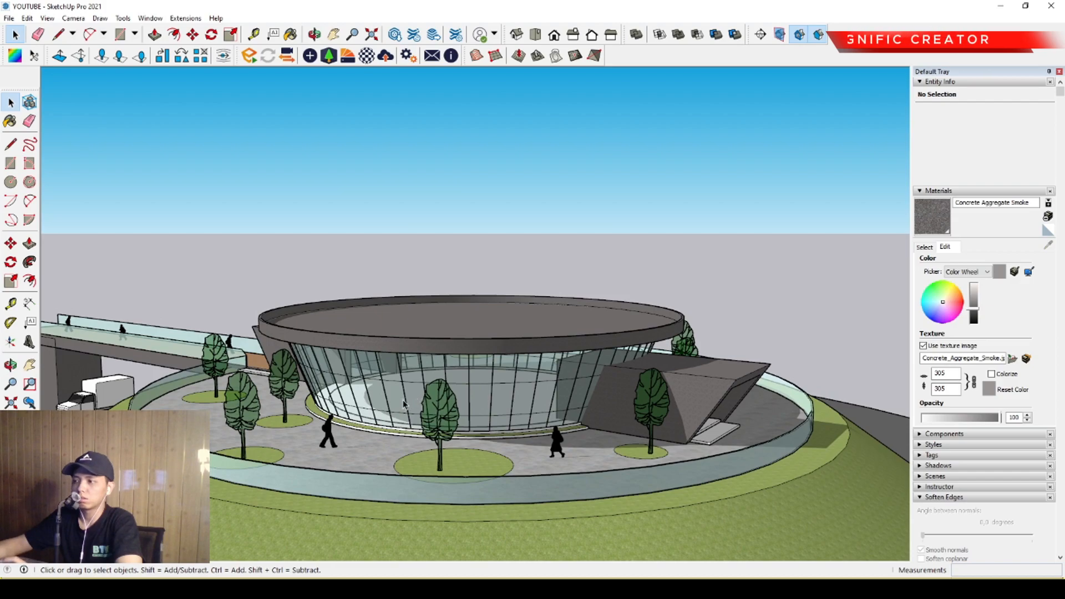
middle_drag(404, 404, 511, 386)
middle_drag(619, 388, 425, 376)
scroll(488, 382, up, 1)
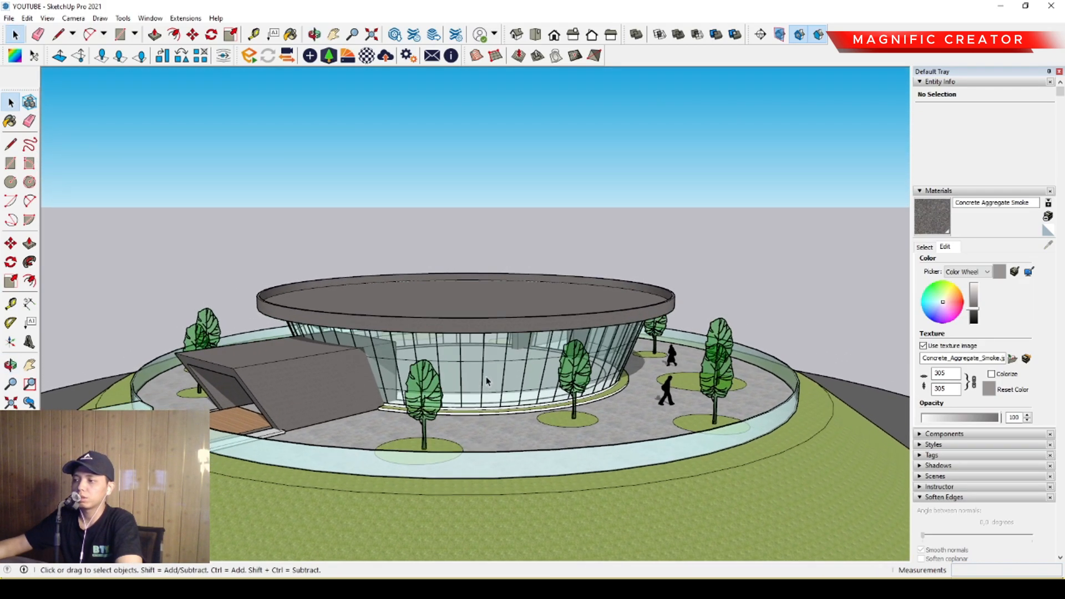